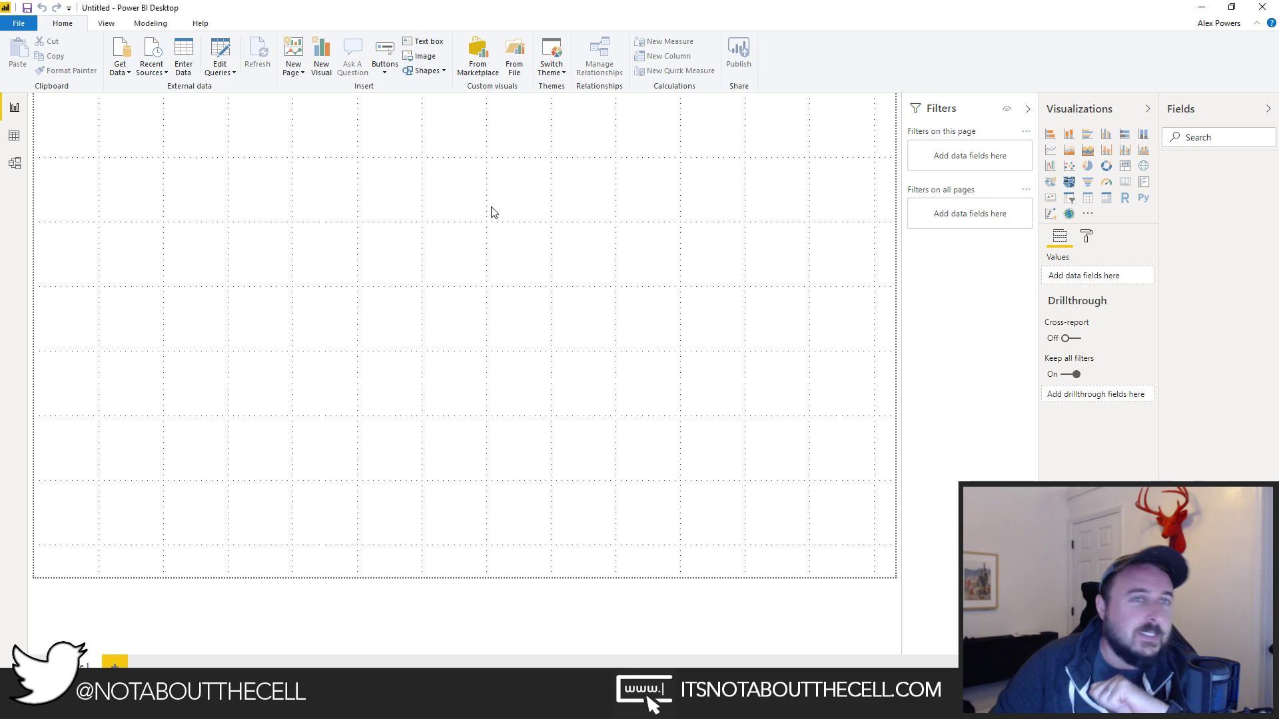
Create a blank query and define its source as the number list {1..2147}.
left_click(123, 75)
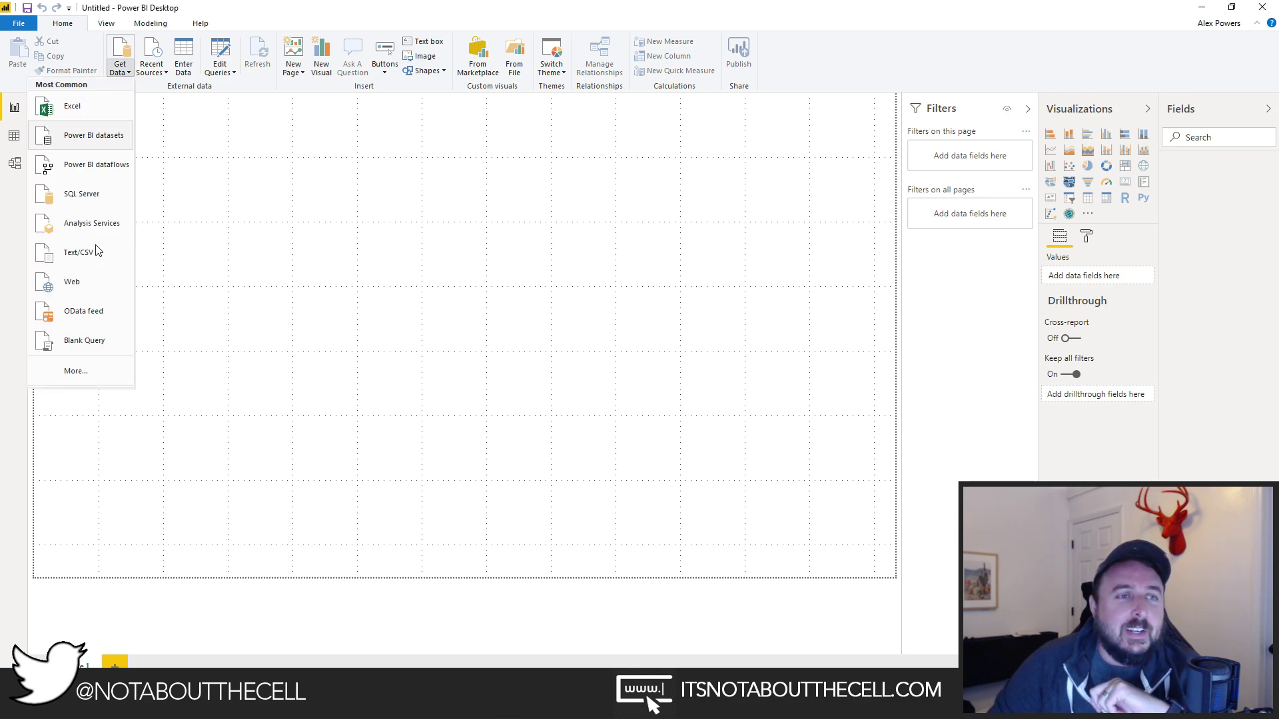
left_click(90, 341)
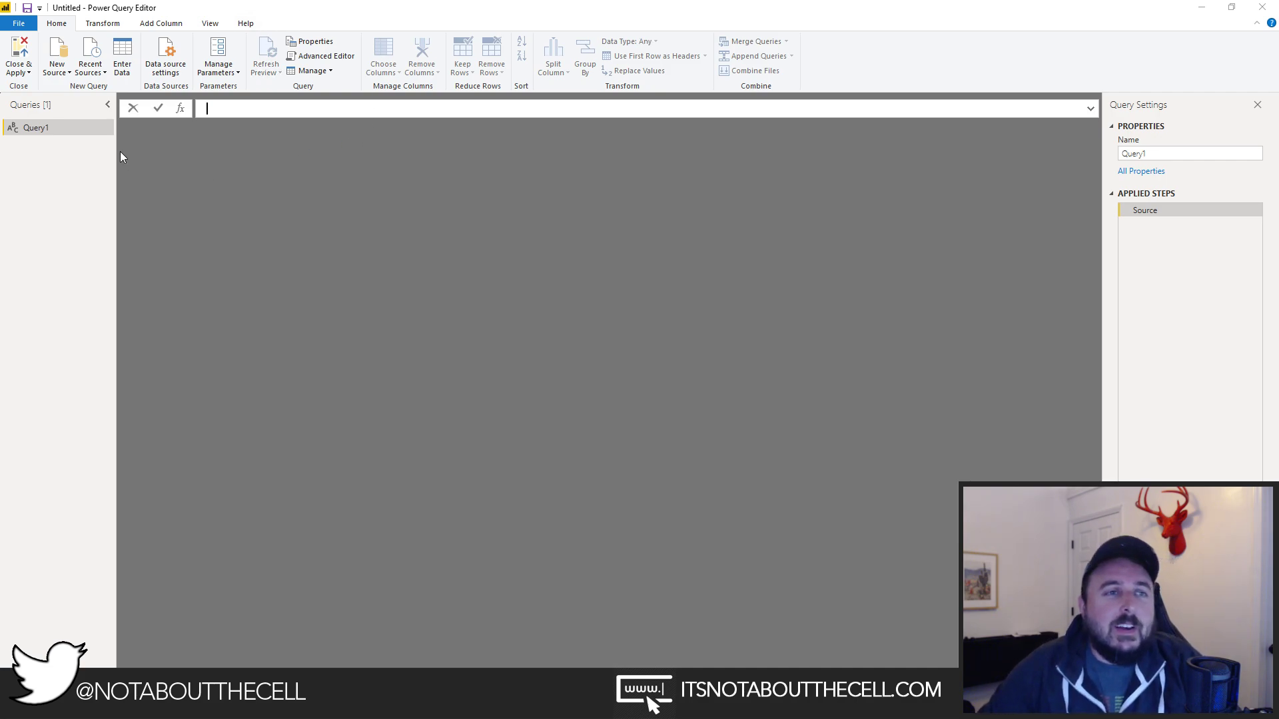
left_click(220, 108)
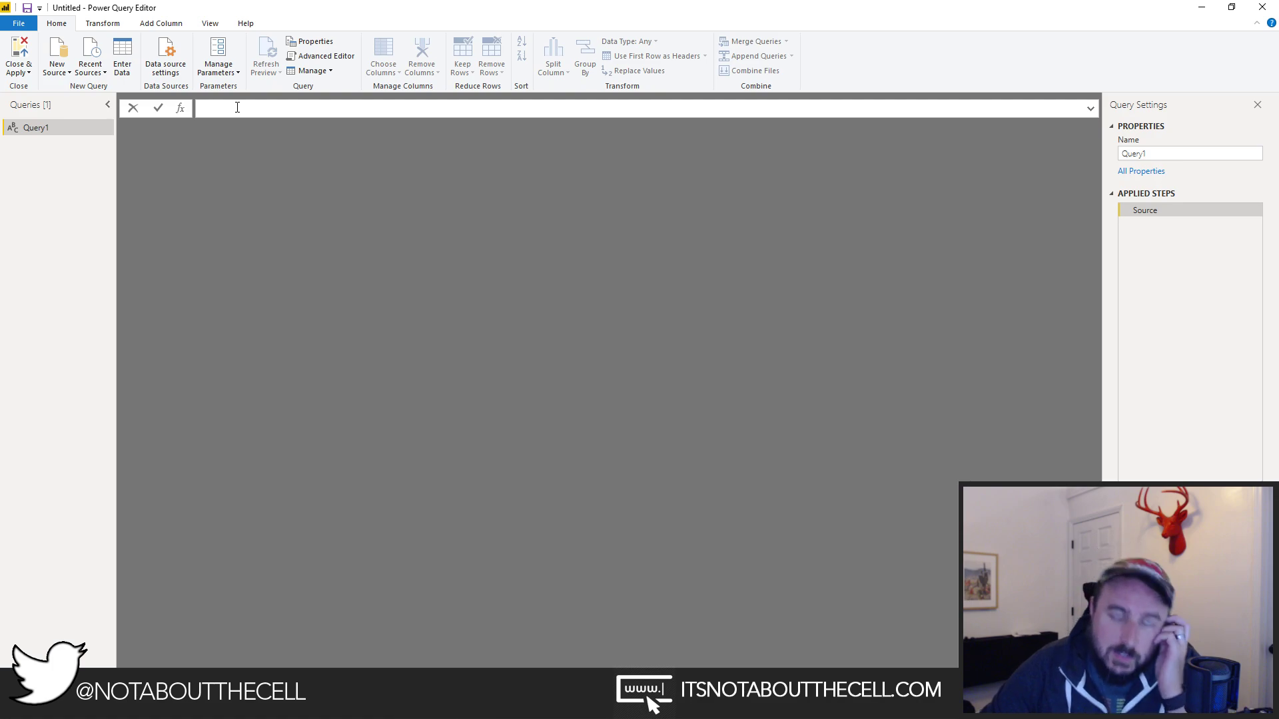
type("=")
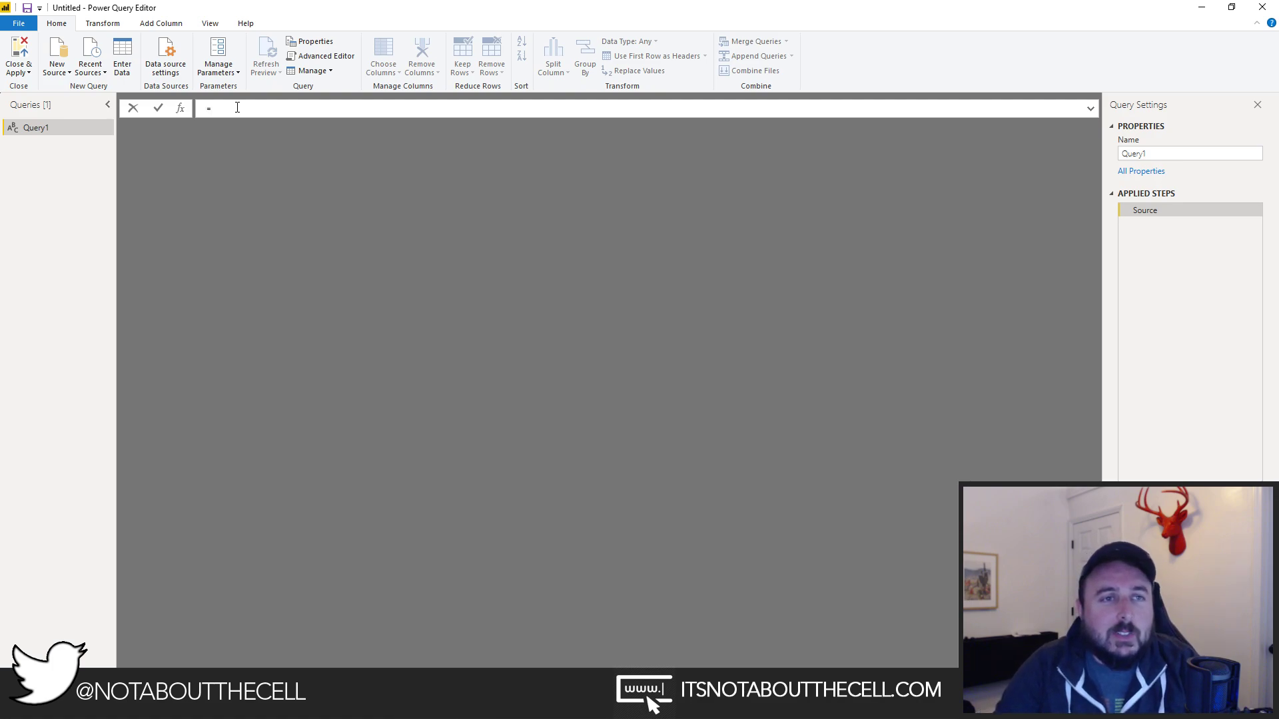
type("{1..")
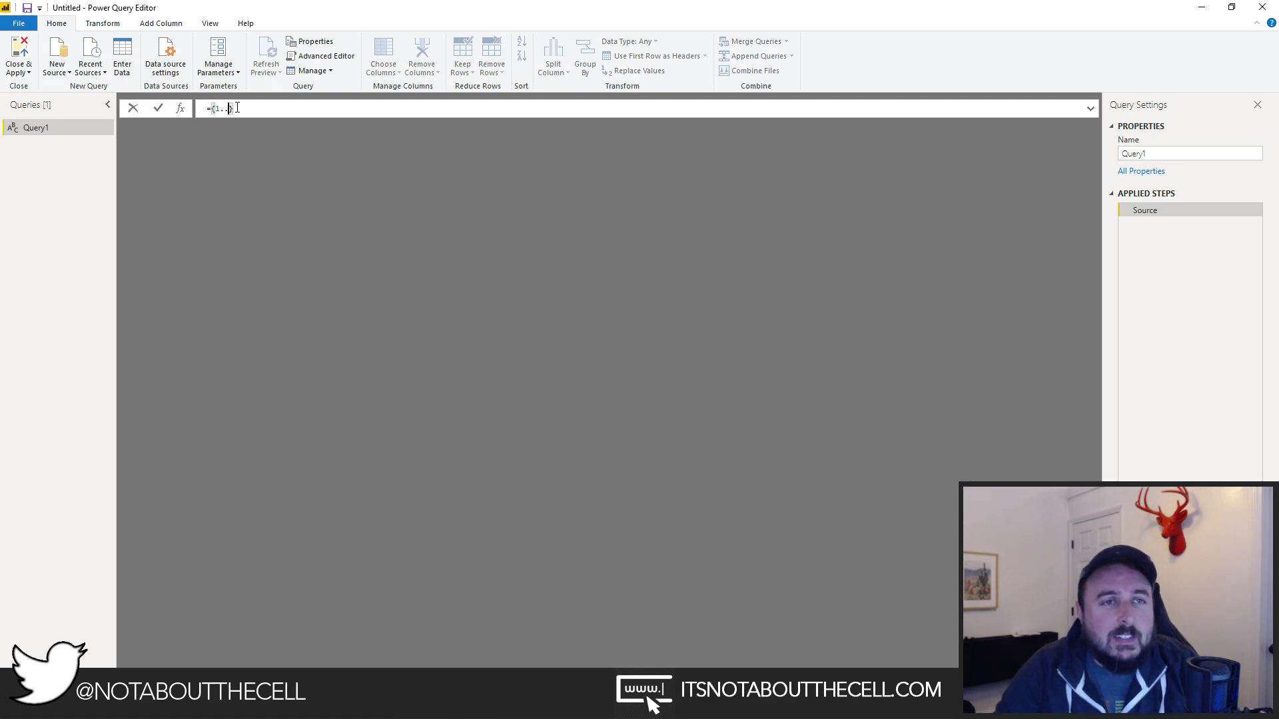
type("214")
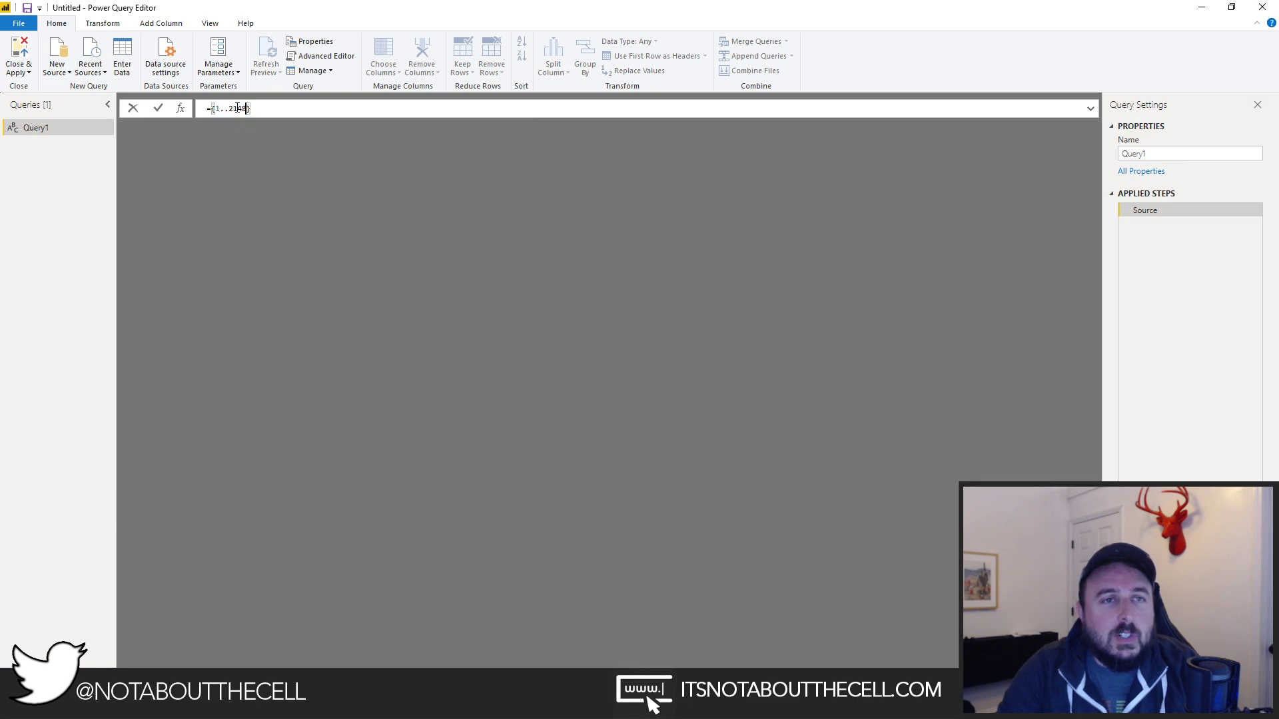
type("7")
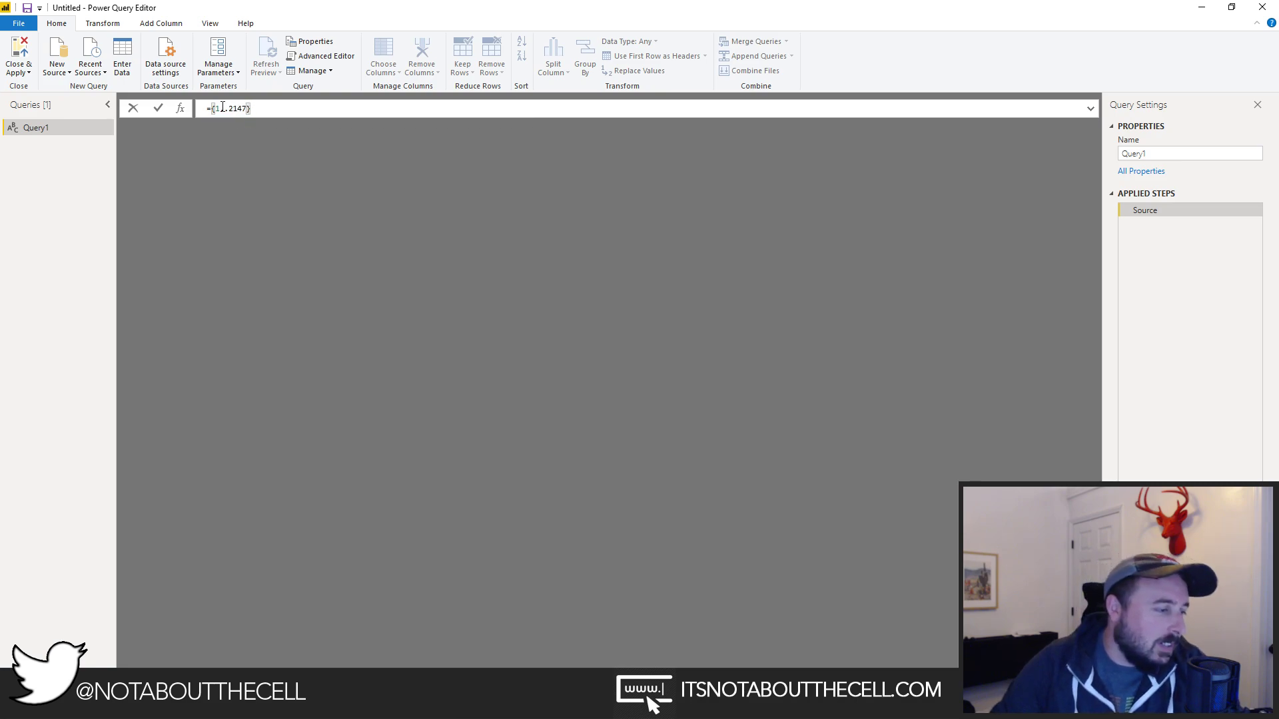
key("Return")
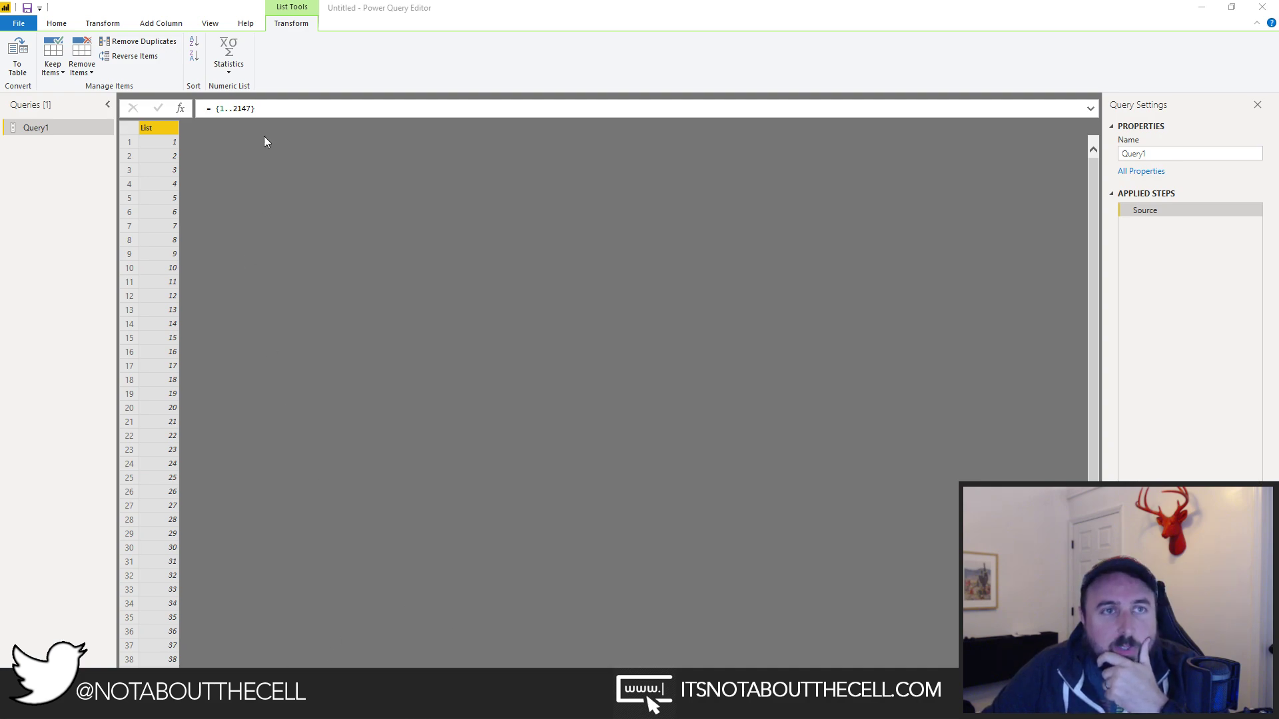
Extend the list's upper bound to 2147848 in the query formula.
left_click(248, 108)
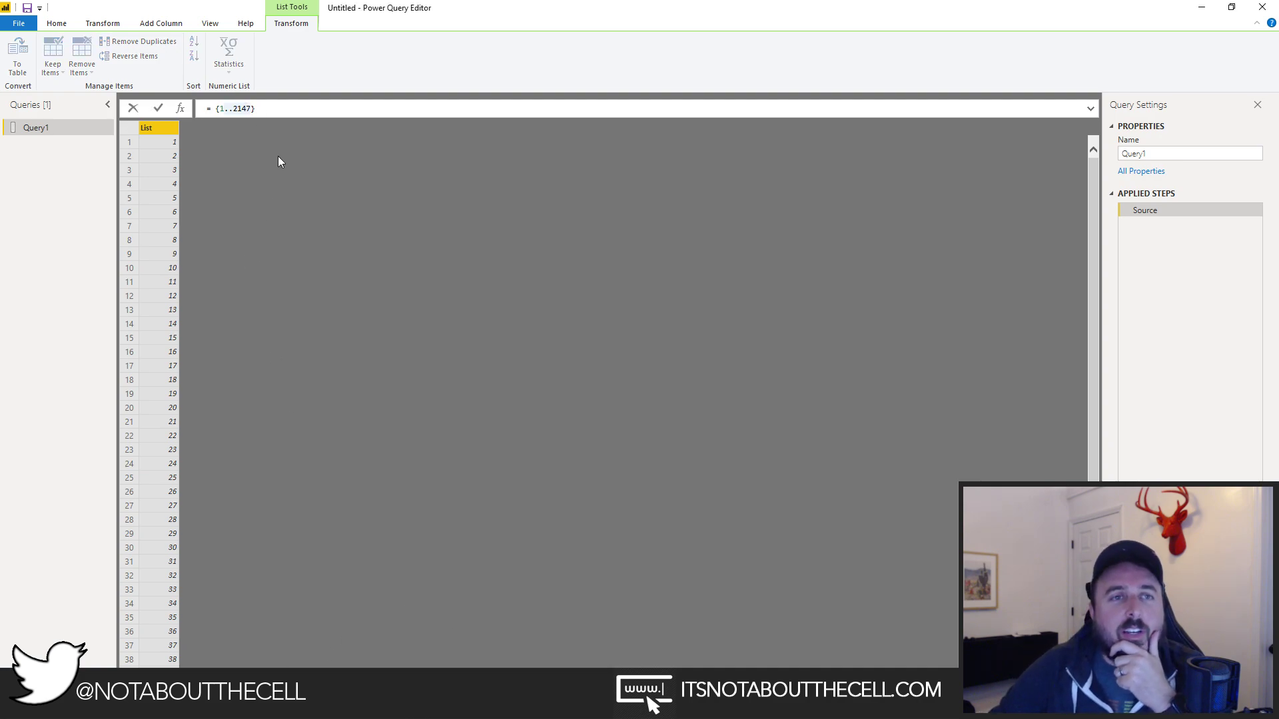
type("483")
key("Return")
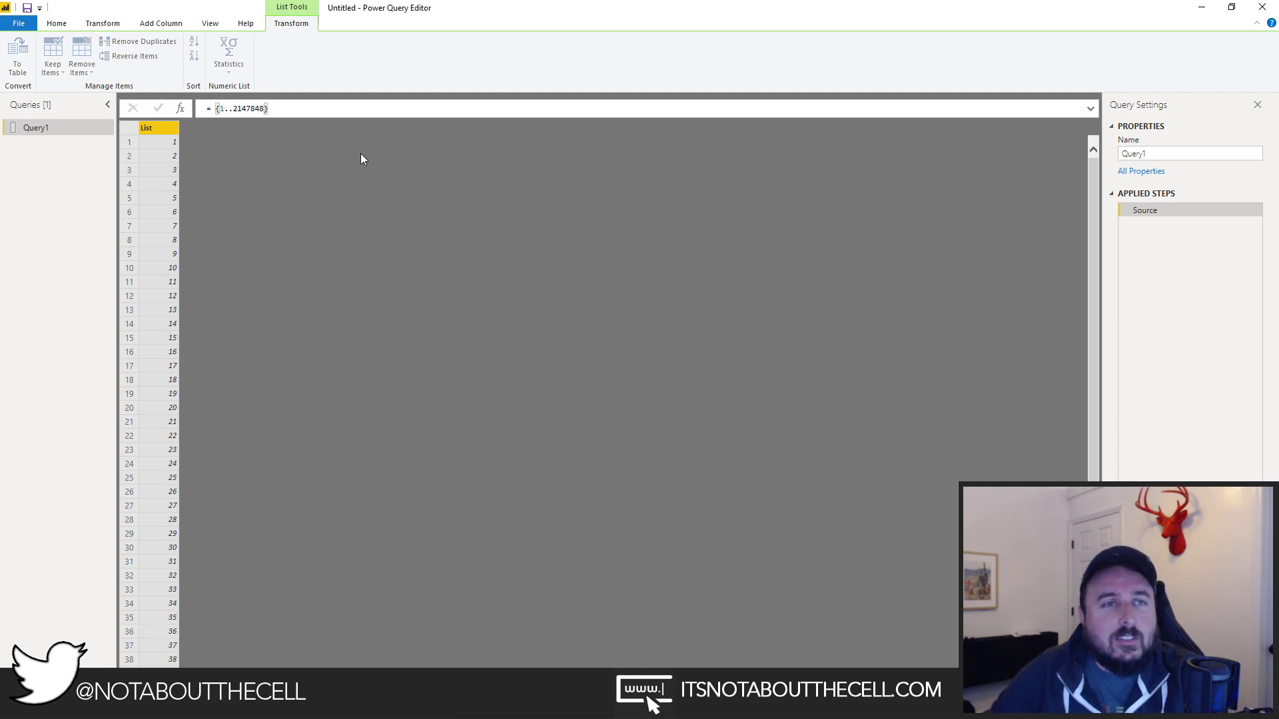
double_click(265, 108)
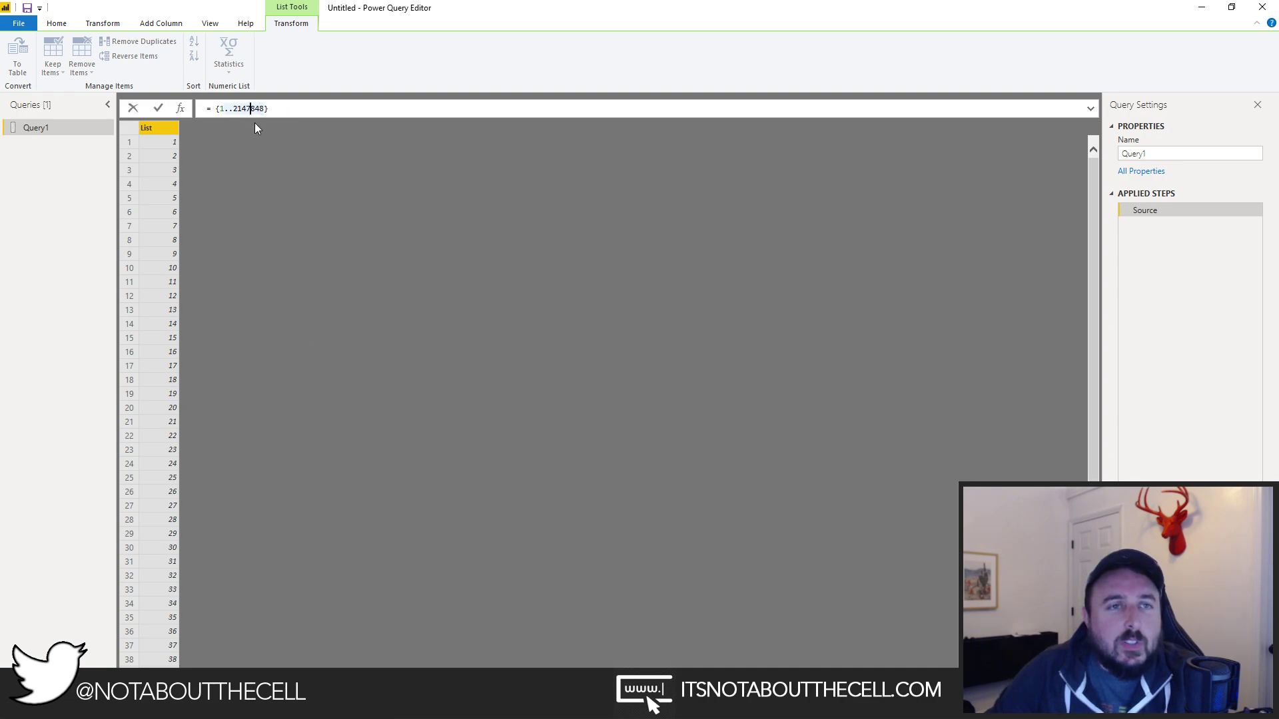
Rewrite the list formula so the range runs as {1..2147483647}.
left_click(357, 705)
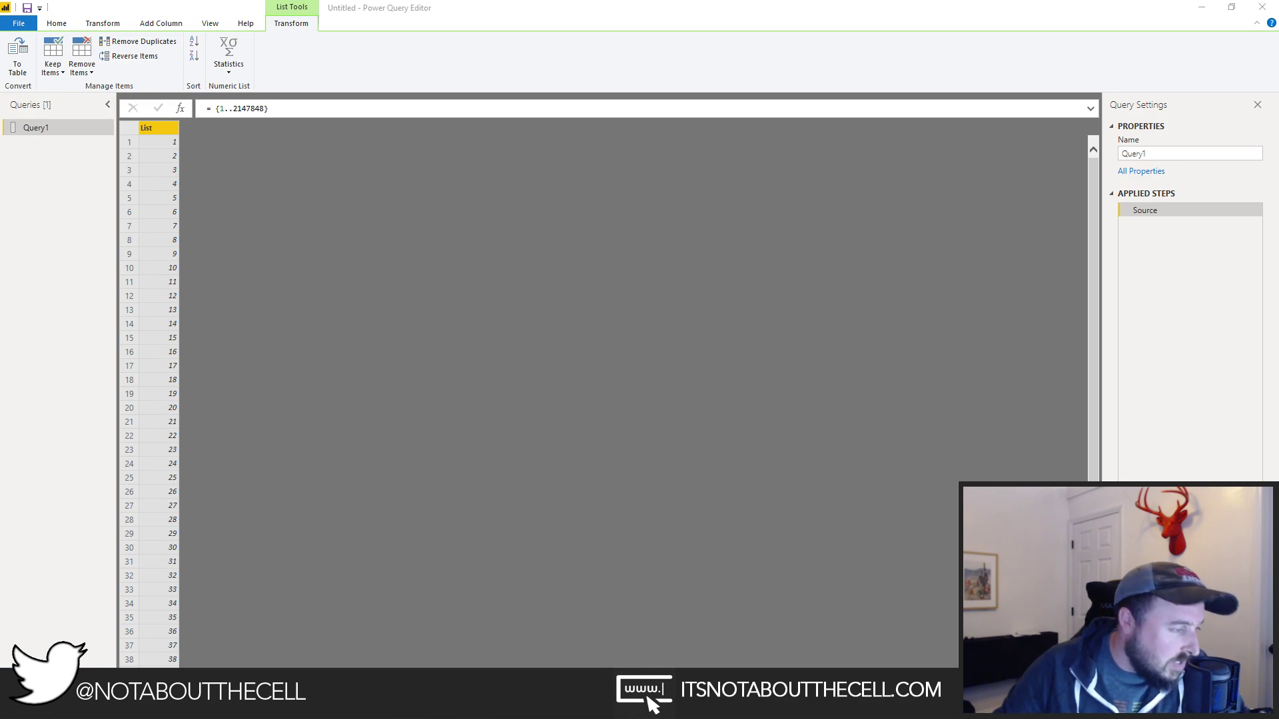
left_click(433, 157)
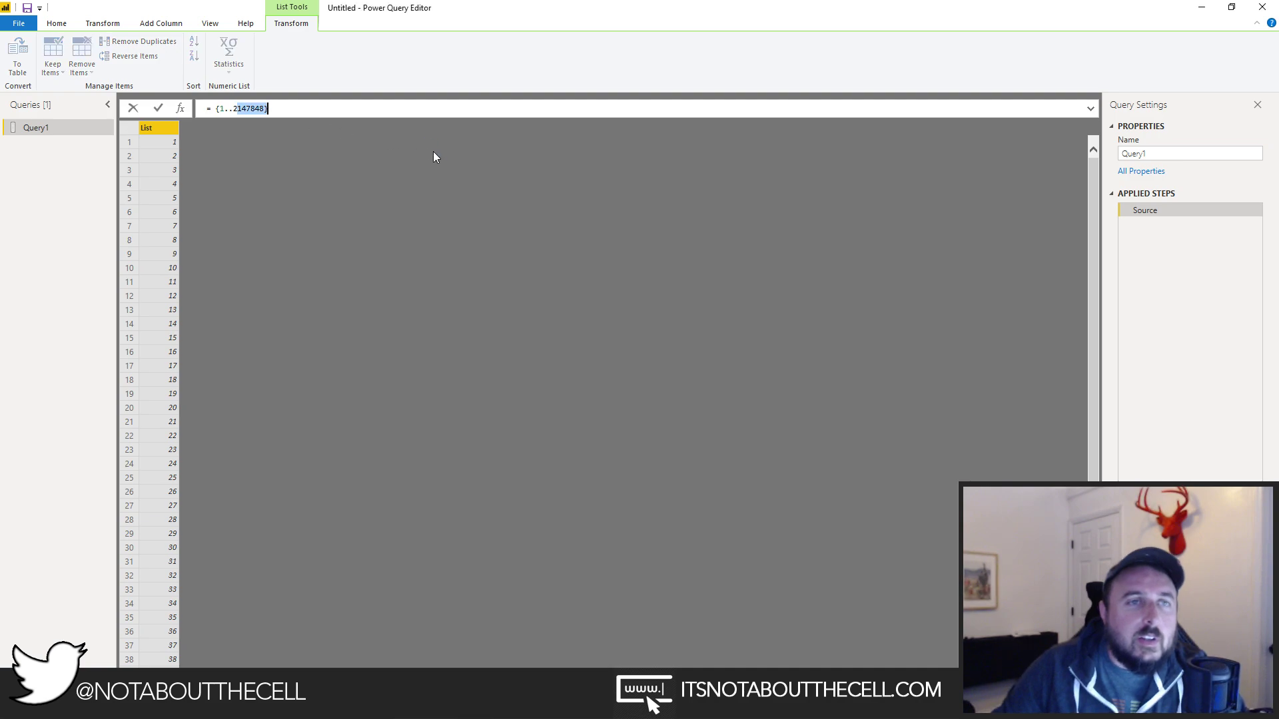
type("2147")
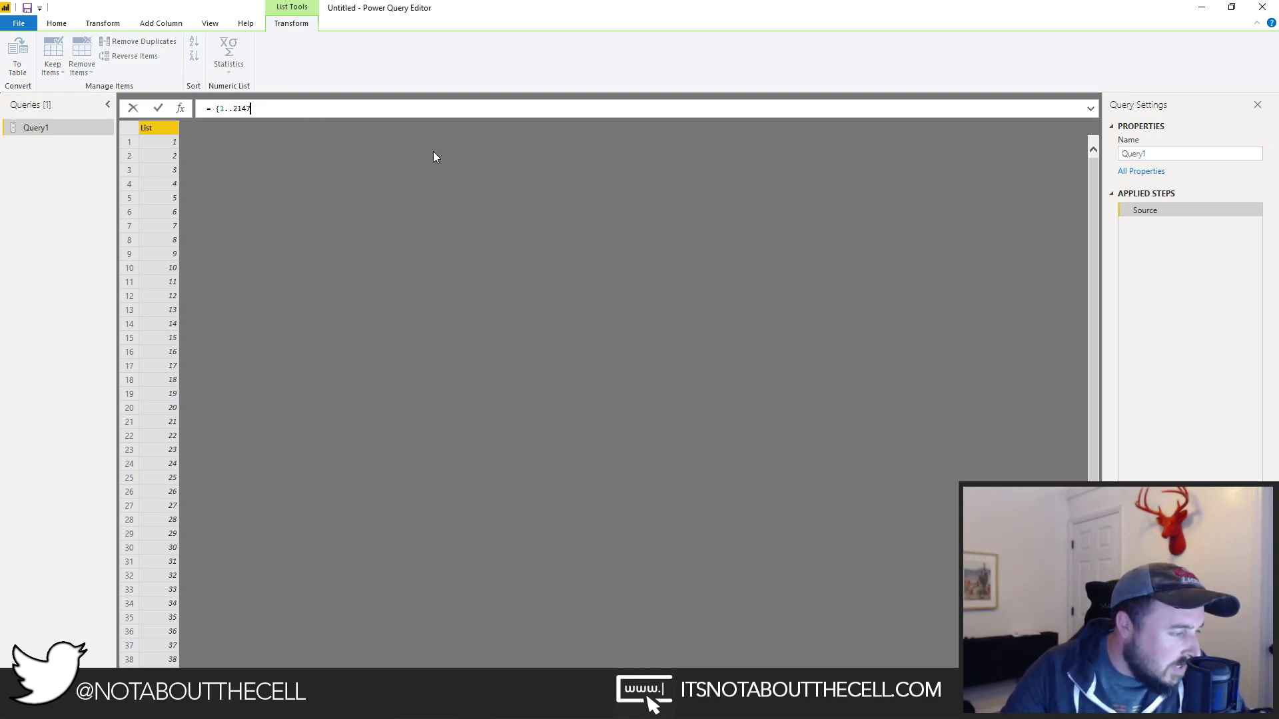
type("483,6")
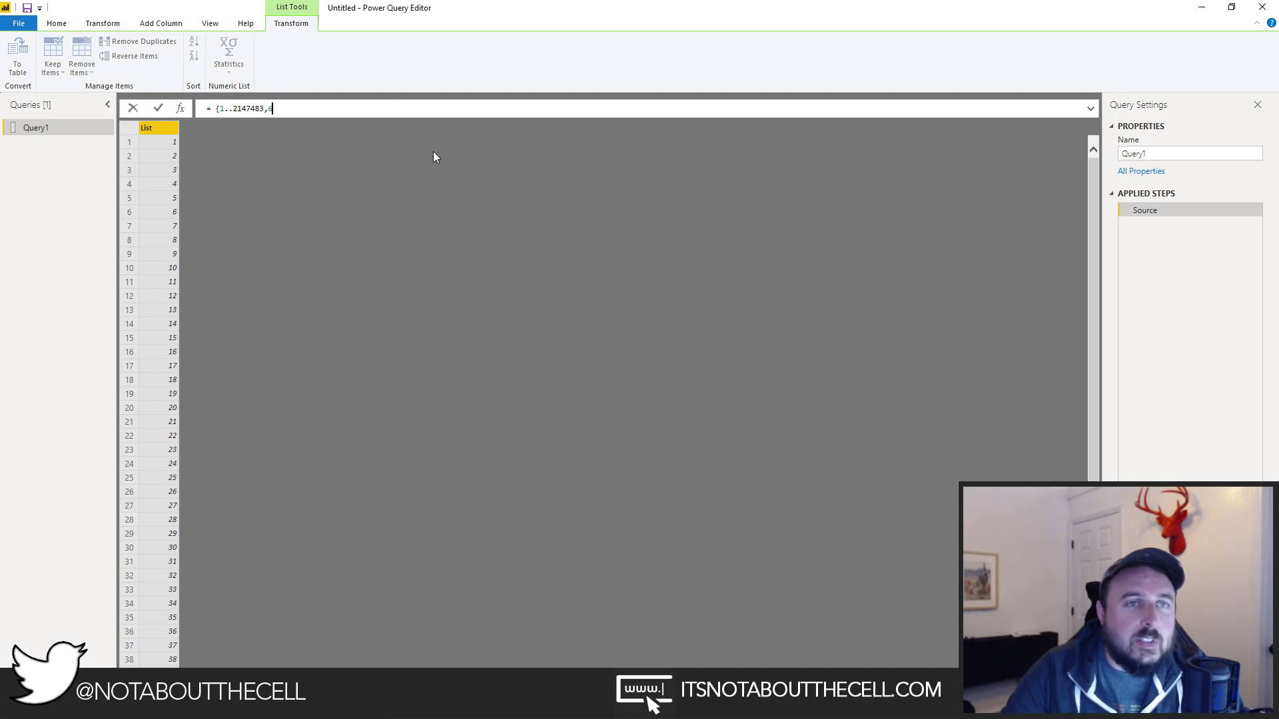
key("BackSpace")
key("BackSpace")
type("647}")
key("ctrl+a")
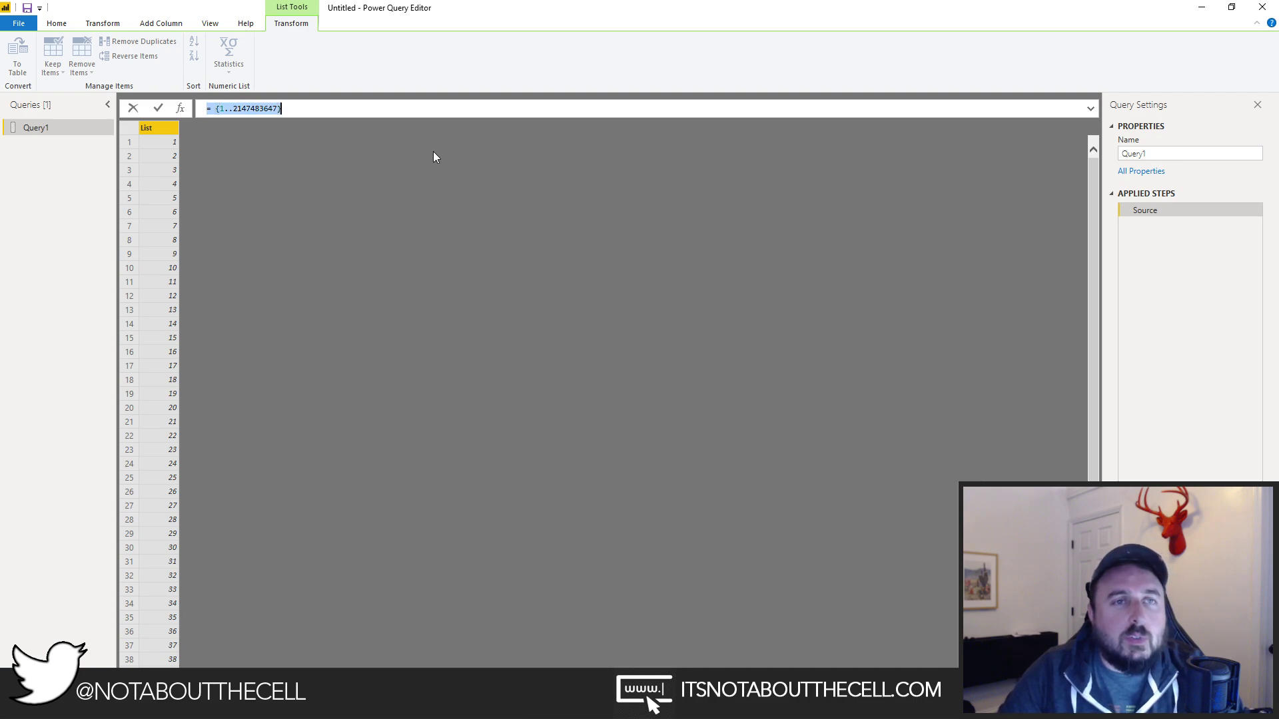
key("Return")
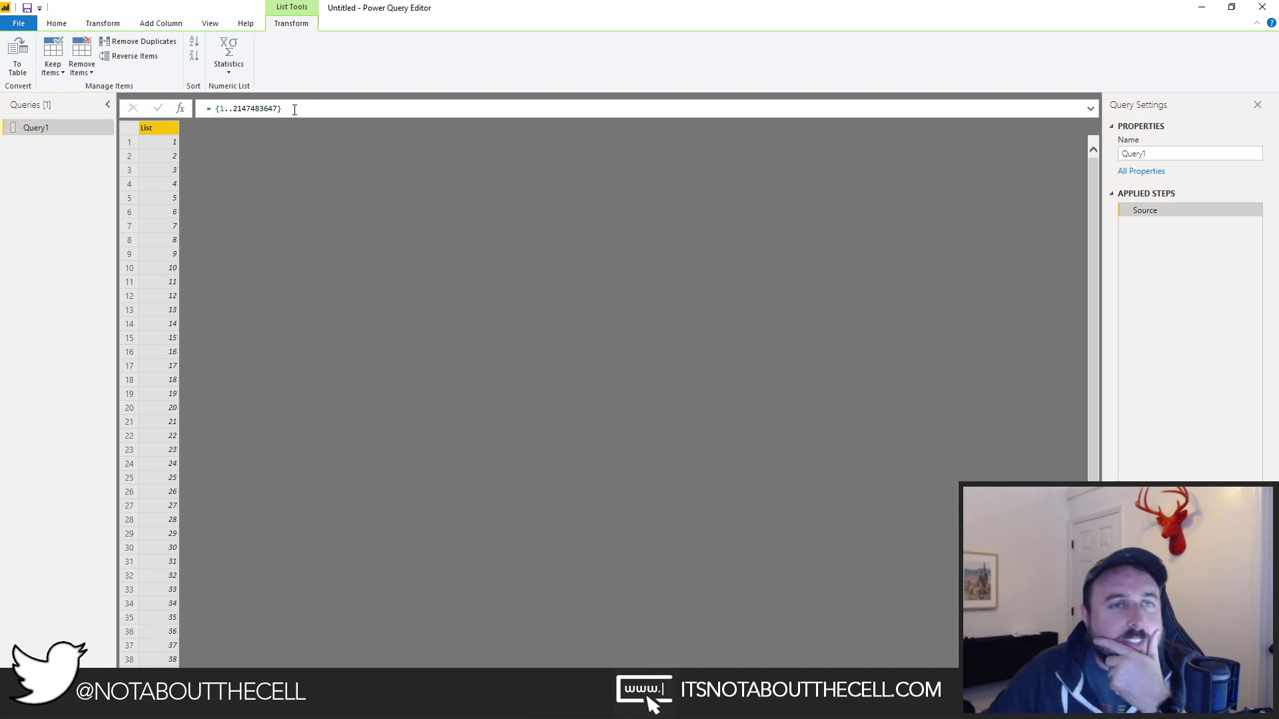
left_click(275, 109)
key("BackSpace")
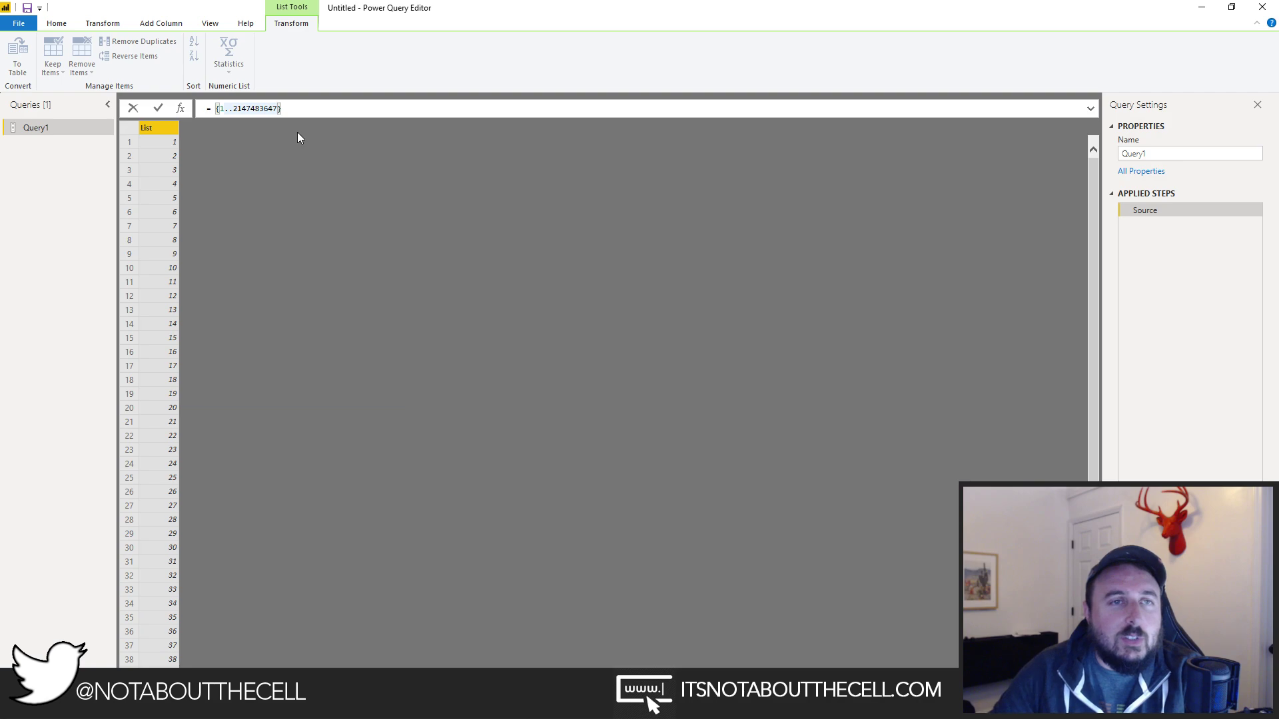
type("8")
key("Return")
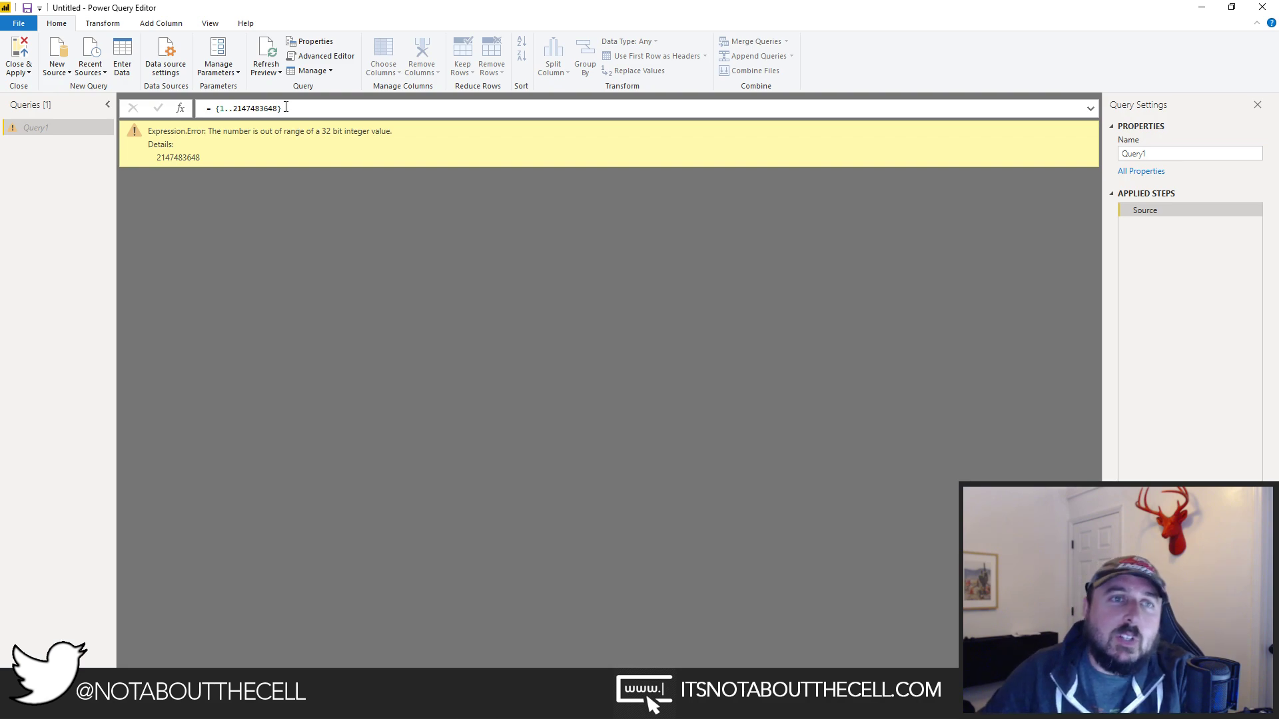
left_click(279, 108)
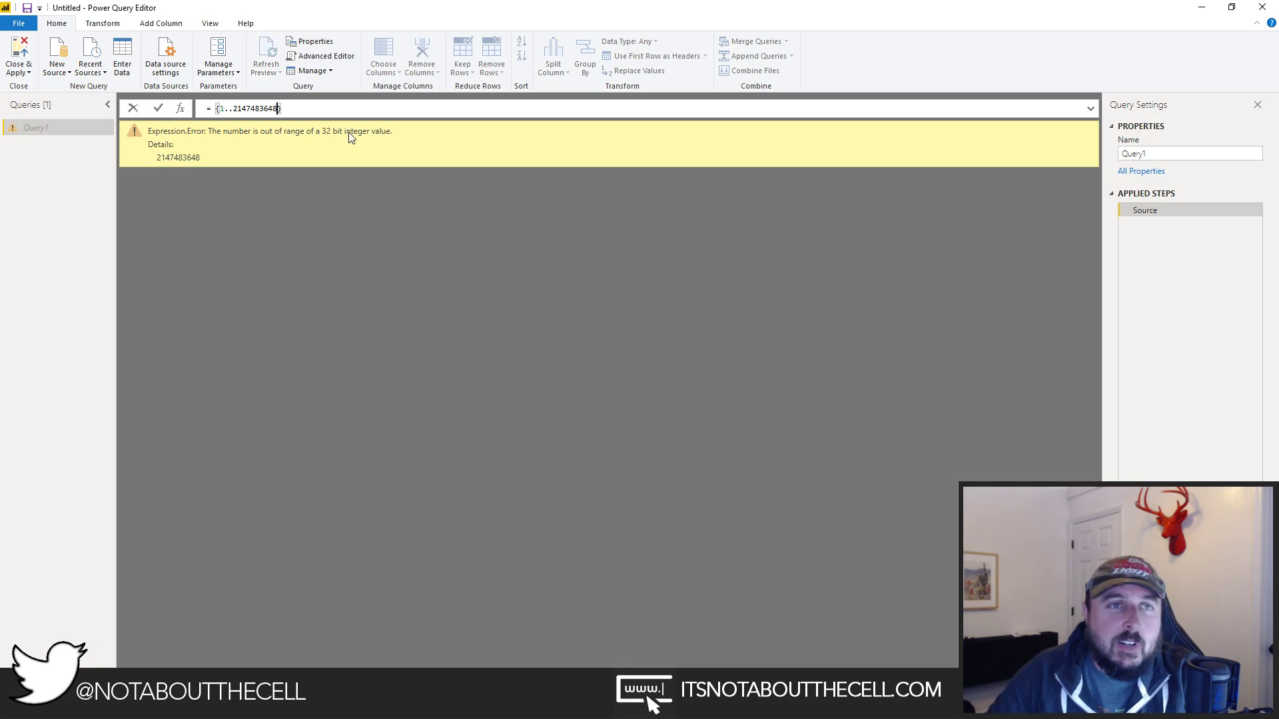
key("BackSpace")
type("7")
key("Return")
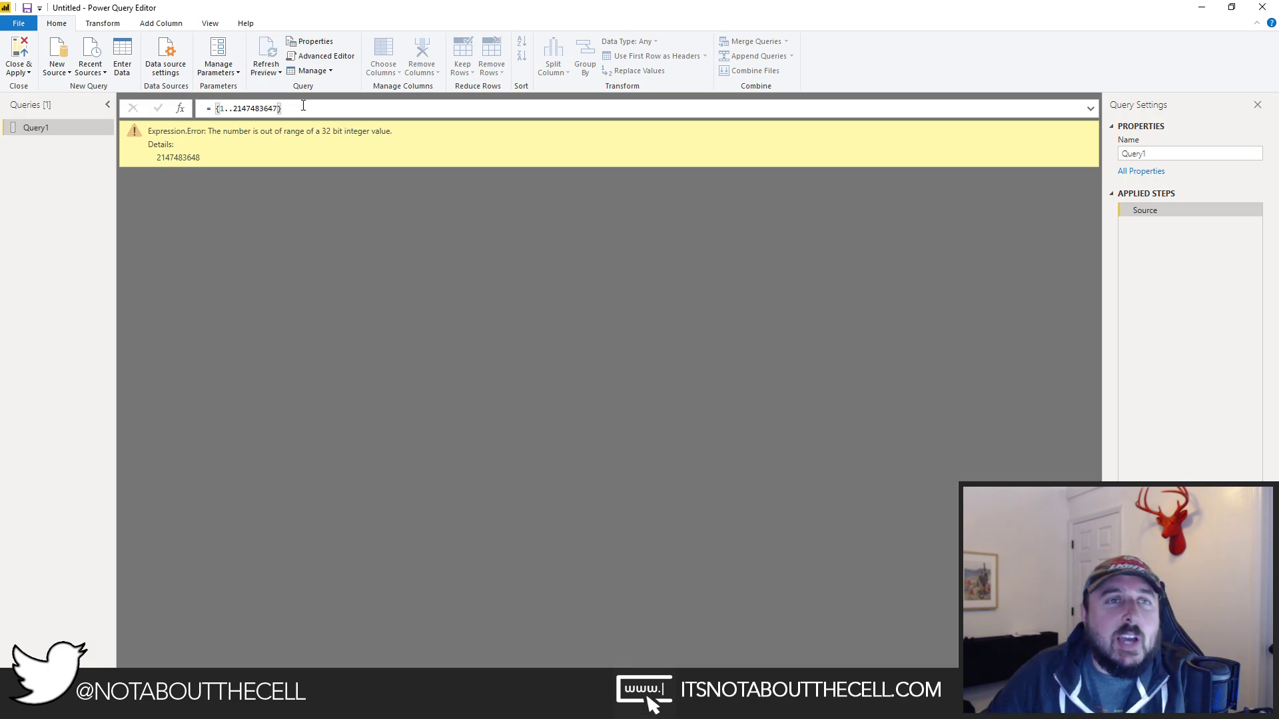
Insert the Table.ToColumns function in front of the list range in the query formula.
left_click(218, 110)
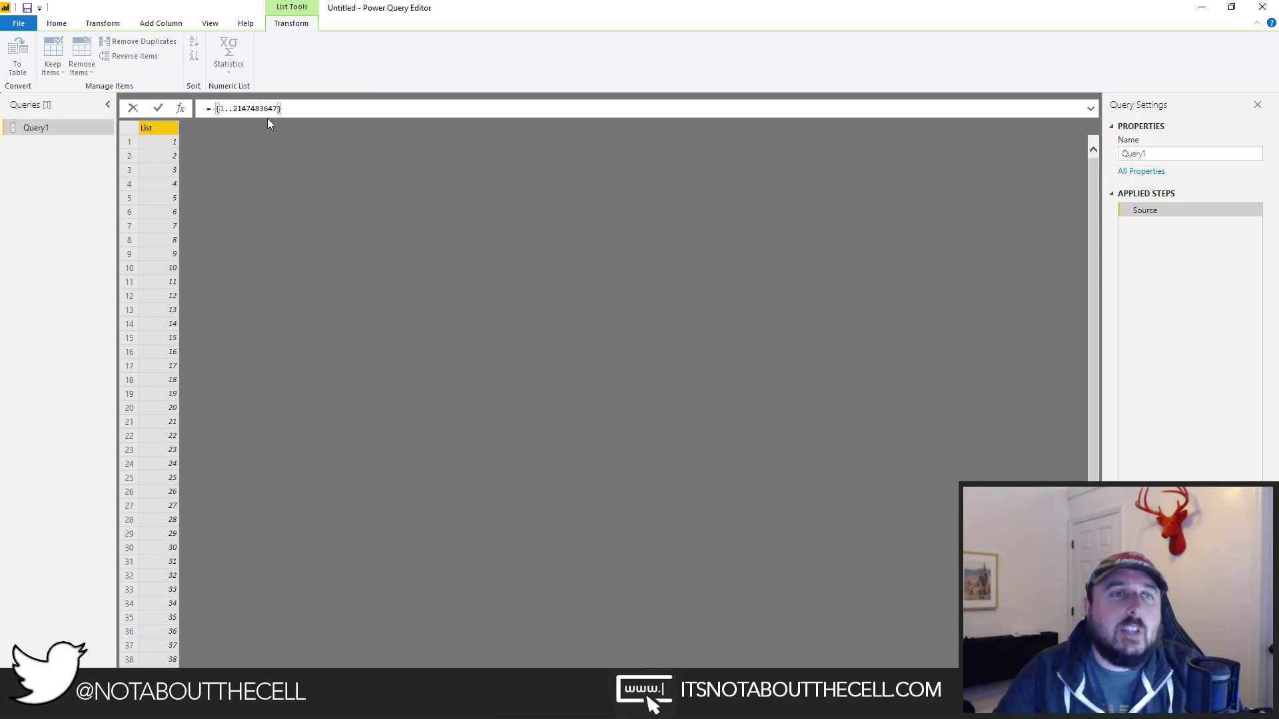
type("Tale.")
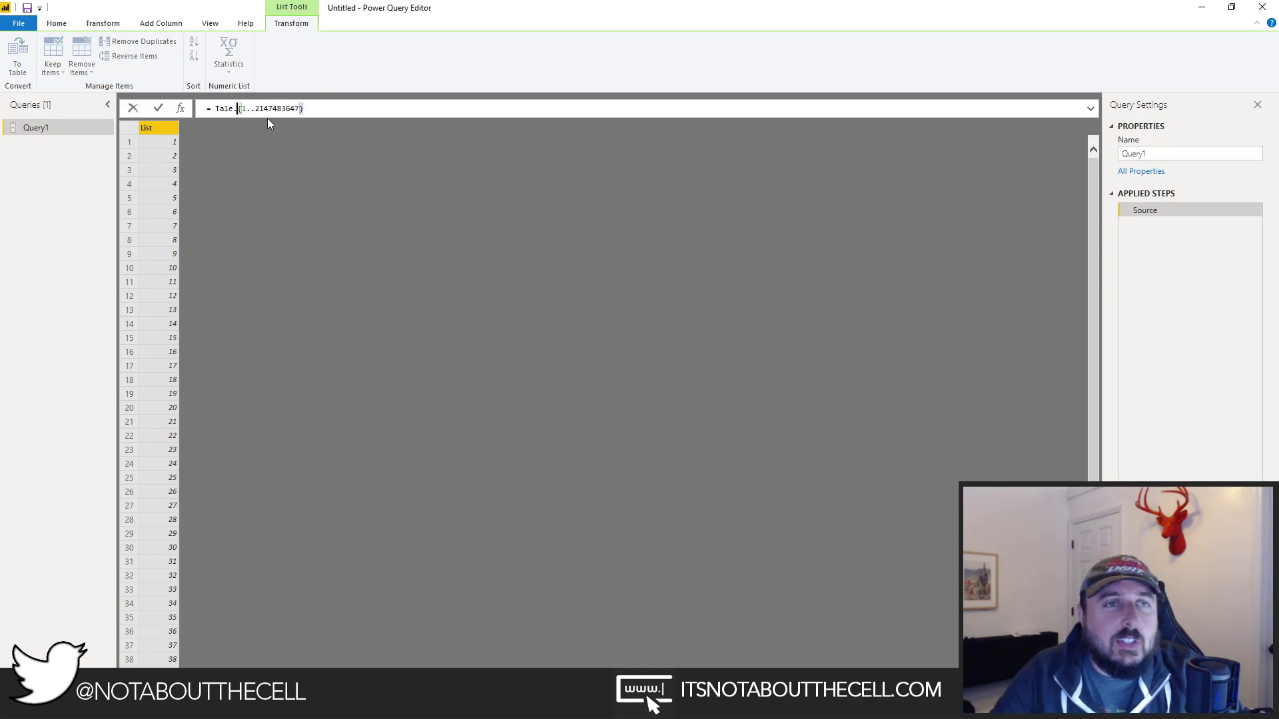
type("TRa")
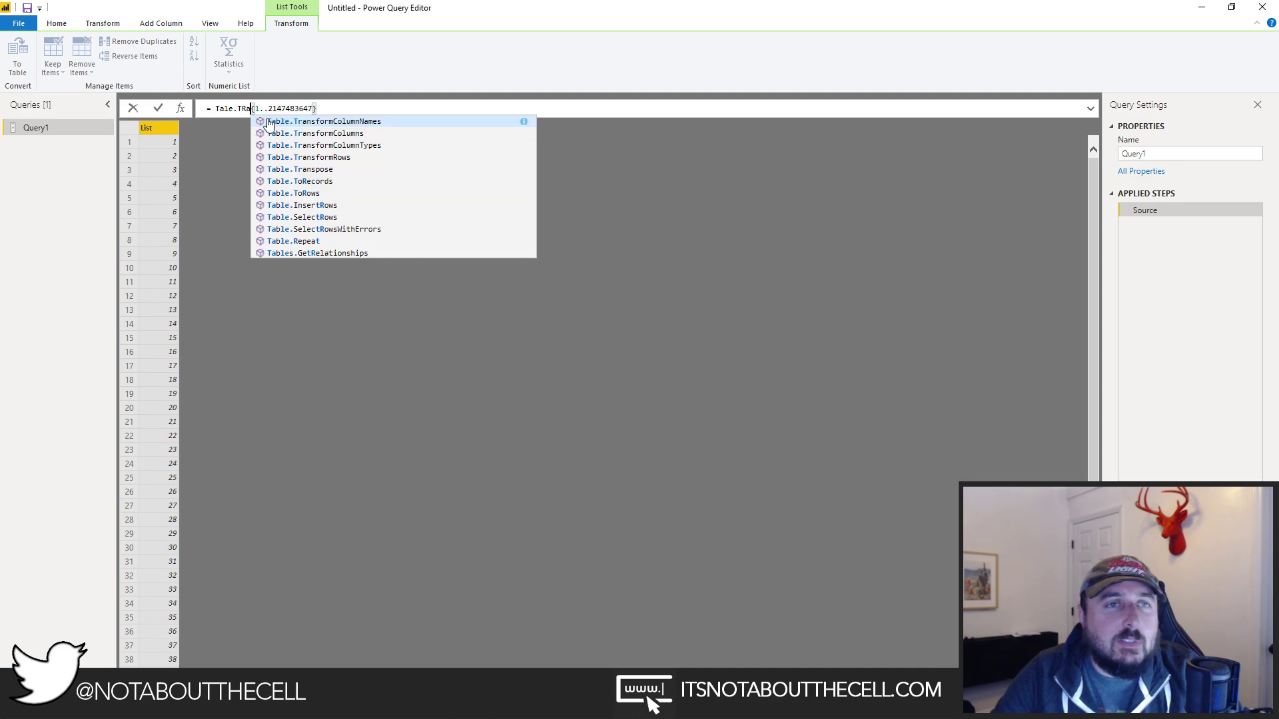
key("BackSpace")
key("BackSpace")
type("o")
key("Tab")
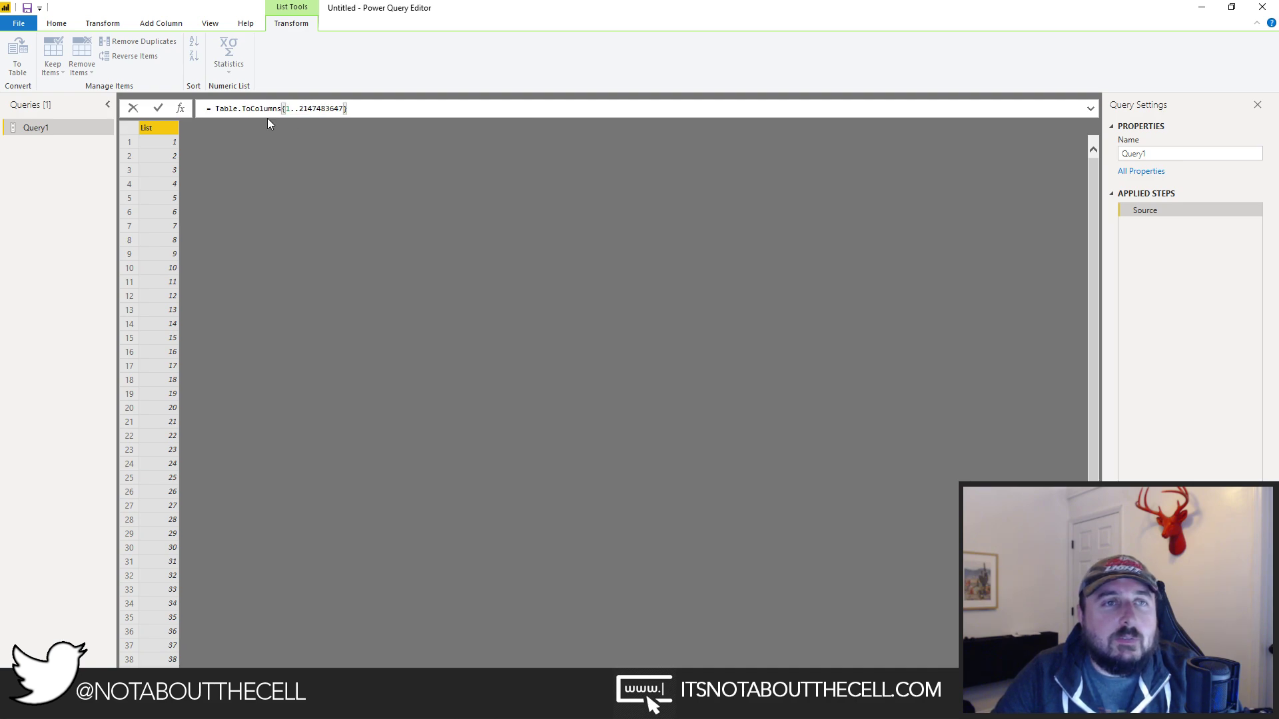
key("ctrl+a")
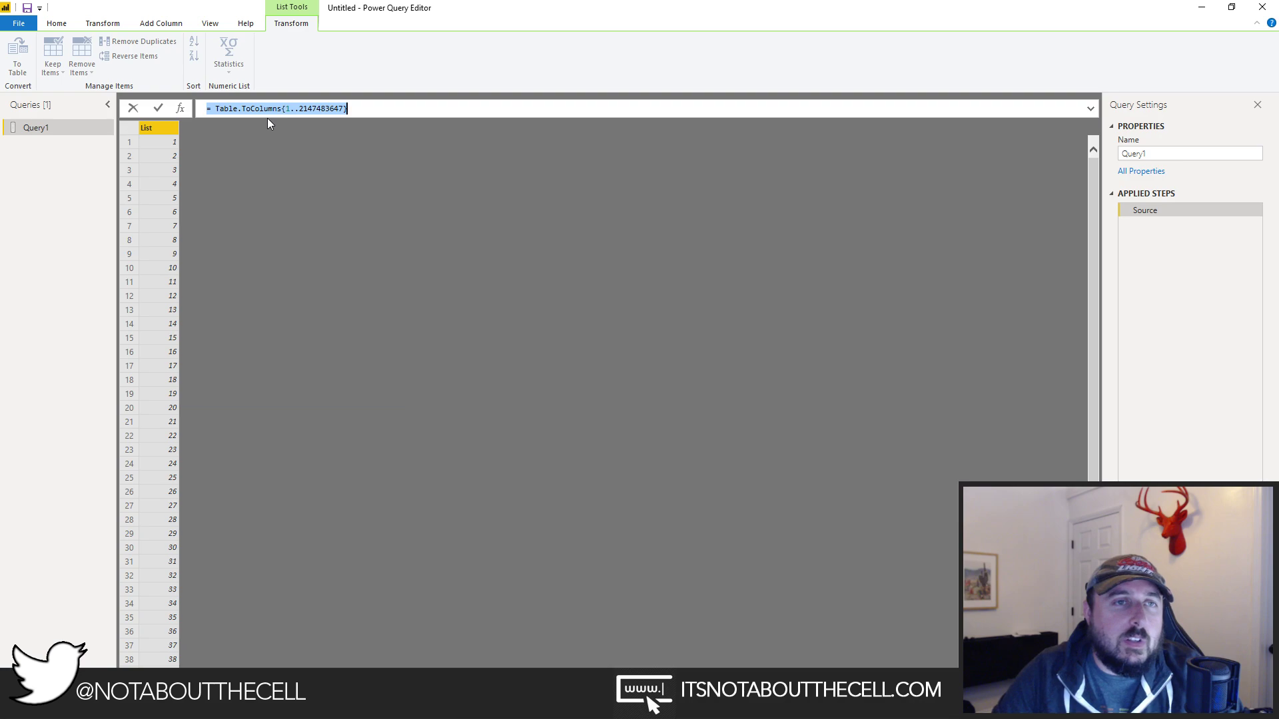
key("Home")
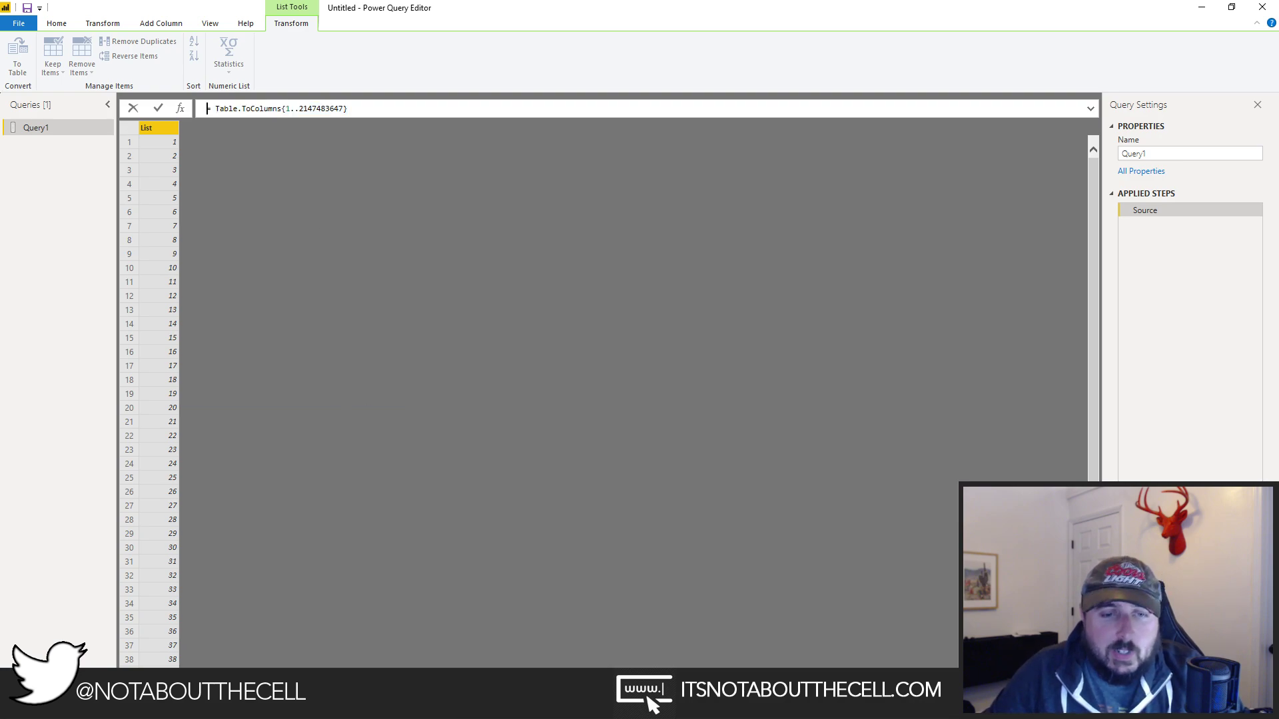
Open Task Manager to examine the CPU and memory usage of the running processes, and close it.
mouse_move(441, 706)
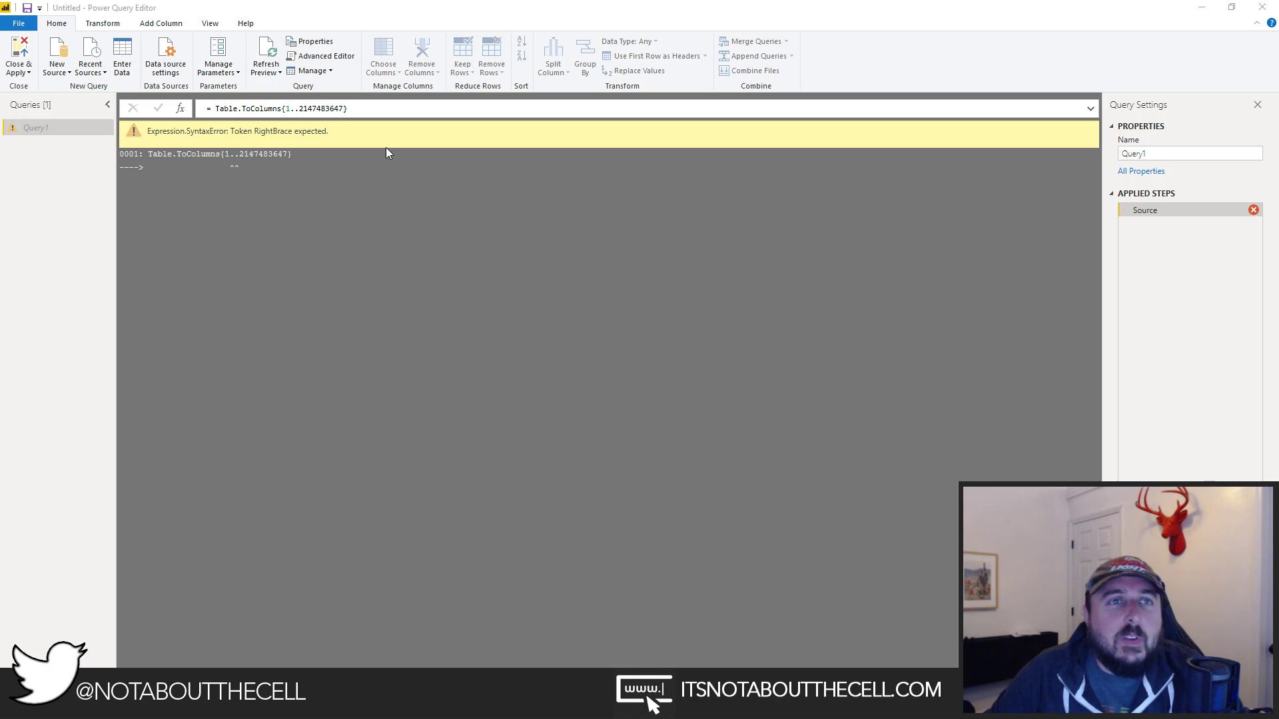
left_click(284, 108)
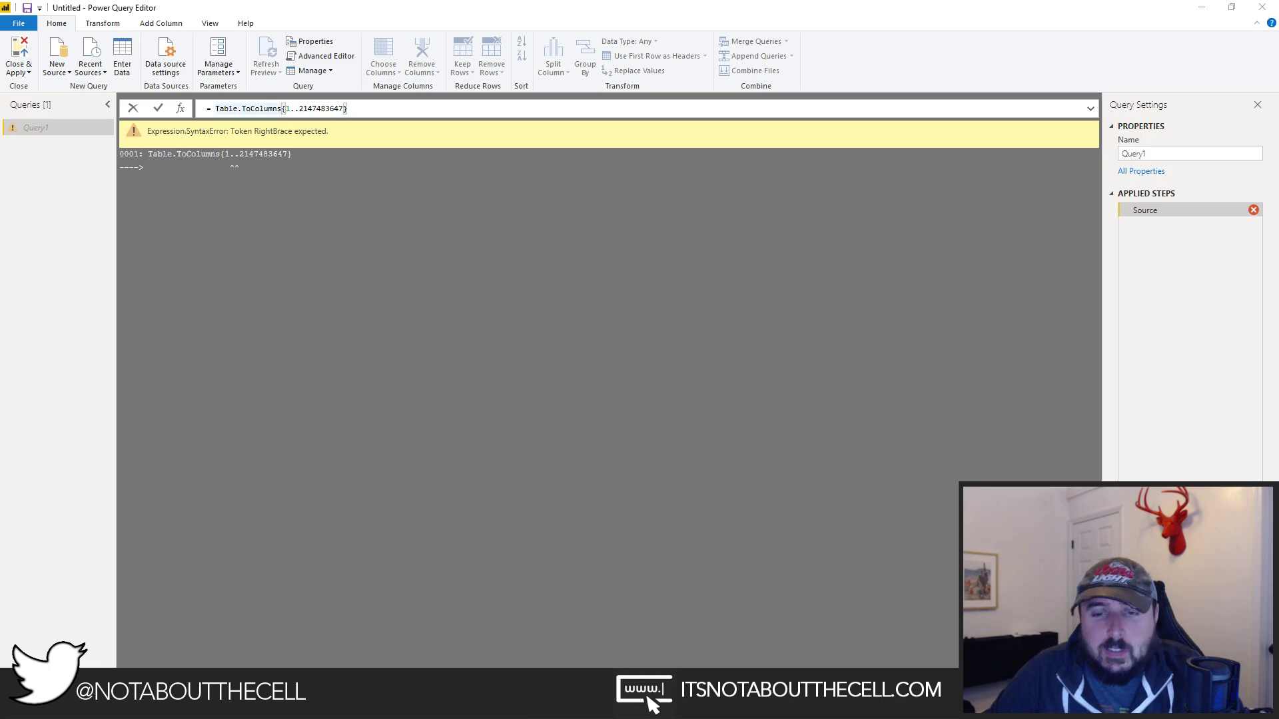
right_click(759, 706)
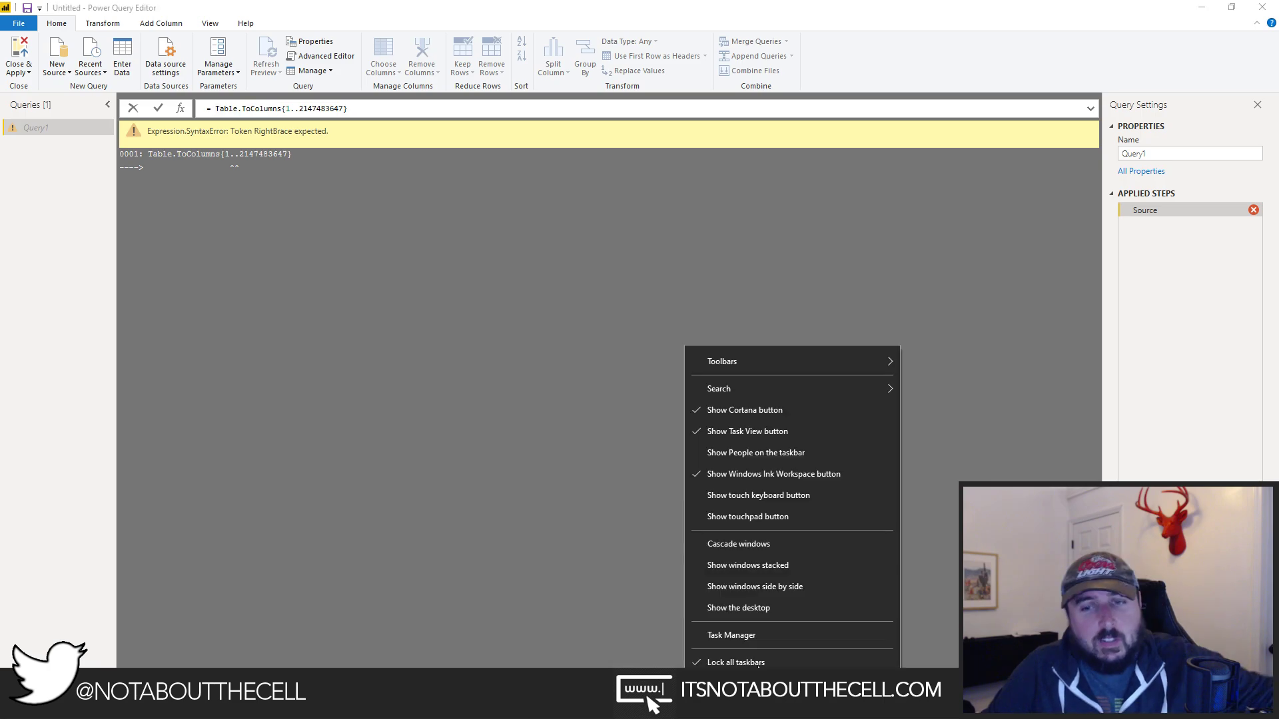
left_click(756, 636)
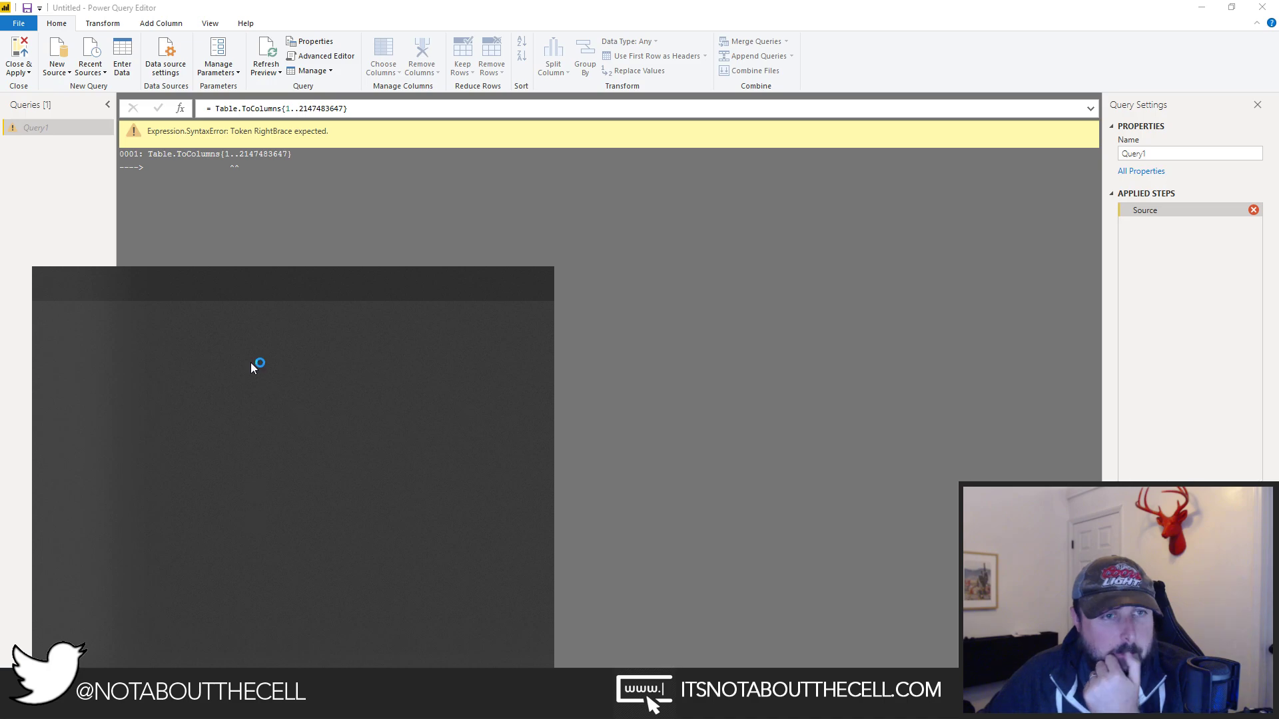
type("resou")
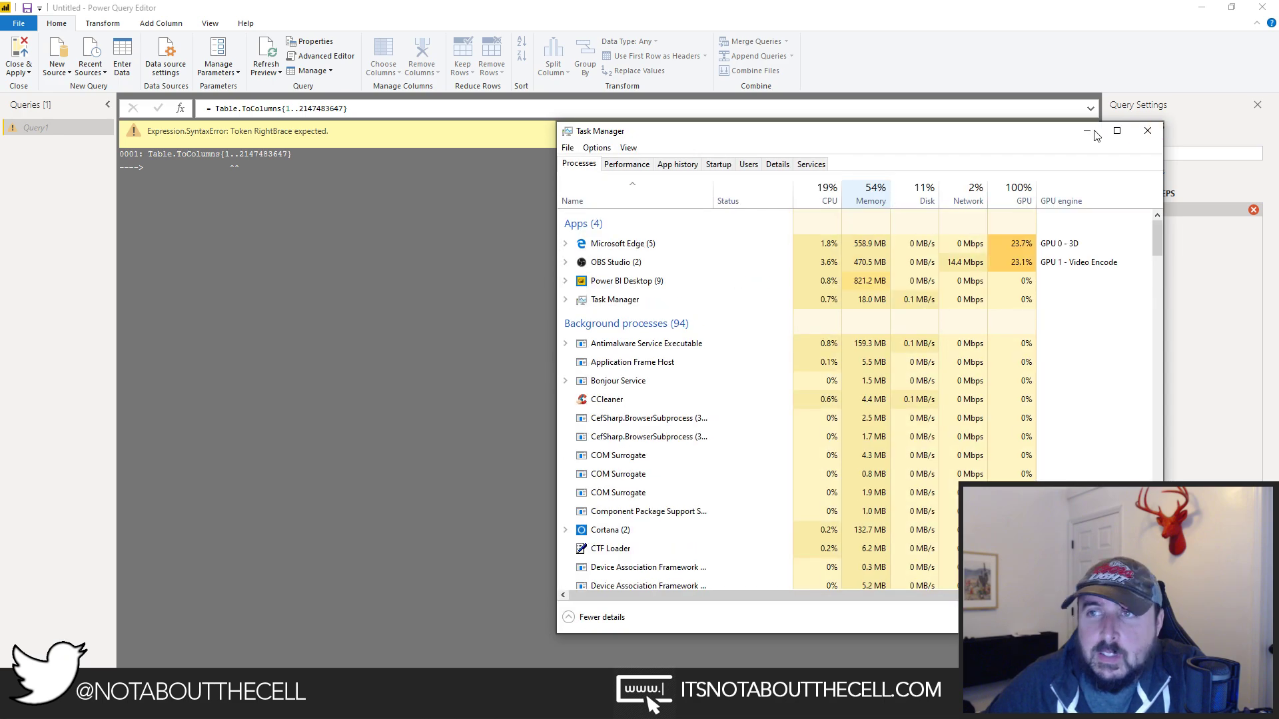
left_click(1147, 132)
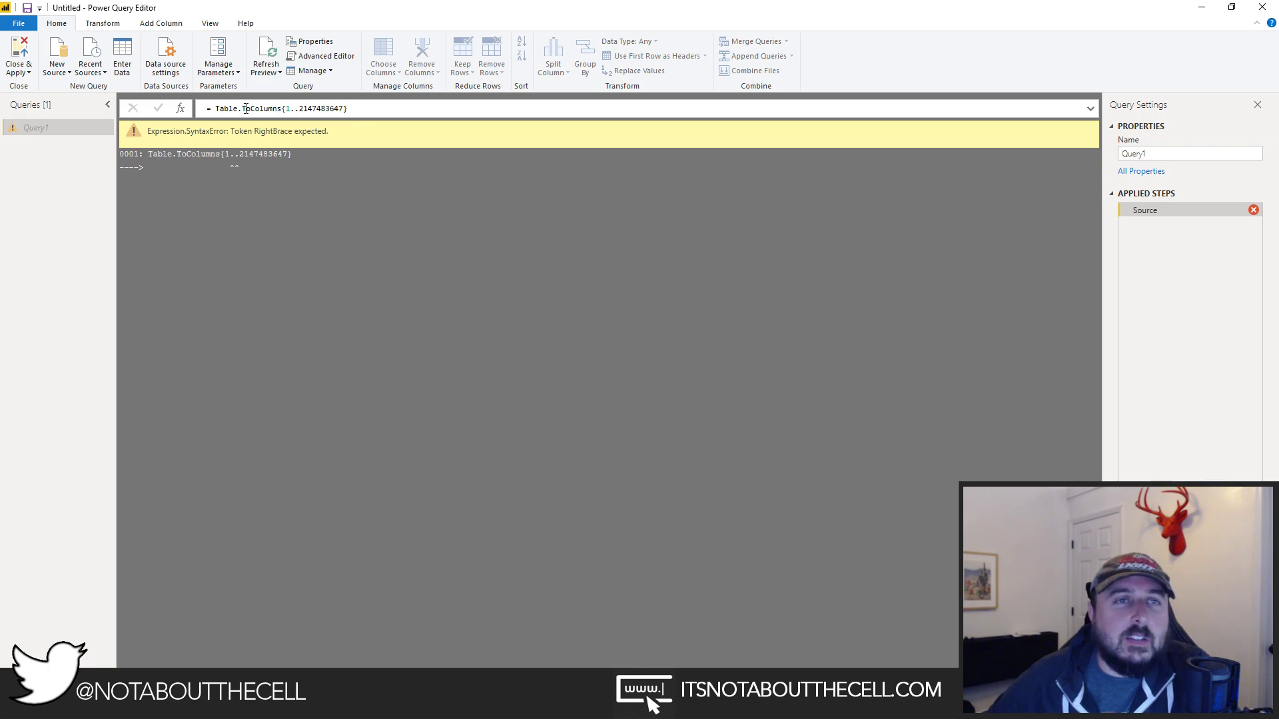
Try to replace the Table.ToColumns function in the query formula with a Table.Transform function.
left_click(219, 108)
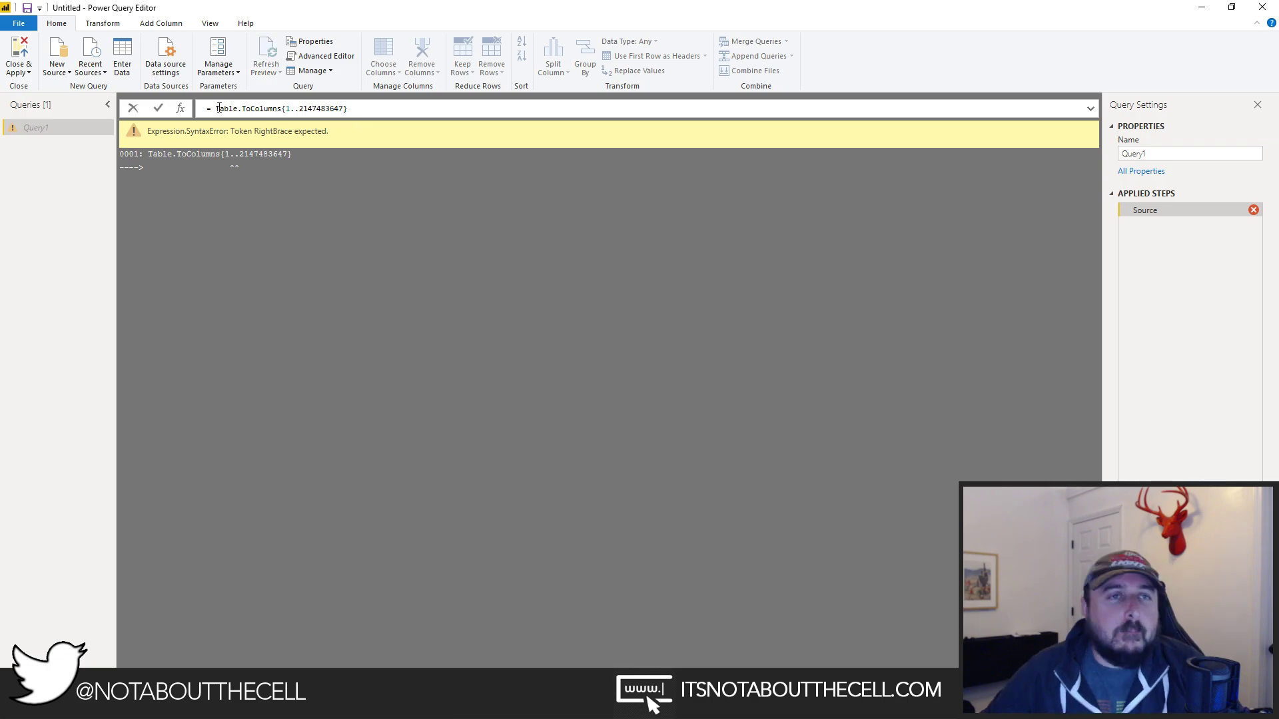
left_click_drag(218, 108, 280, 108)
key("shift+Left")
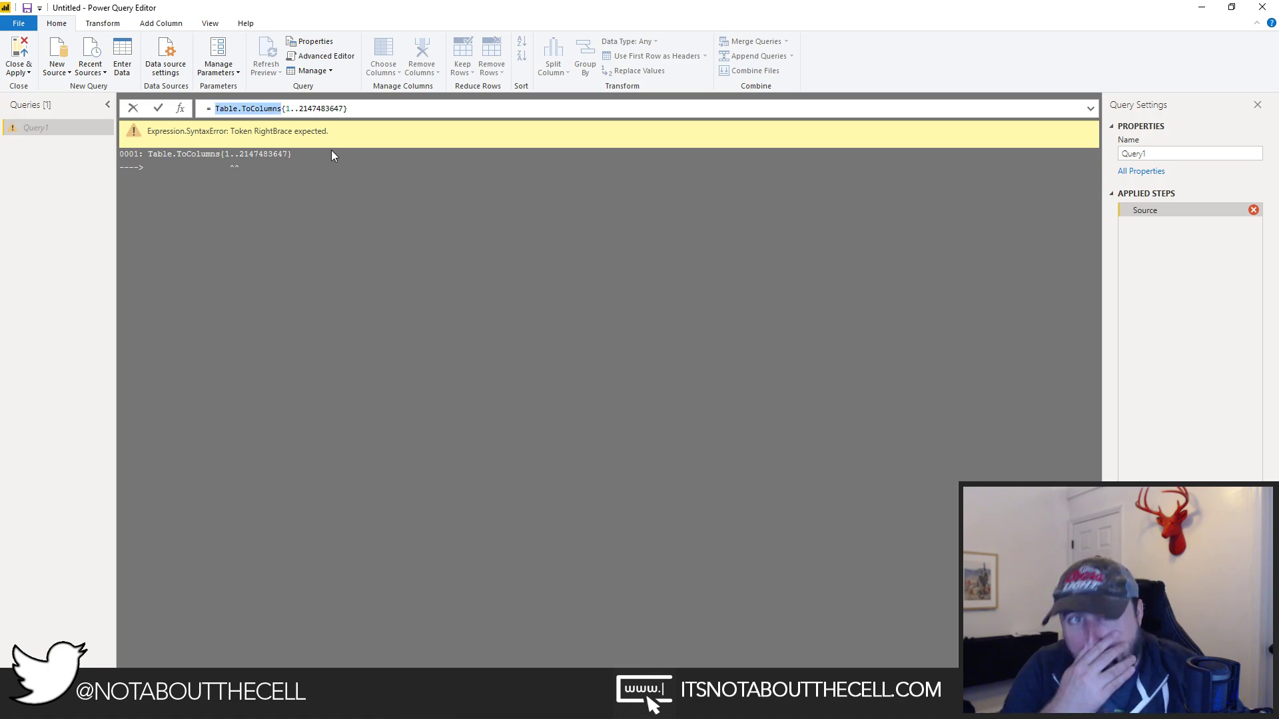
key("BackSpace")
key("BackSpace")
type("T")
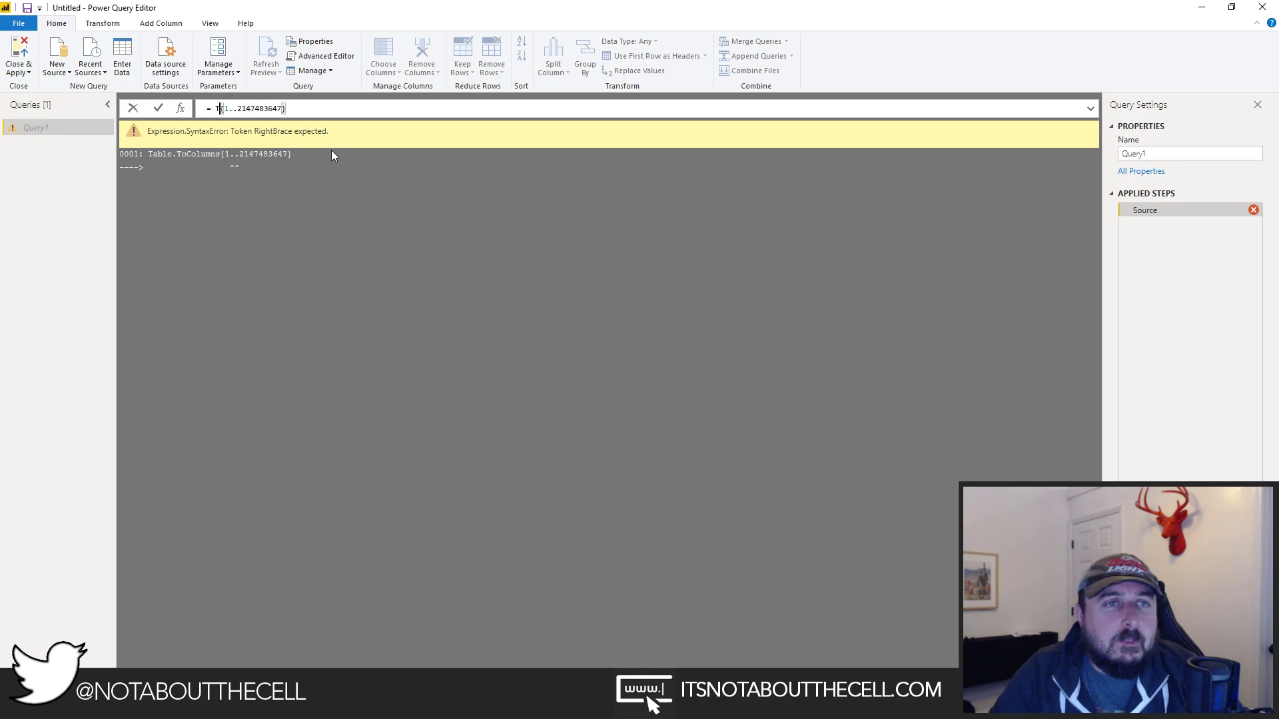
type("abl")
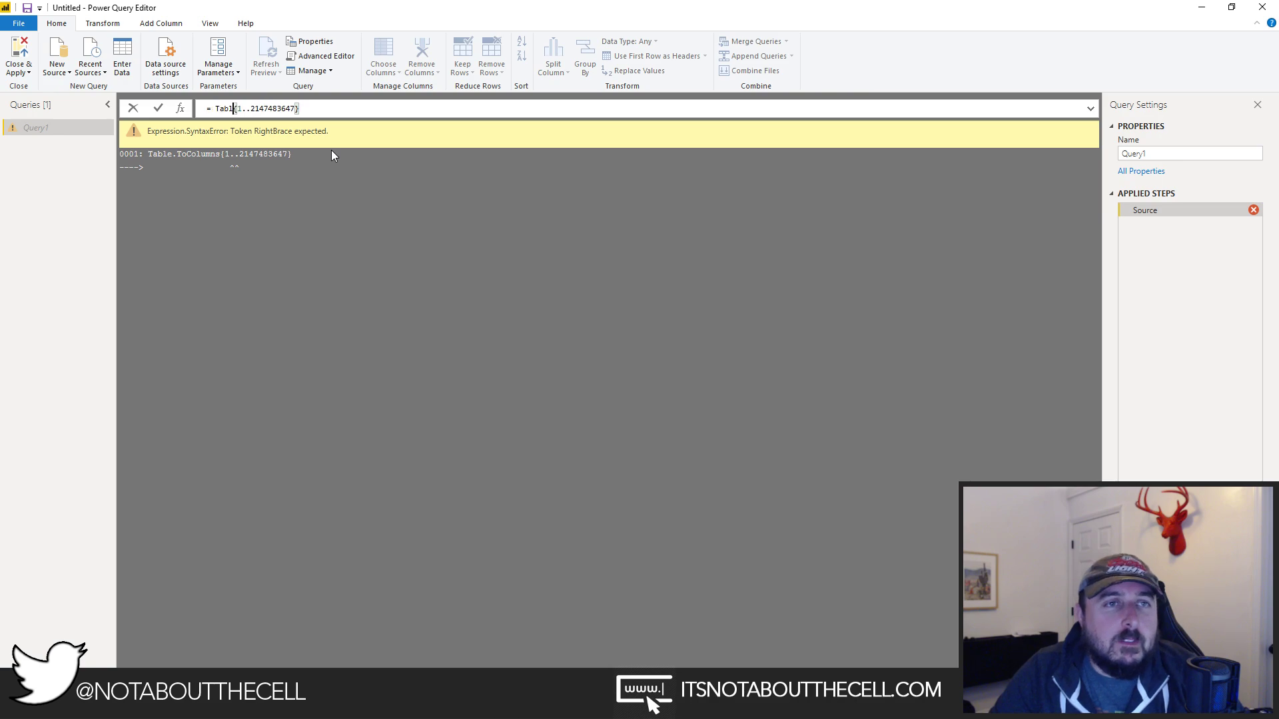
type("e.Tr")
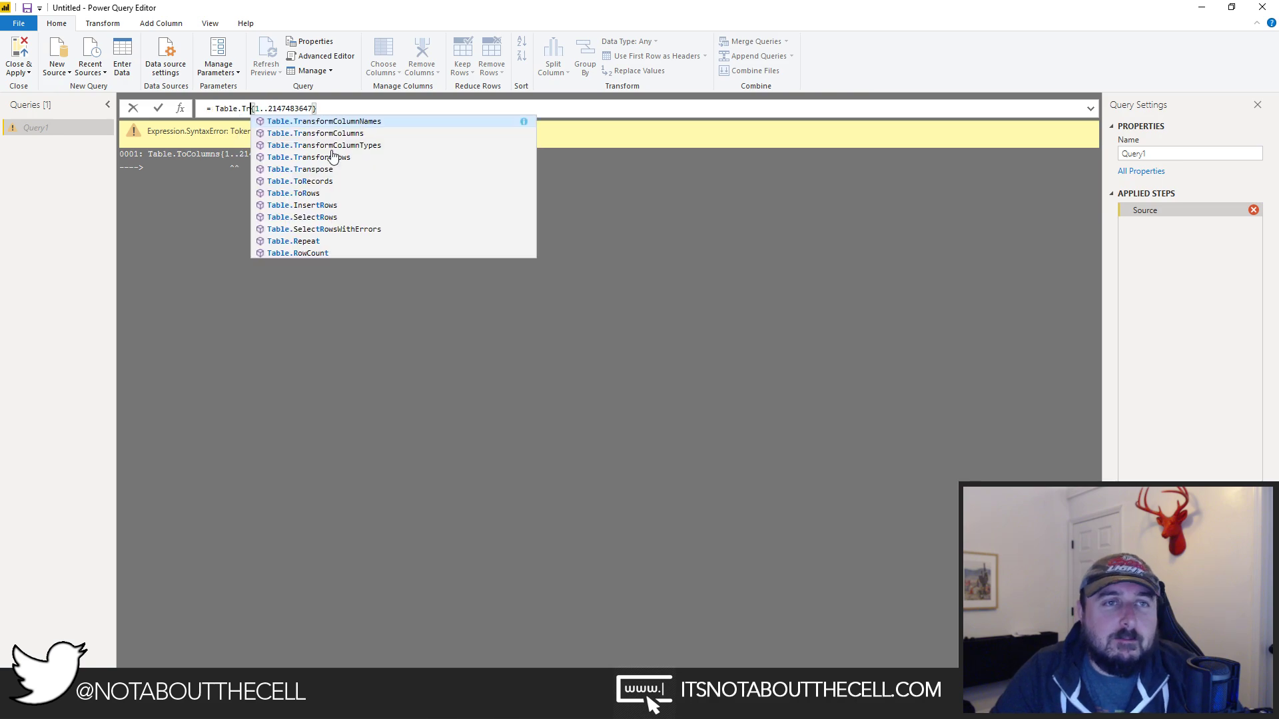
type("ansfo")
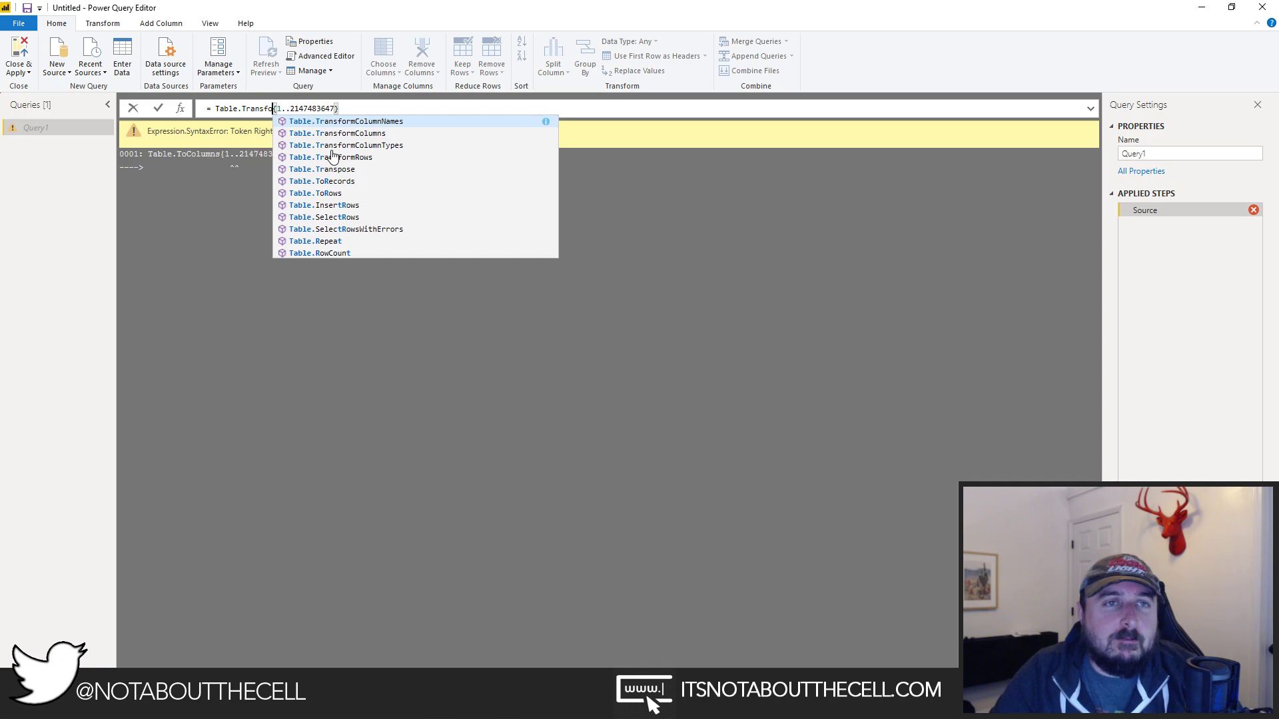
key("BackSpace")
key("BackSpace")
key("BackSpace")
key("BackSpace")
key("BackSpace")
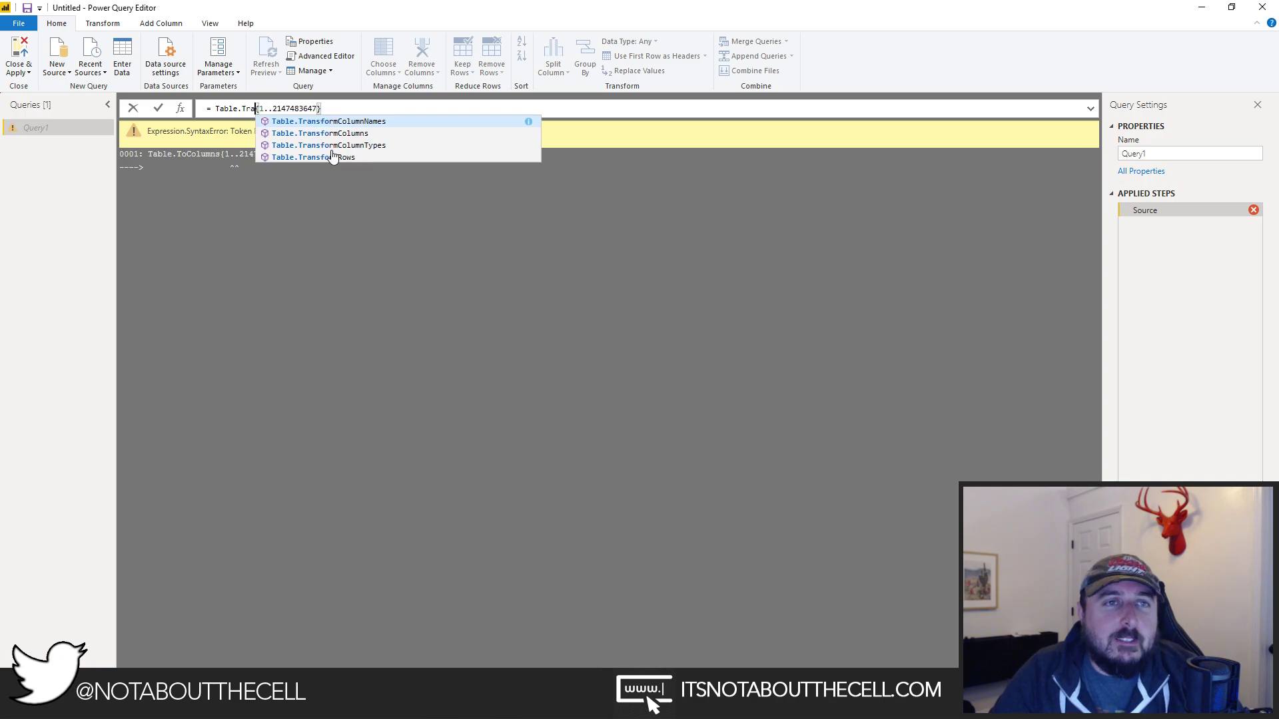
key("BackSpace")
key("BackSpace")
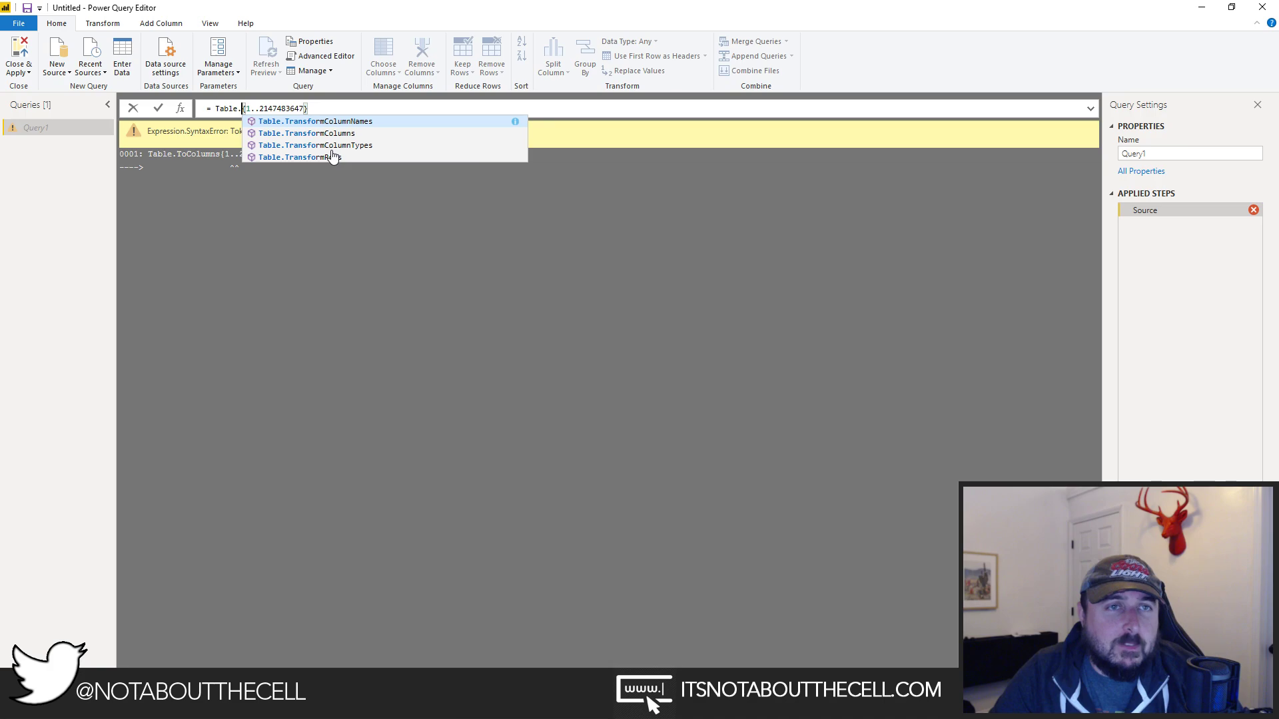
Replace the remaining start of the formula with From in front of the list range and commit it.
key("BackSpace")
key("BackSpace")
key("BackSpace")
key("BackSpace")
key("BackSpace")
key("BackSpace")
key("BackSpace")
key("BackSpace")
type("From")
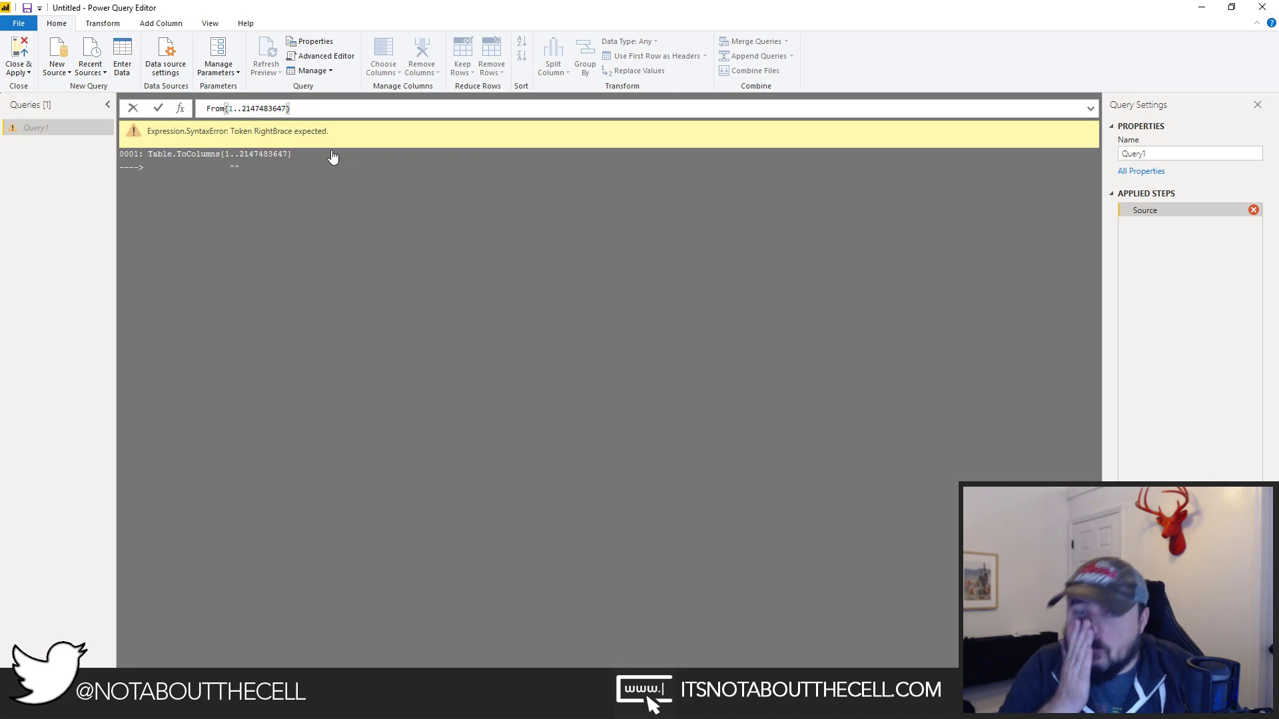
key("Escape")
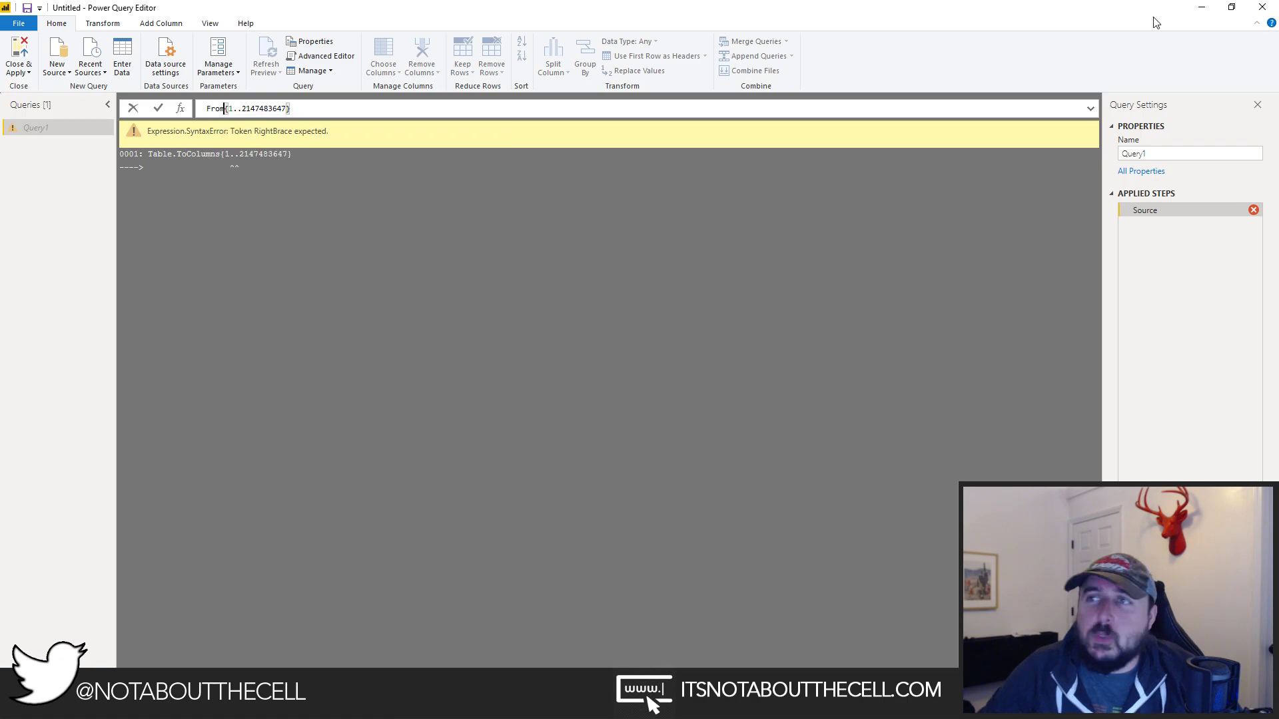
key("Return")
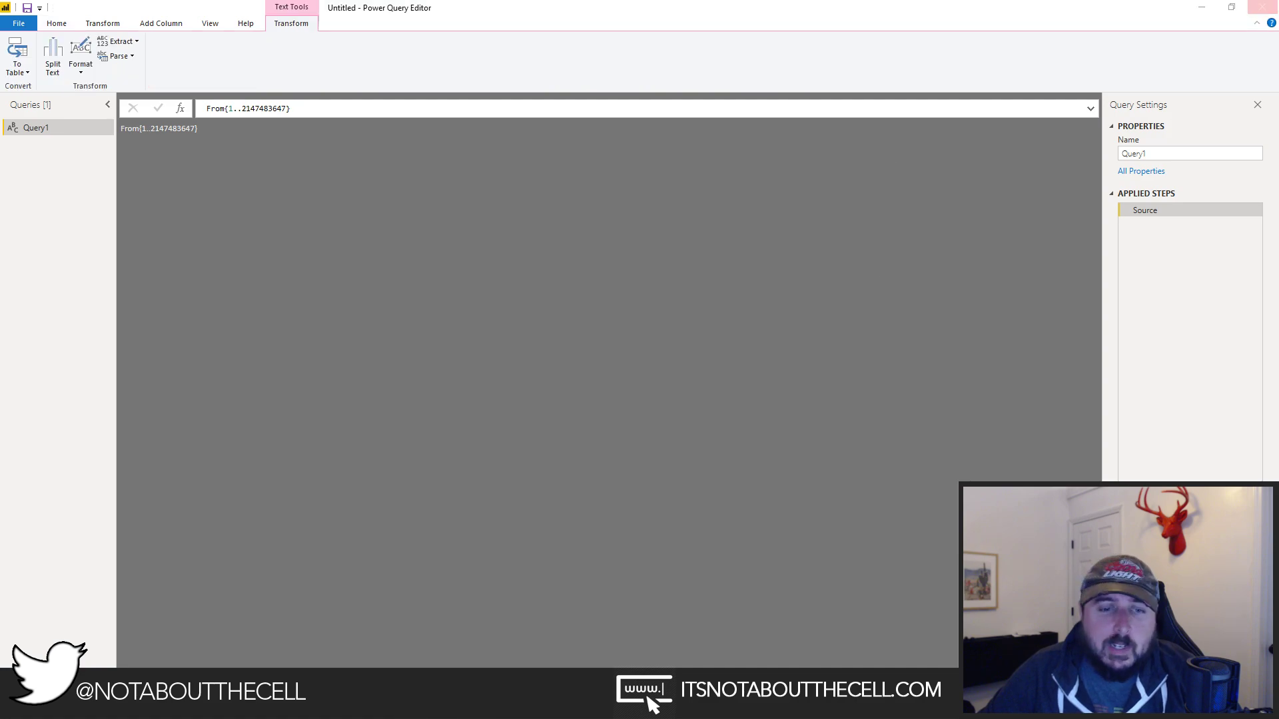
Close the Power Query Editor without applying the changes and close Power BI Desktop without saving.
mouse_move(510, 638)
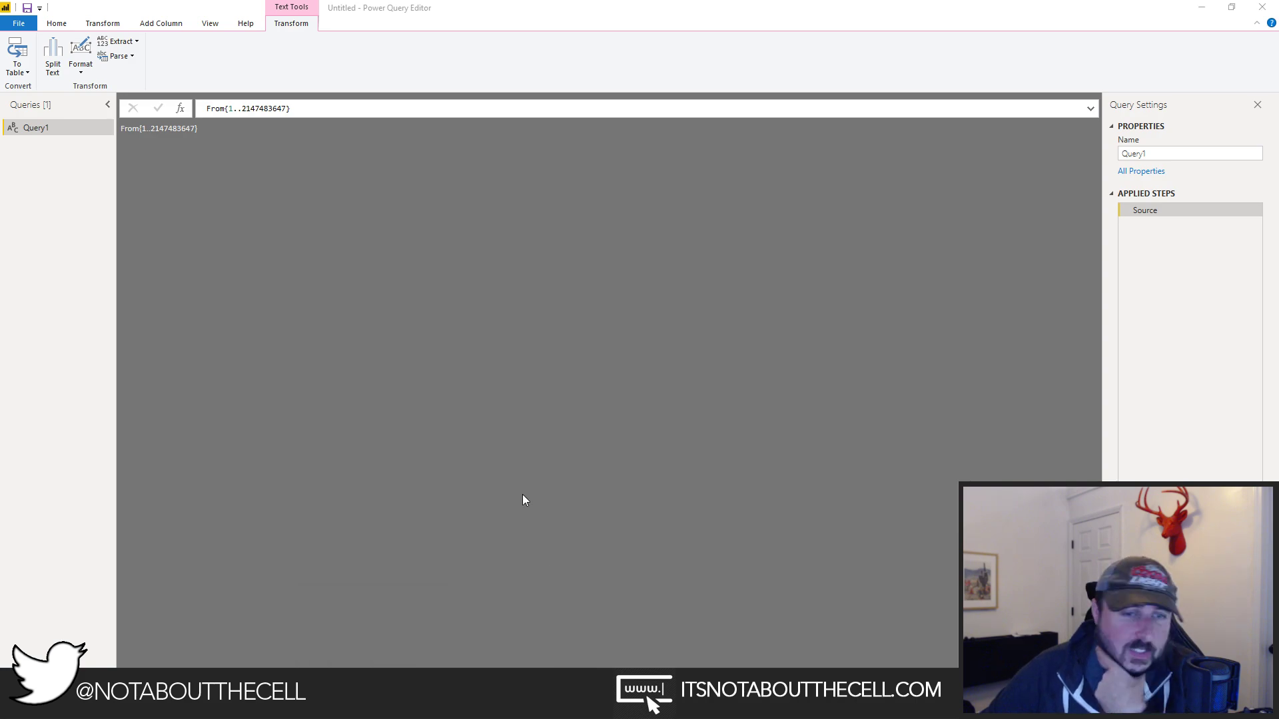
key("alt+F4")
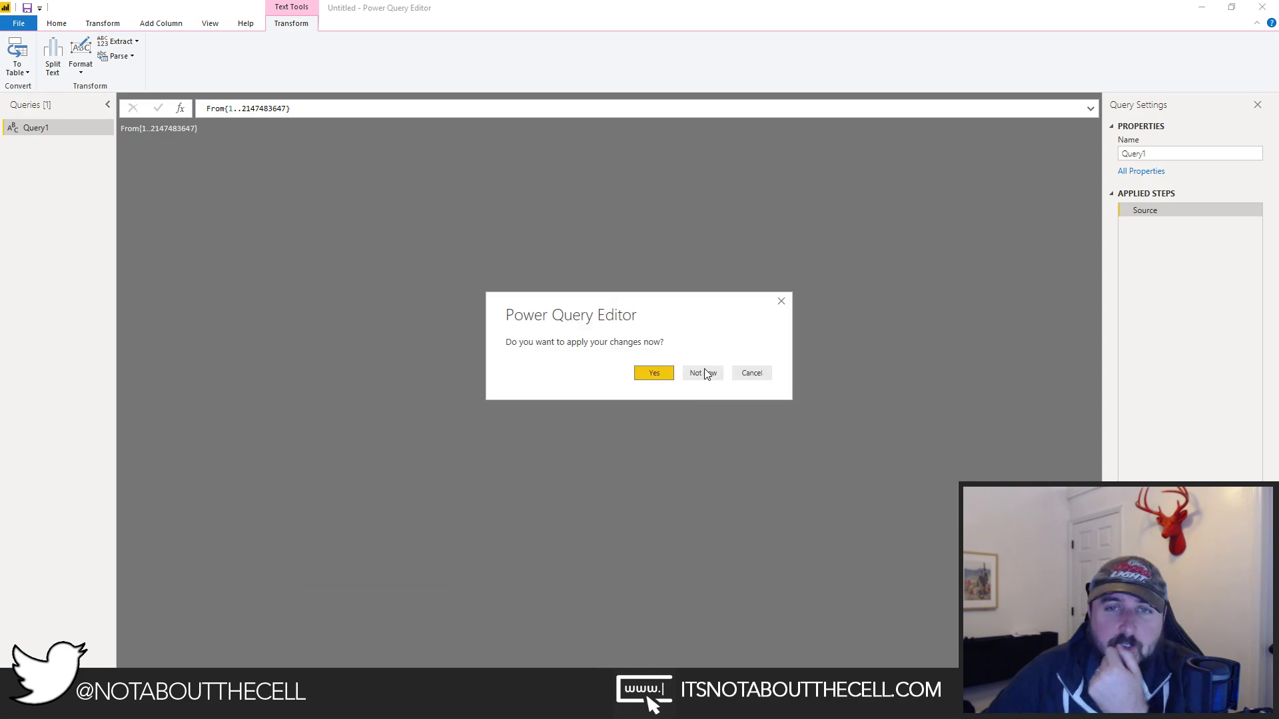
left_click(706, 373)
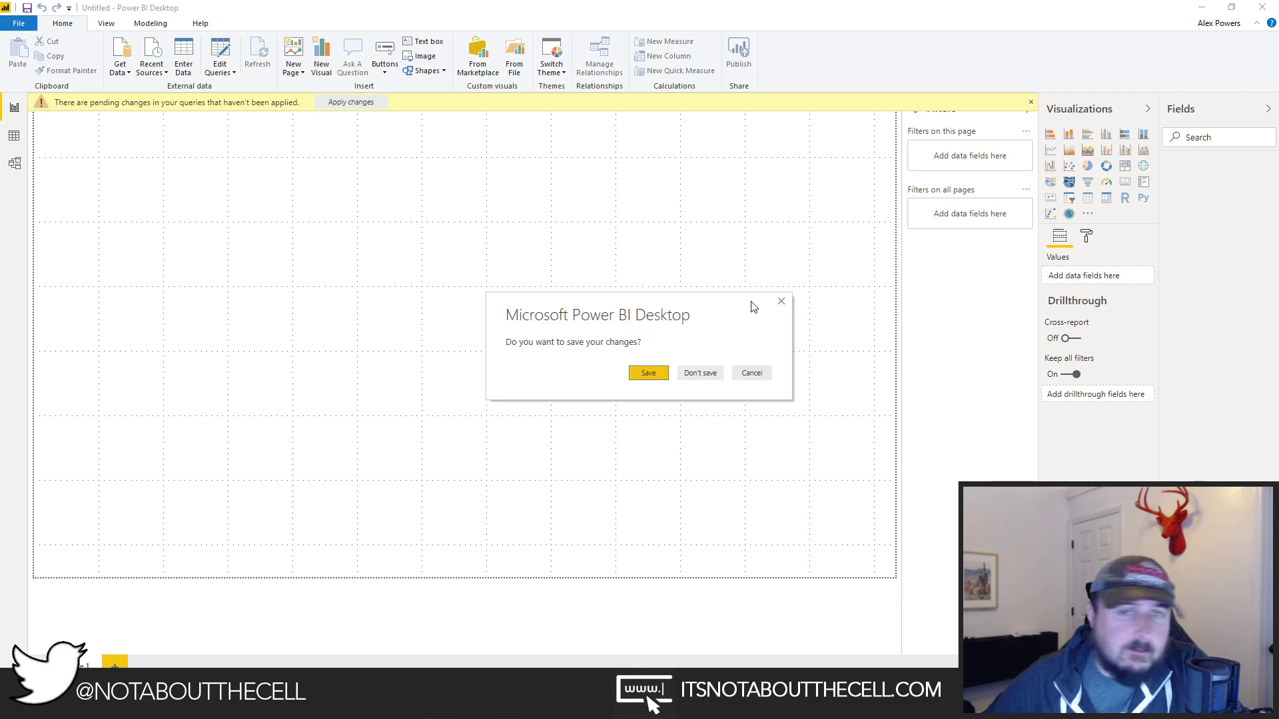
left_click(712, 374)
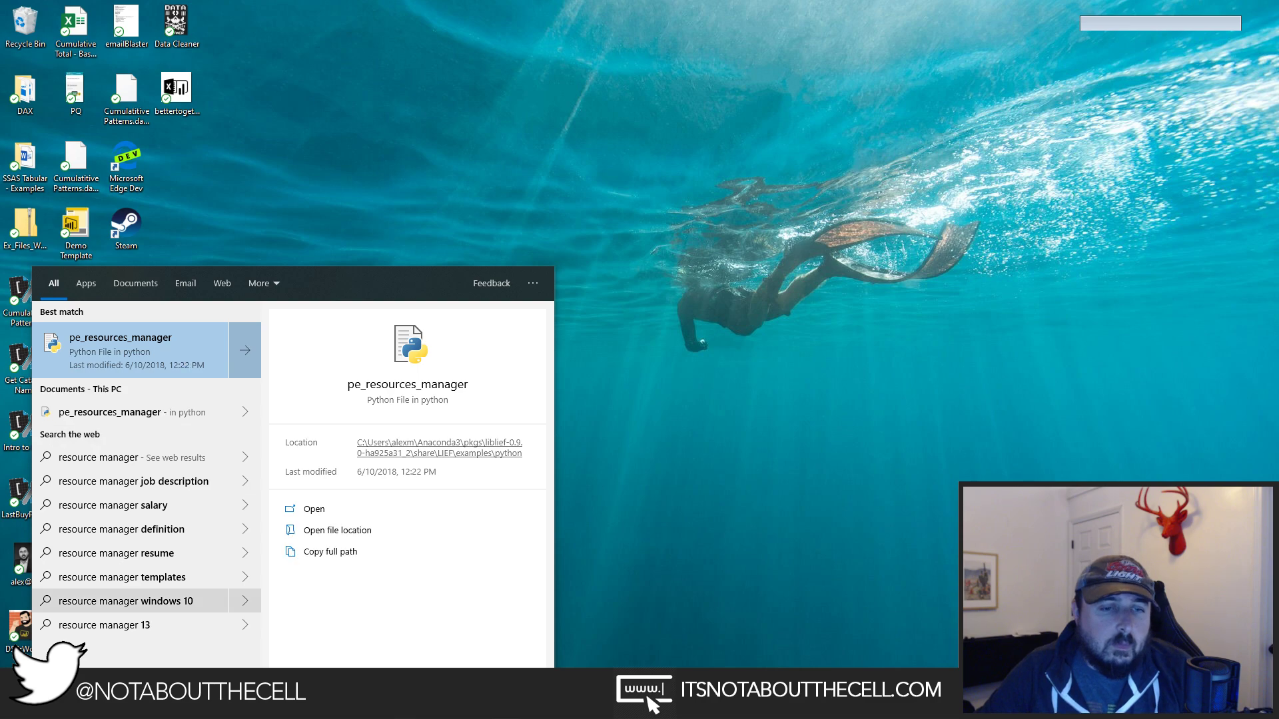
Search Windows for "resource monitor" and open Resource Monitor.
key("Escape")
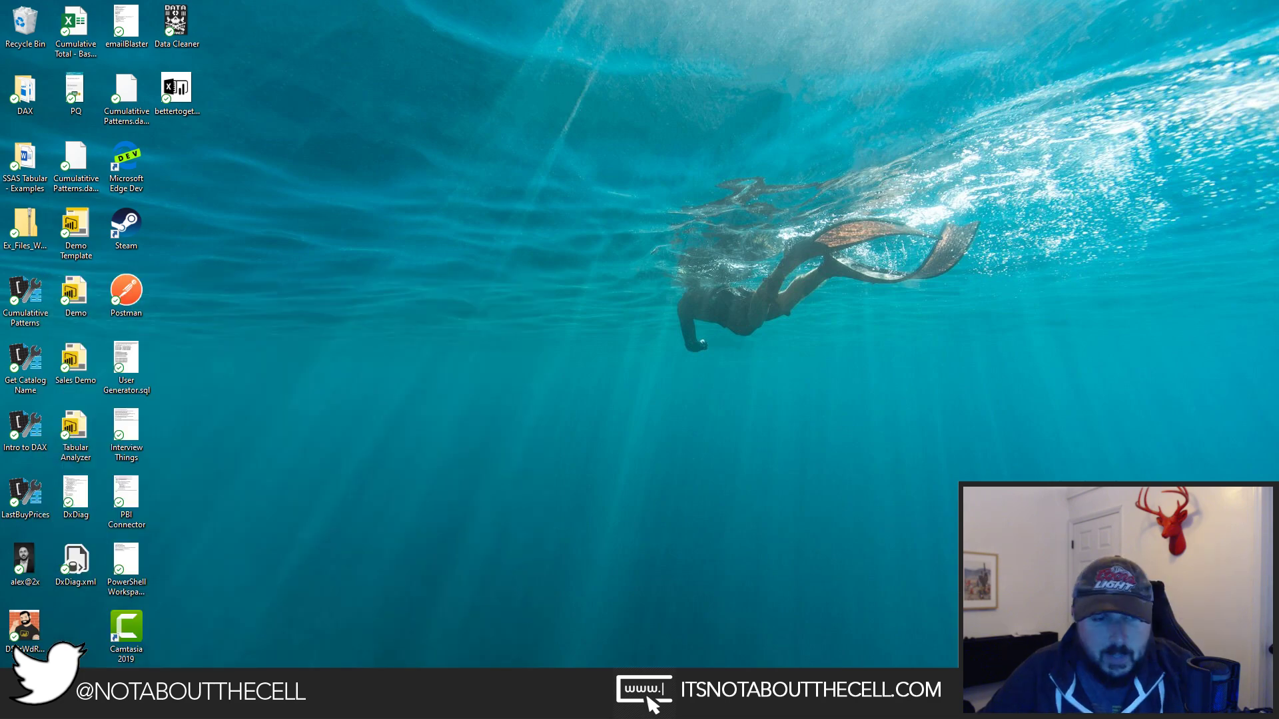
left_click_drag(348, 545, 594, 679)
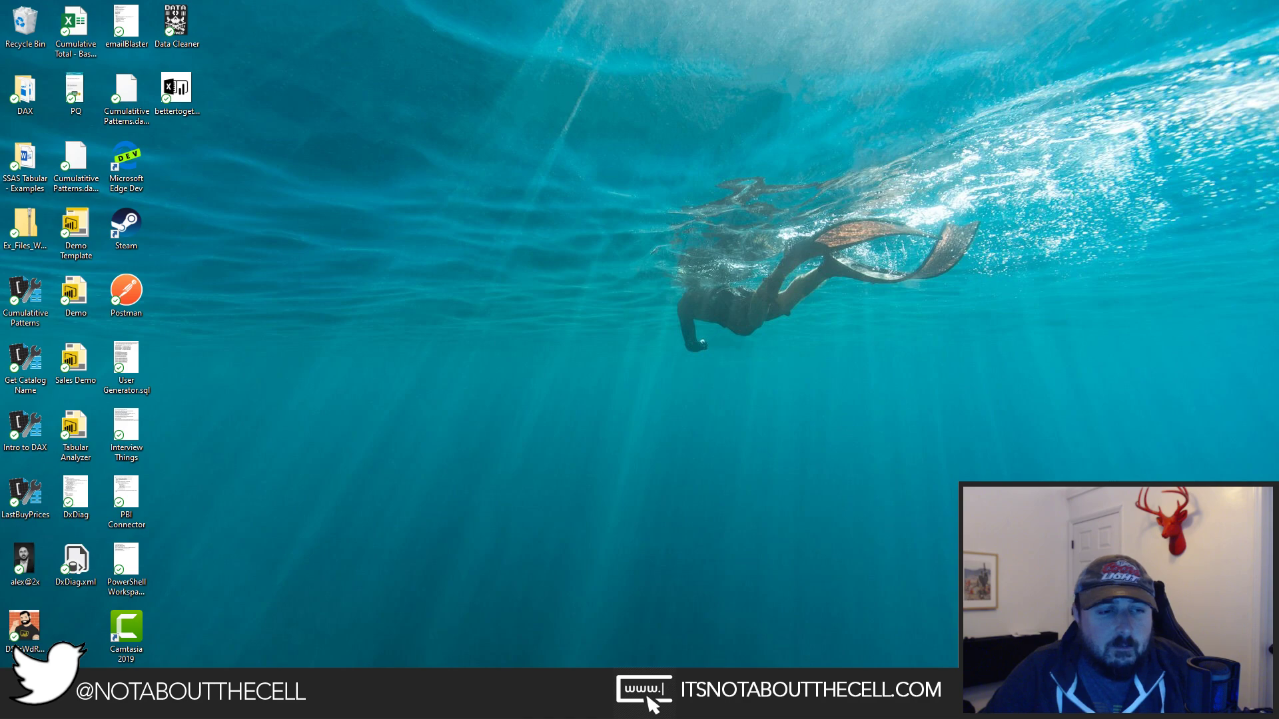
key("super+s")
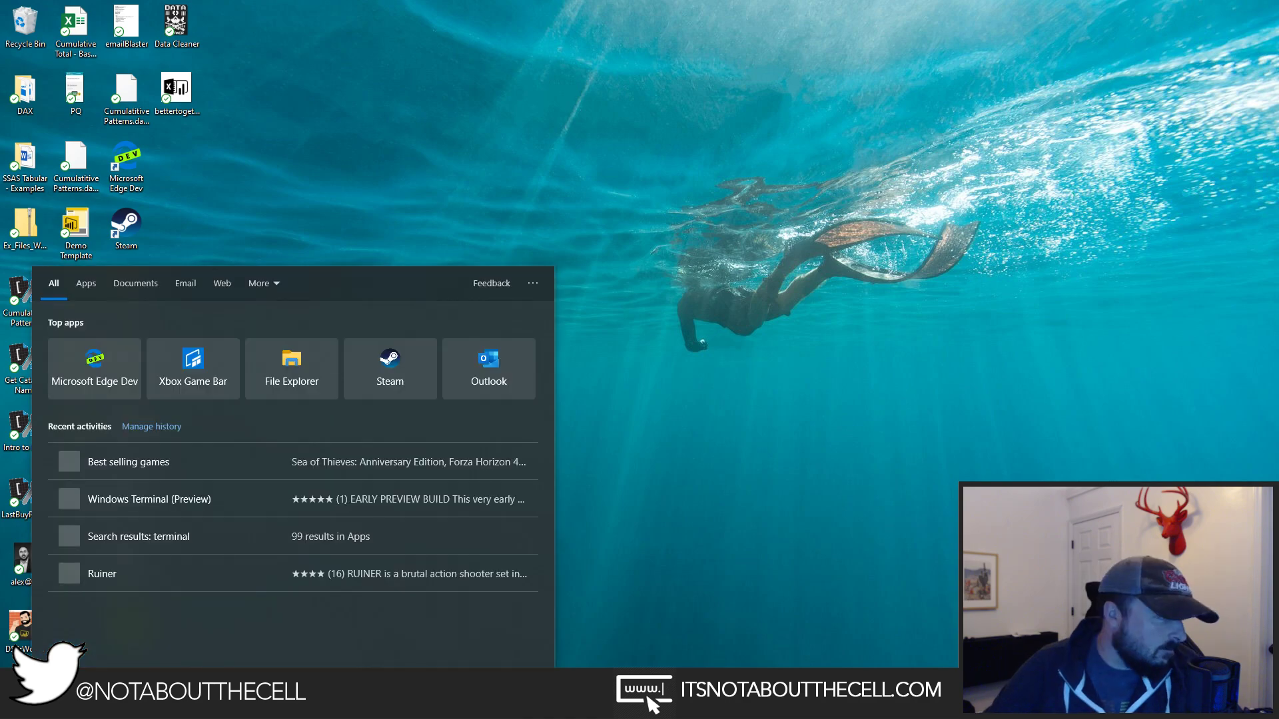
type("re")
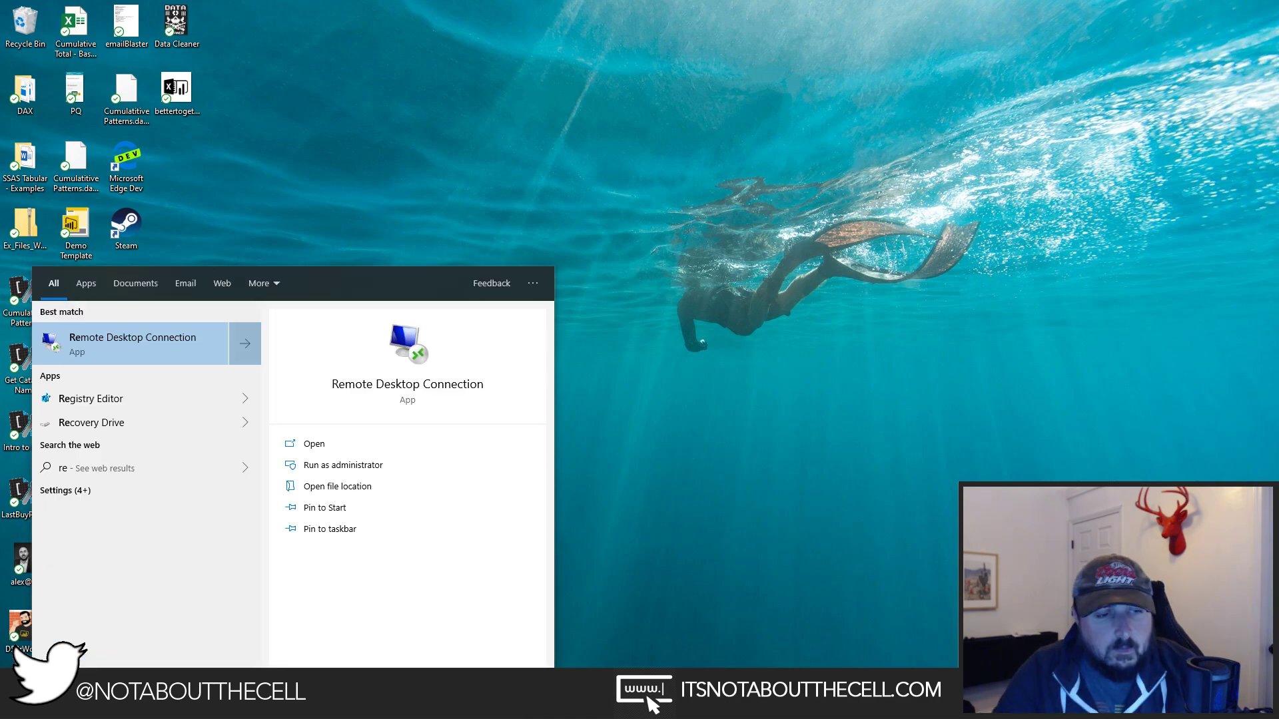
type("source monitor")
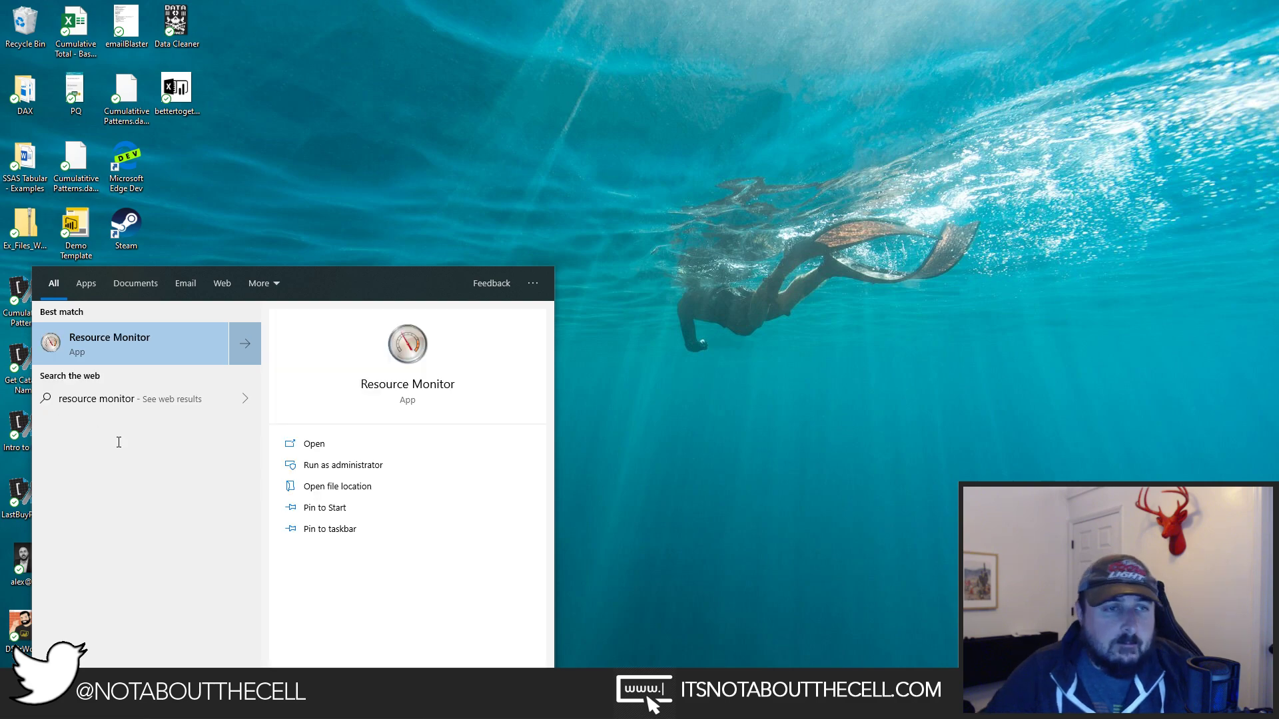
key("Return")
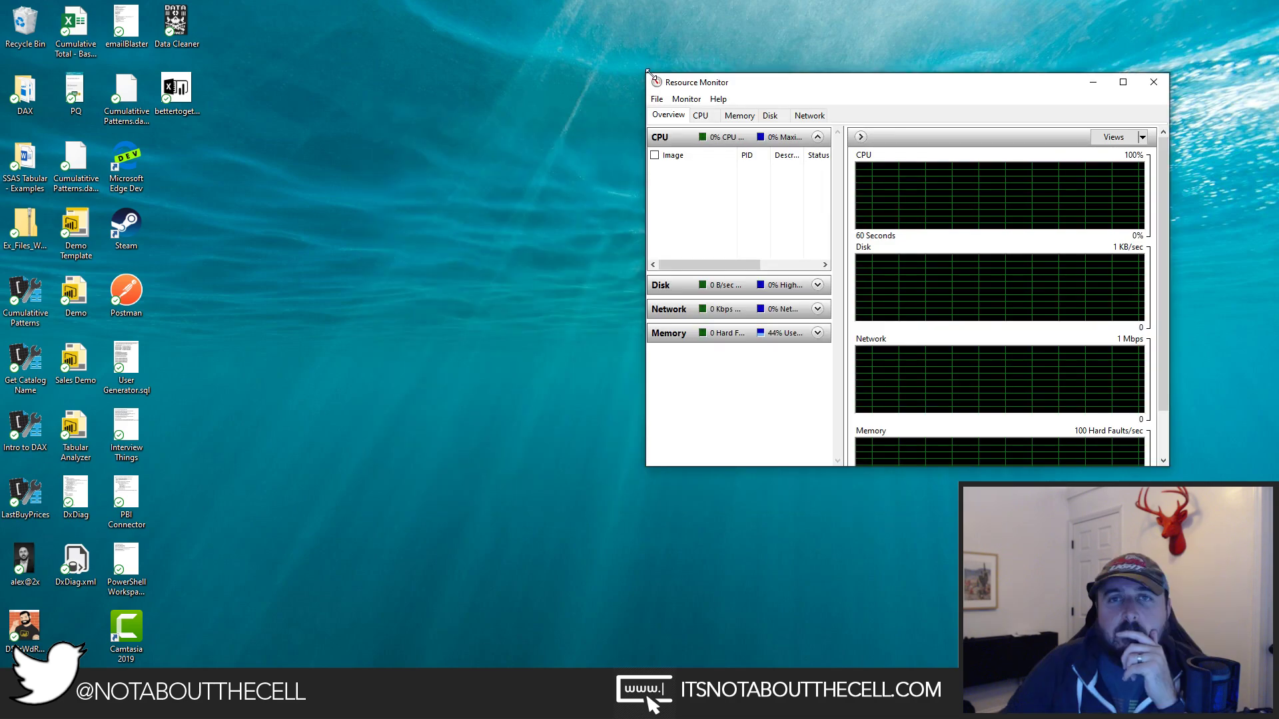
Enlarge the Resource Monitor window and sort its CPU process list by average CPU, highest first.
left_click_drag(647, 72, 477, 57)
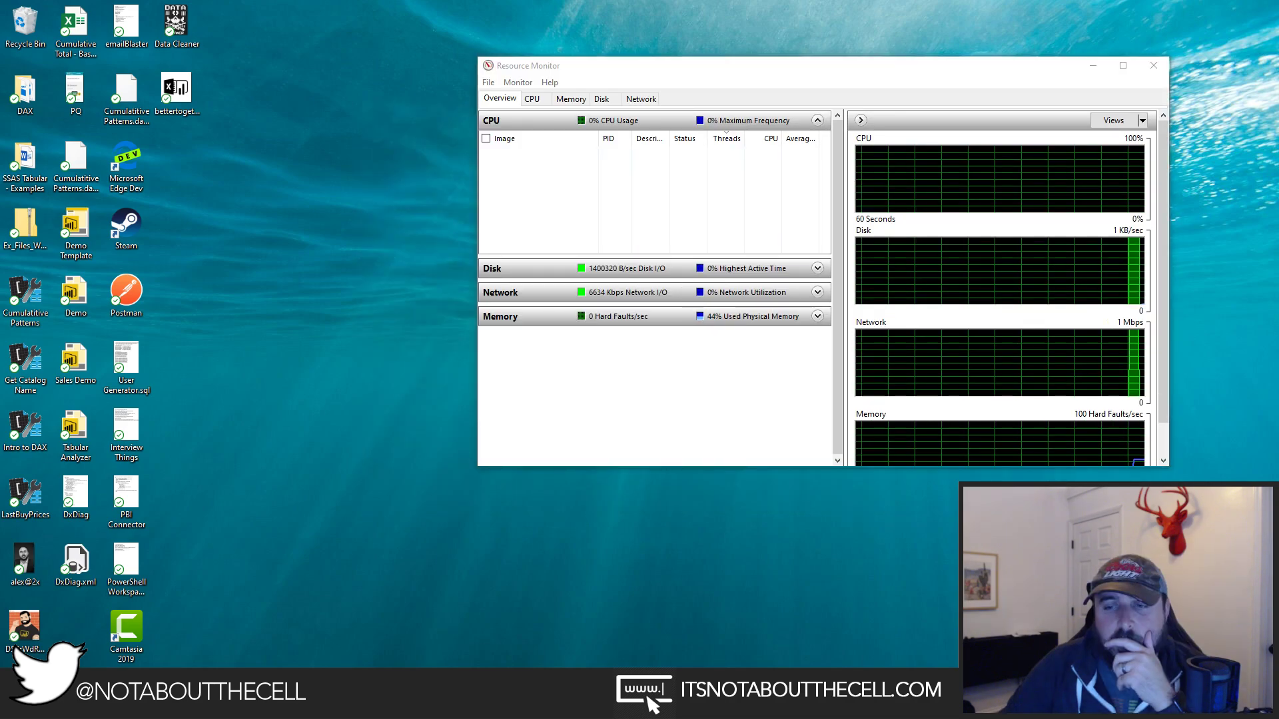
right_click(769, 706)
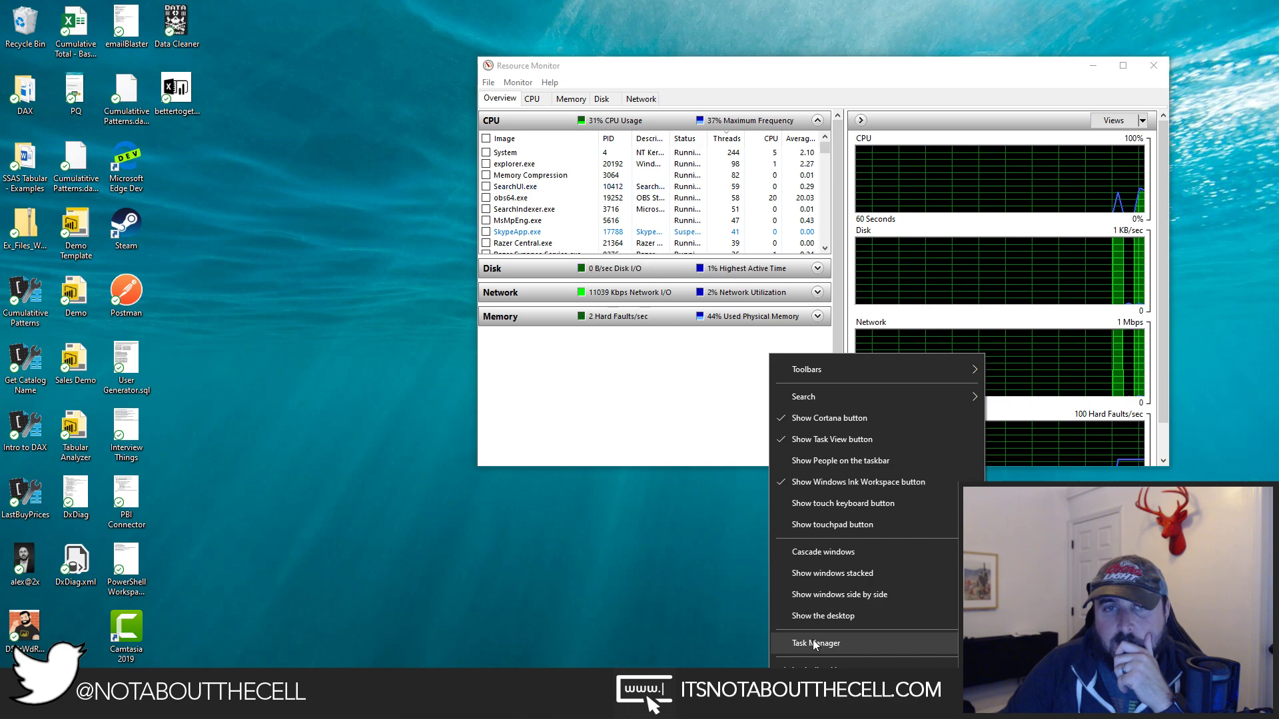
left_click(634, 380)
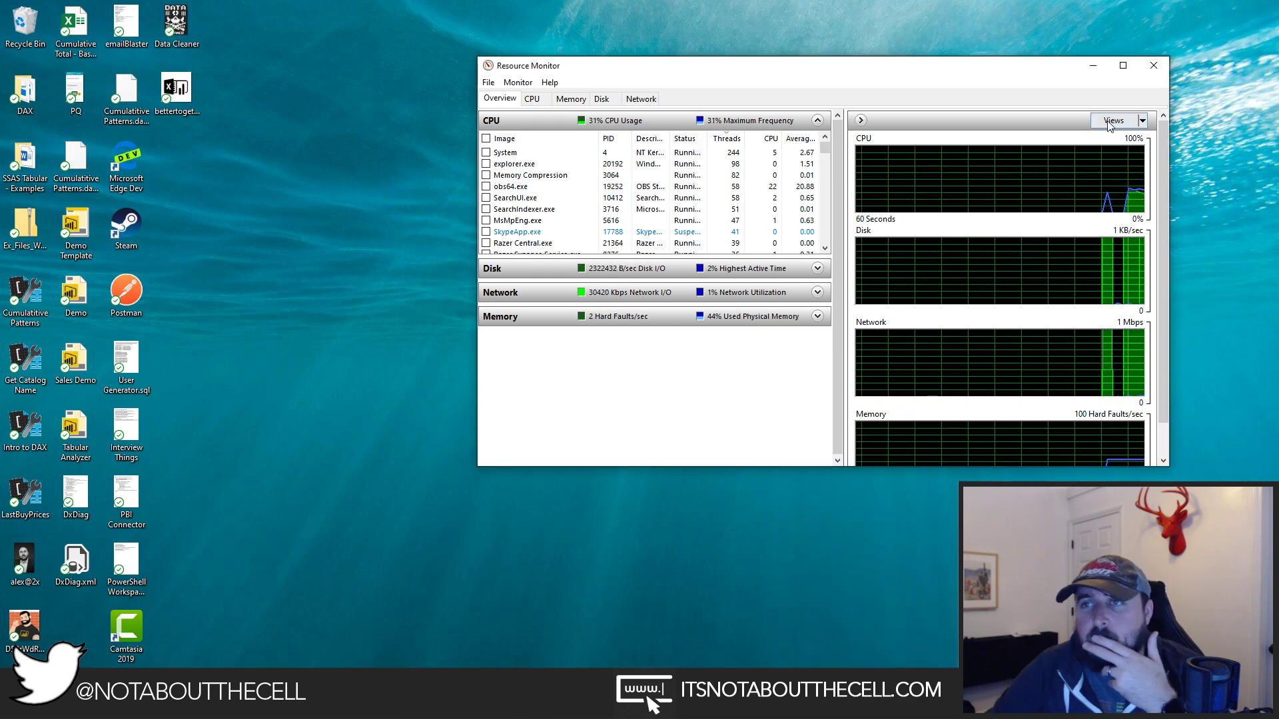
mouse_move(825, 147)
left_mouse_down()
mouse_move(824, 167)
mouse_move(824, 148)
left_mouse_up()
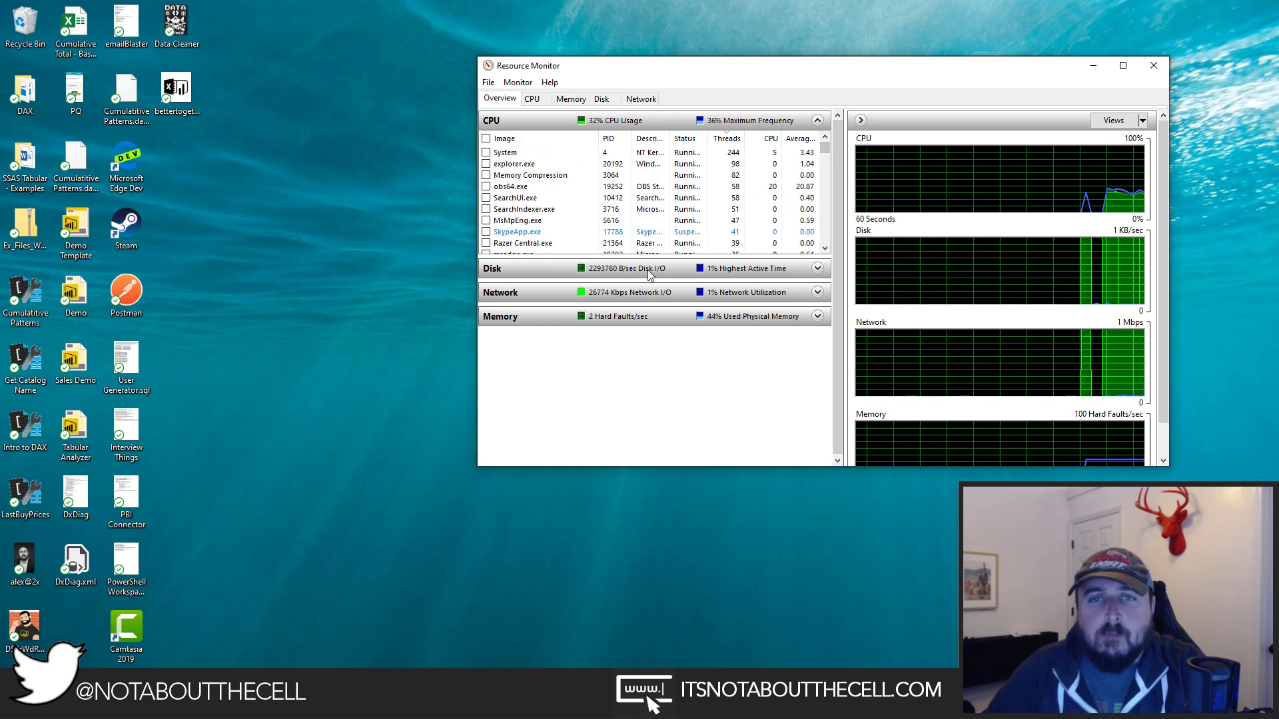
left_click(718, 270)
left_click(656, 275)
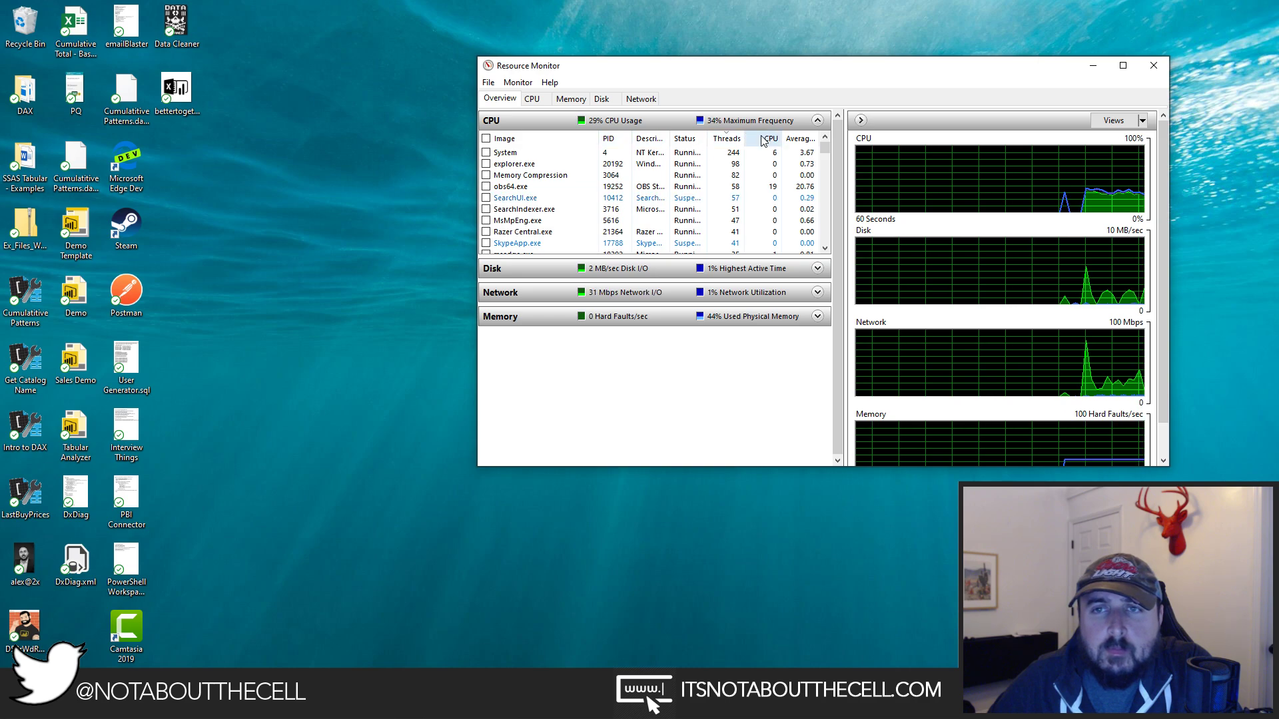
left_click(802, 138)
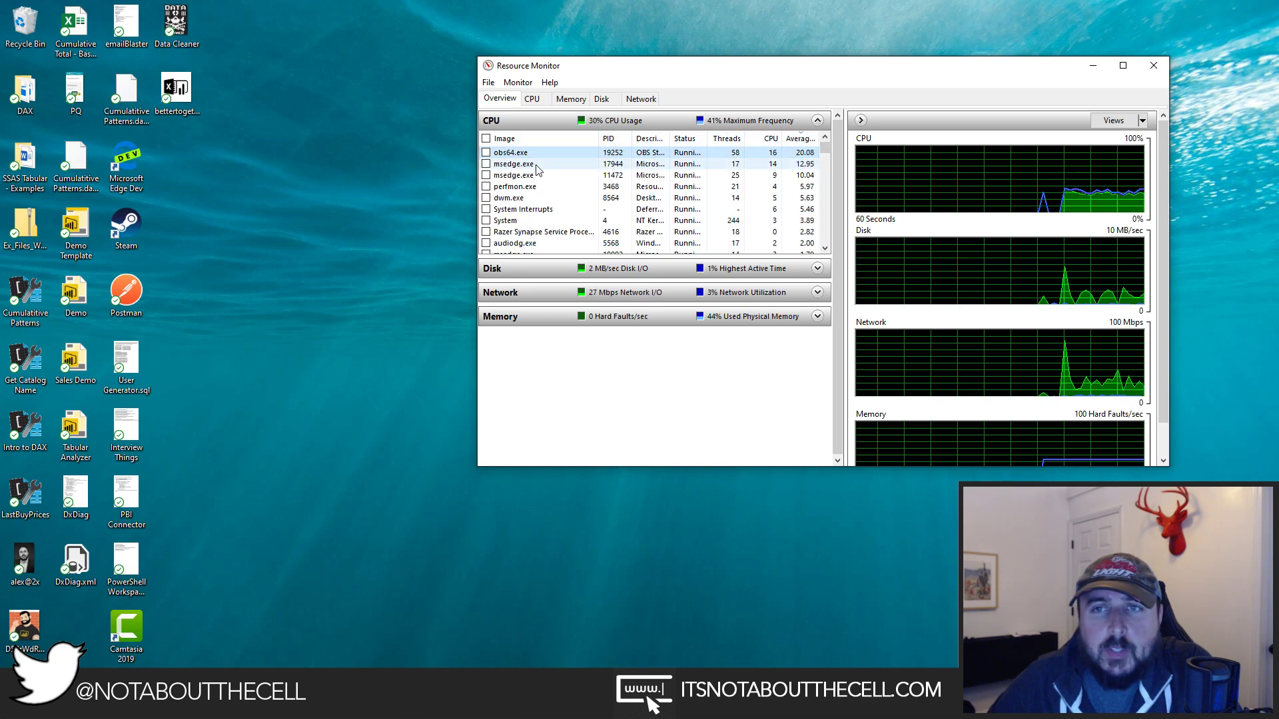
Launch Power BI Desktop again and dismiss its start screen.
left_click(393, 706)
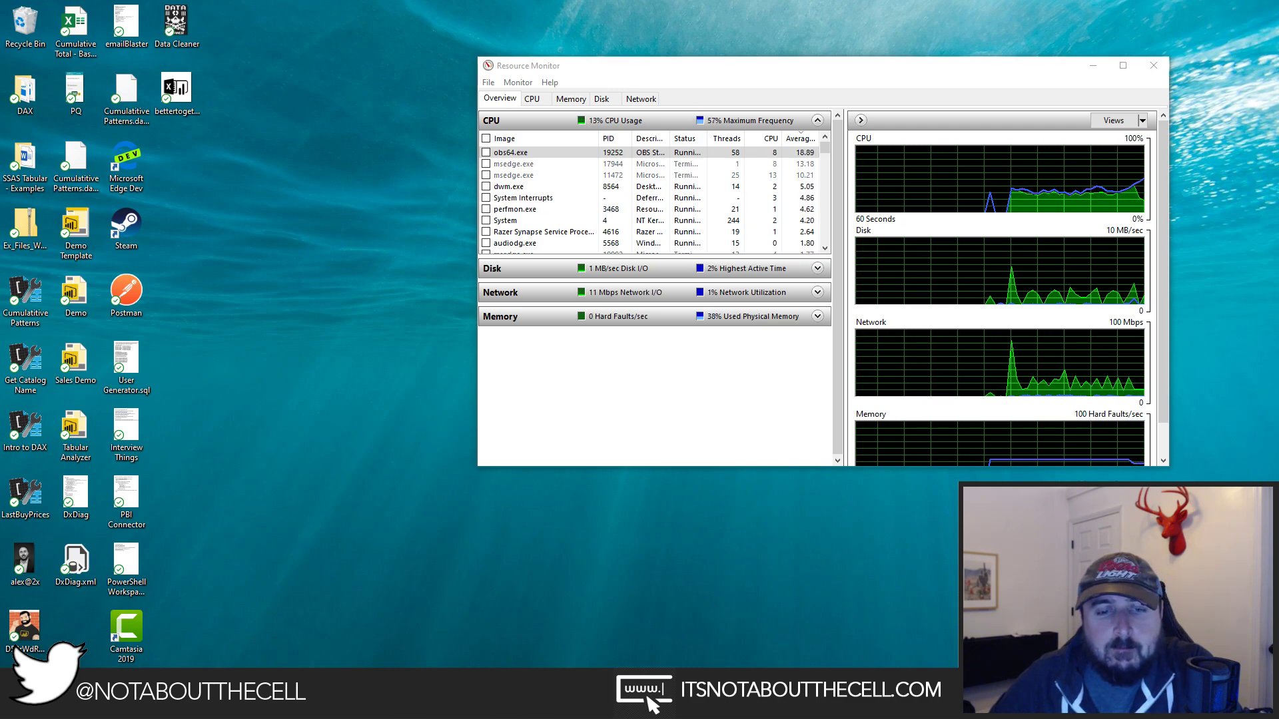
left_click(642, 71)
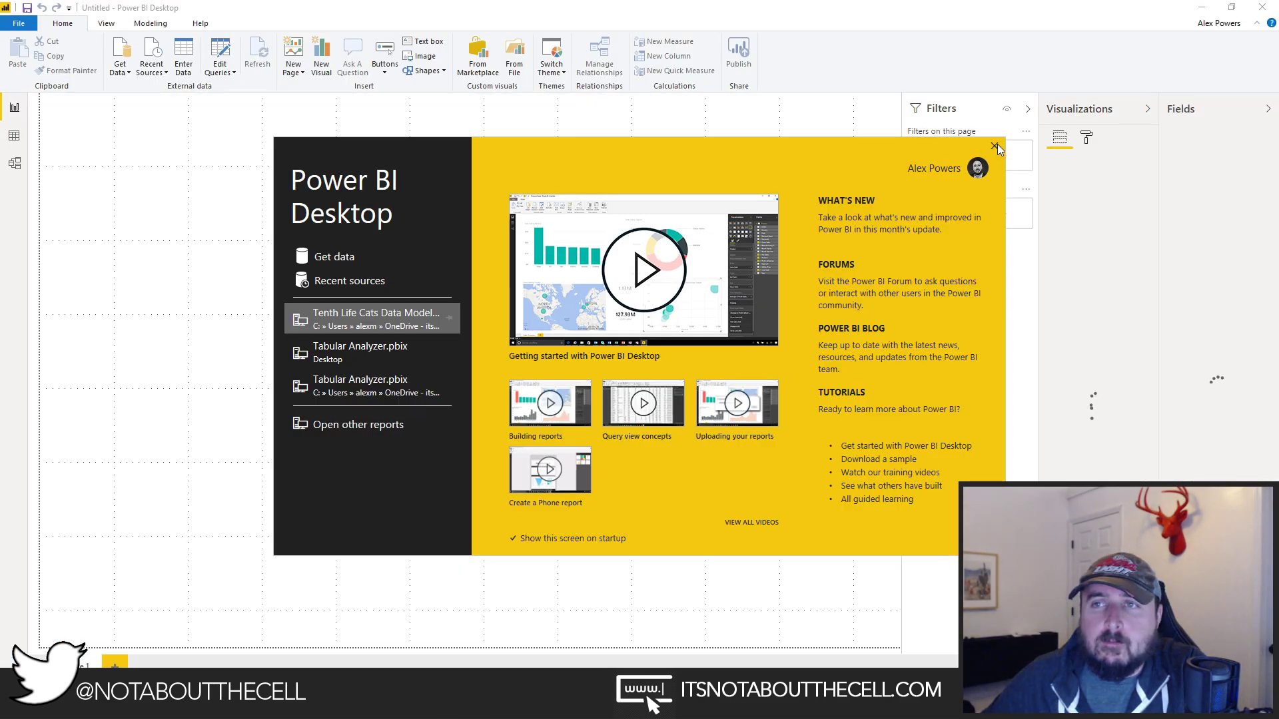
left_click(995, 145)
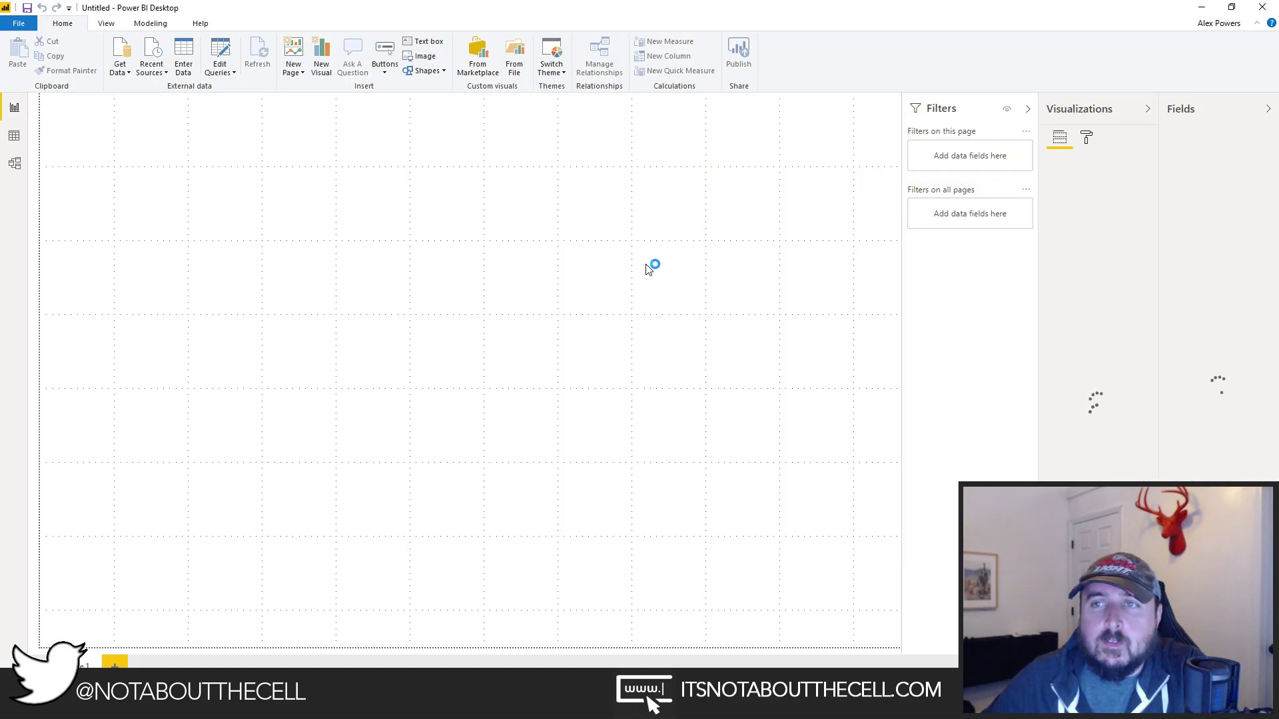
Create a blank query and define its source as the number list = {1..2147483487}.
left_click(120, 61)
left_click(92, 342)
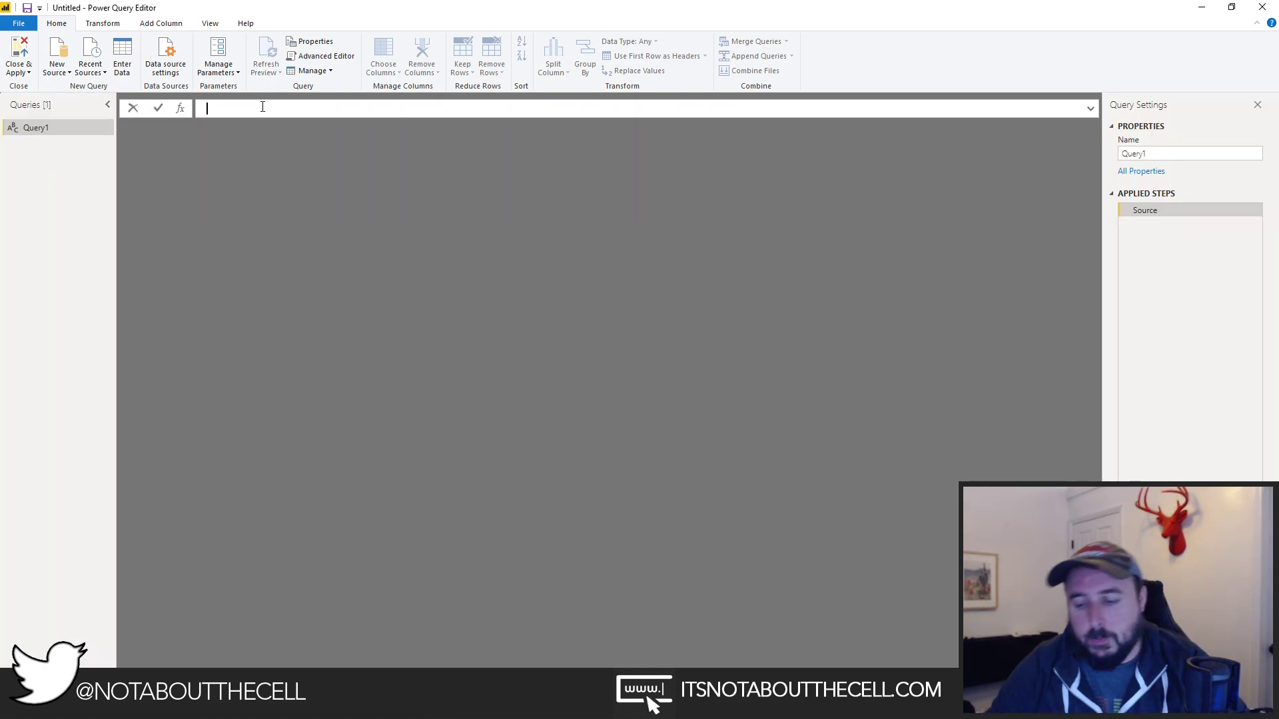
type("= ")
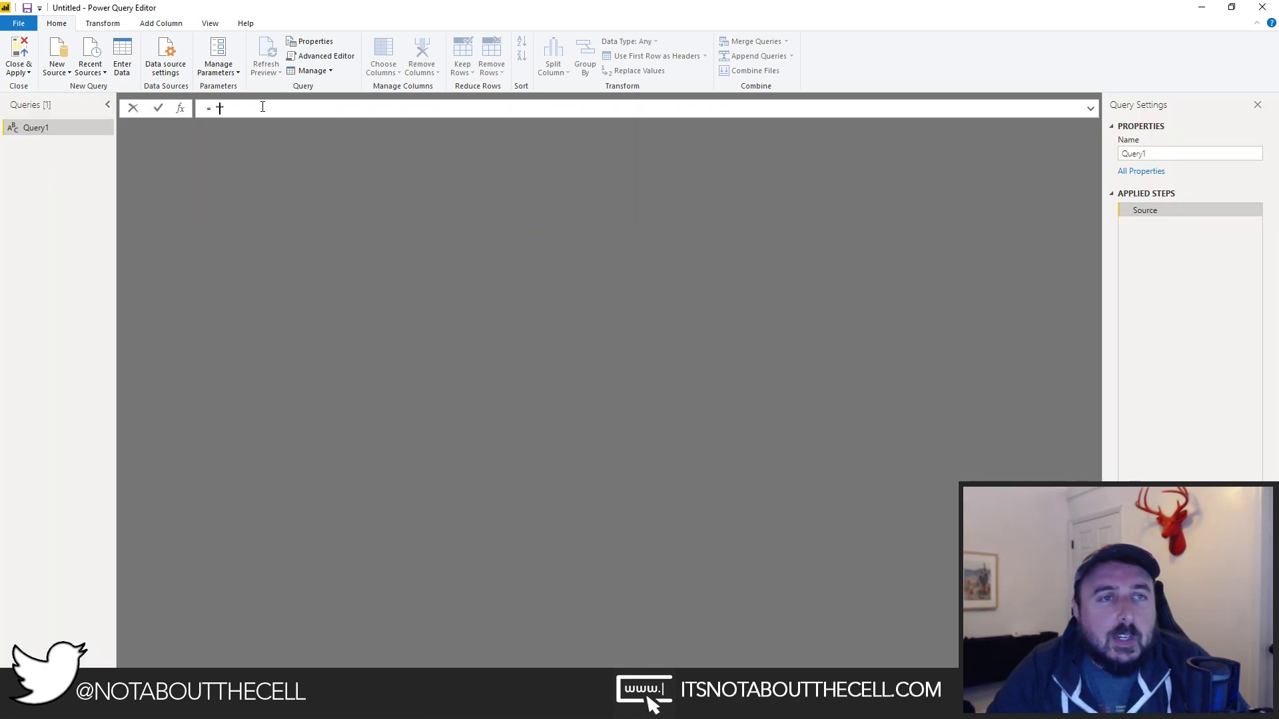
type("{1..")
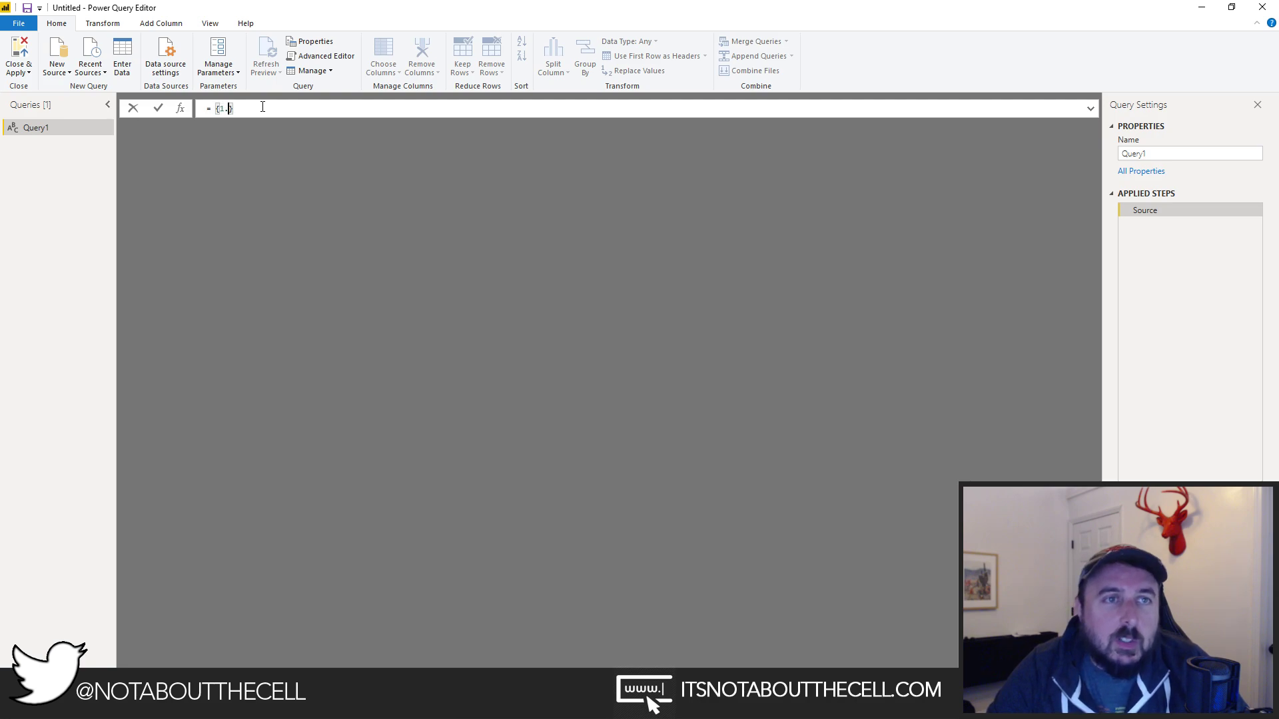
type("21")
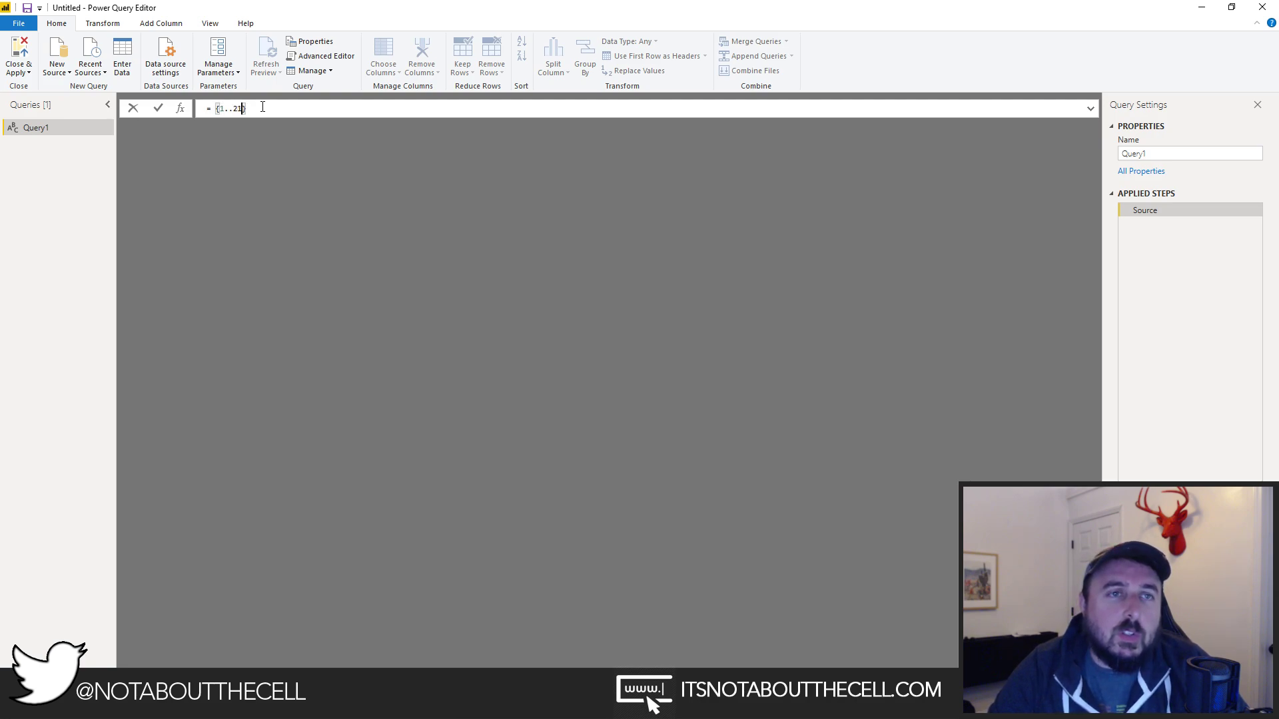
type("4748")
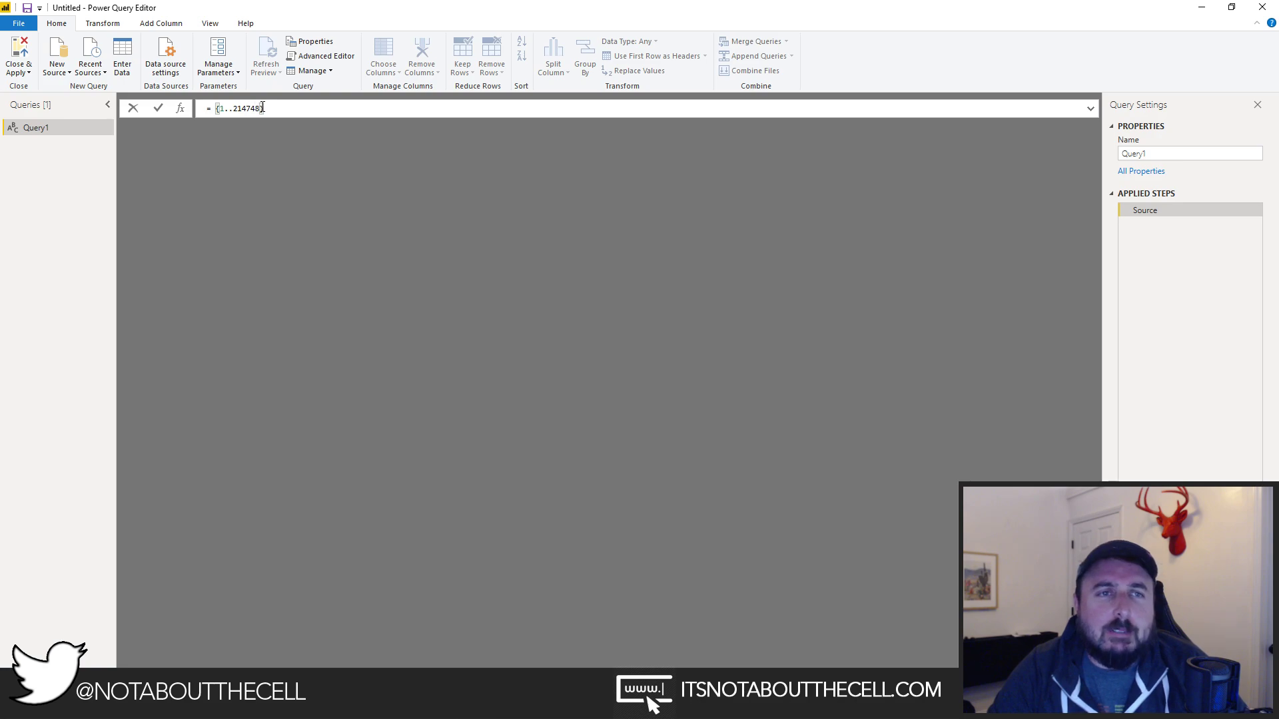
type("36")
key("BackSpace")
key("BackSpace")
key("BackSpace")
key("BackSpace")
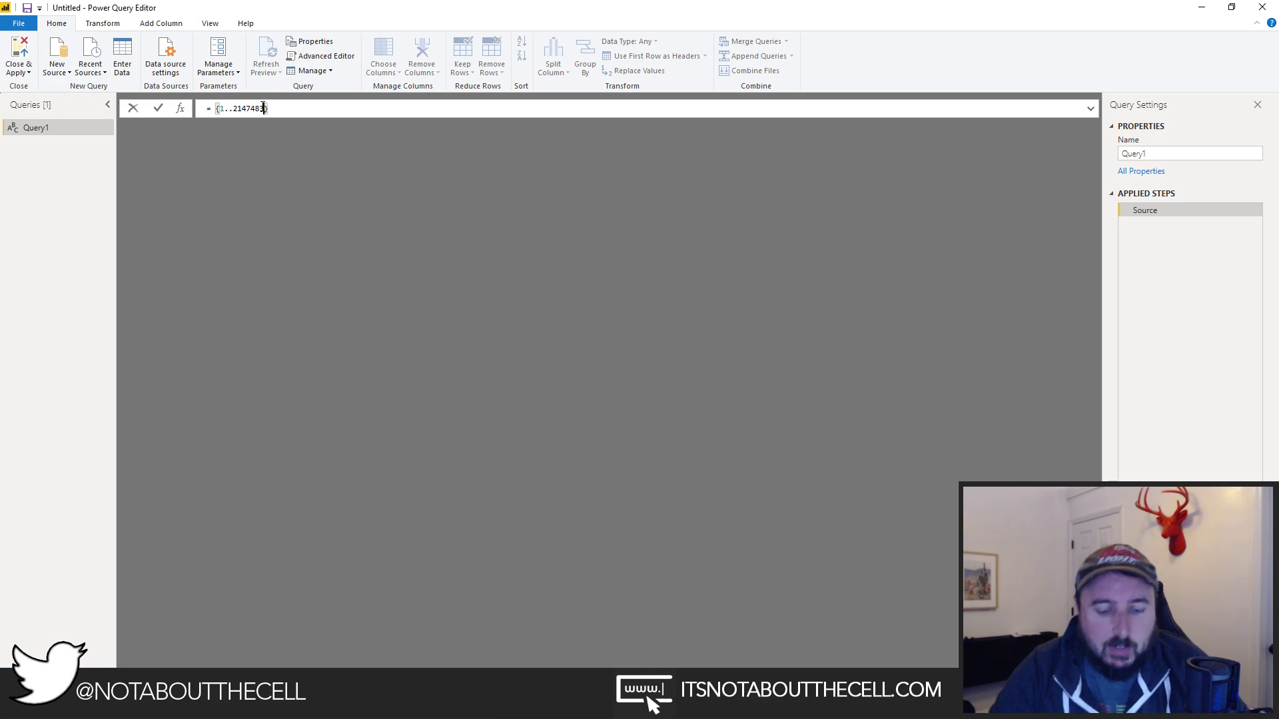
type("83647")
key("ctrl+a")
key("Return")
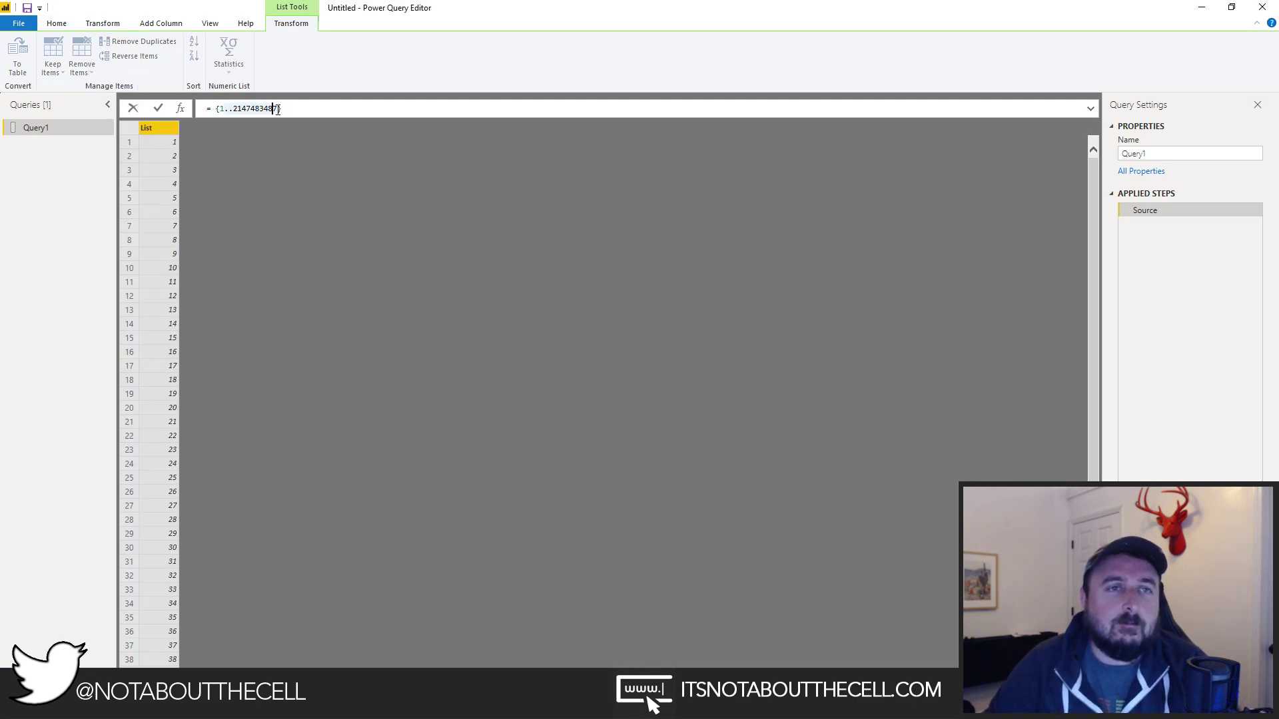
key("BackSpace")
type("8")
key("Return")
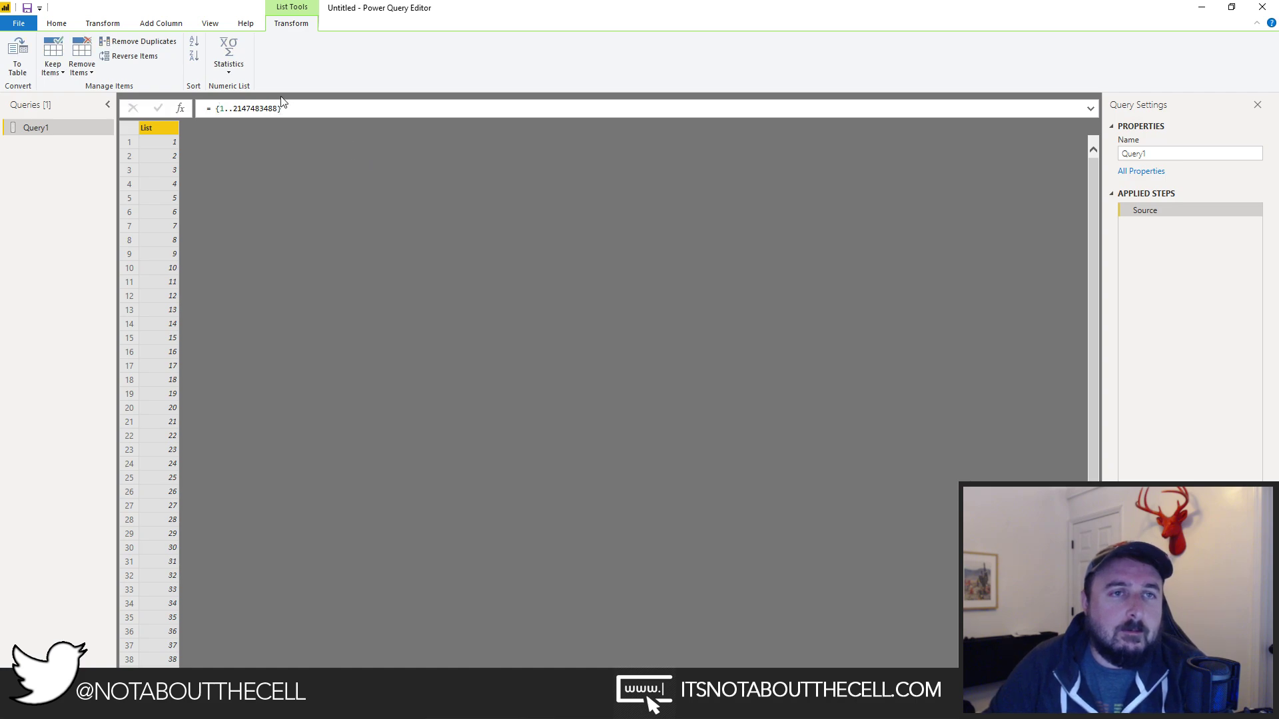
left_click_drag(219, 109, 265, 107)
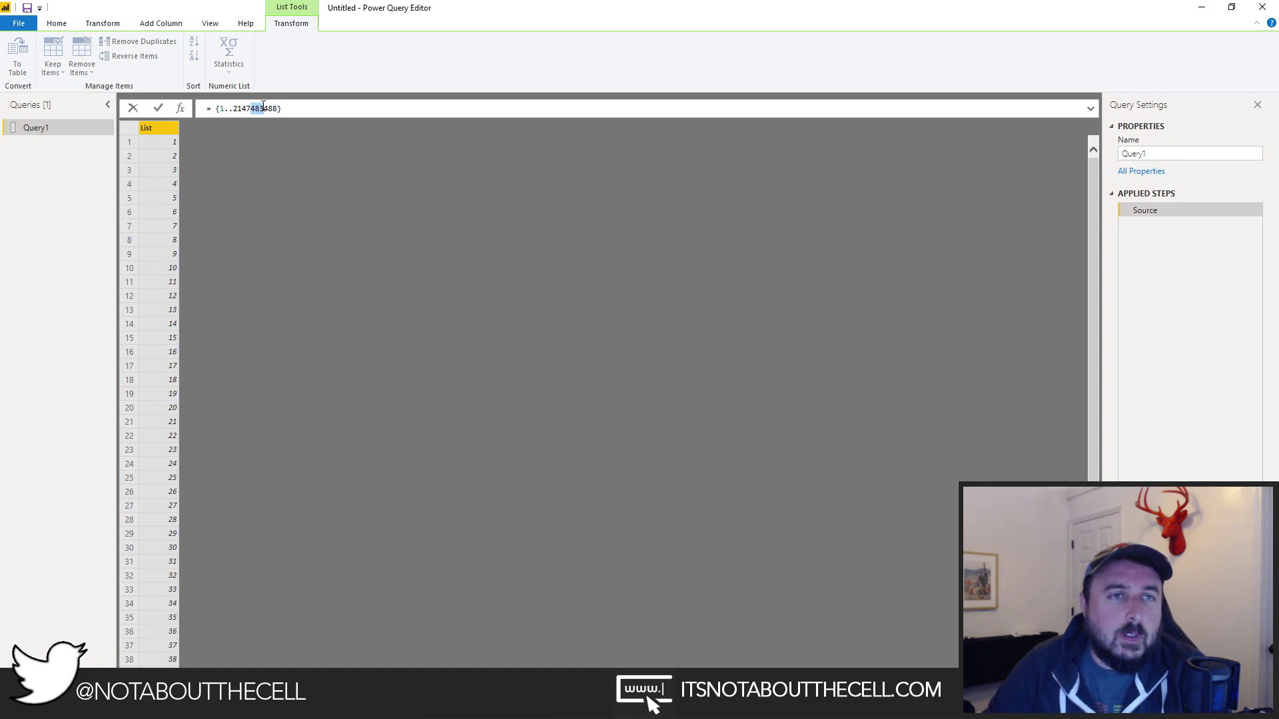
type("486")
key("Return")
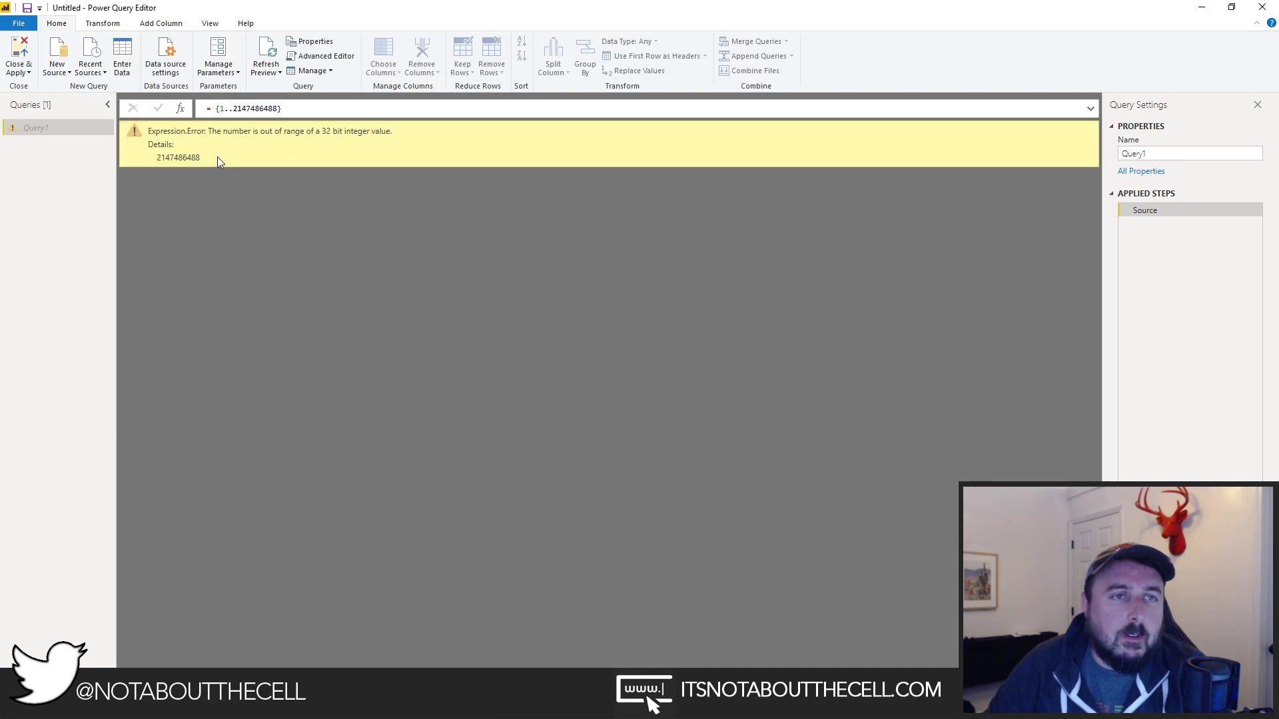
double_click(189, 157)
left_click(276, 110)
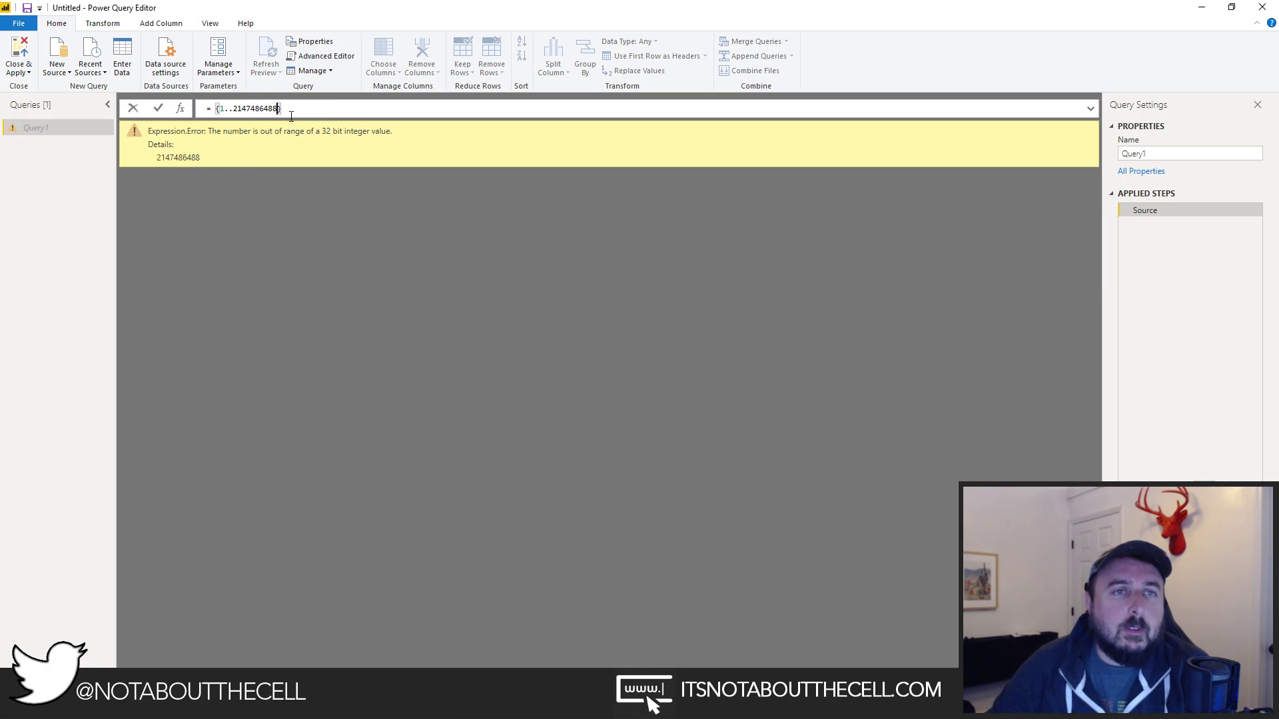
key("BackSpace")
type("7")
key("Return")
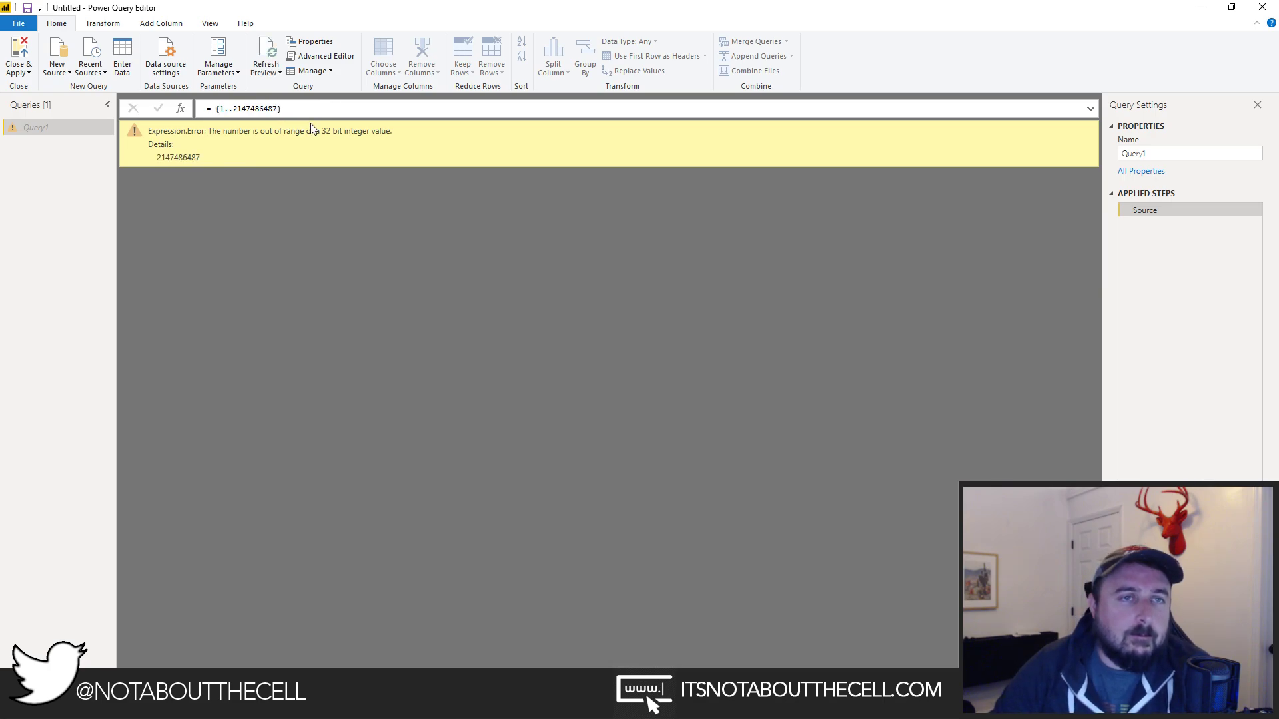
left_click(279, 108)
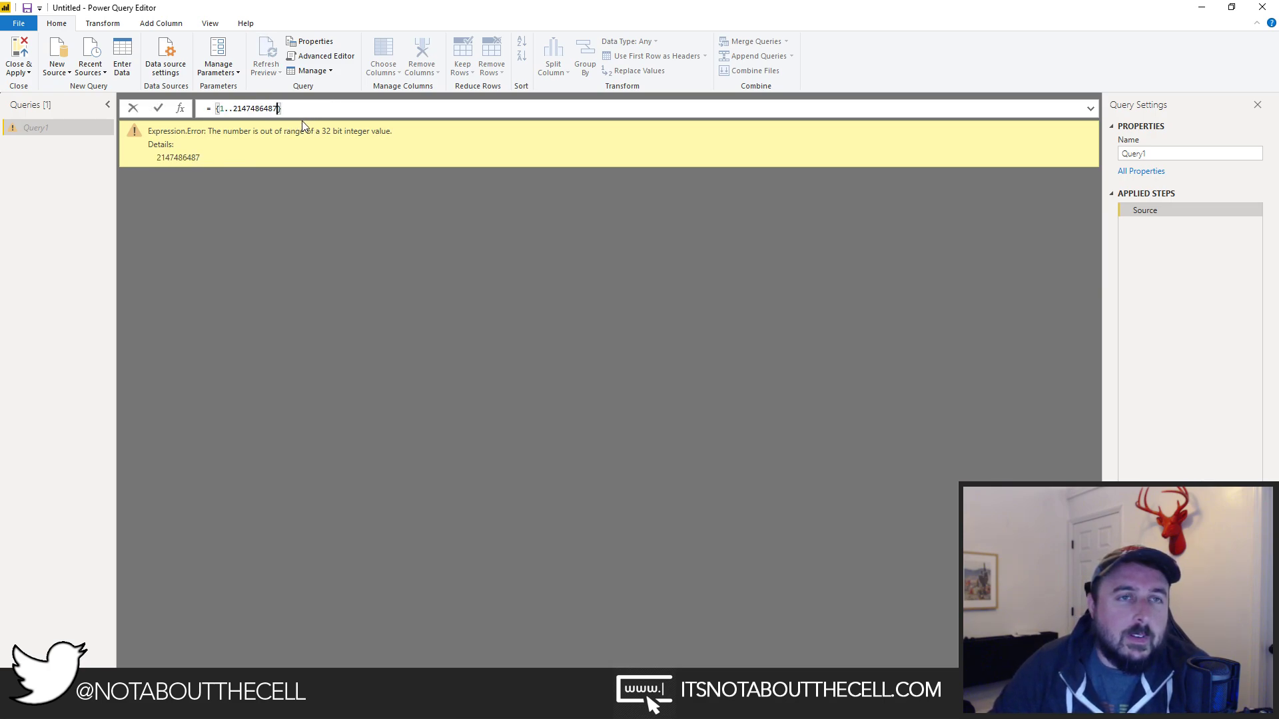
key("Escape")
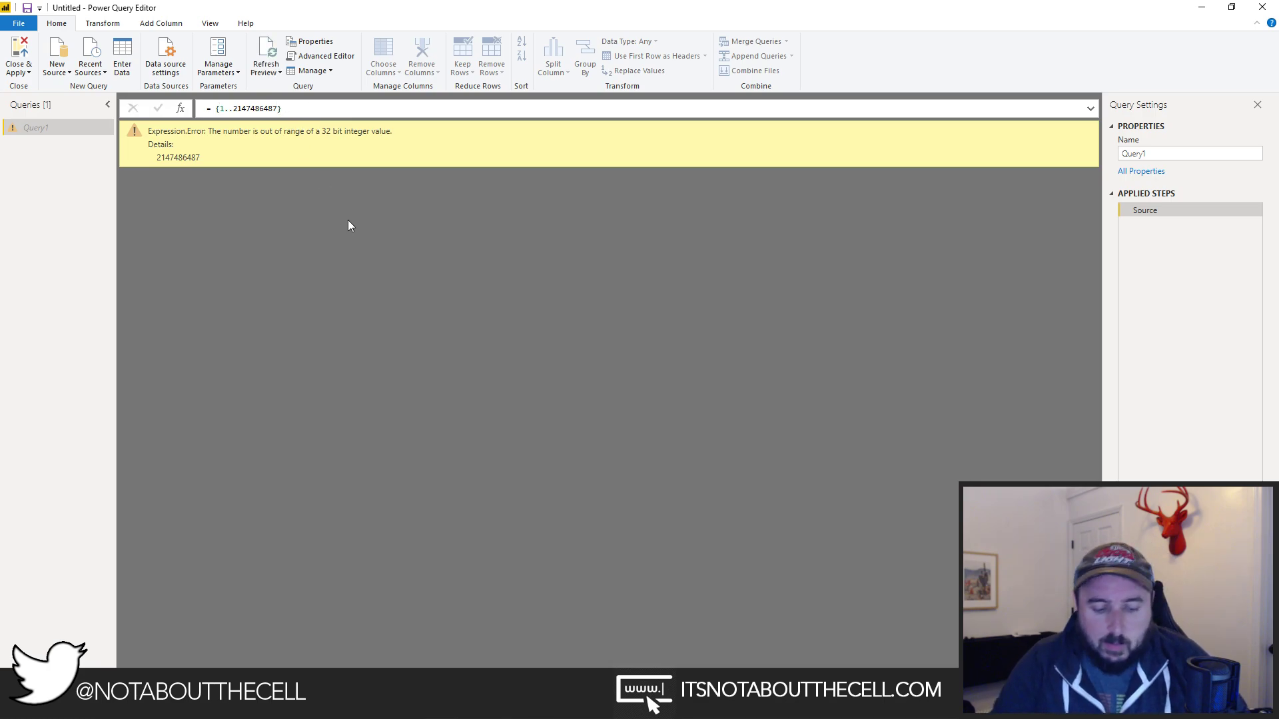
key("super+plus")
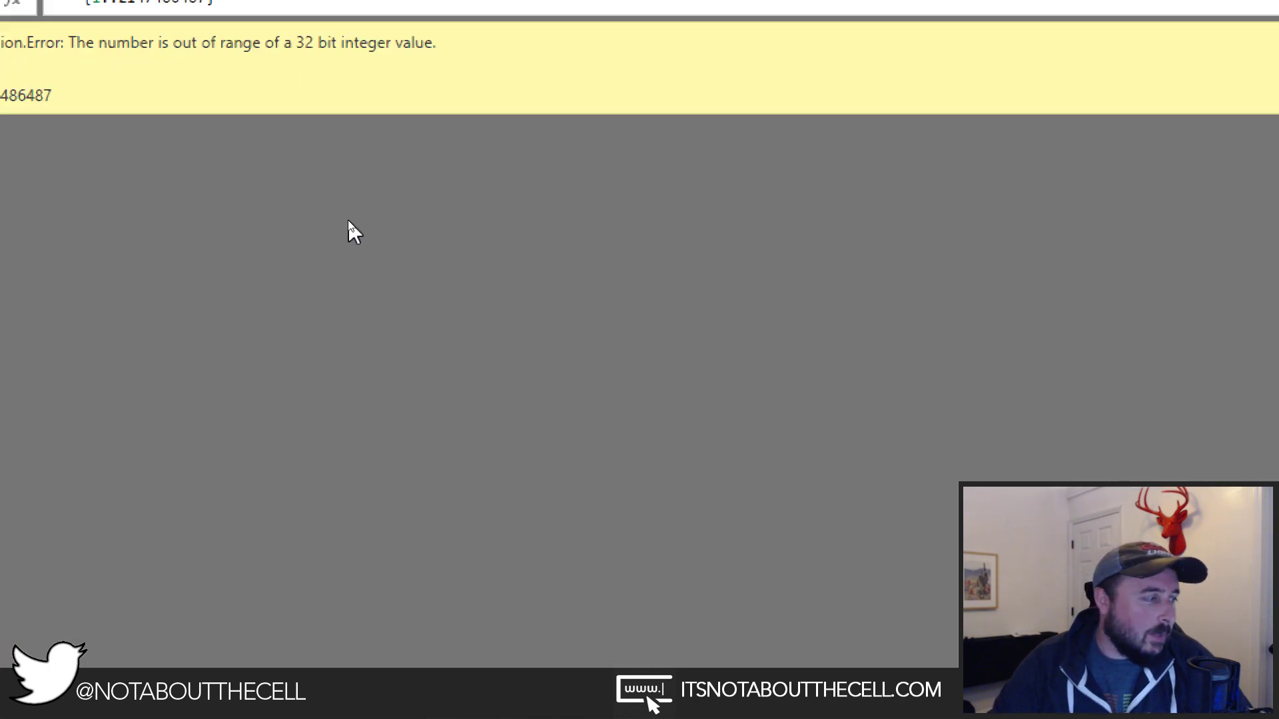
key("super+minus")
key("super+plus")
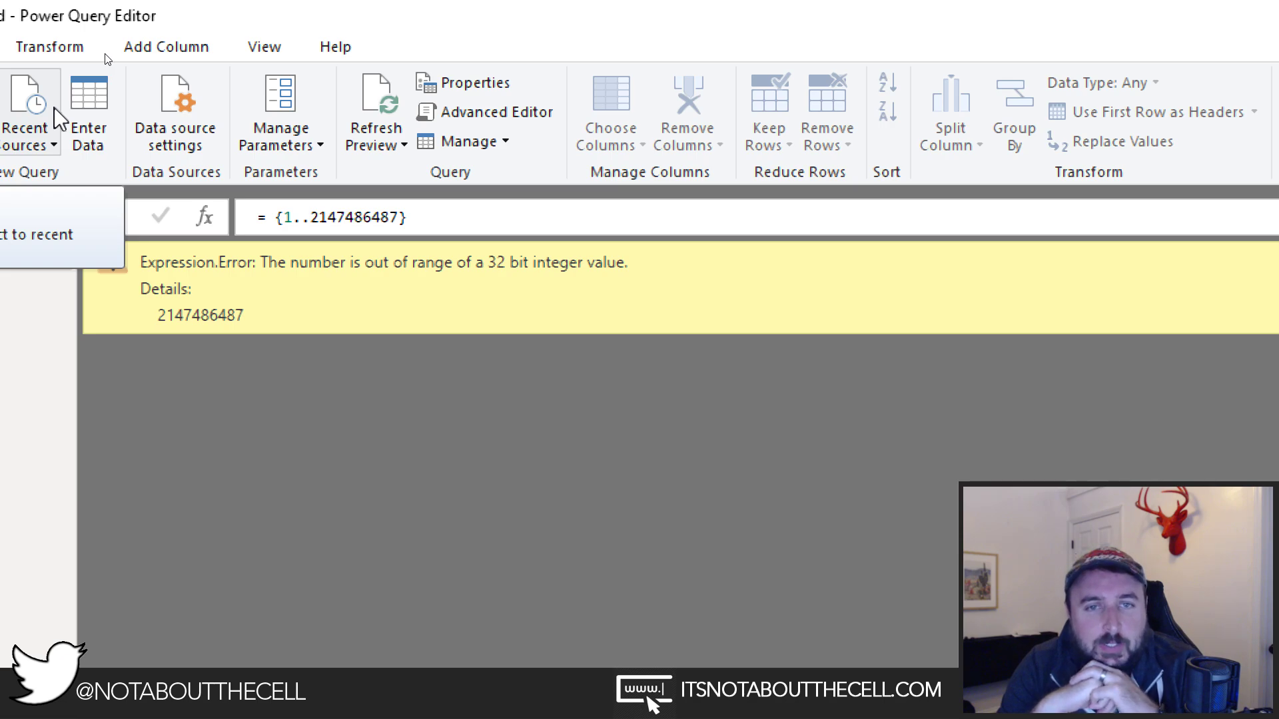
key("super+minus")
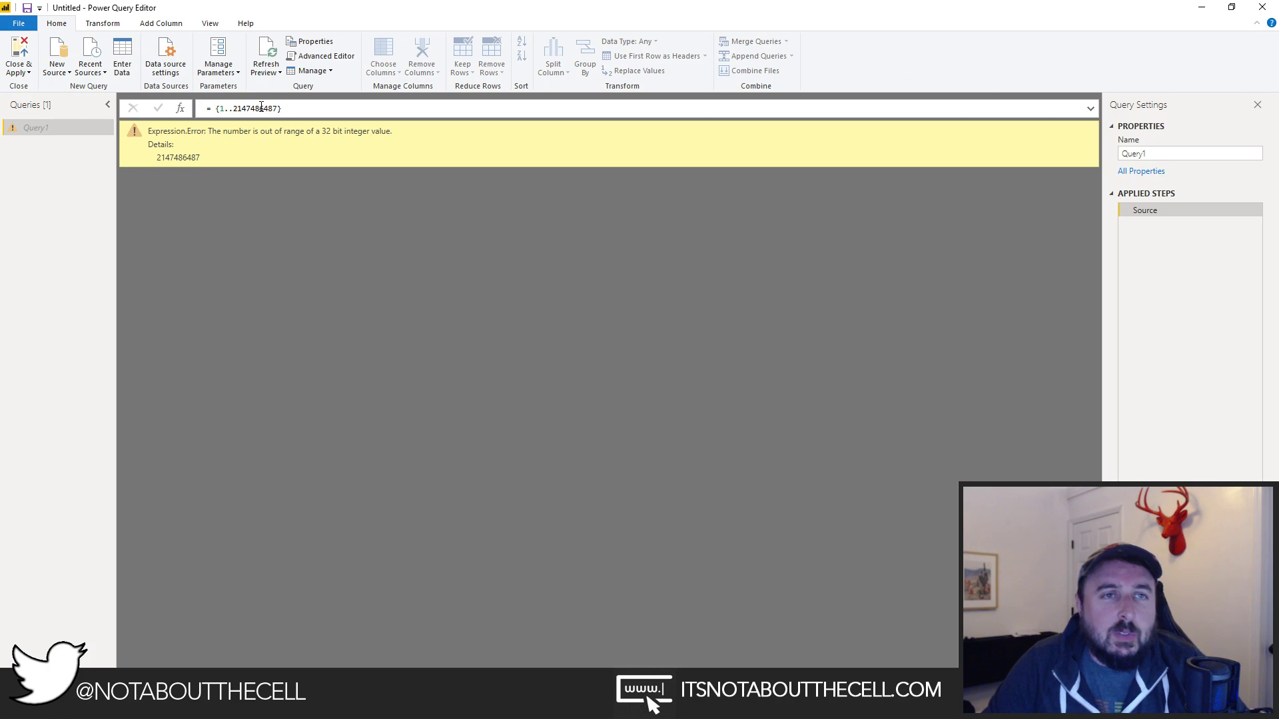
left_click_drag(261, 108, 282, 107)
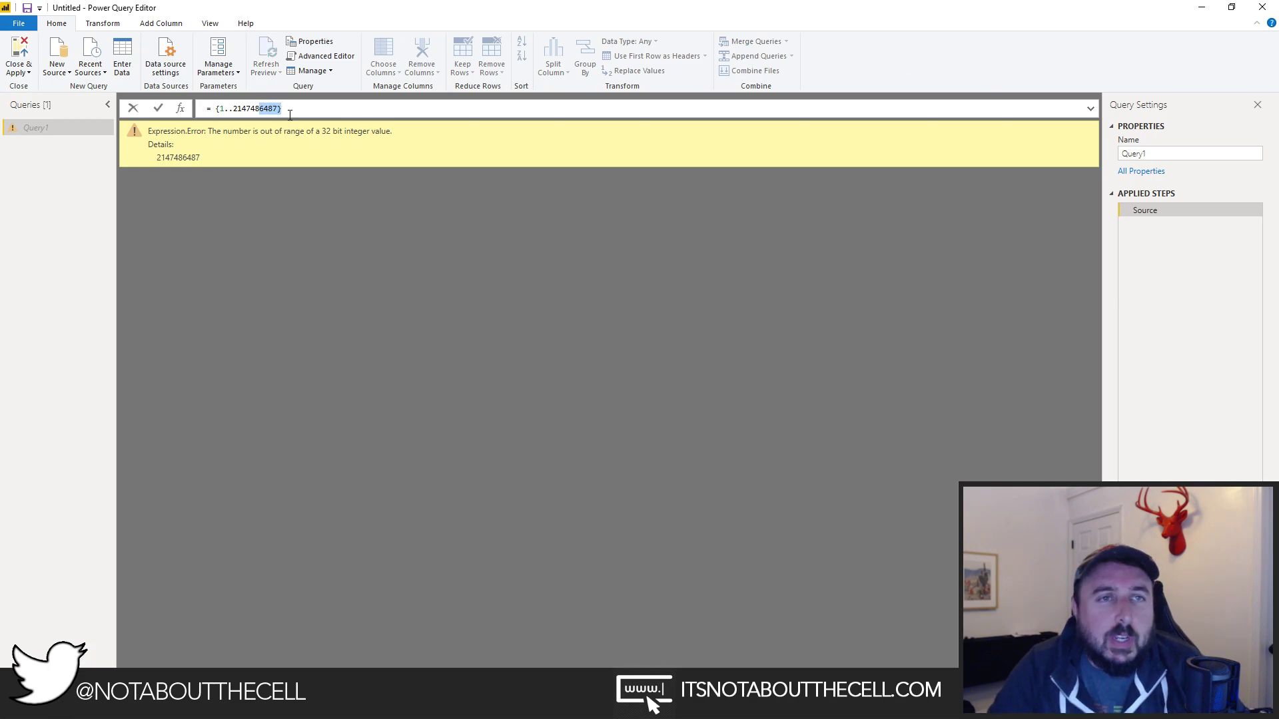
type("34")
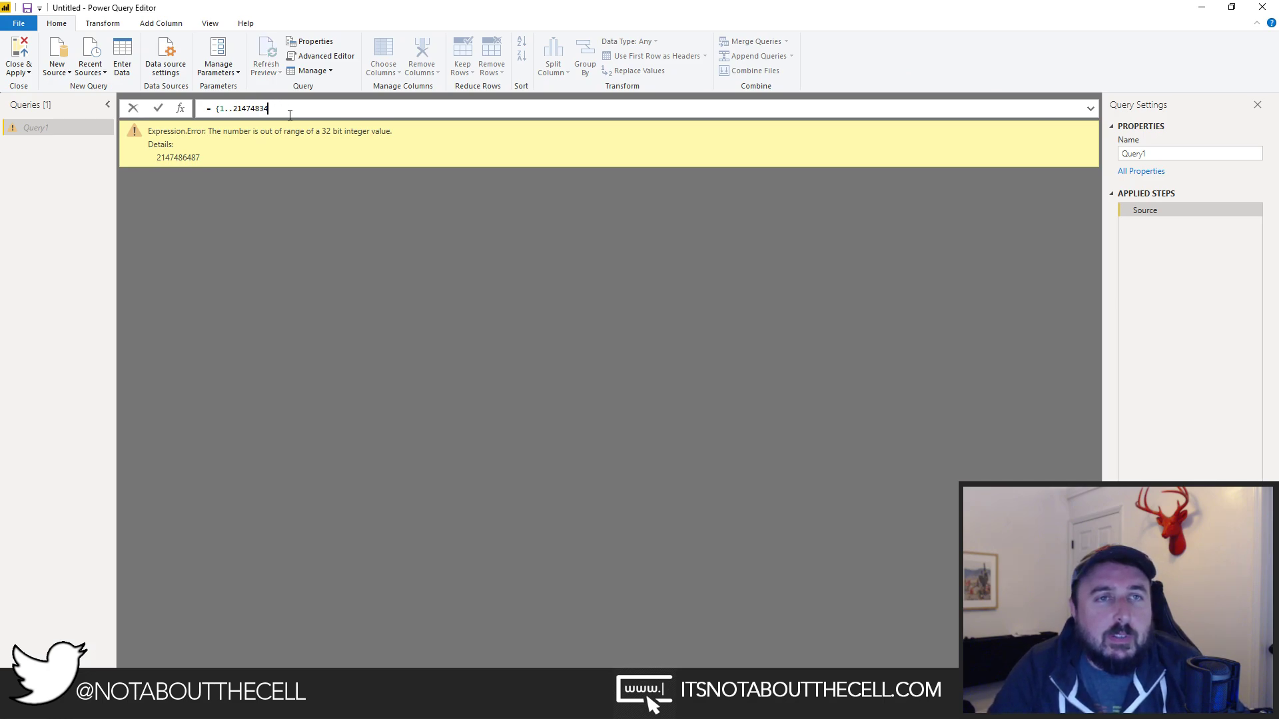
type("87}")
key("Return")
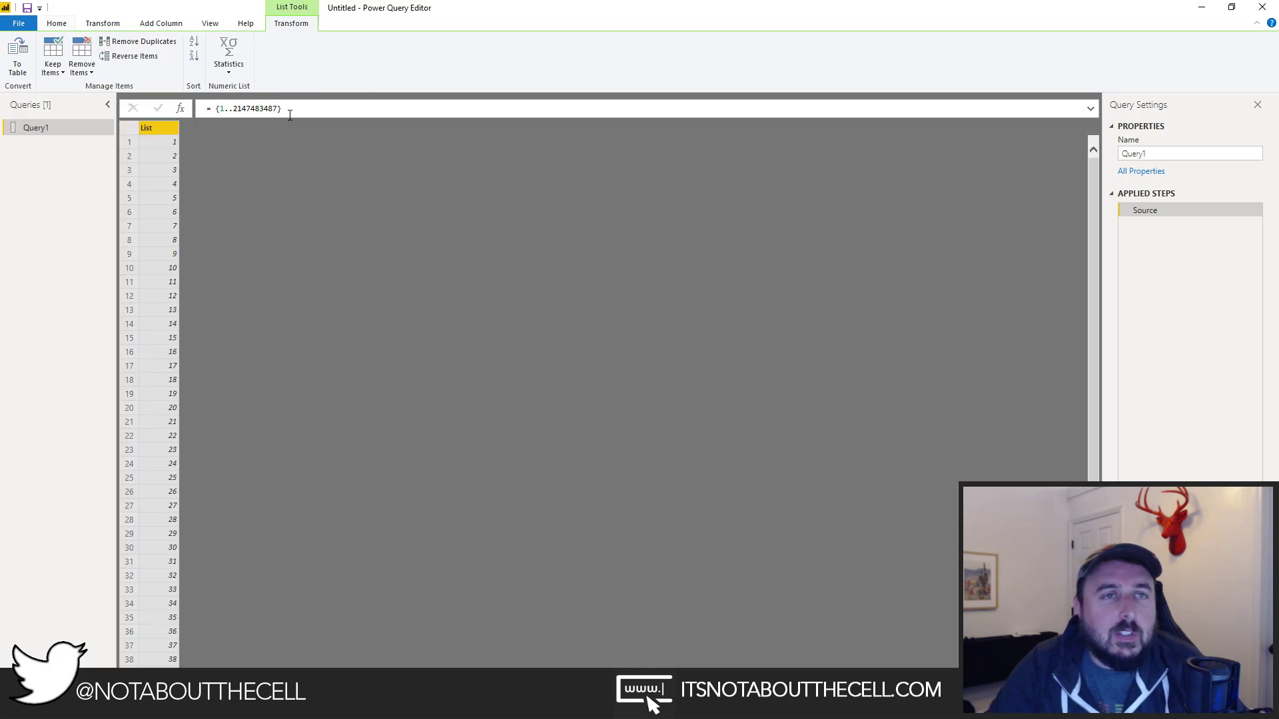
Wrap the list in Table.FromList with Splitter.SplitByNothing() as the splitter argument.
left_click(211, 113)
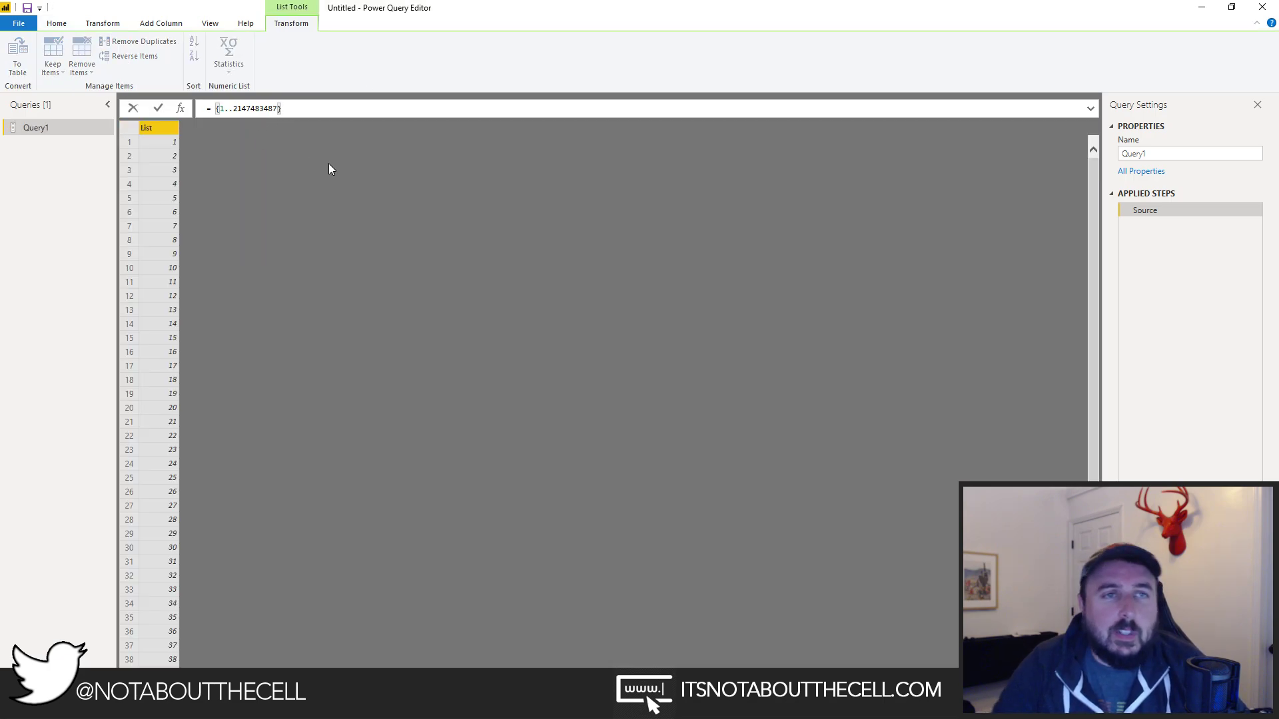
type("Table")
type(".FromList(")
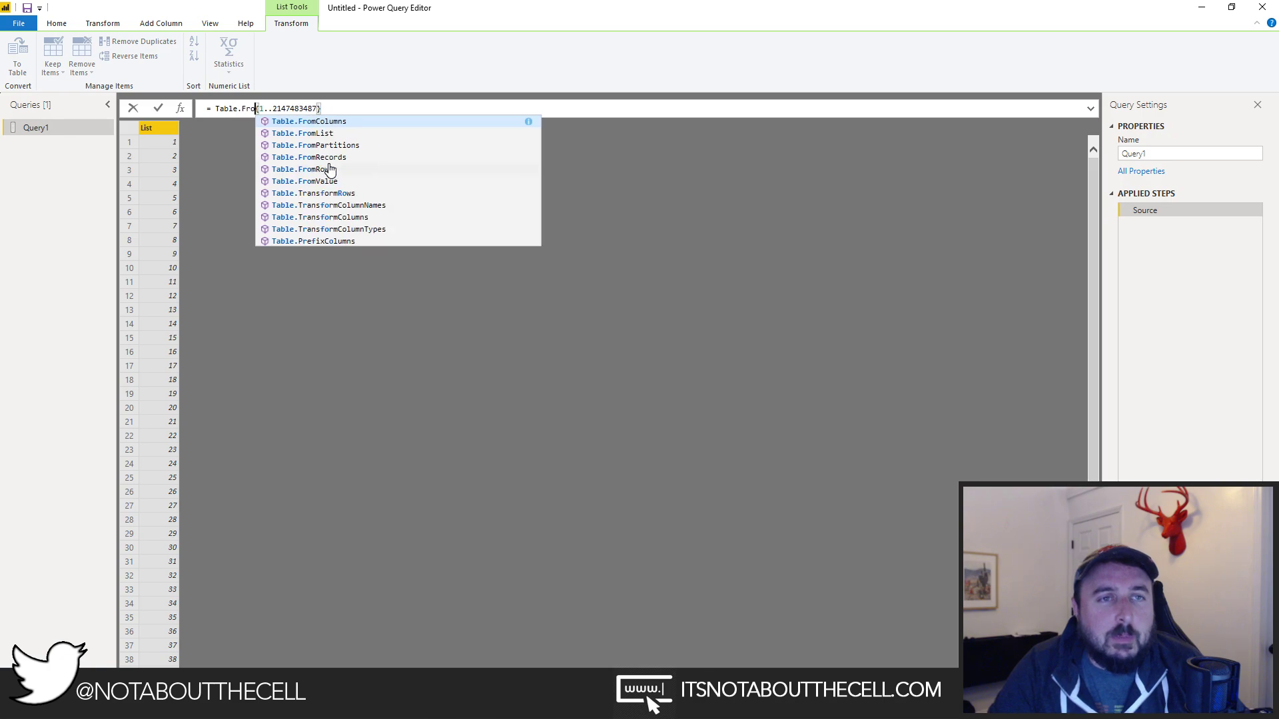
key("End")
type(", Sp")
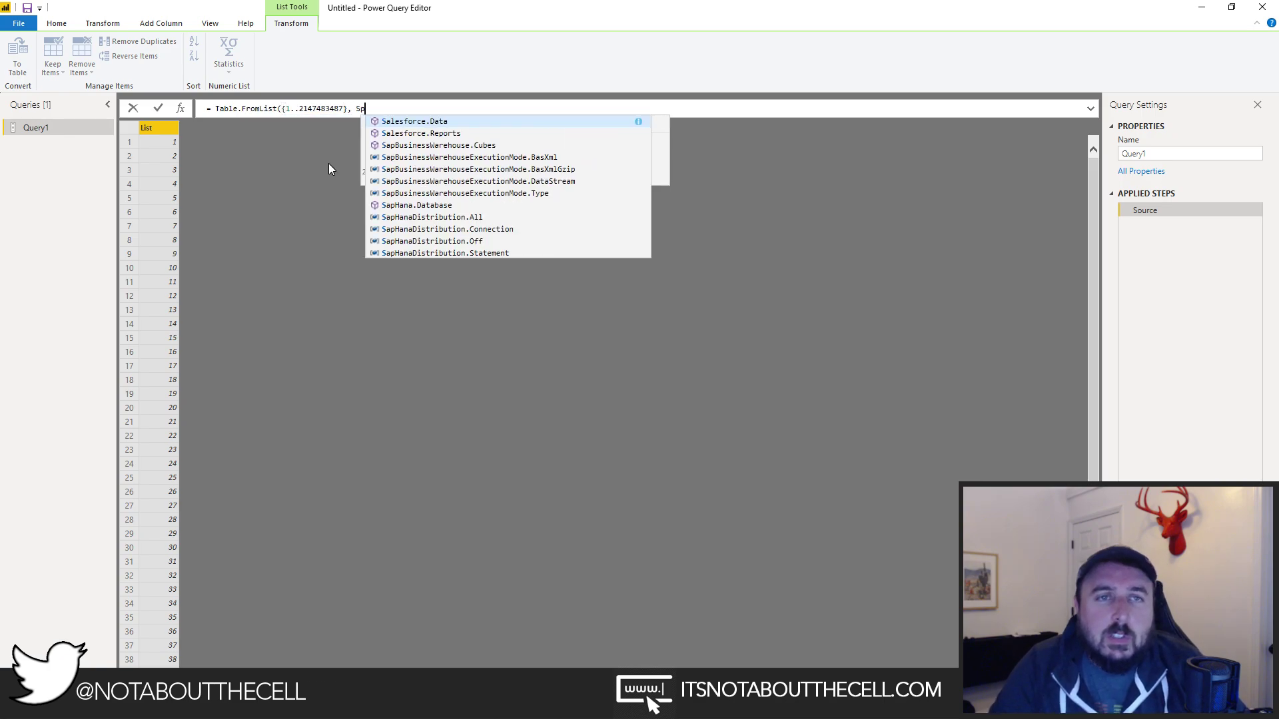
type("litter.SplitByNothing(), ")
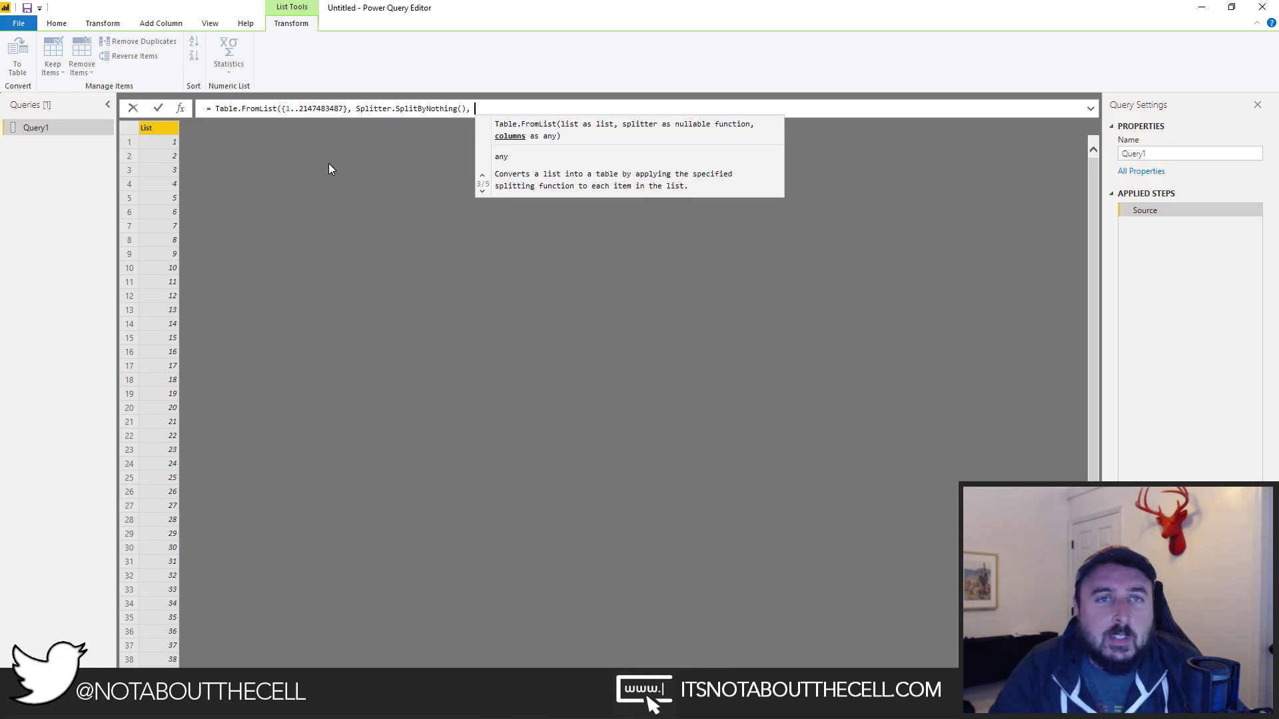
Complete the Table.FromList formula with type table [ID = Int64.Type] as the columns argument and remove the space before the closing parenthesis.
type("type tabl")
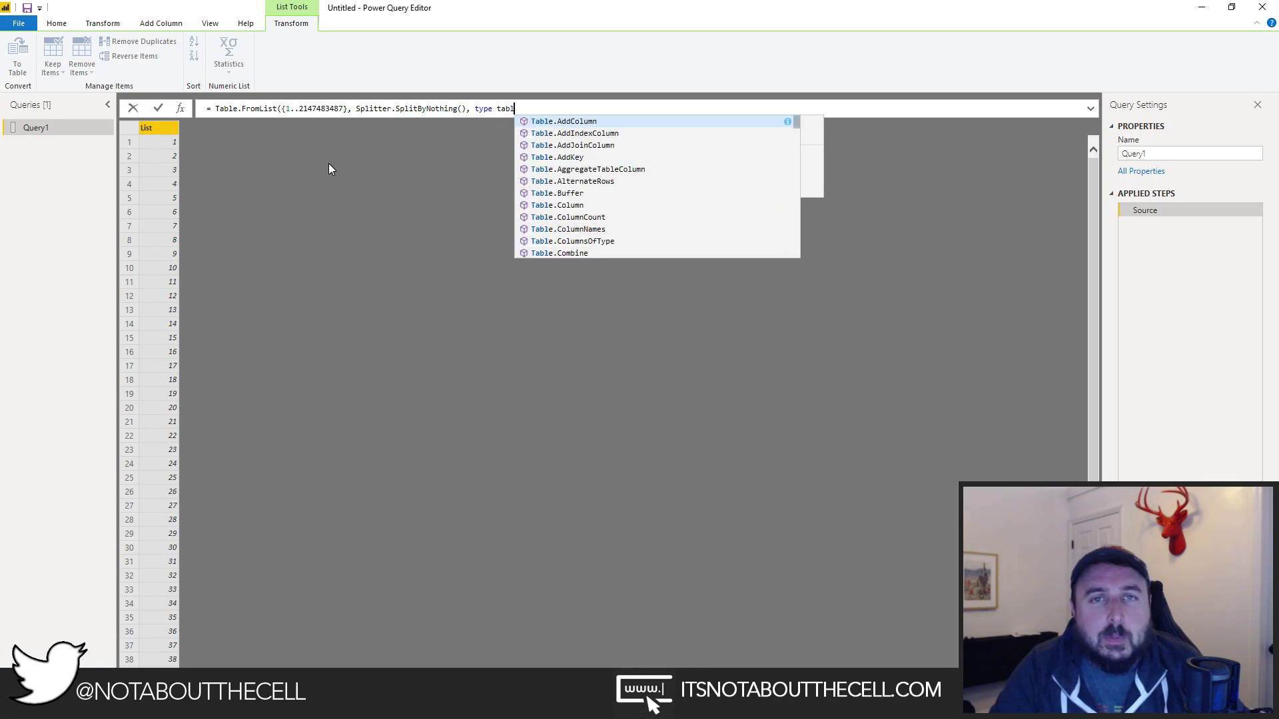
type("e [ID")
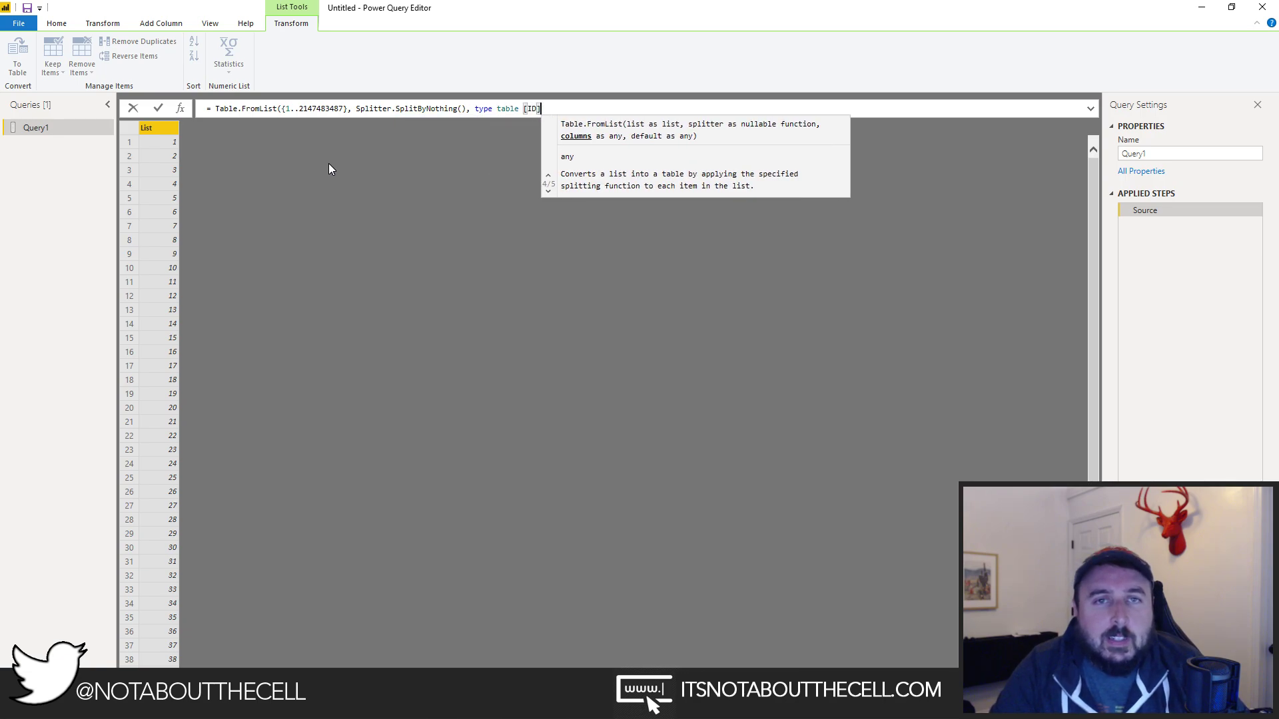
type(" = ")
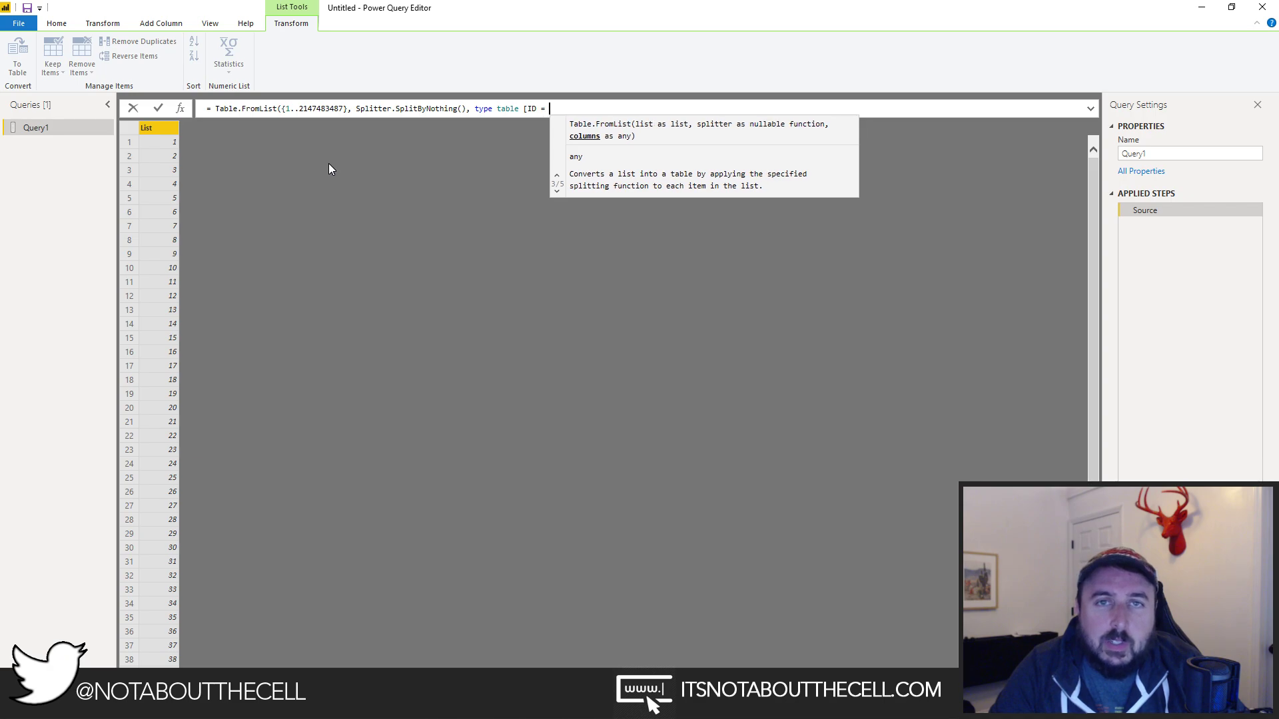
type("Int64.Type")
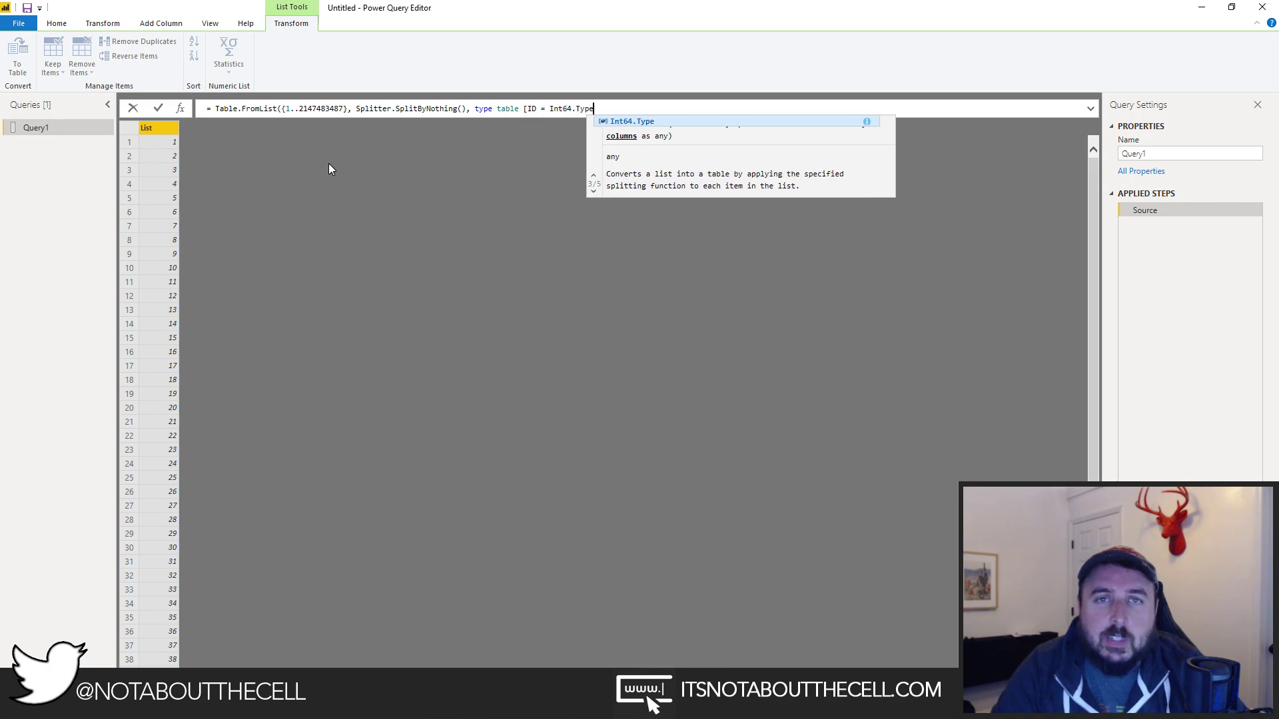
type("] )")
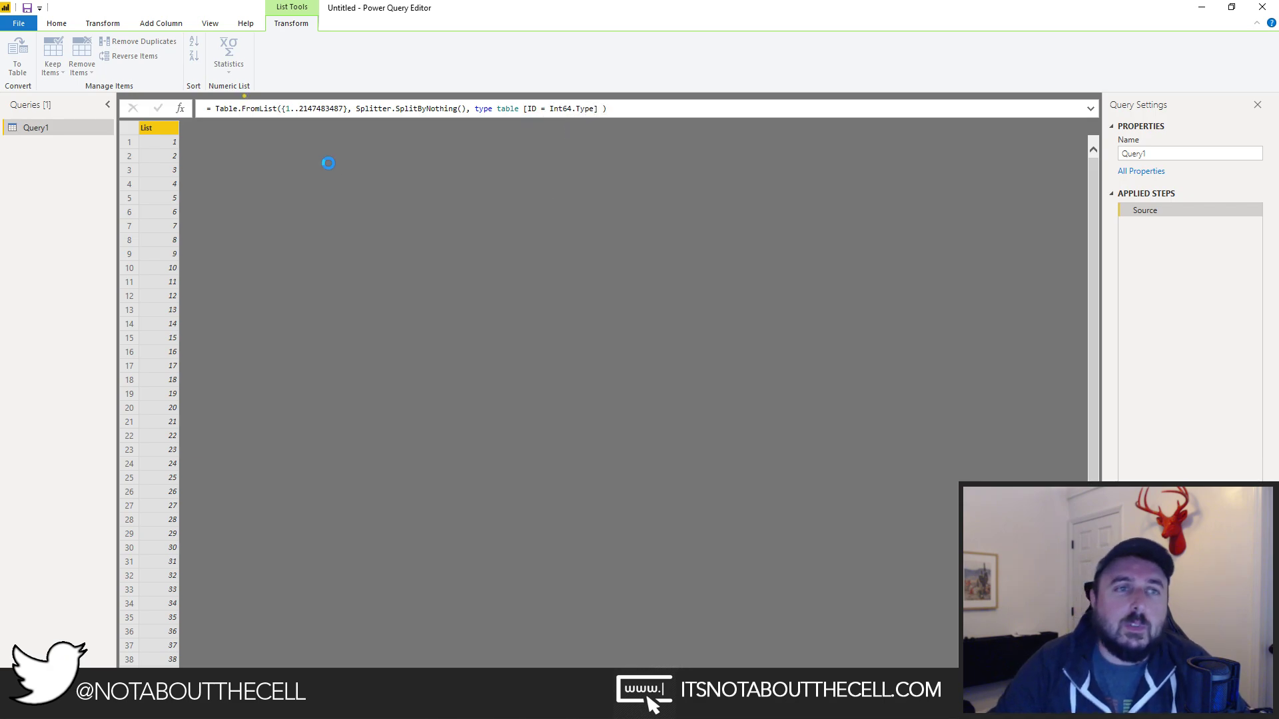
key("Return")
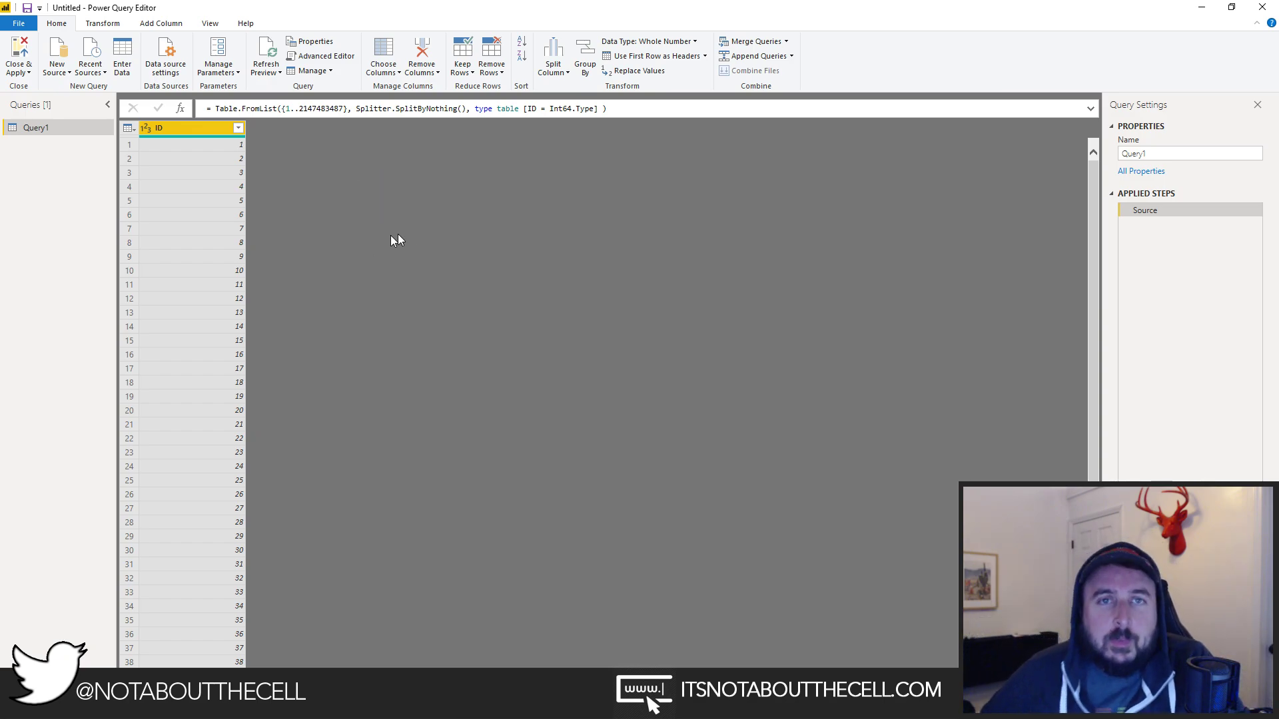
left_click(603, 110)
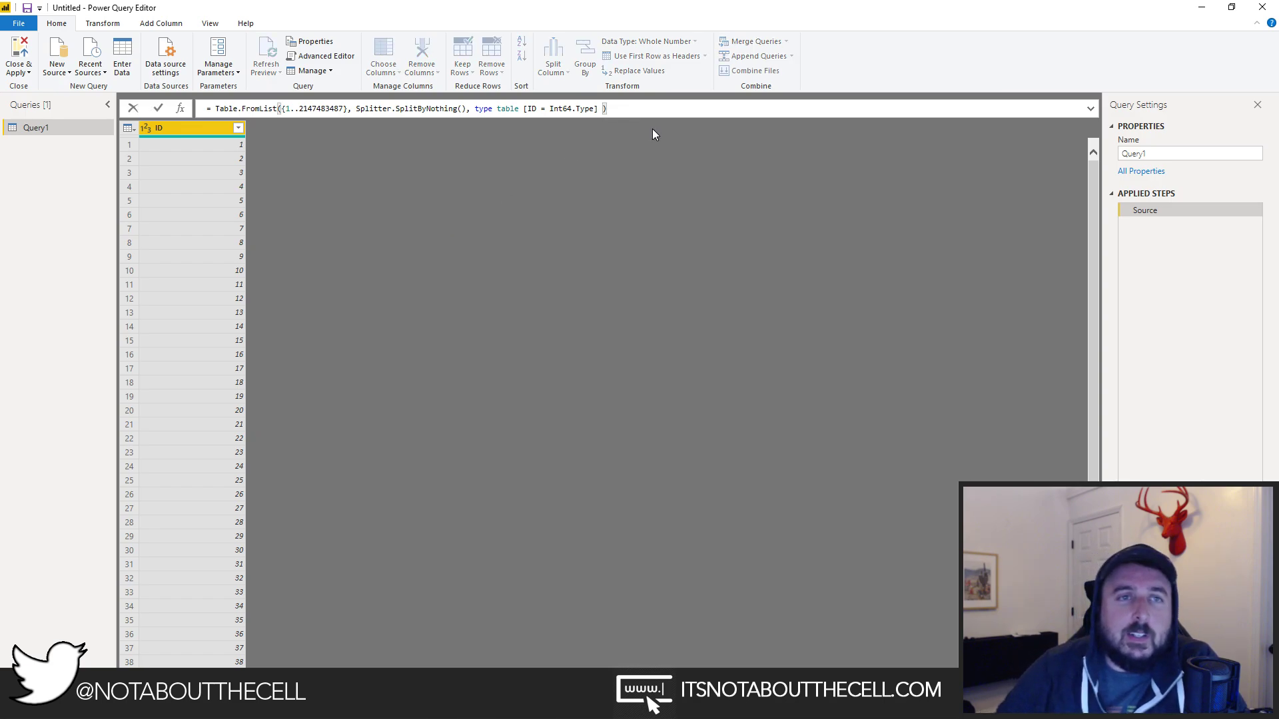
key("Return")
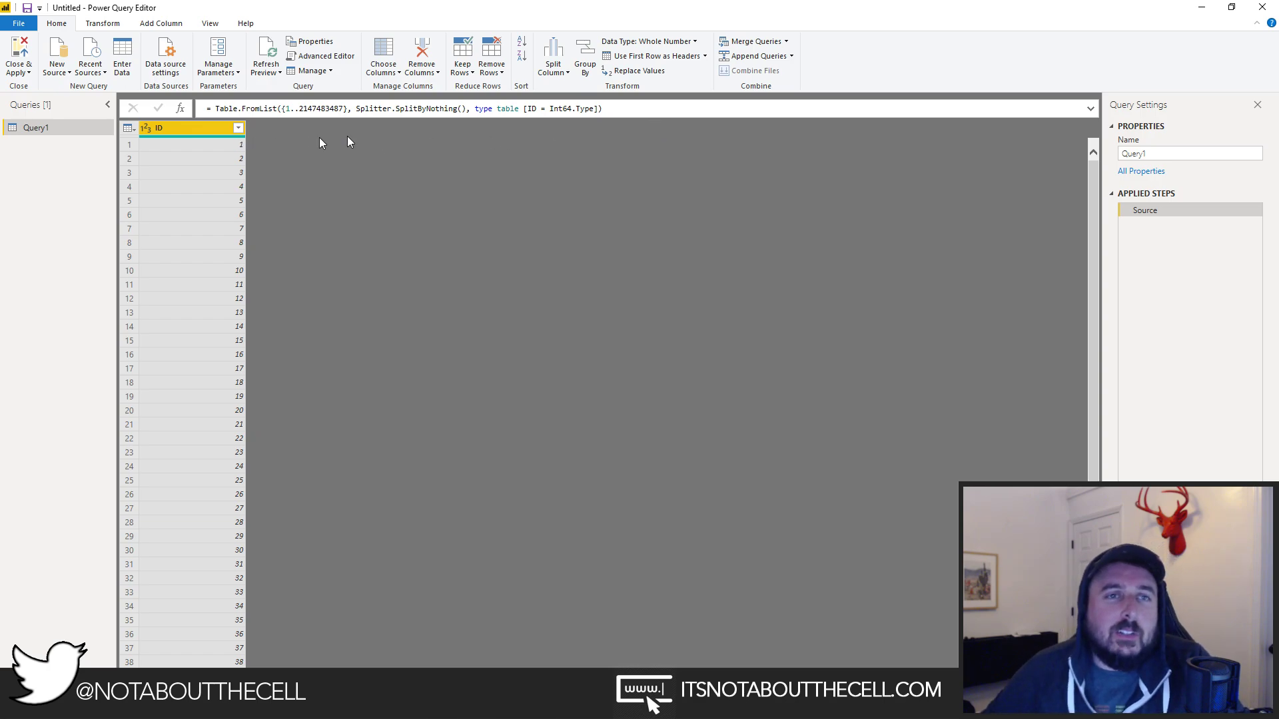
Set the upper limit of the list to 255 in the Table.FromList formula.
double_click(343, 108)
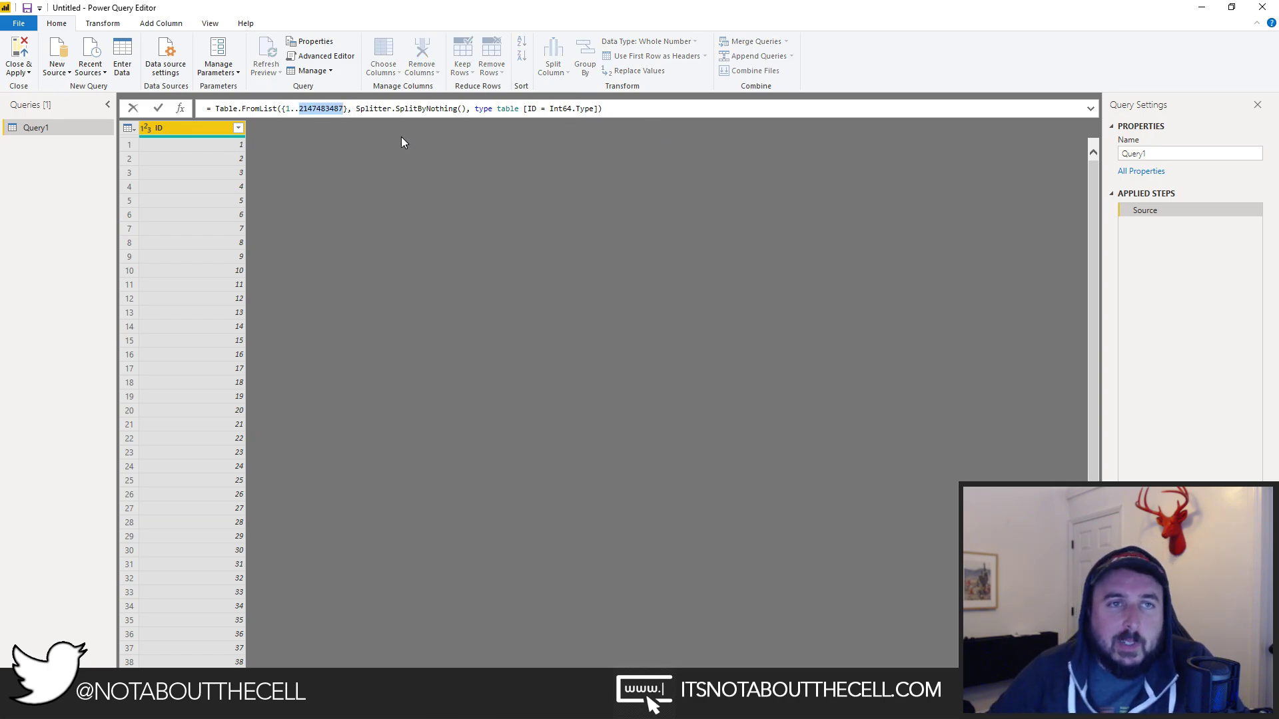
type("1000")
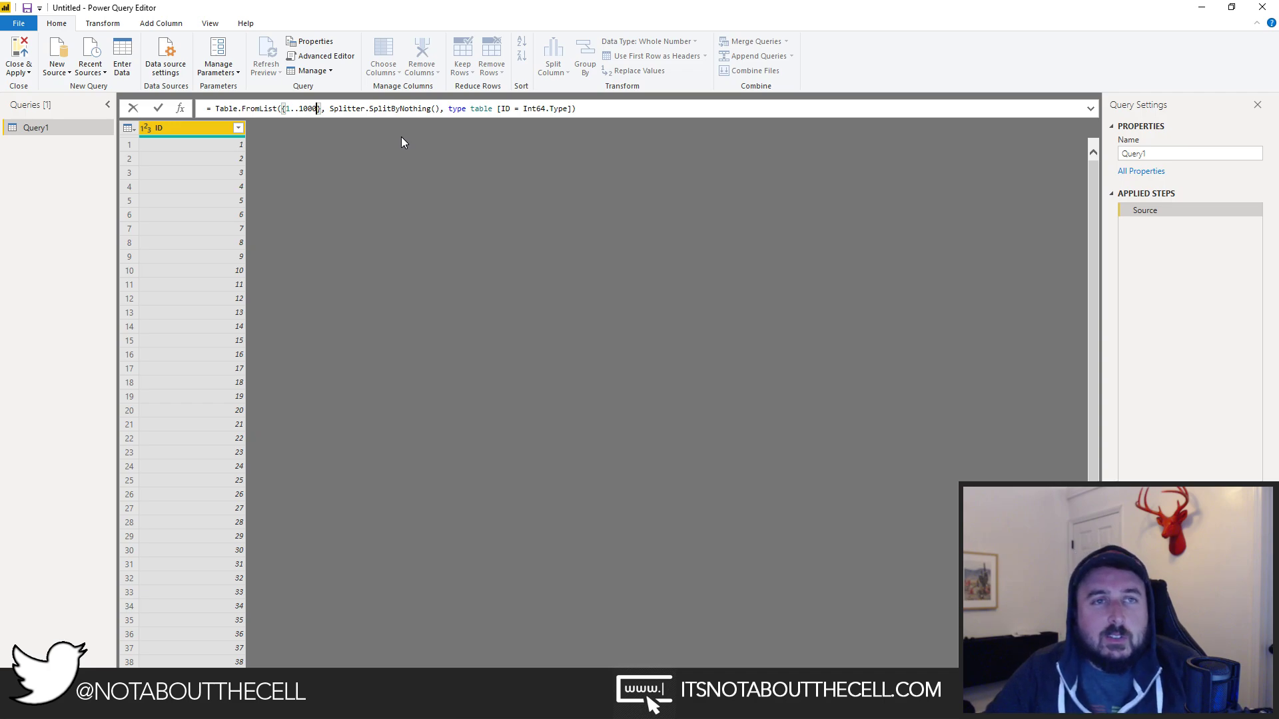
key("BackSpace")
key("BackSpace")
key("BackSpace")
type("255")
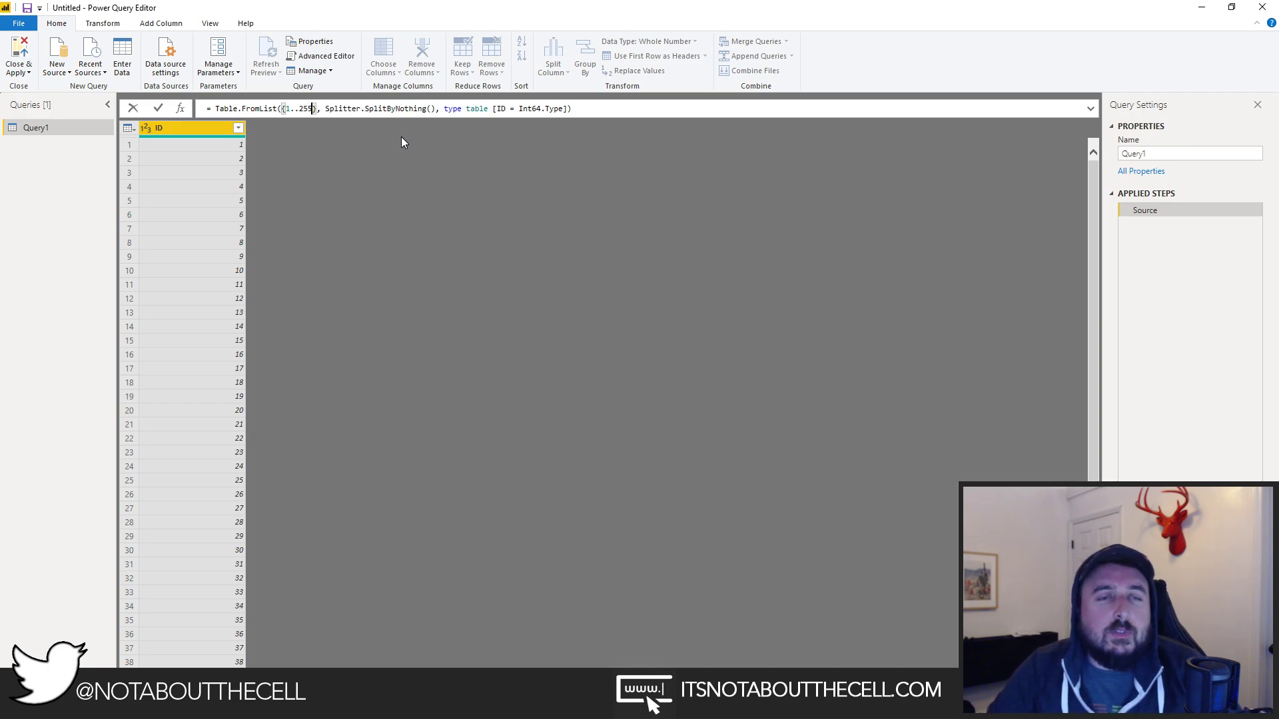
key("End")
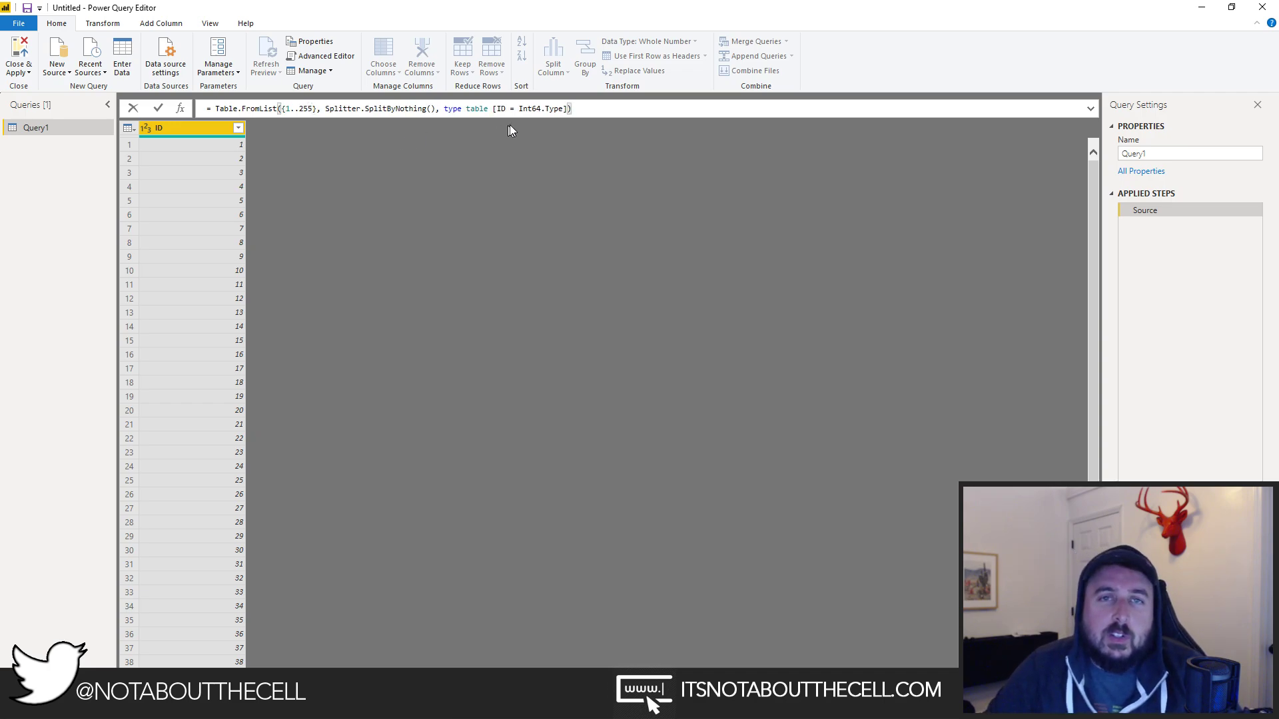
Change the ID column's type to Int8.Type in the Table.FromList formula.
left_click(539, 108)
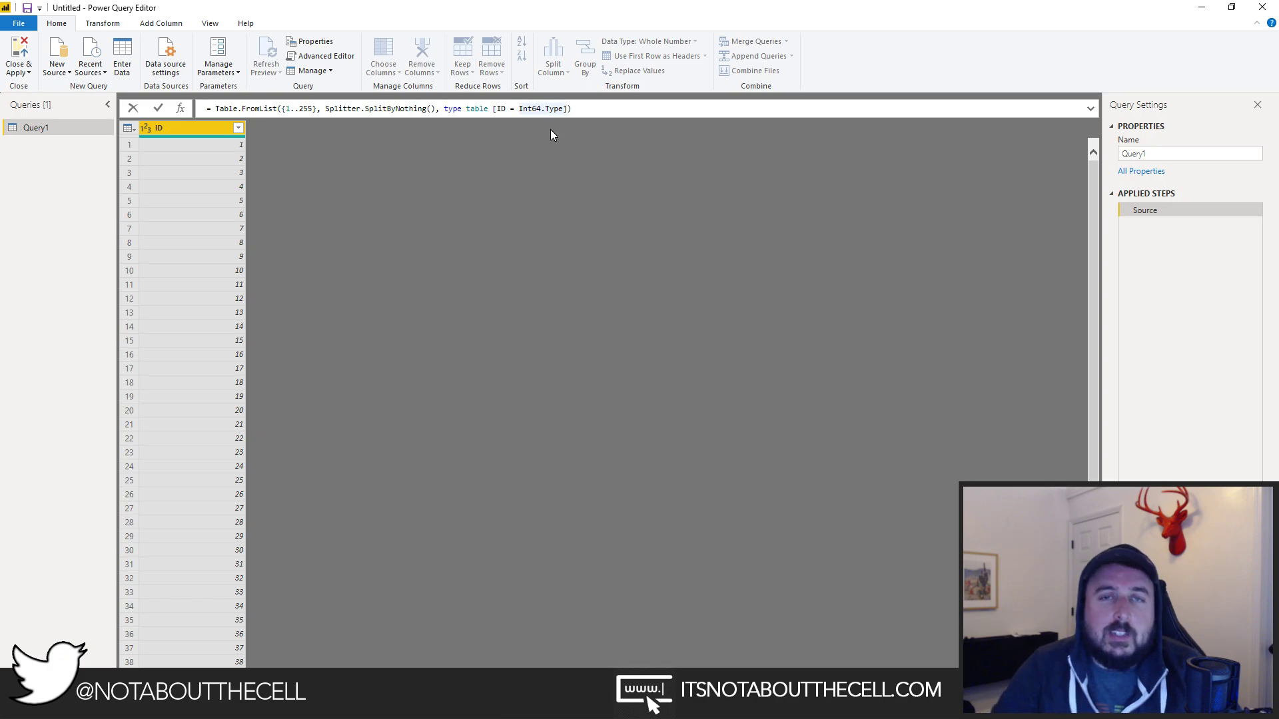
type("8")
key("Return")
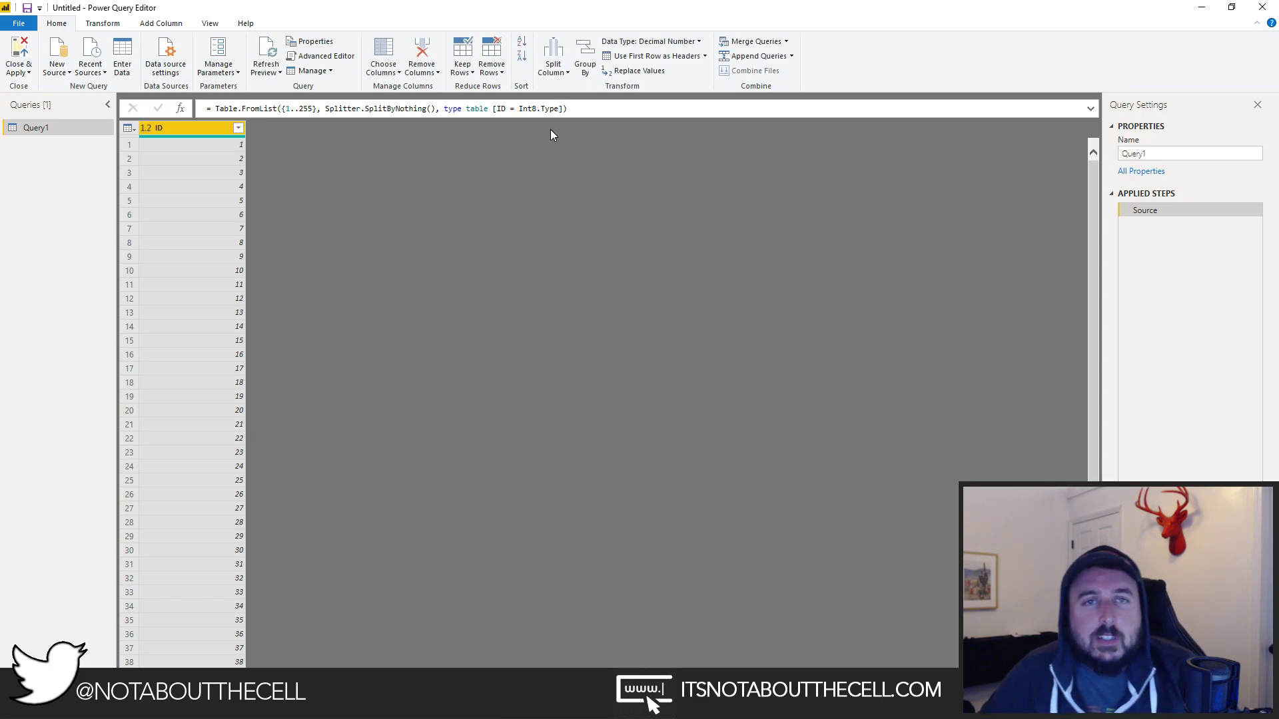
Set the list's upper limit to 1000000 in the source formula, keeping the Int8 type.
double_click(305, 108)
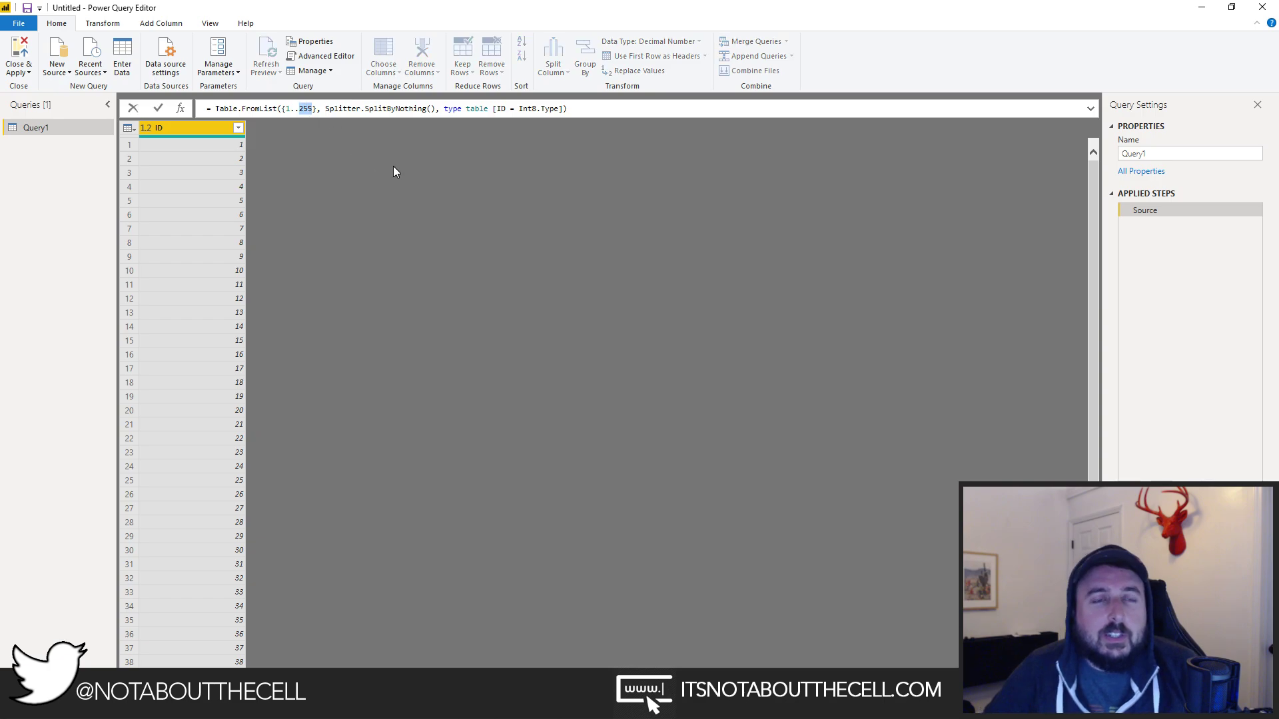
type("100000")
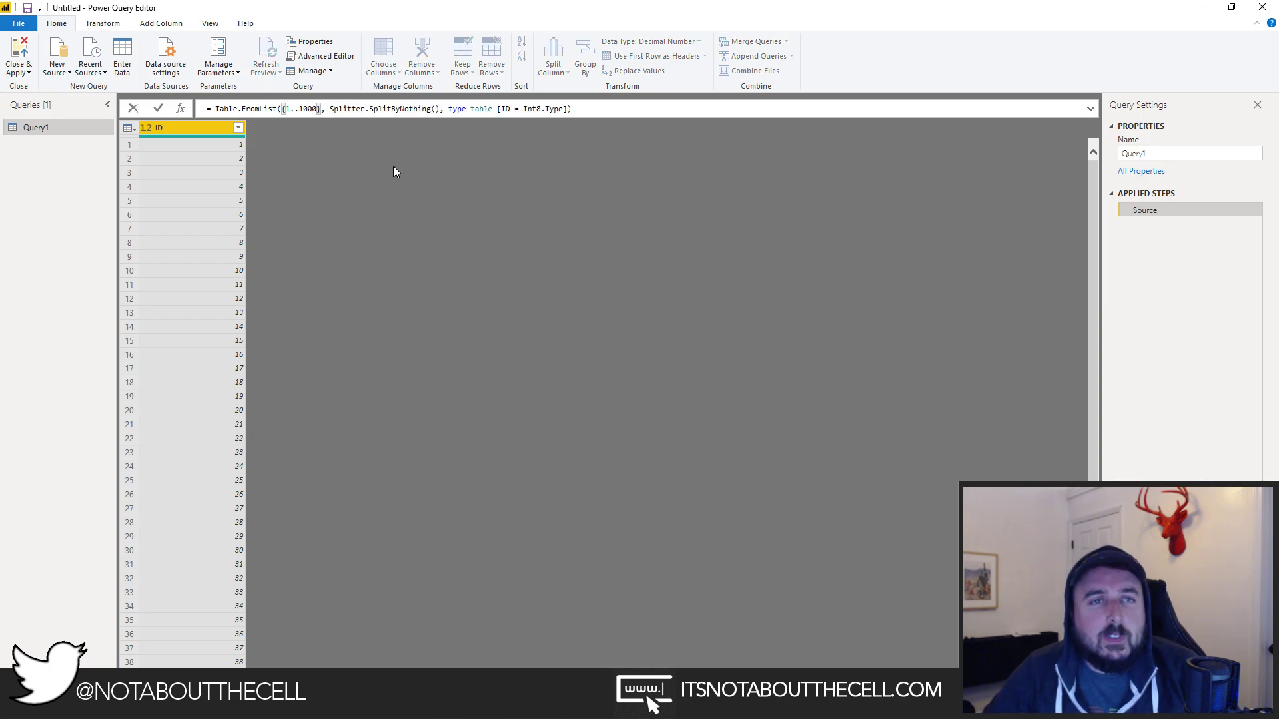
type("0")
key("Return")
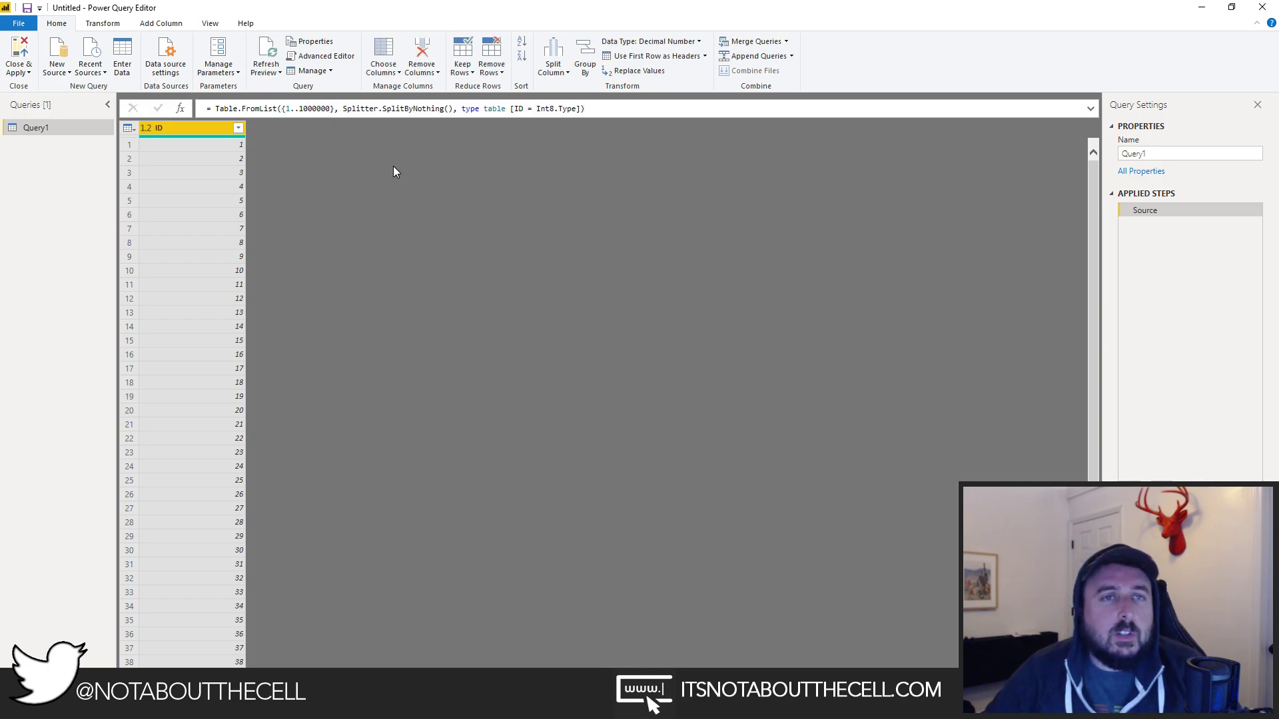
double_click(545, 108)
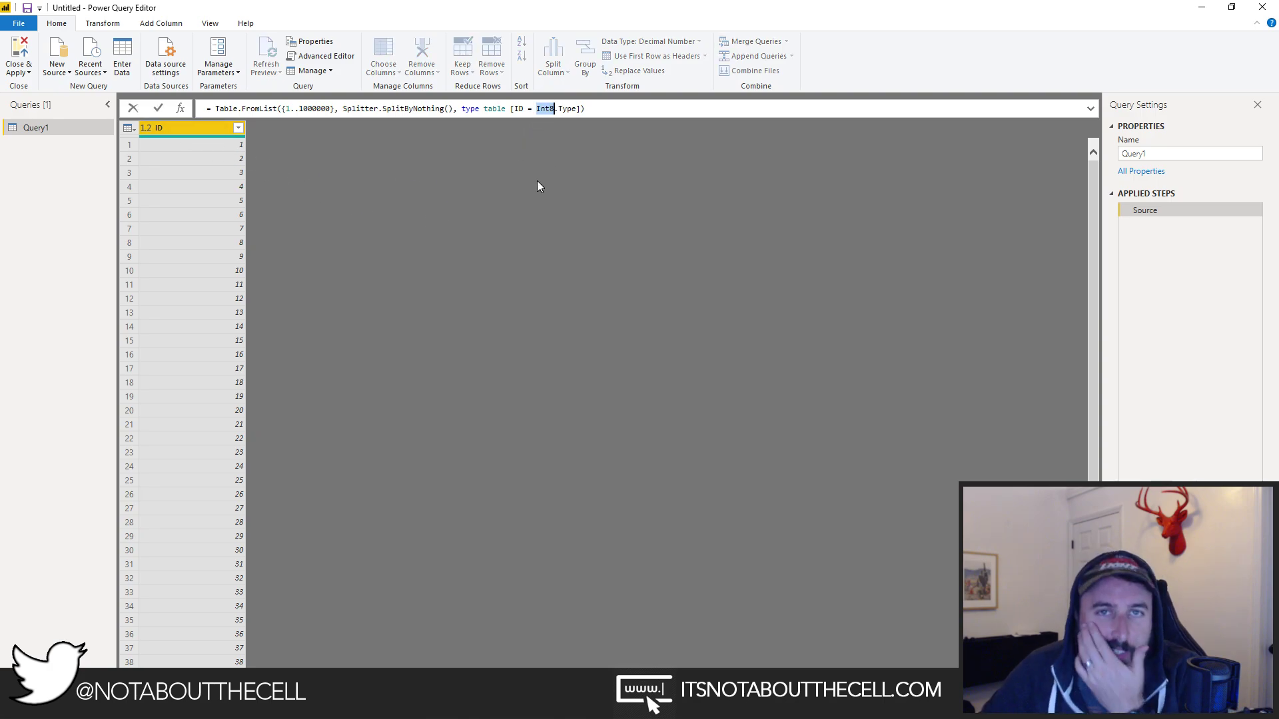
key("Escape")
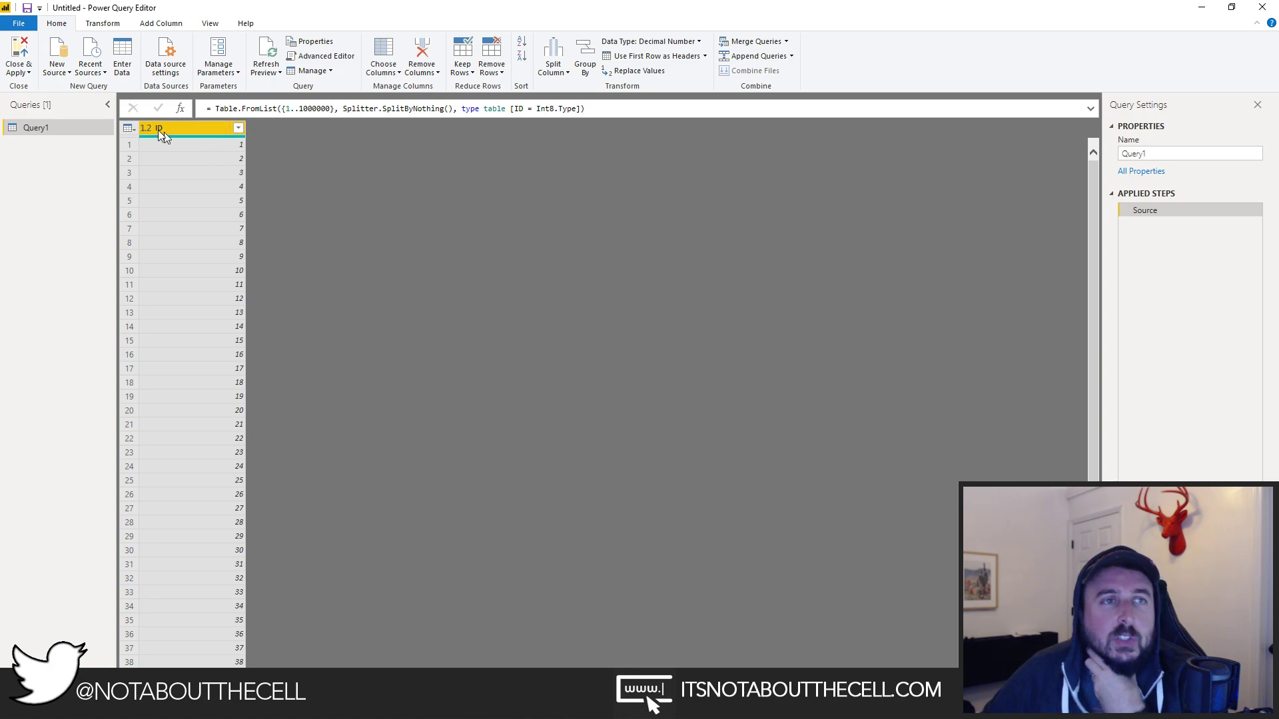
Close the query editor, apply the query changes and open the load errors for Query1.
left_click(20, 71)
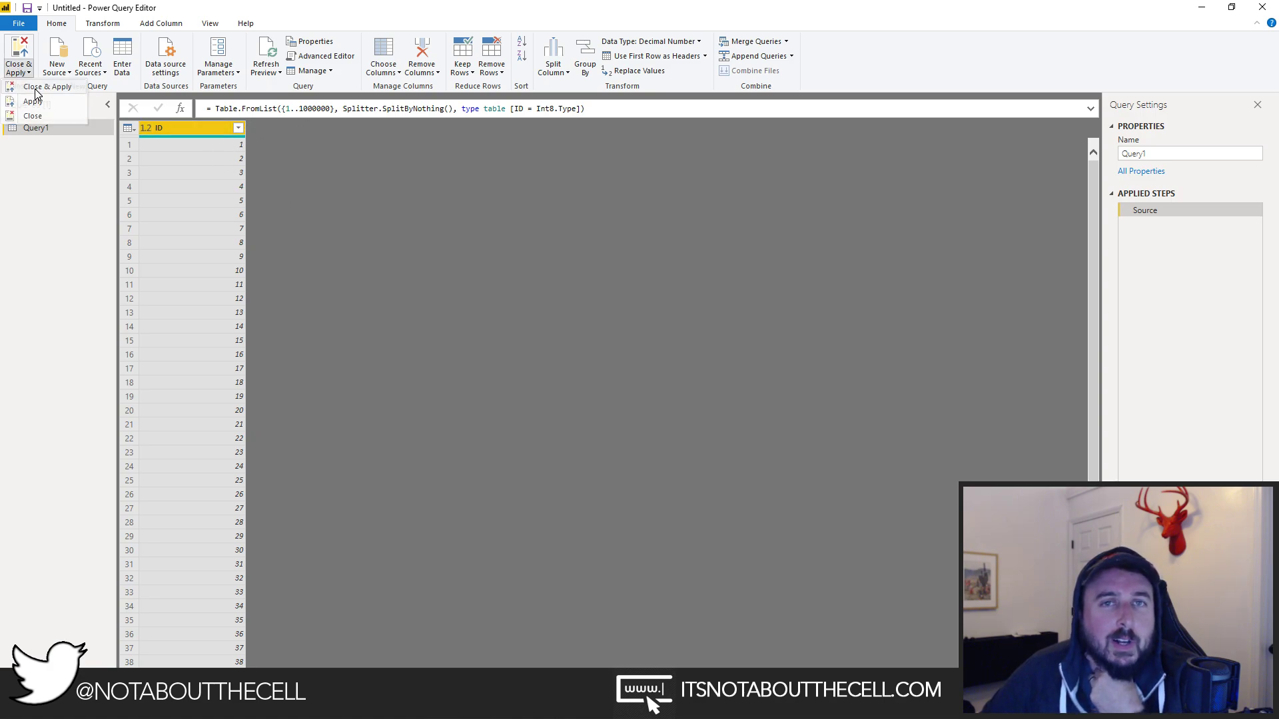
left_click(32, 115)
left_click(1249, 708)
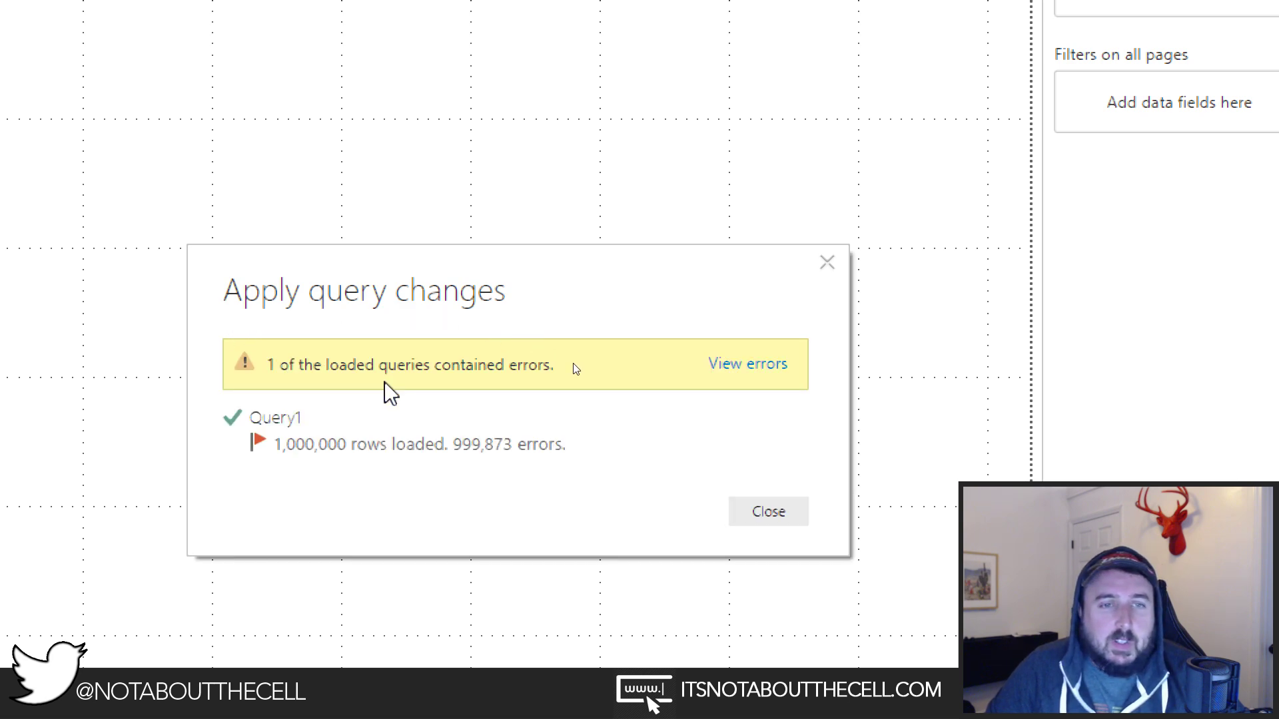
left_click(744, 364)
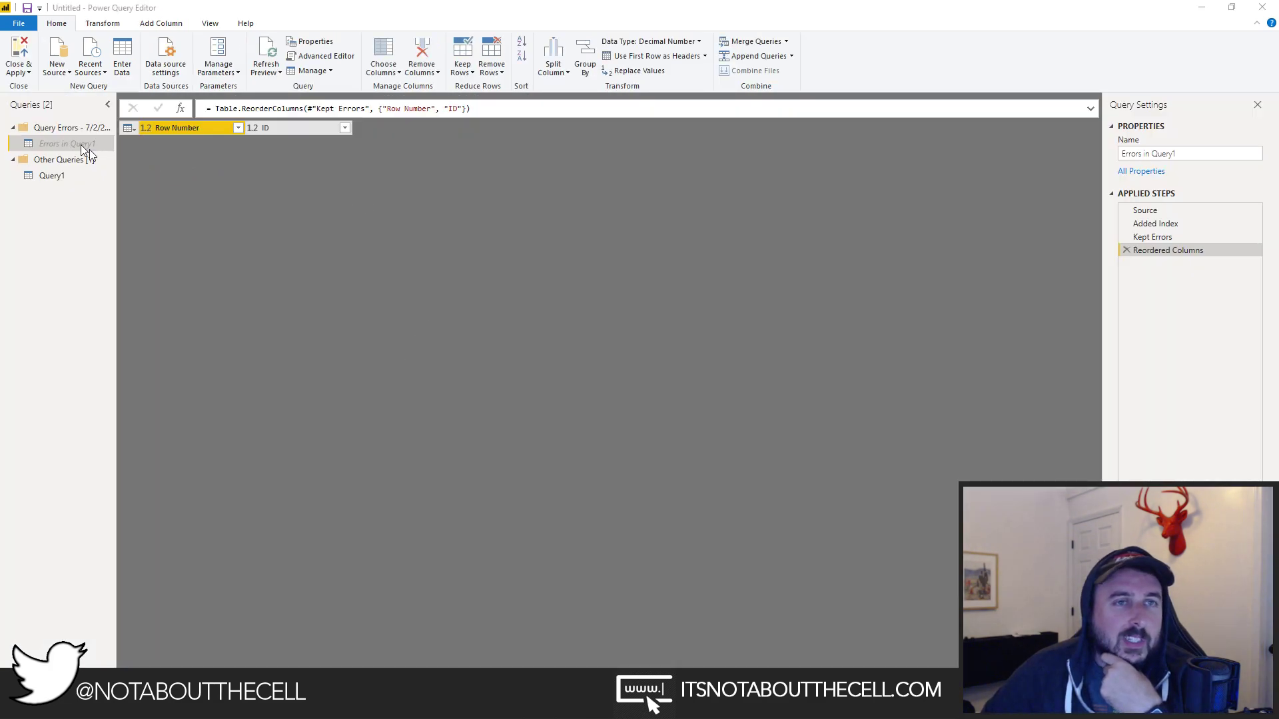
Examine the Source, Added Index and Kept Errors steps of the Errors in Query1 query.
left_click(1152, 237)
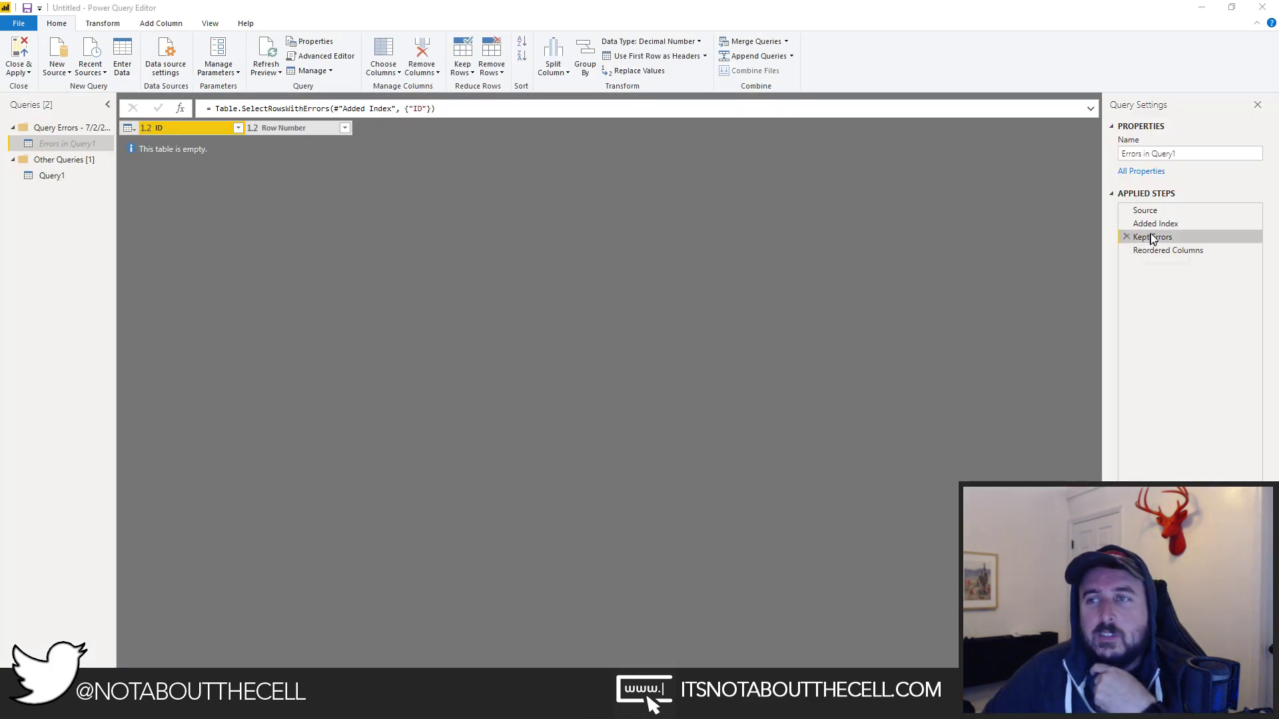
left_click(1154, 226)
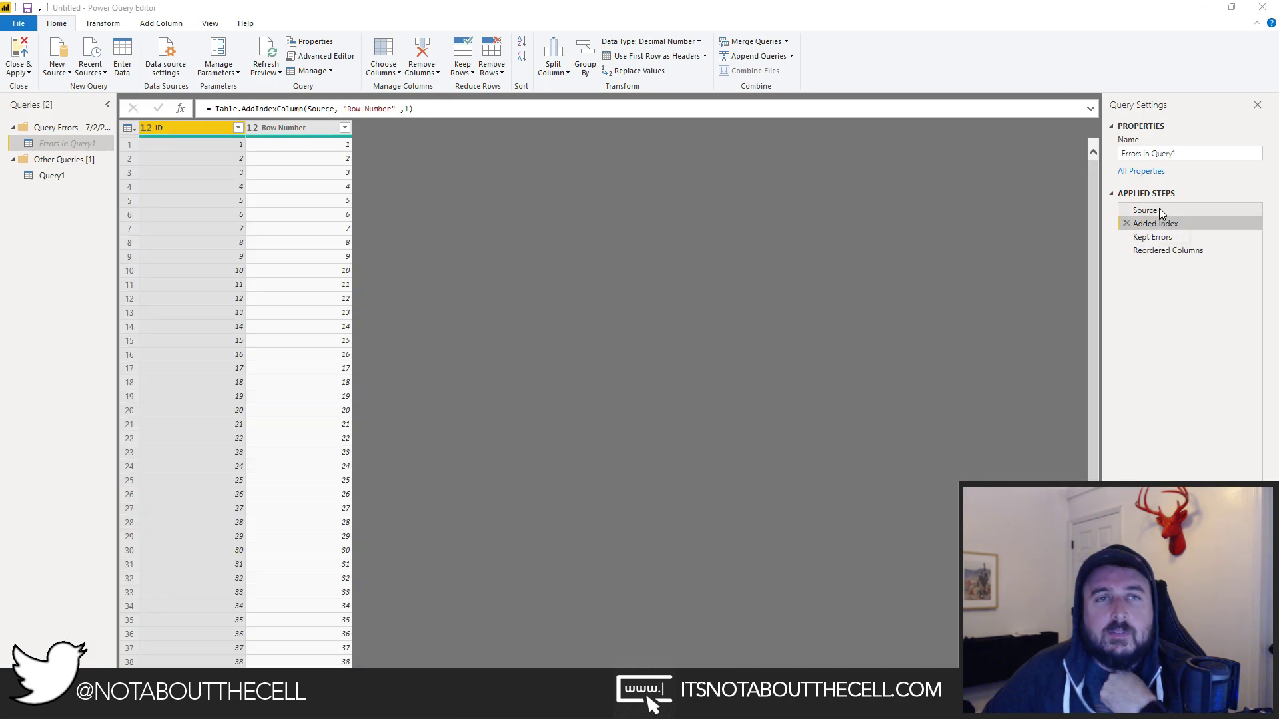
left_click(1149, 211)
left_click(1155, 225)
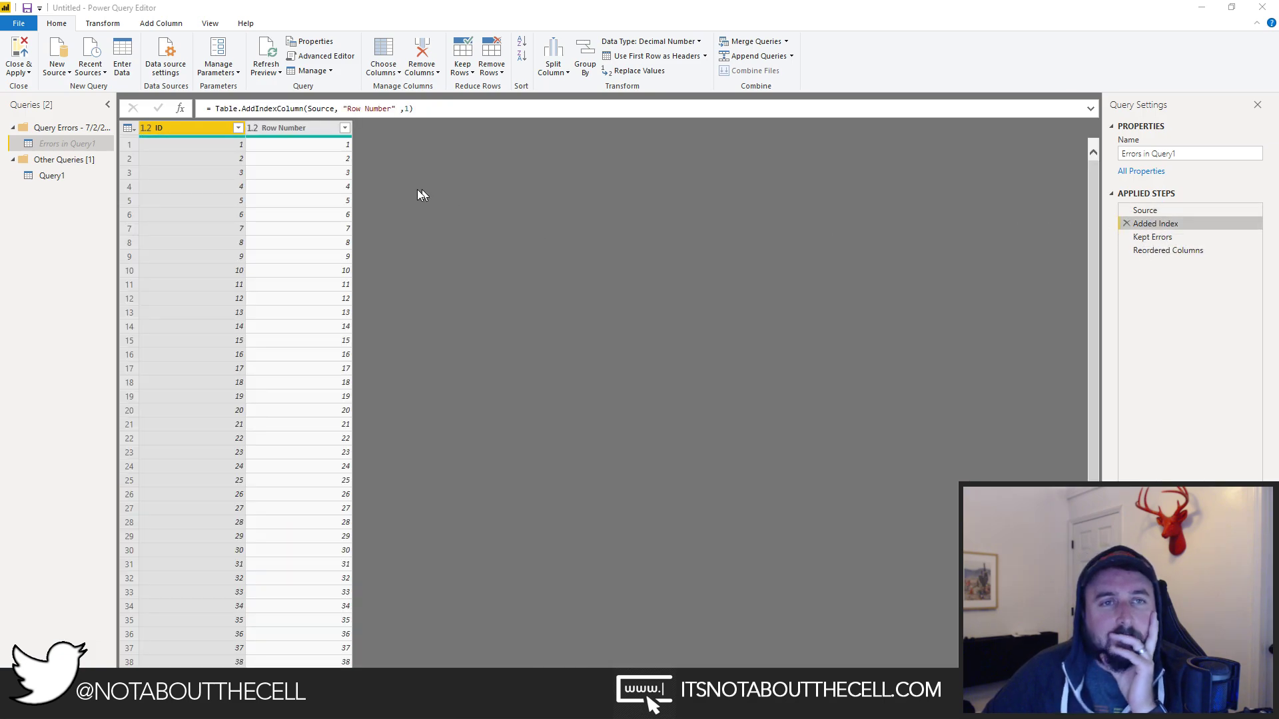
scroll(405, 289, "down", 7)
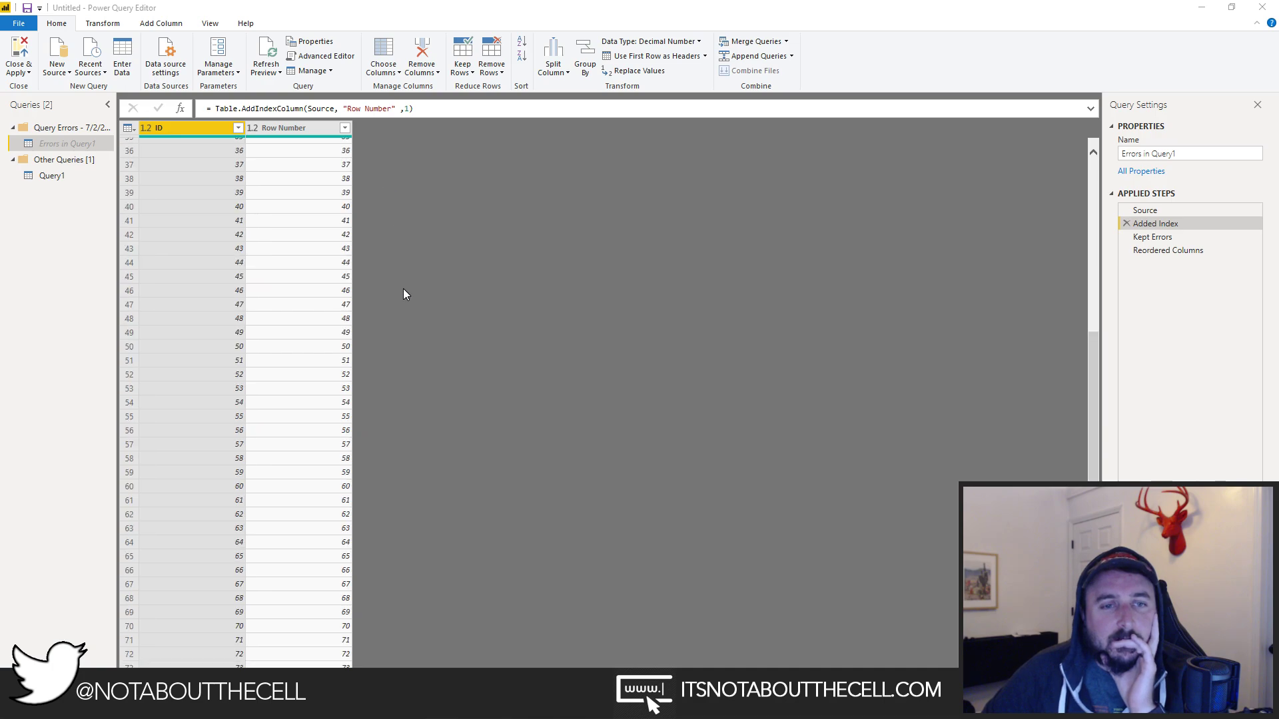
left_click(1140, 238)
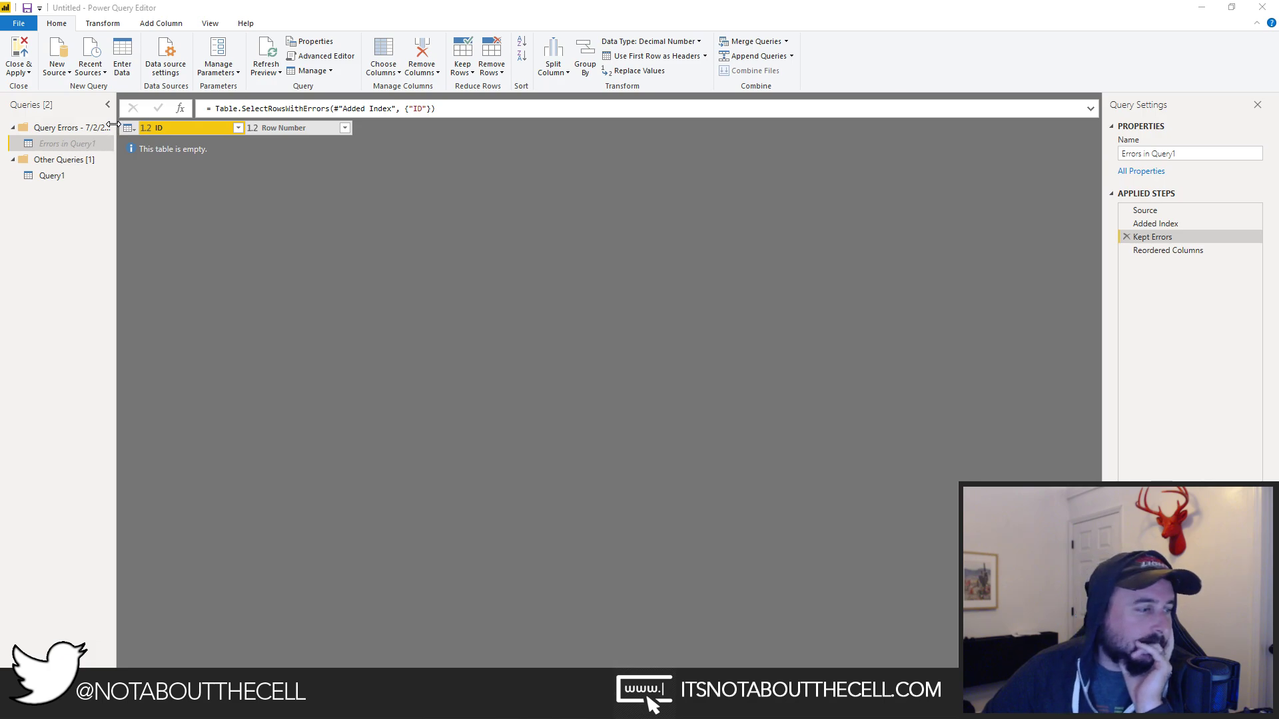
Widen the query list and compare Query1 with each applied step of Errors in Query1, through Reordered Columns.
left_click_drag(114, 124, 194, 133)
left_click(101, 177)
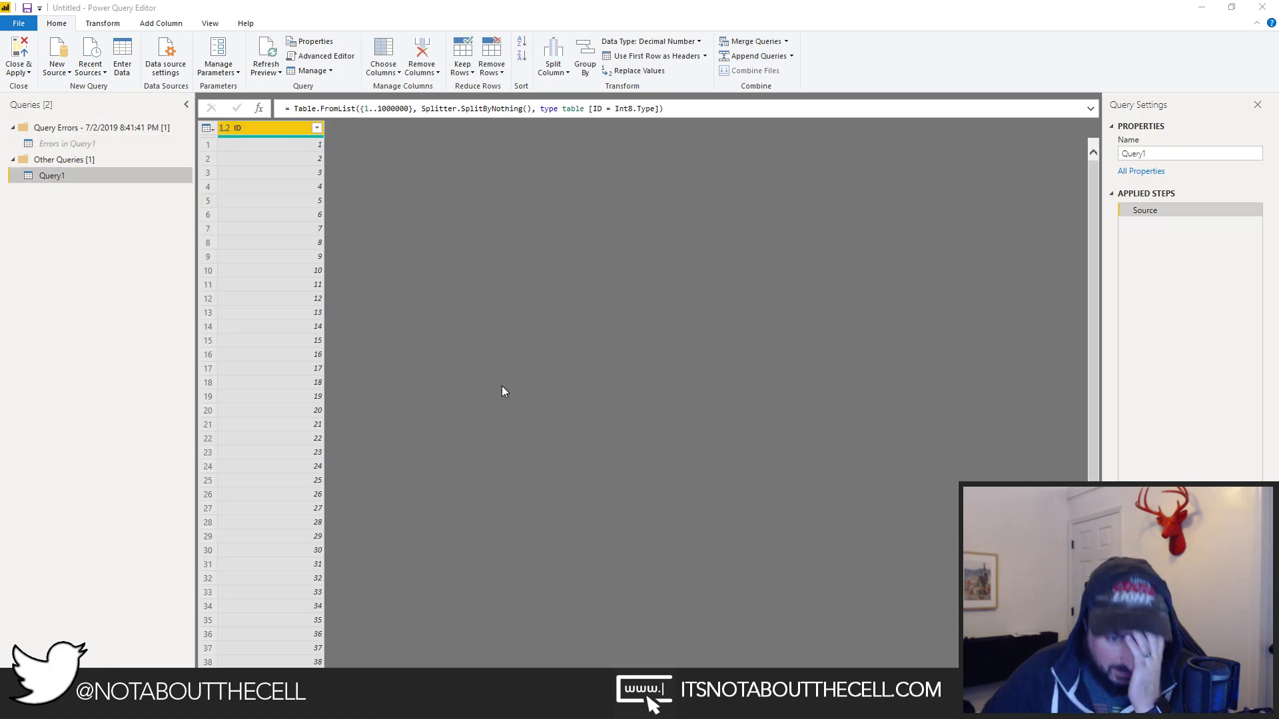
left_click(78, 148)
left_click(1153, 222)
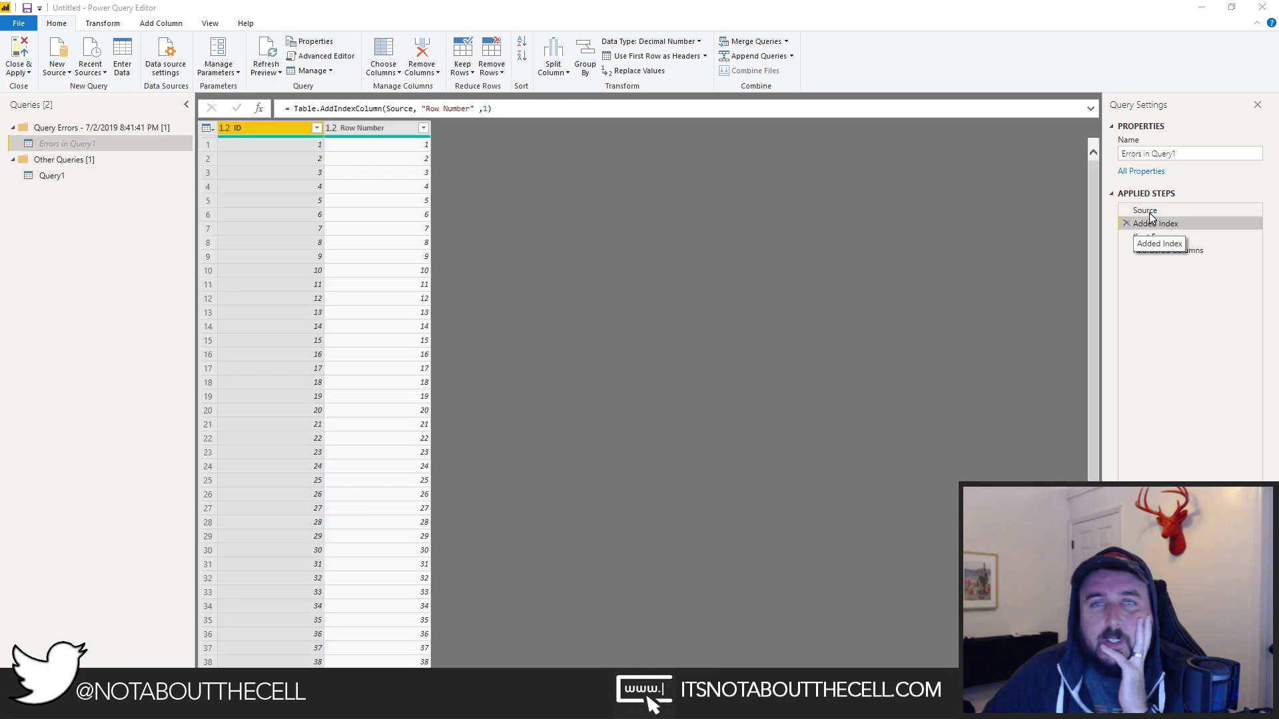
left_click(1150, 212)
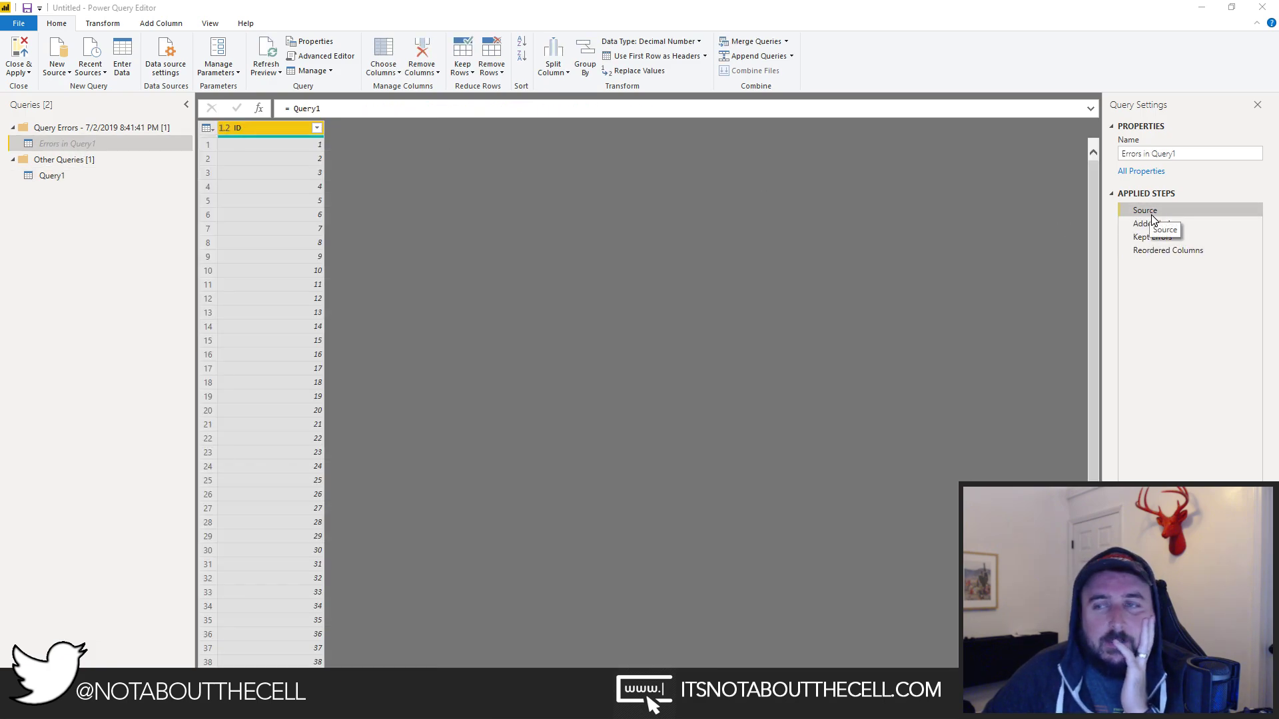
left_click(1153, 222)
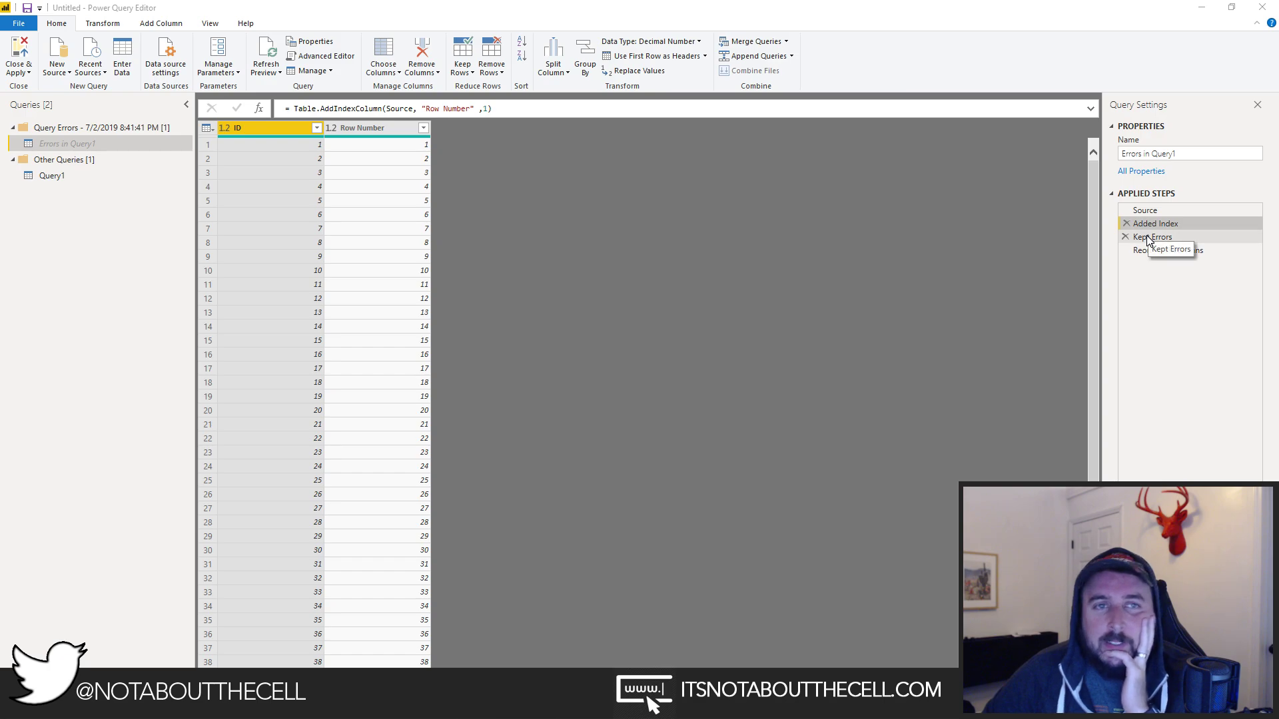
left_click(1147, 238)
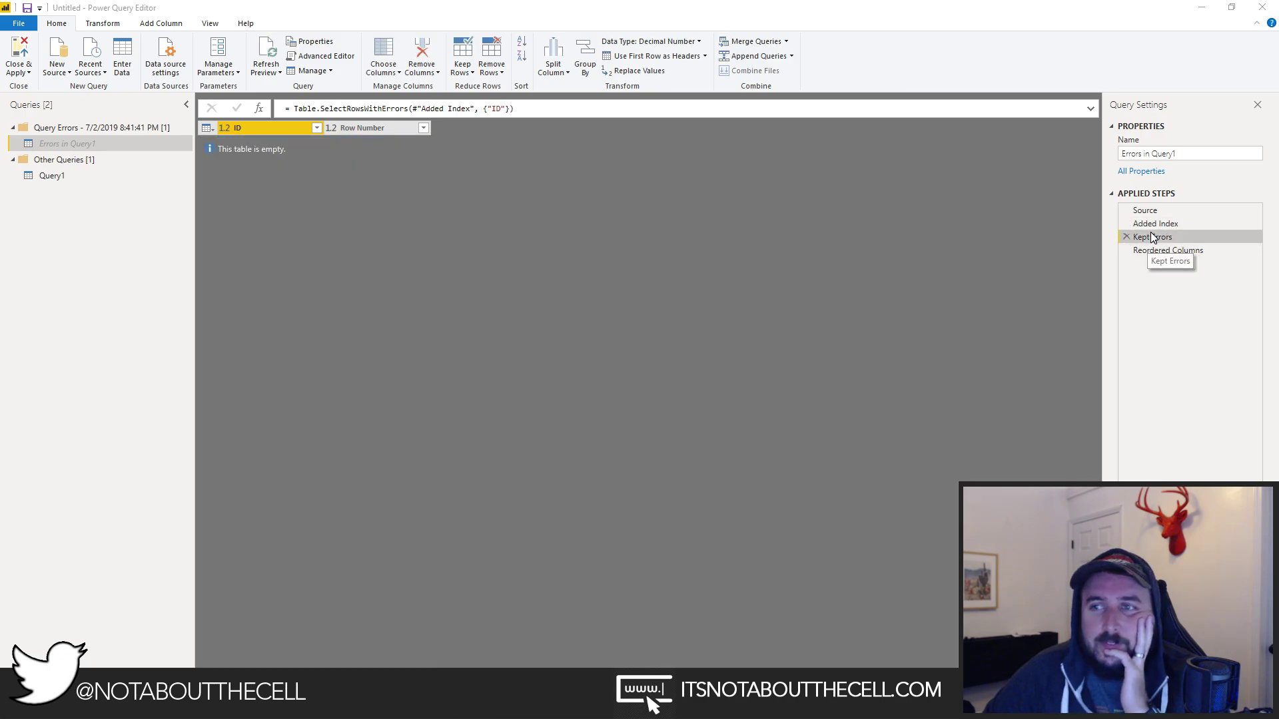
left_click(1155, 224)
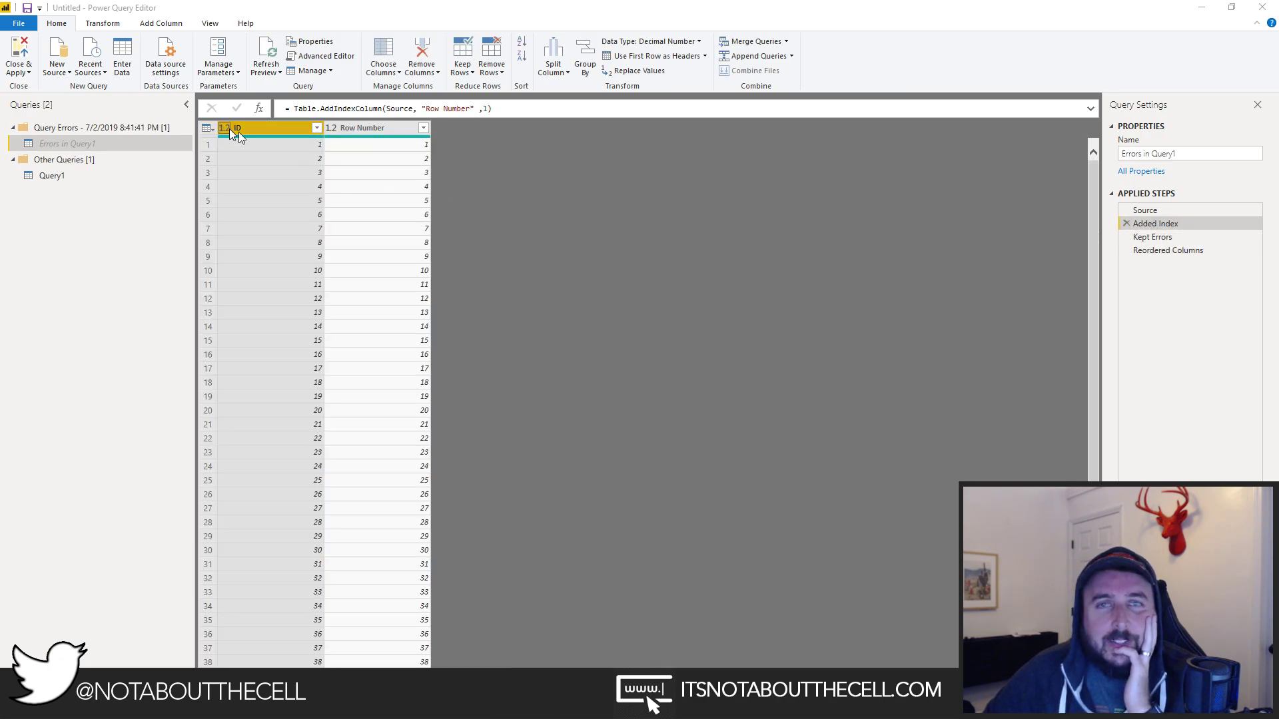
left_click(1145, 211)
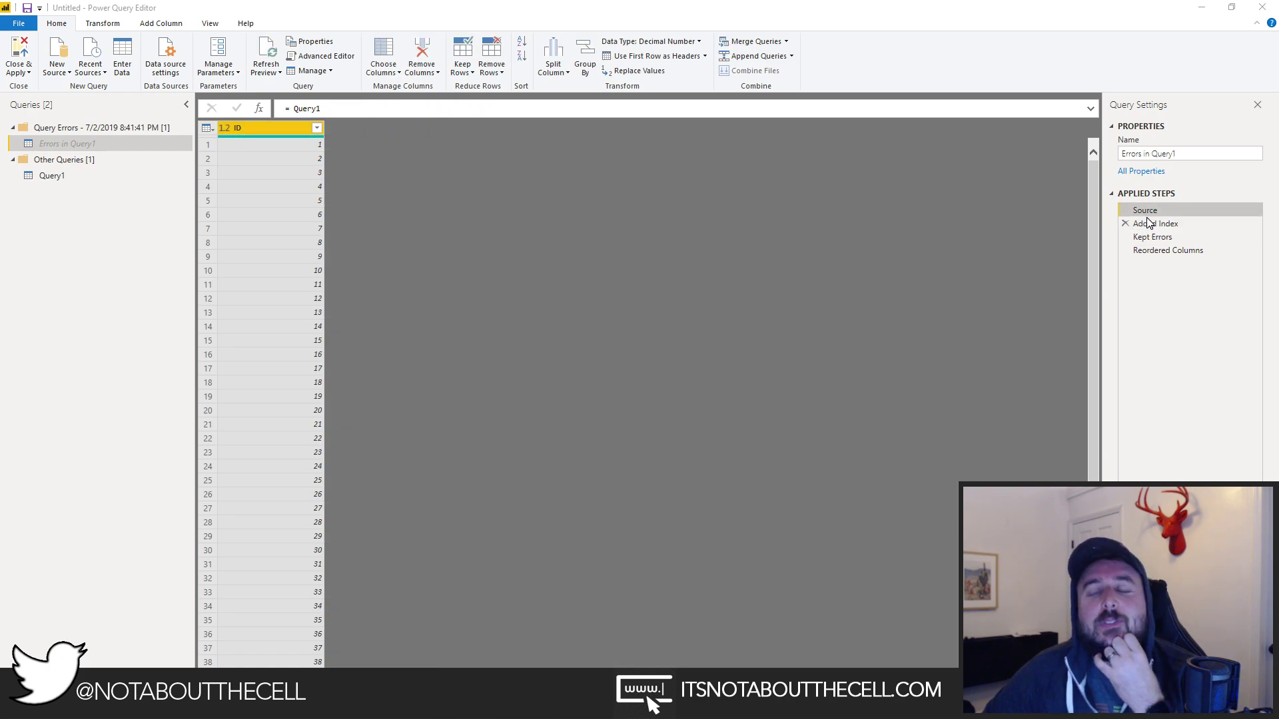
left_click(1152, 224)
left_click(1151, 237)
left_click(1154, 250)
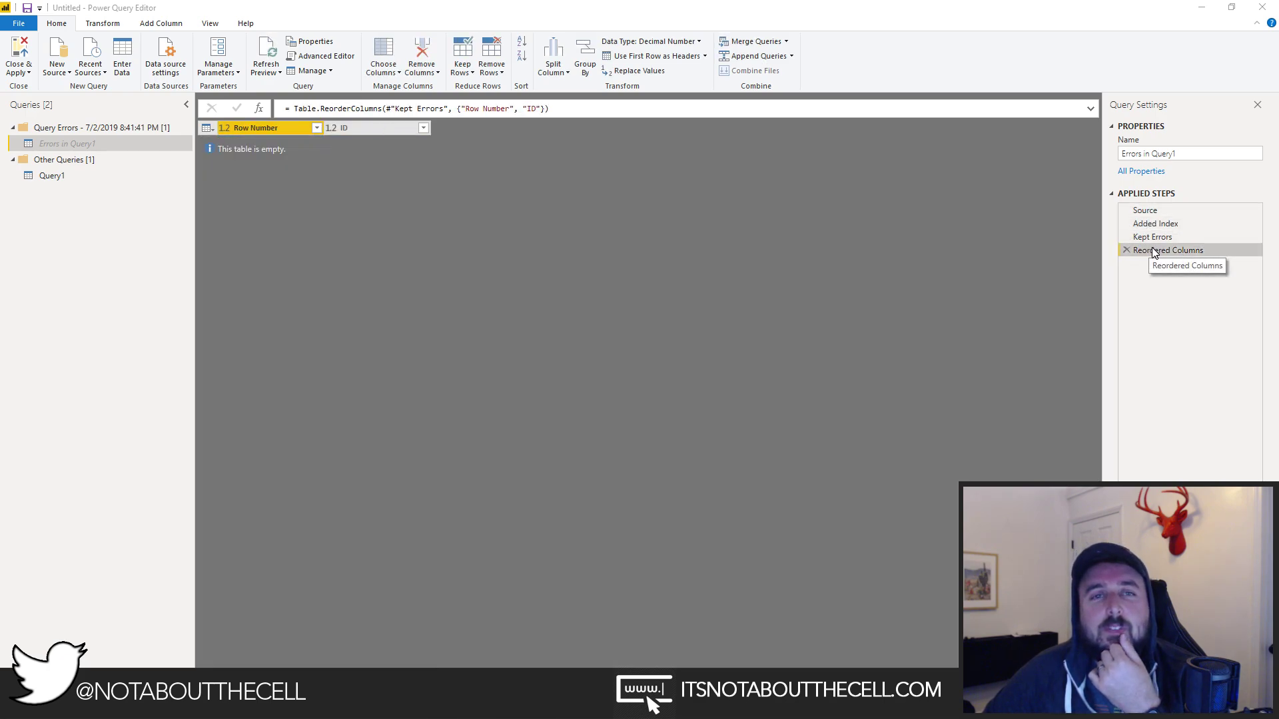
Change the ID column's type to Int16.Type in Query1's source formula.
left_click(124, 177)
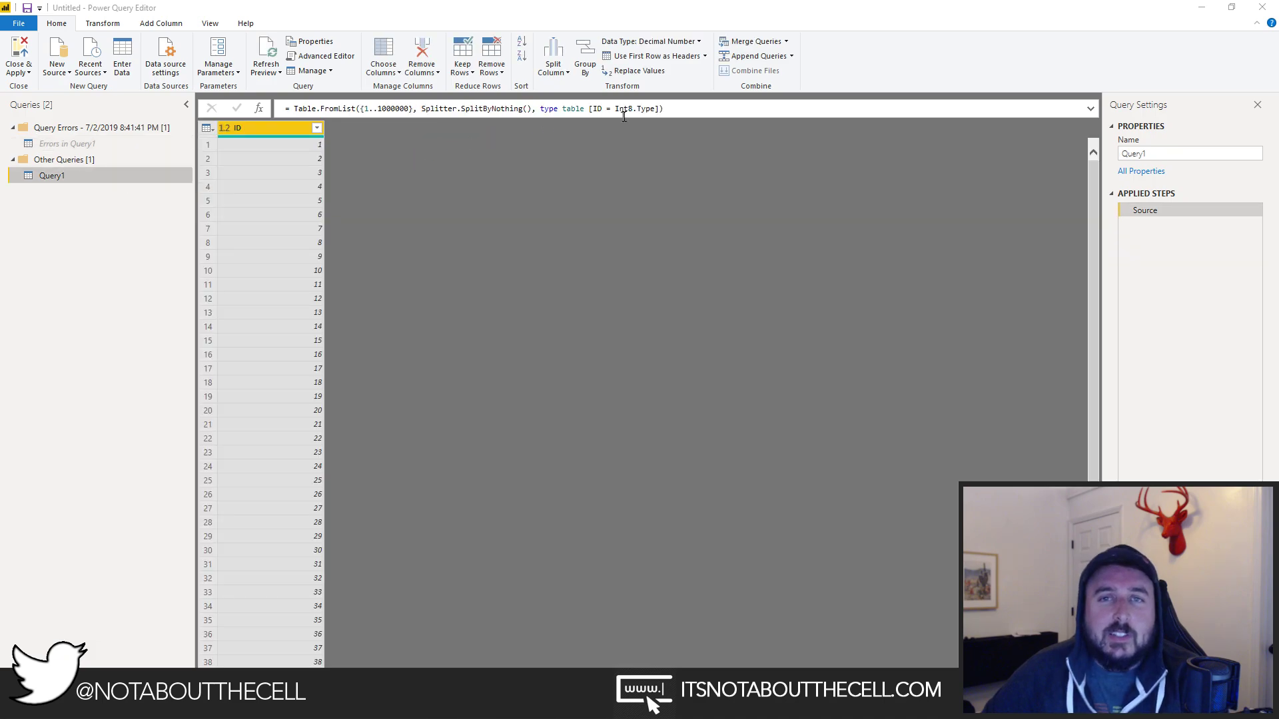
left_click(623, 109)
key("Delete")
type("16")
key("Return")
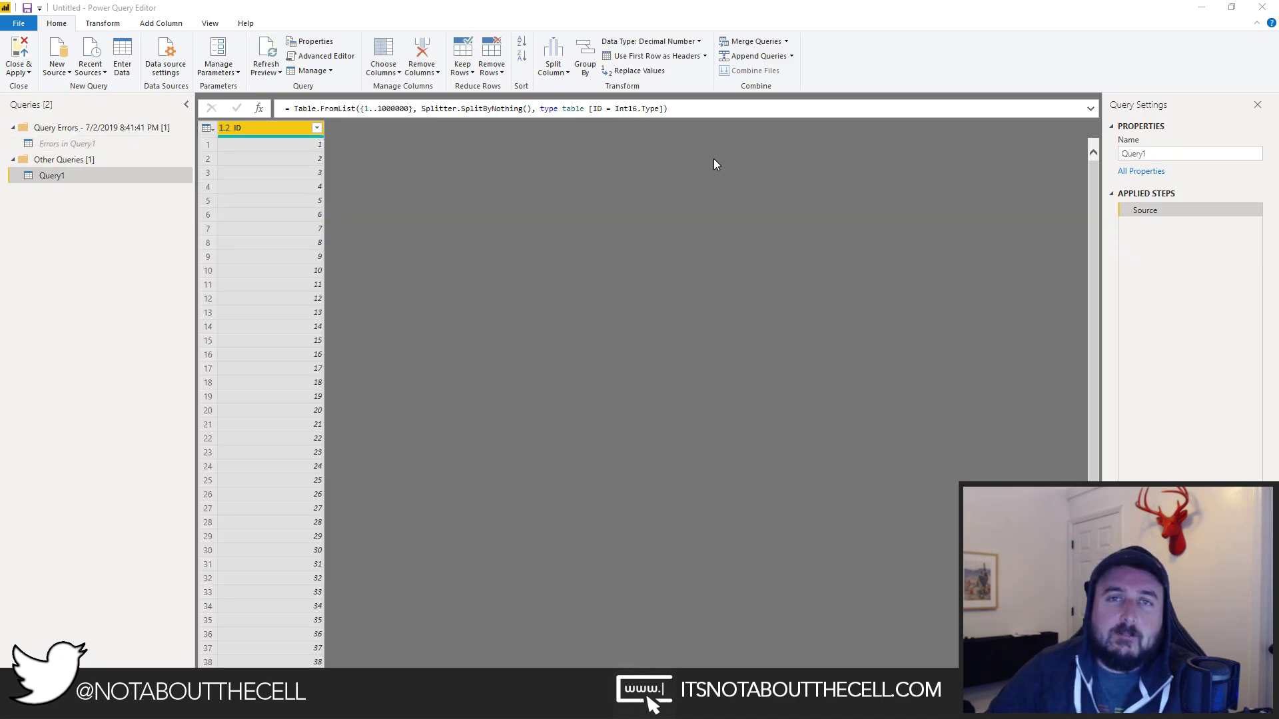
Close the query editor, apply the changes to load Query1 and dismiss the load summary.
left_click(18, 68)
key("Escape")
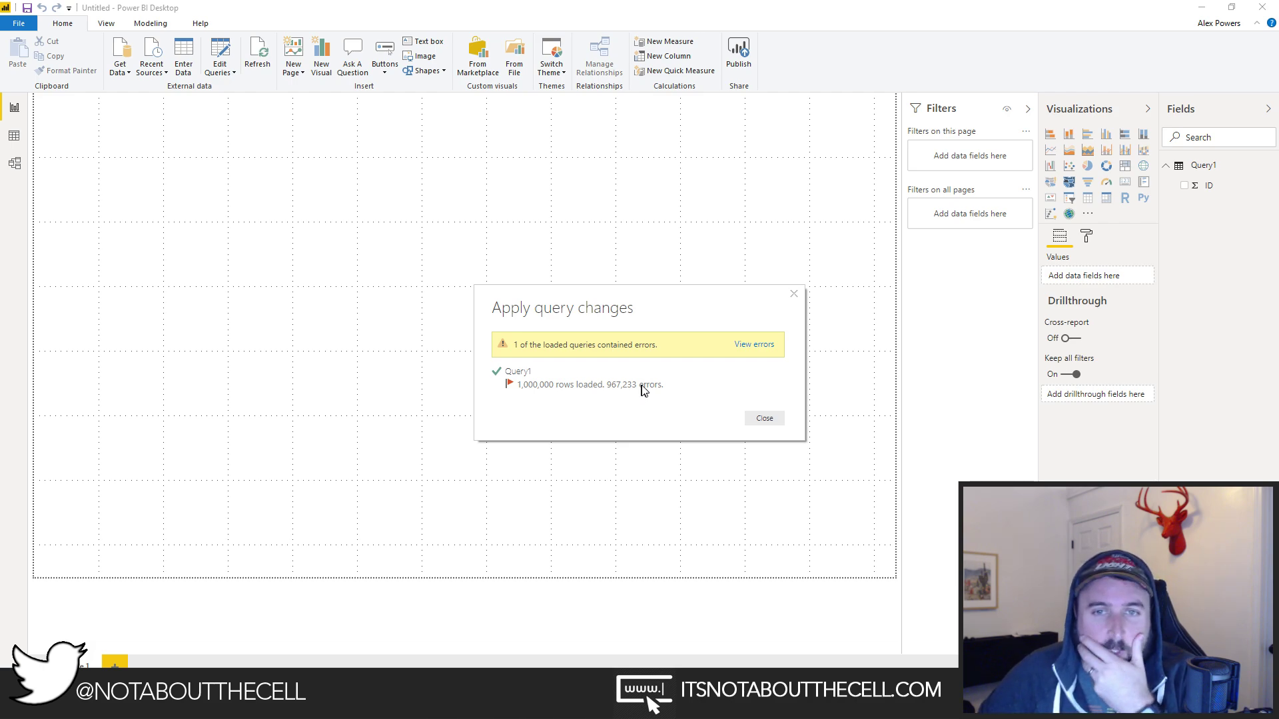
left_click(765, 417)
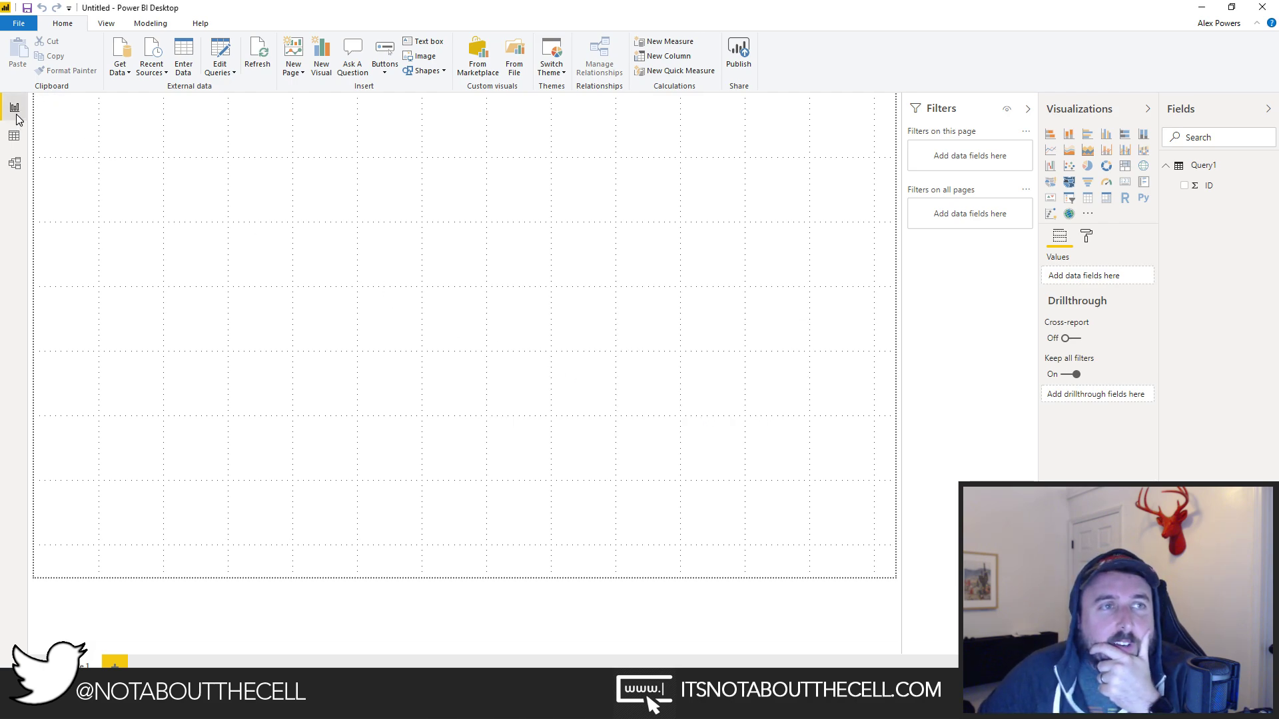
left_click(123, 72)
left_click(306, 263)
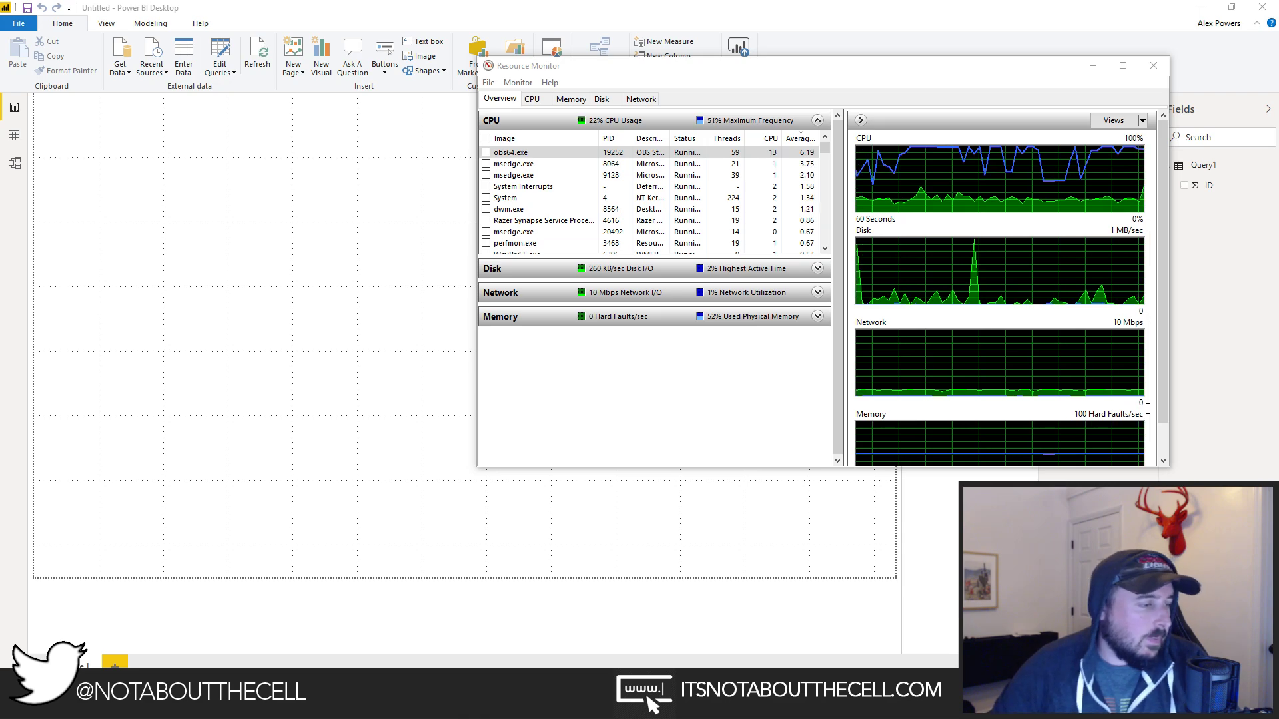
Check the CPU, disk, network and memory activity in Resource Monitor, and minimize its window.
key("alt+Tab")
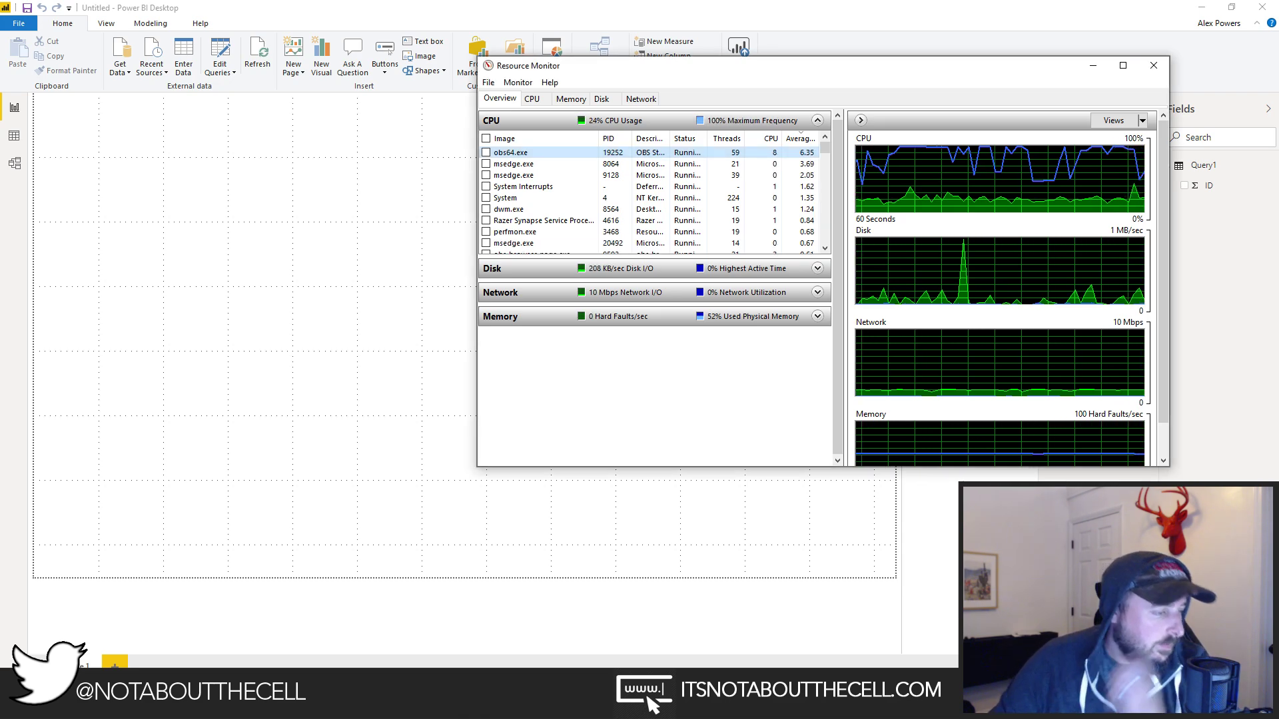
key("alt+Tab")
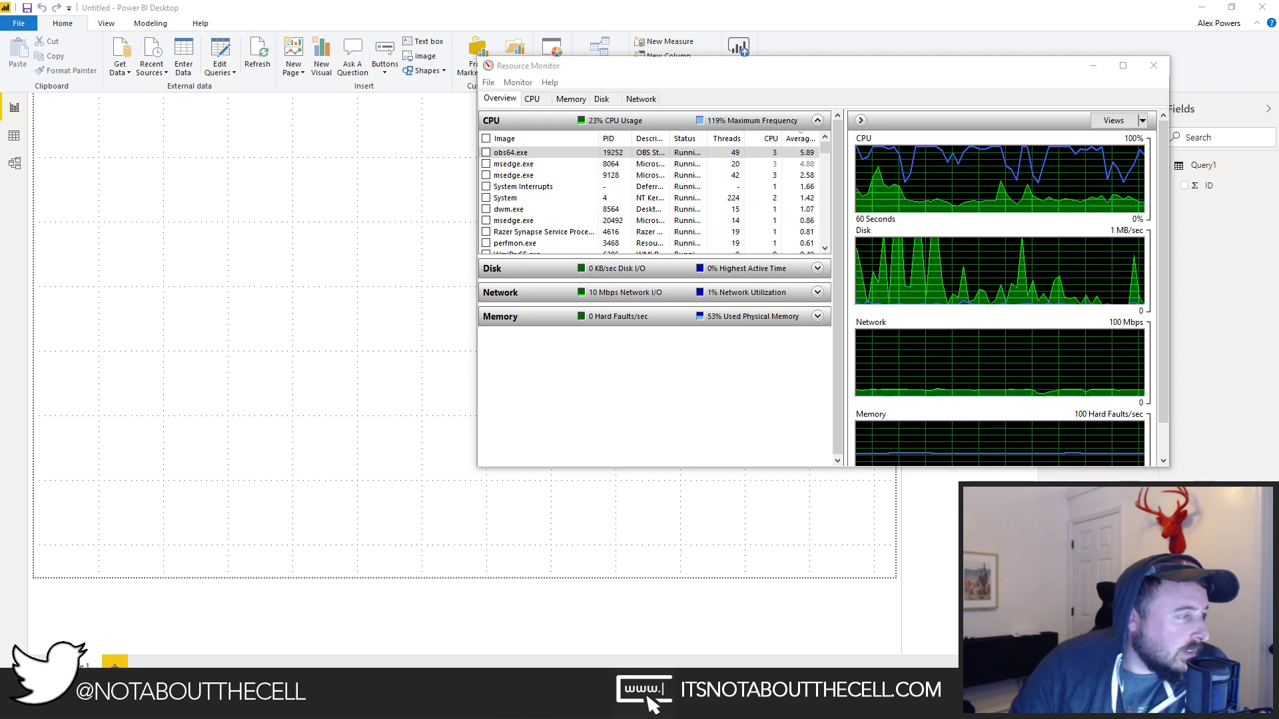
left_click(1092, 66)
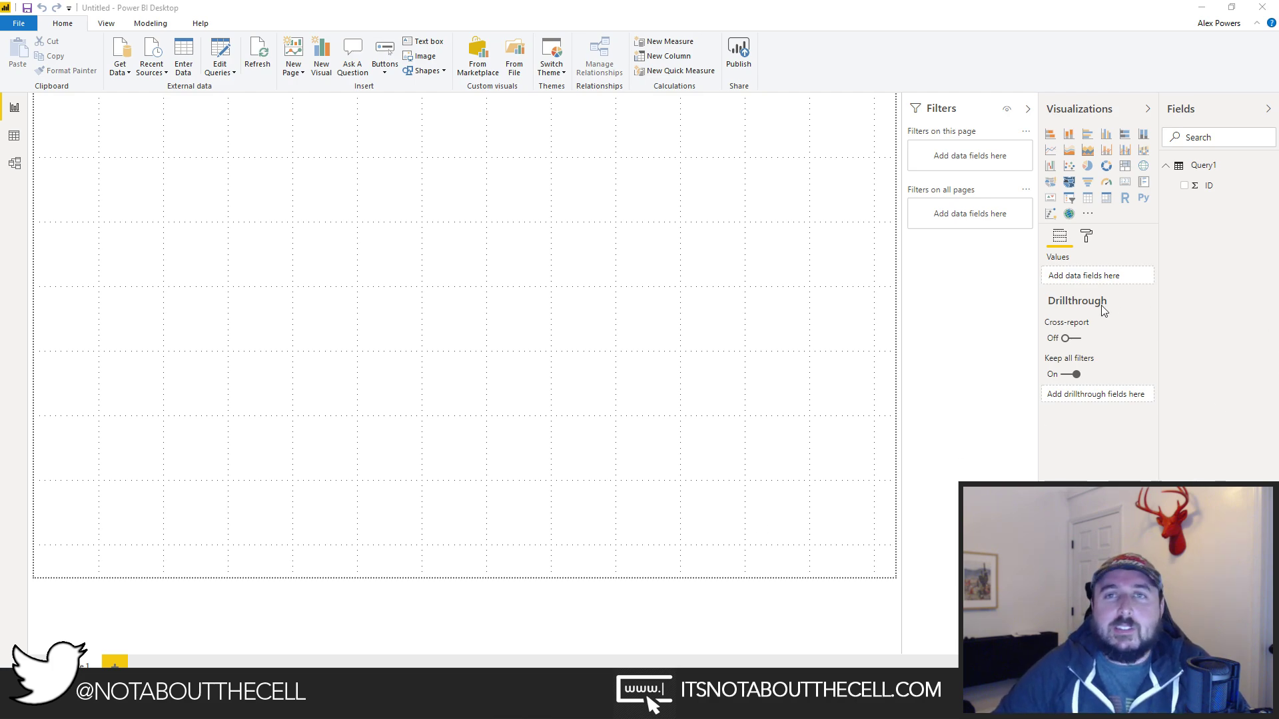
Reopen the query editor and replace the ID column's Int16.Type with type any in Query1's source formula.
left_click(220, 69)
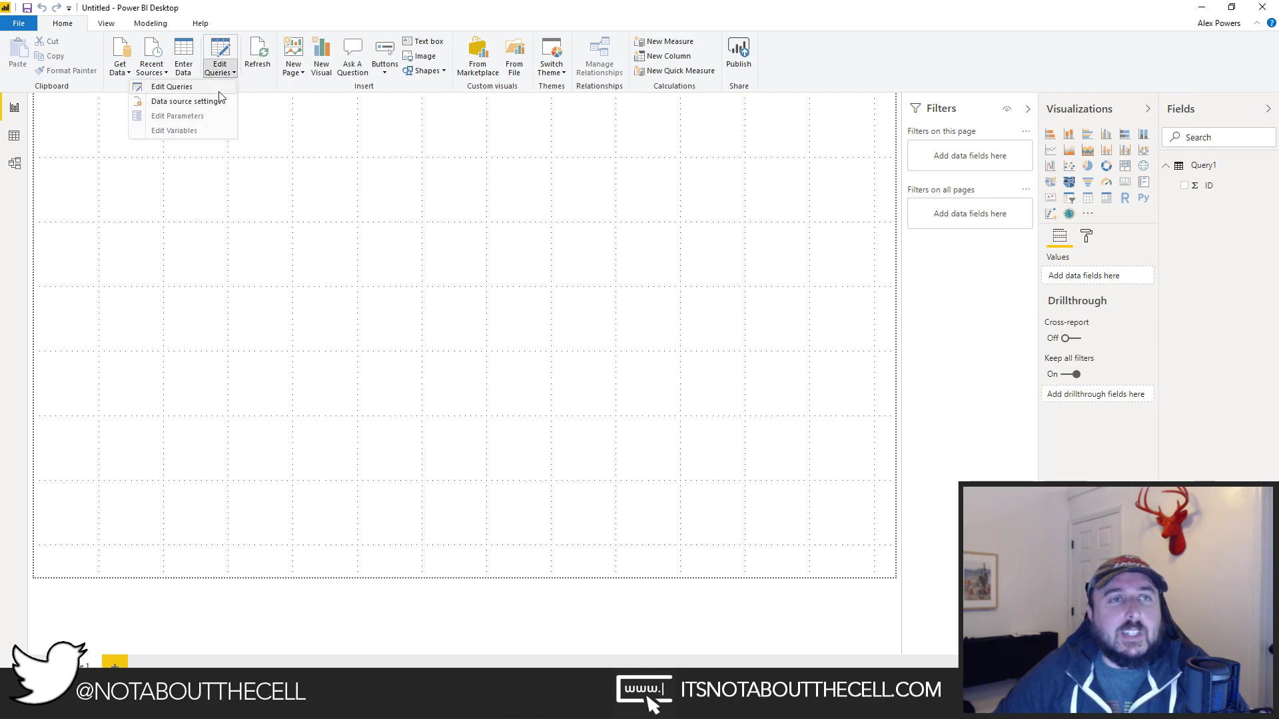
left_click(220, 87)
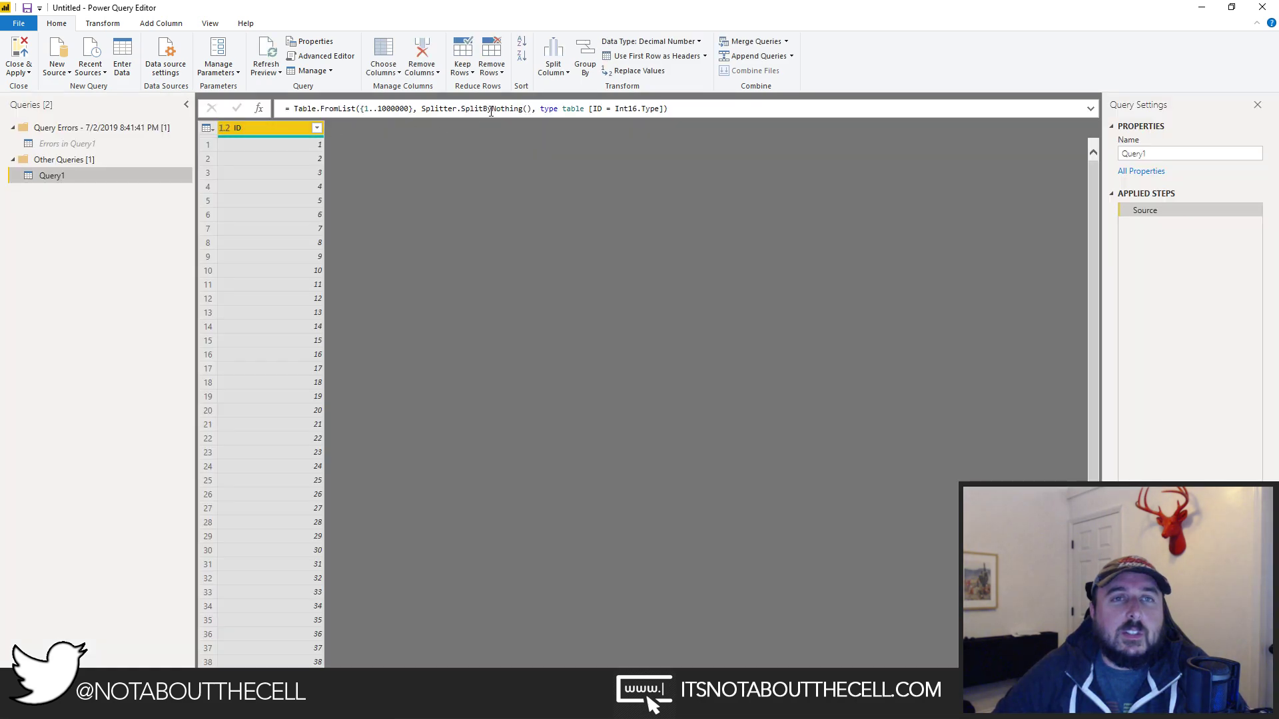
left_click(610, 109)
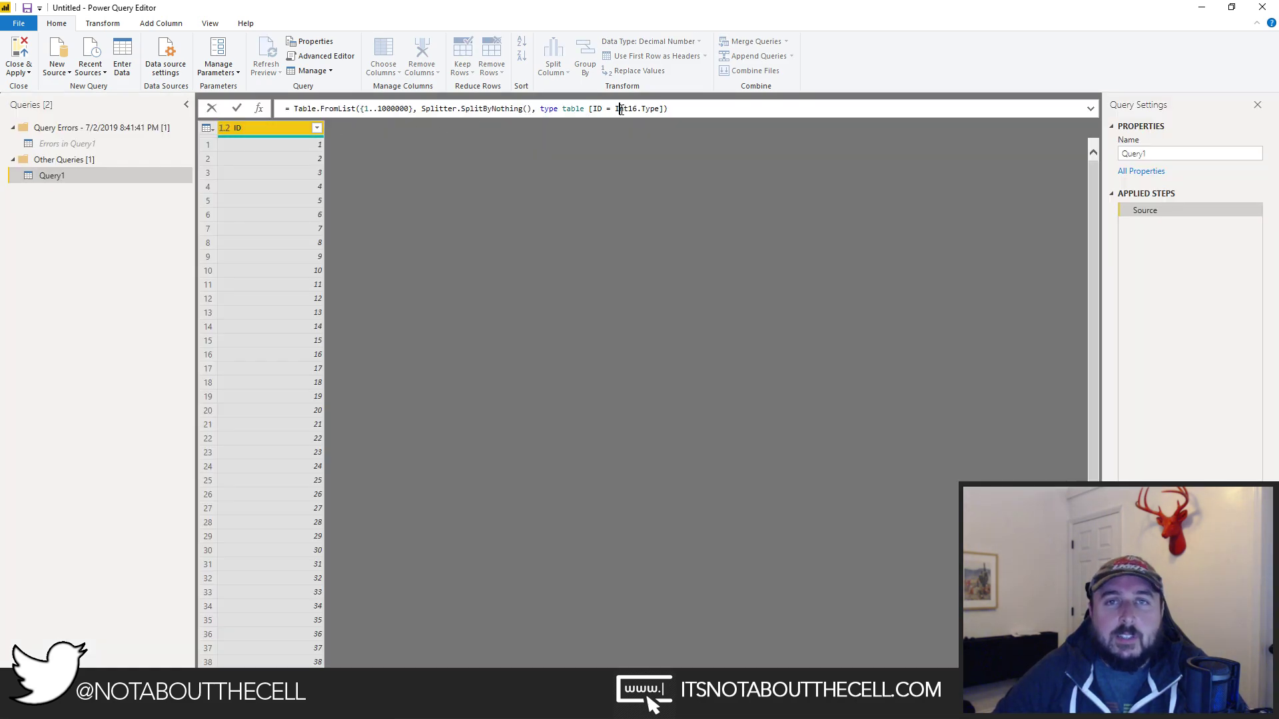
left_click_drag(613, 109, 666, 108)
left_click(660, 108)
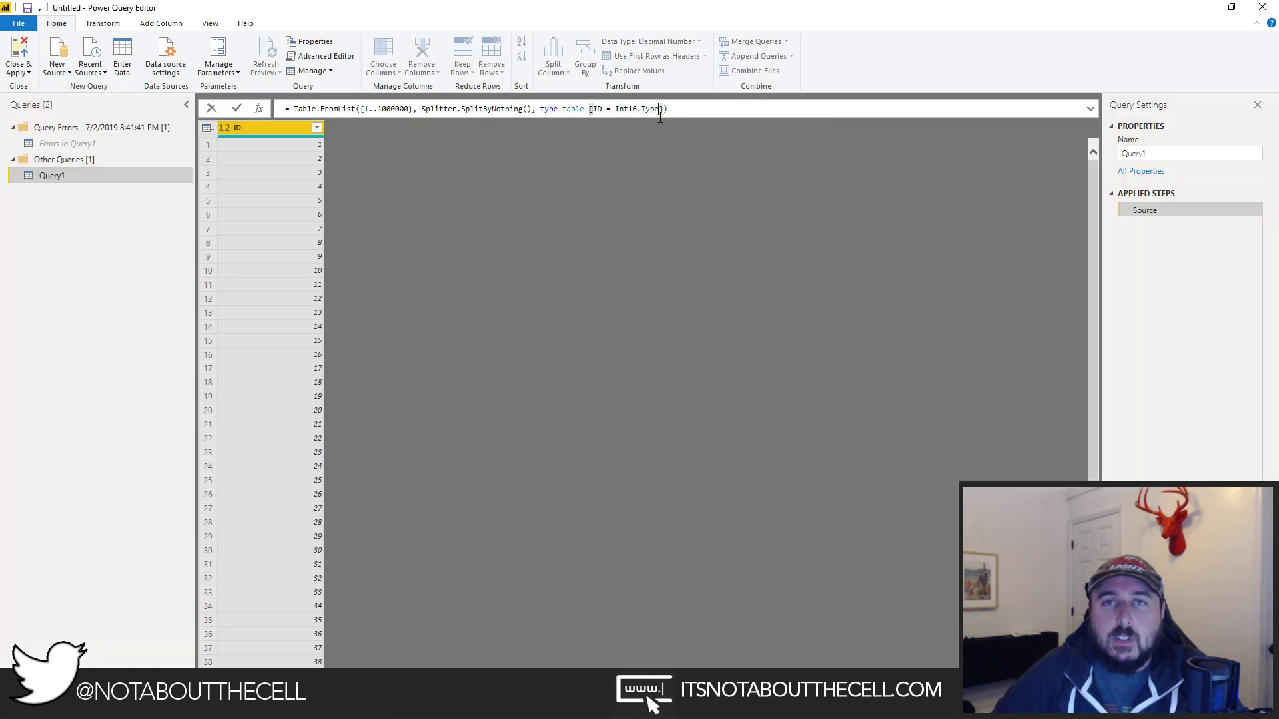
key("shift+Left")
key("shift+Left")
key("shift+Left")
key("shift+Left")
key("shift+Left")
key("ctrl+shift+Left")
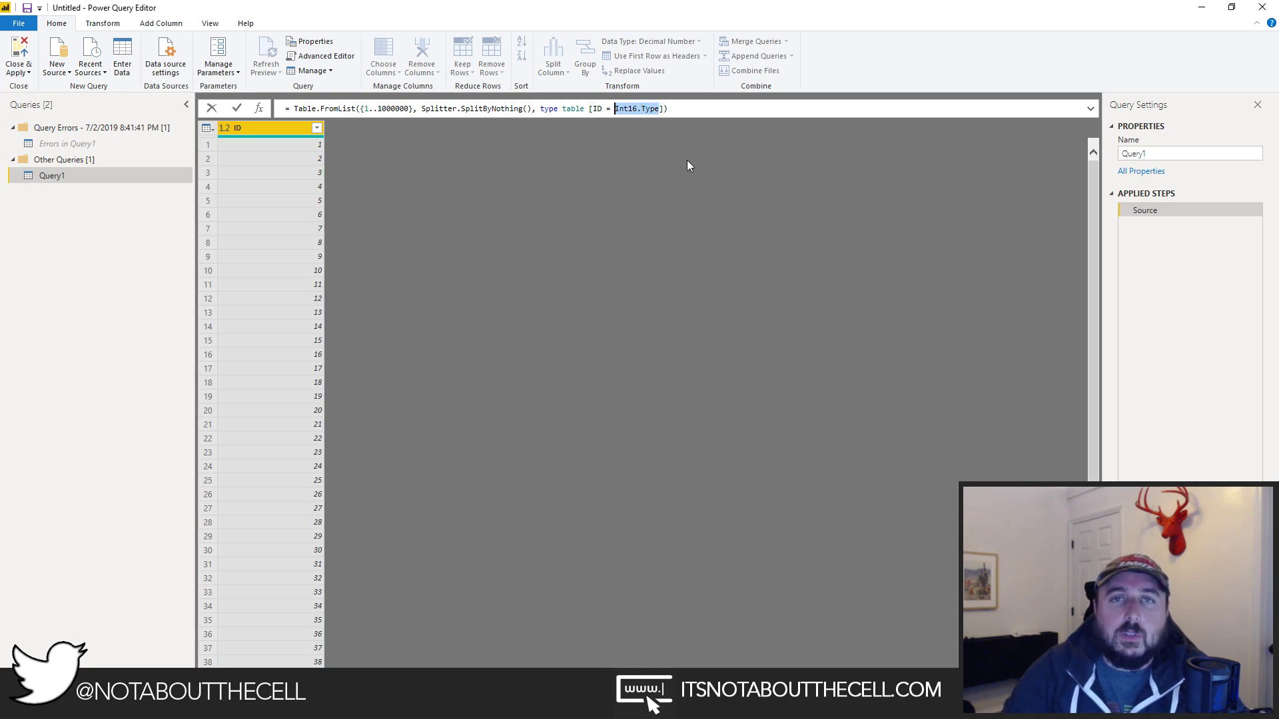
type("type any")
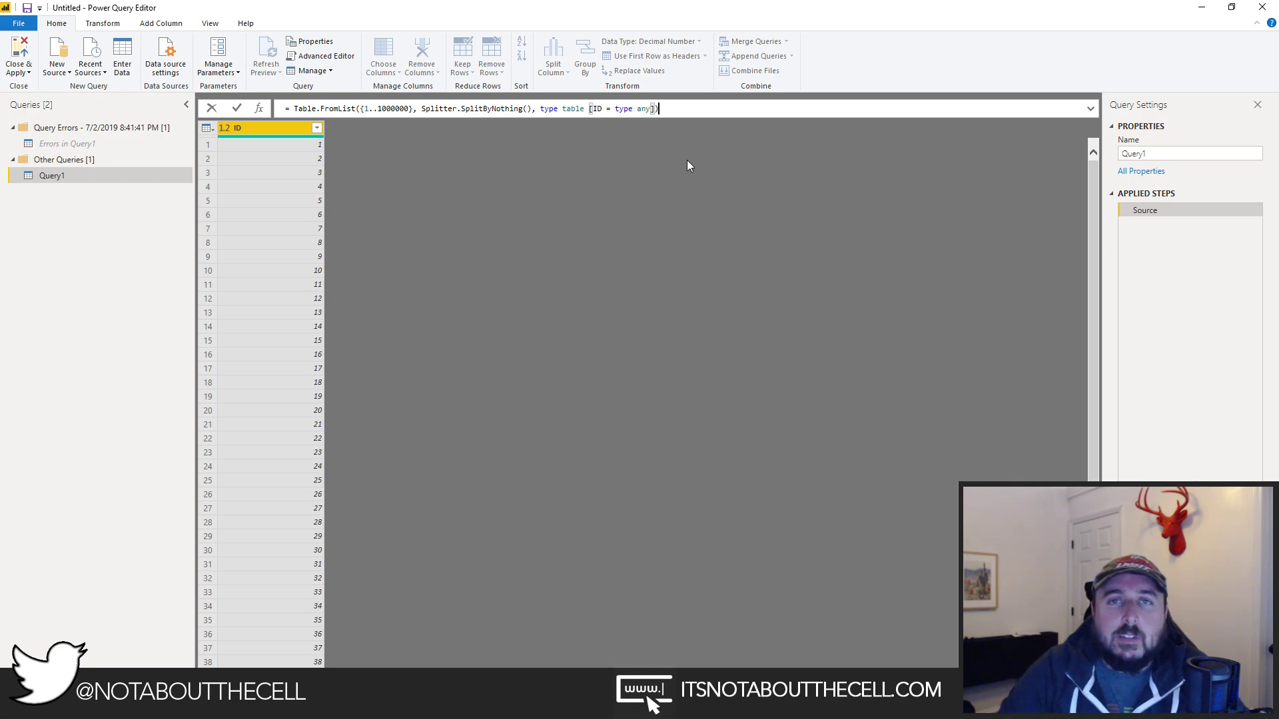
key("Return")
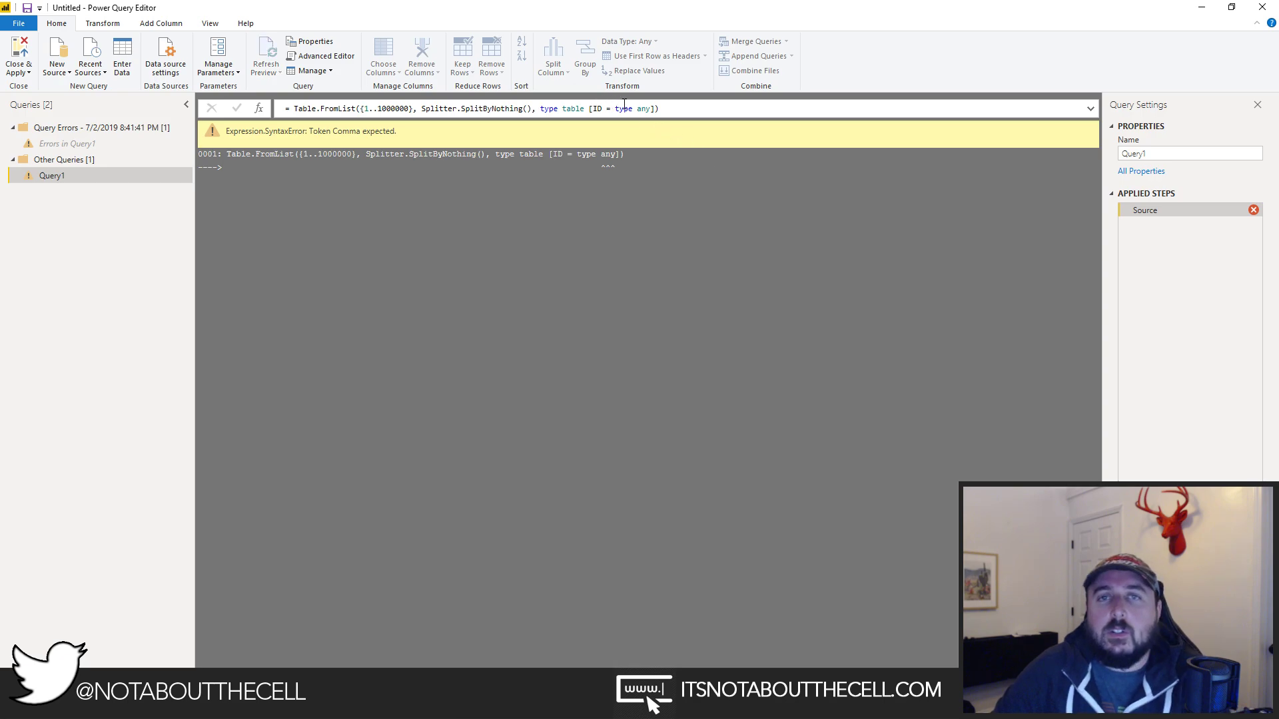
Remove the extra word type before any in the ID column's type definition and commit the formula.
double_click(623, 108)
key("Delete")
key("Return")
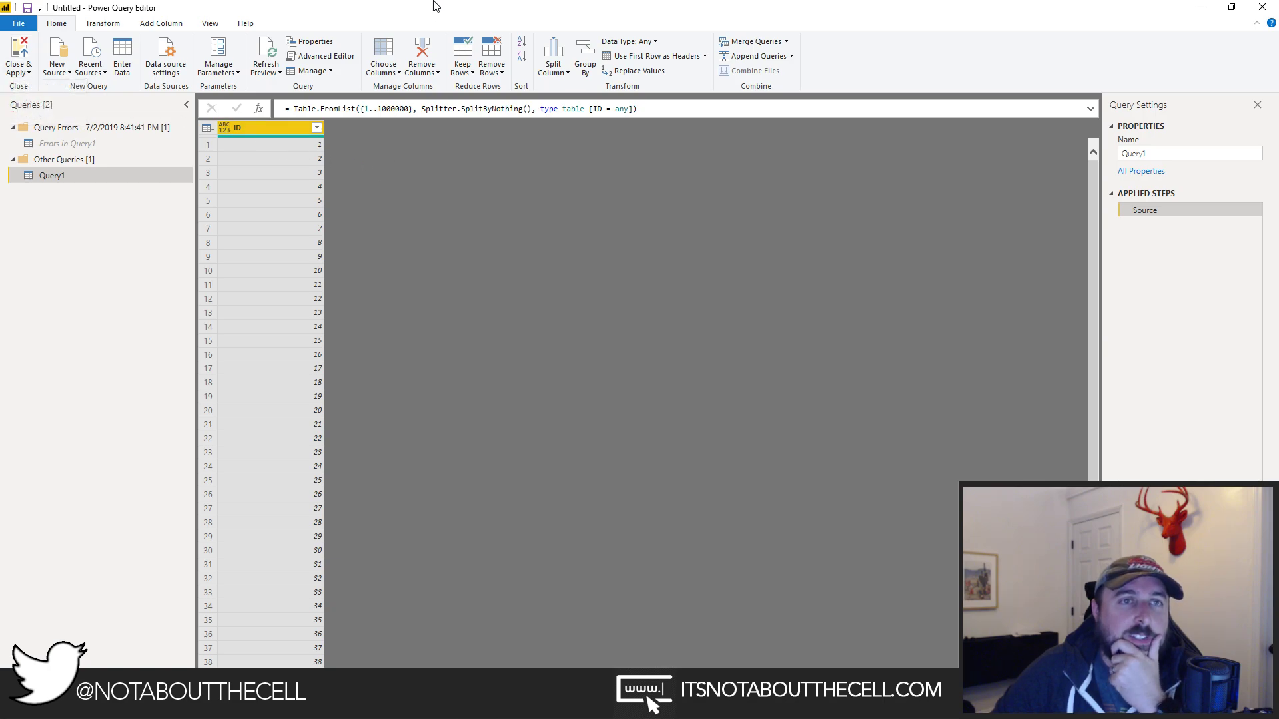
Return to the report window, examine Query1's ID column in the data view, and go back to the report view.
key("alt+Tab")
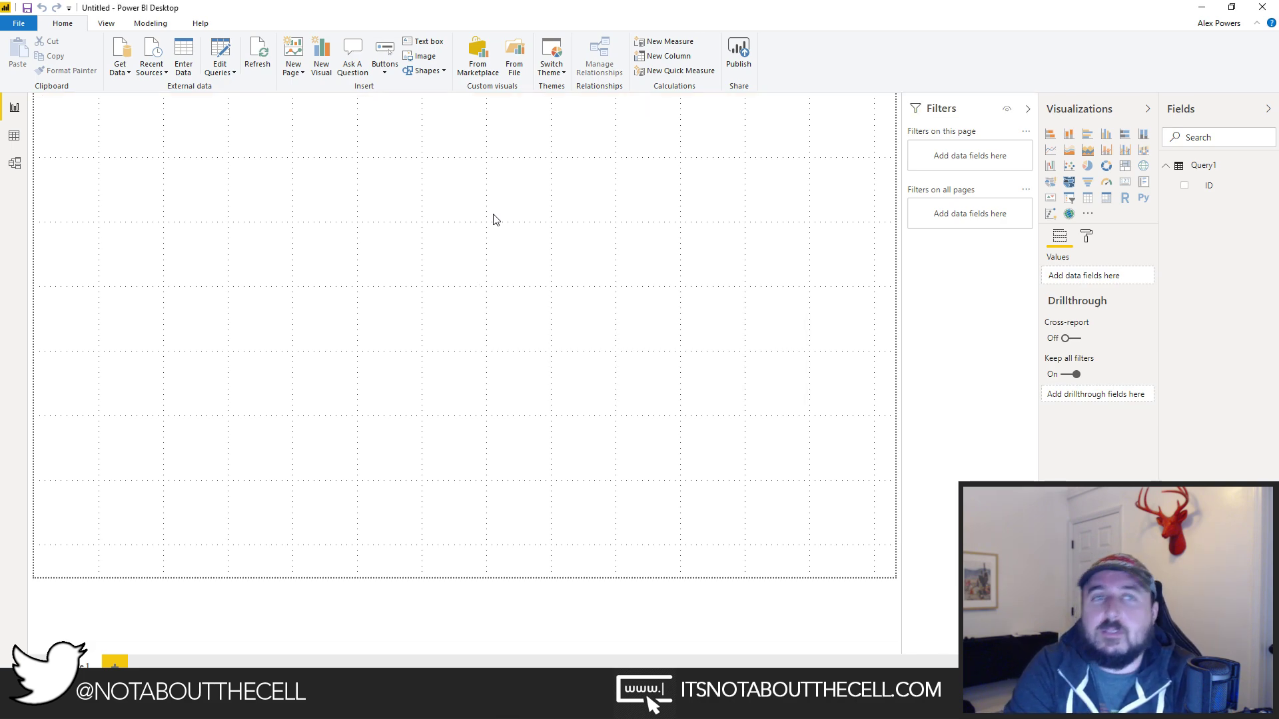
left_click(20, 137)
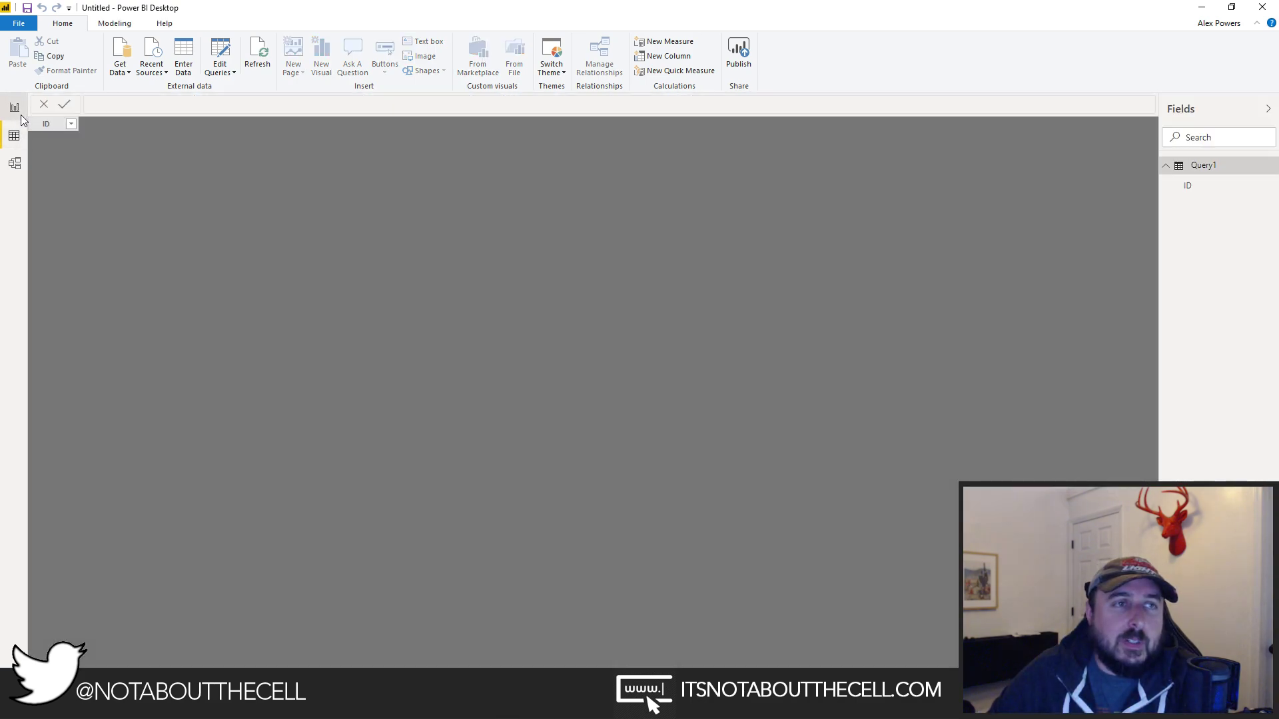
left_click(59, 130)
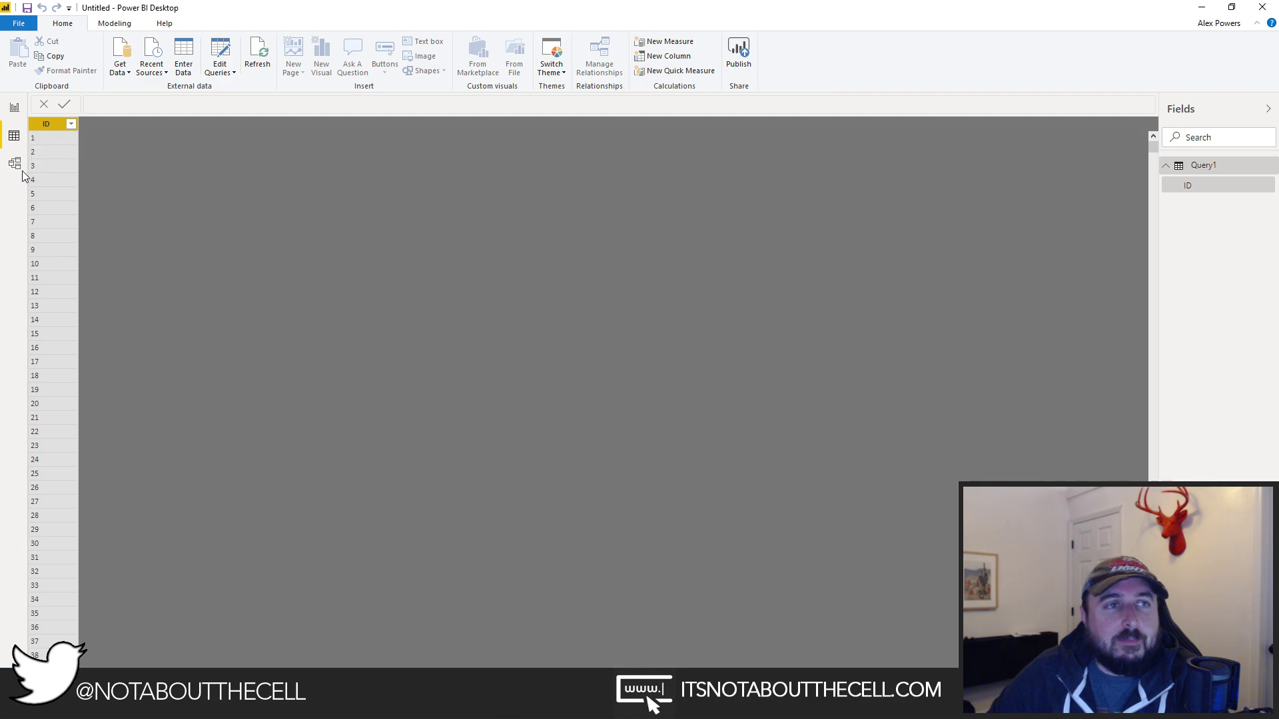
left_click(14, 108)
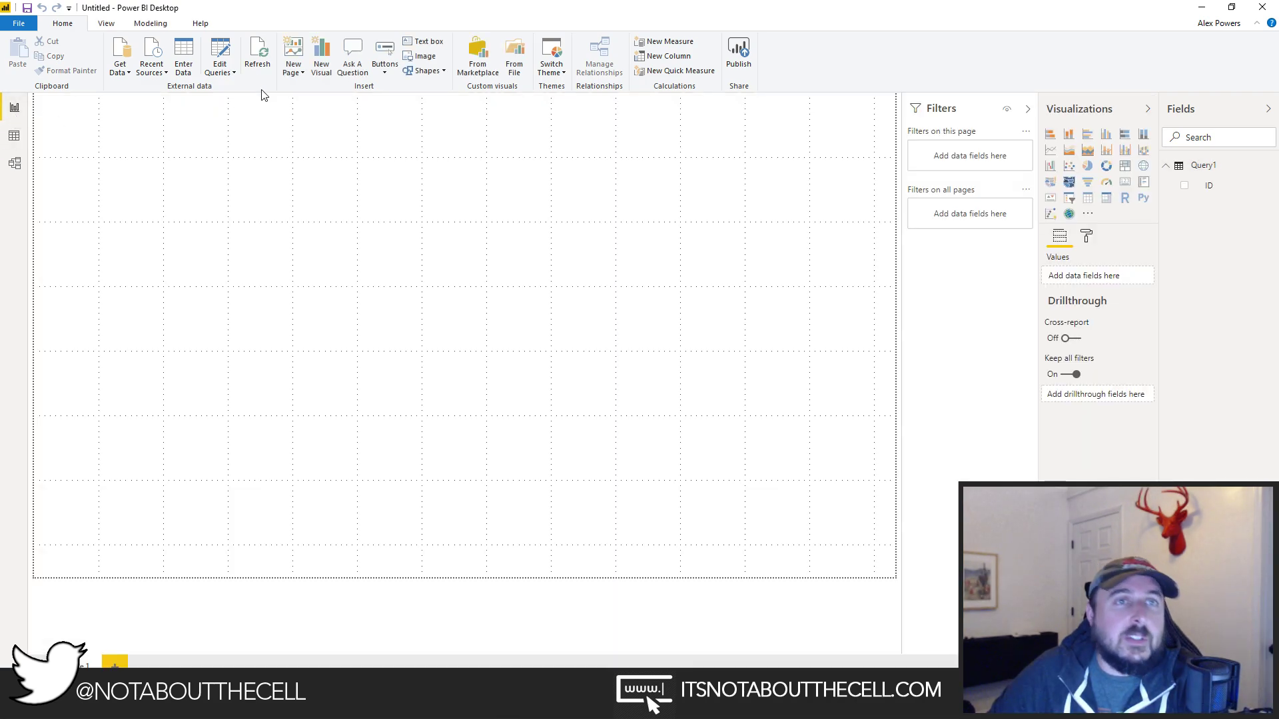
Reopen the query editor and change the ID column's type to number in Query1's source formula.
left_click(224, 71)
left_click(220, 95)
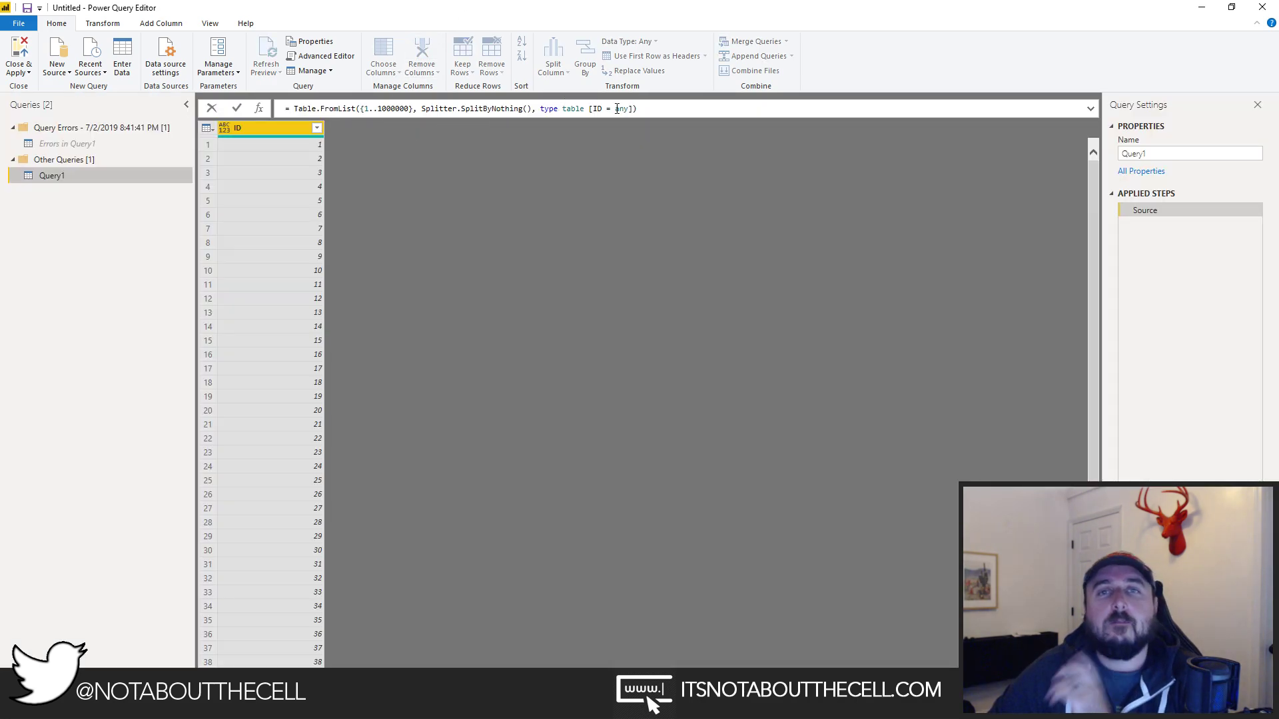
double_click(620, 108)
type("n")
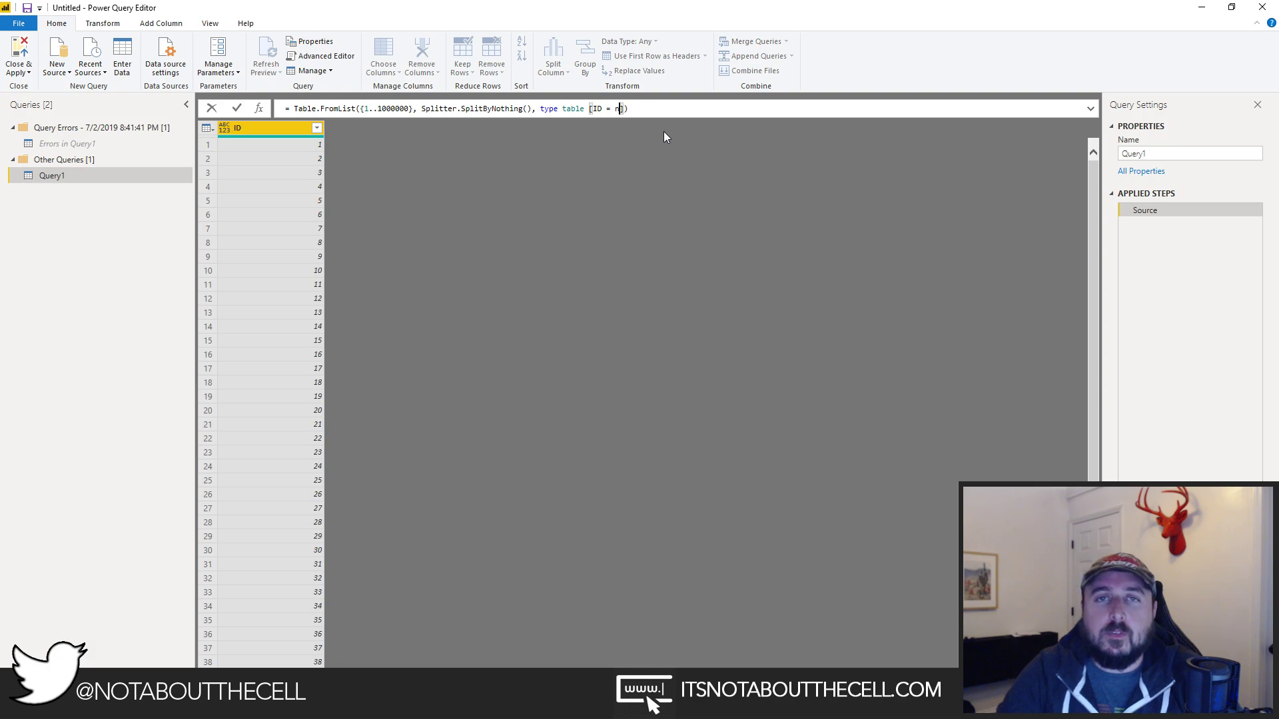
type("umber")
key("Return")
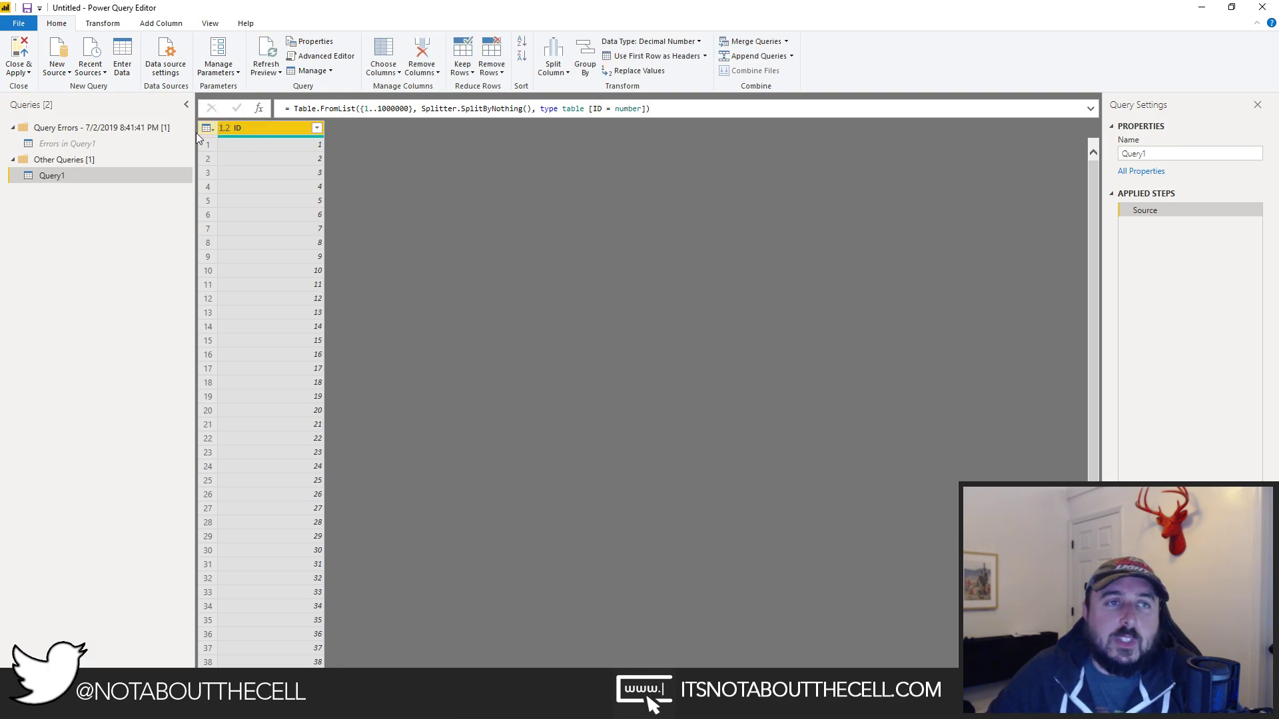
Delete the Query Errors group together with the Errors in Query1 query.
left_click(69, 145)
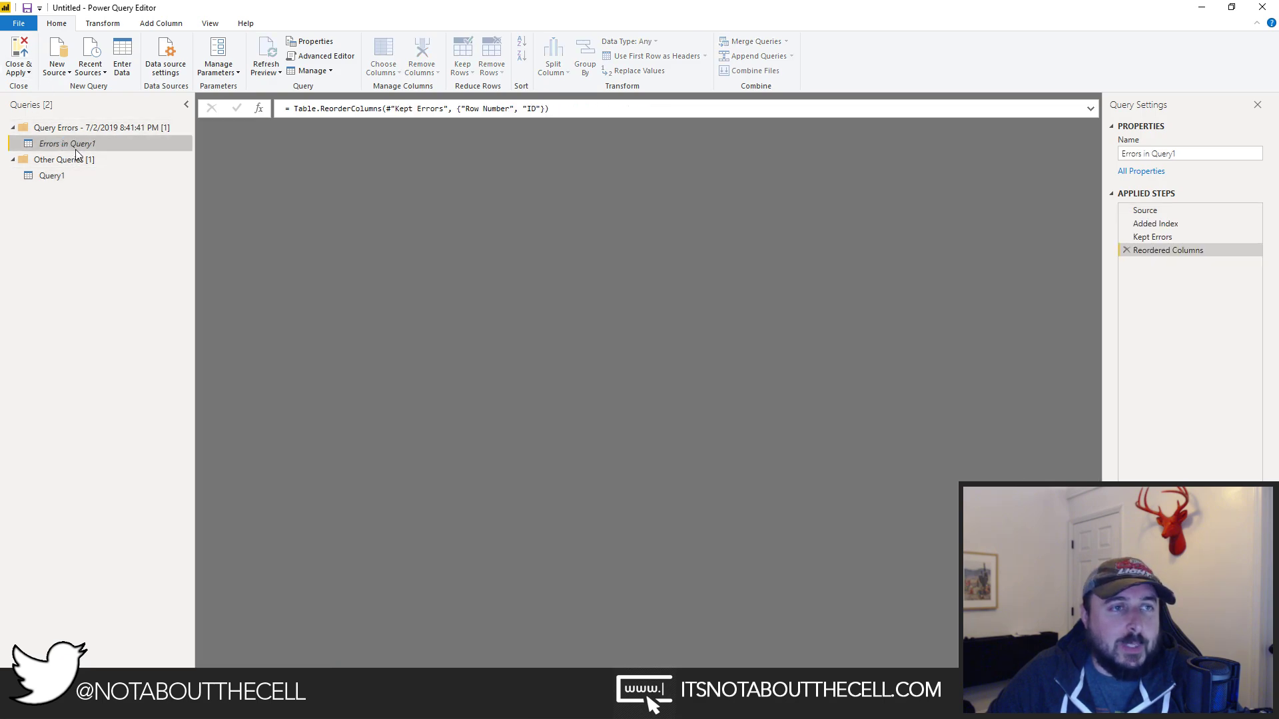
right_click(84, 147)
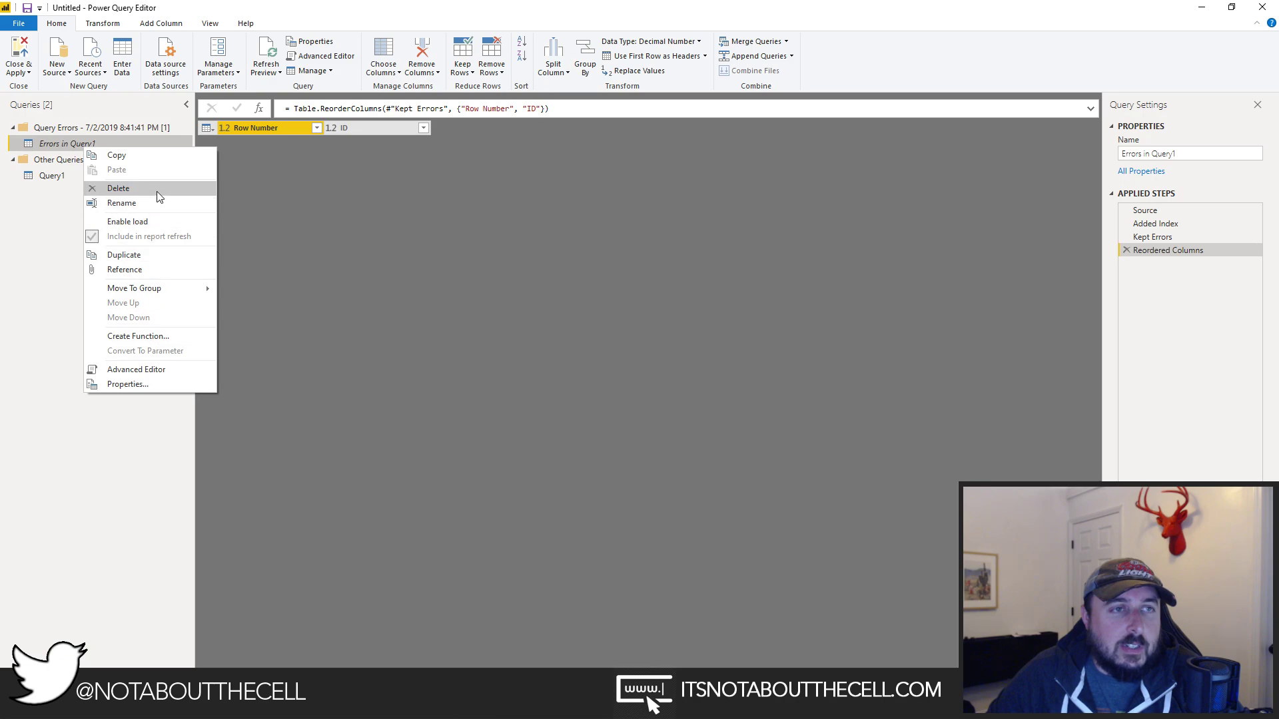
left_click(65, 130)
right_click(66, 131)
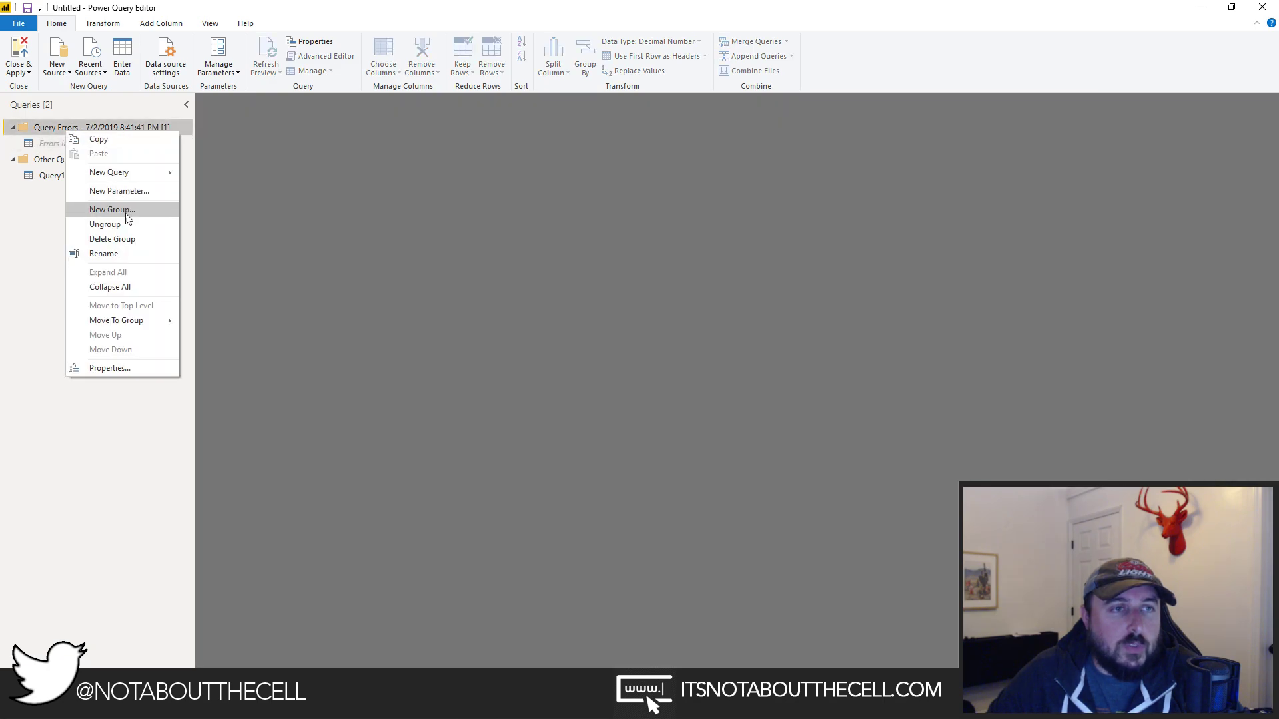
left_click(135, 241)
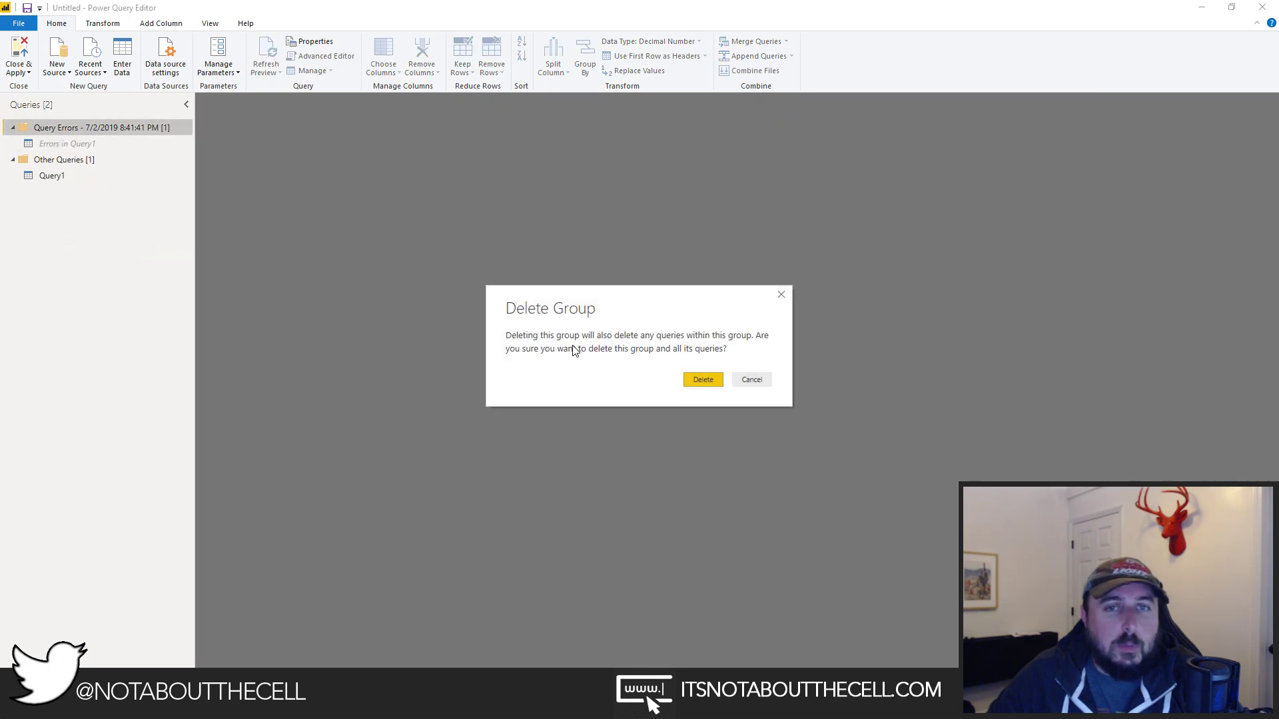
left_click(704, 382)
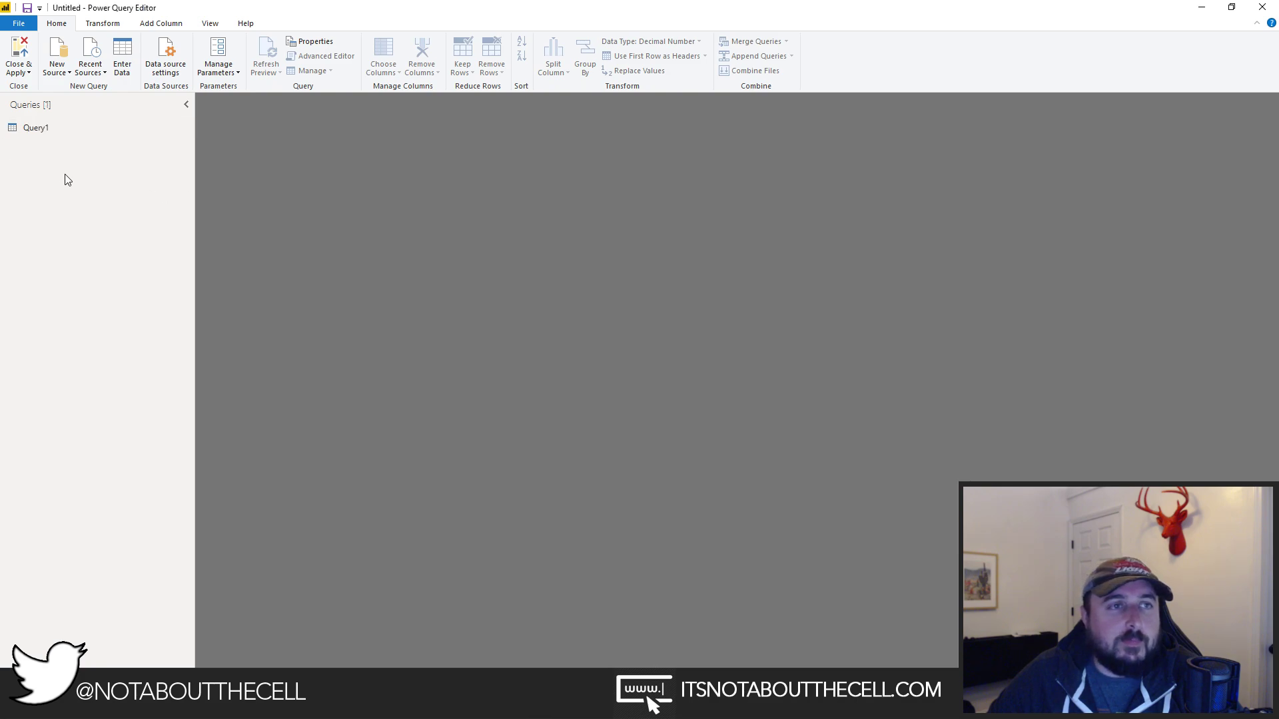
Select Query1, then close the query editor and apply the changes to load it.
left_click(53, 128)
left_click(19, 71)
left_click(34, 87)
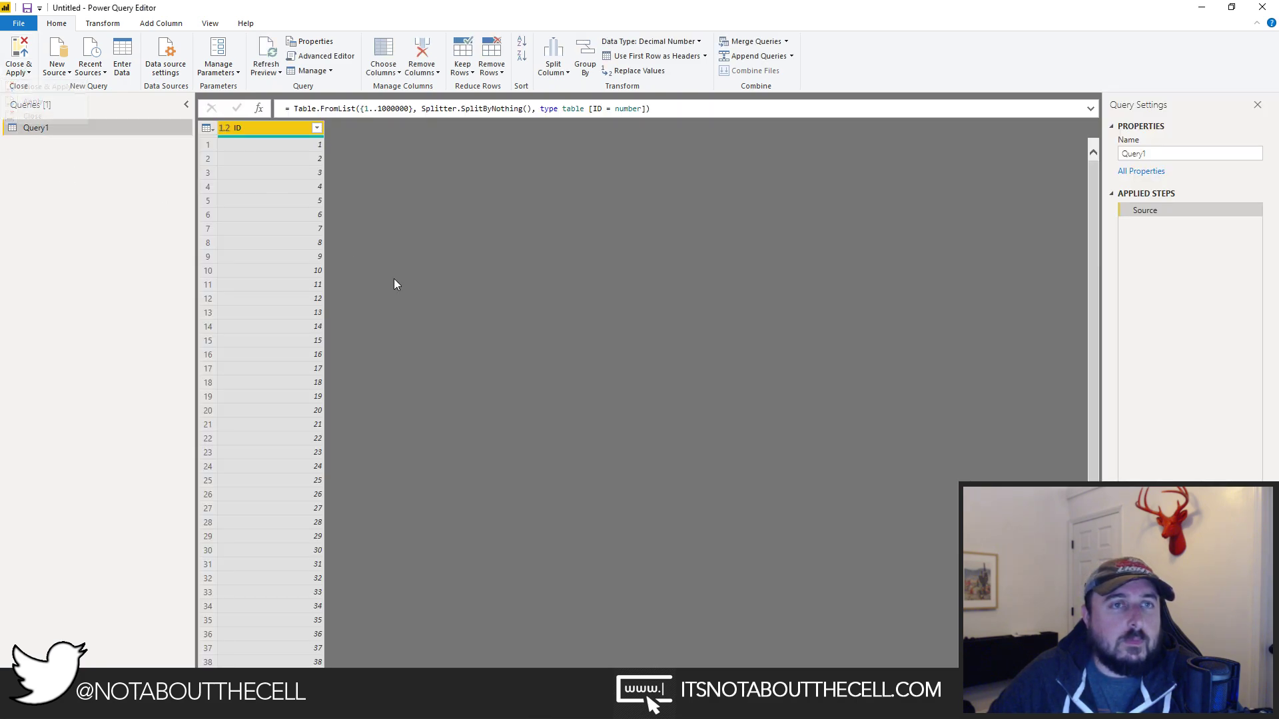
Switch to Excel, create a blank workbook and maximize its window.
key("super")
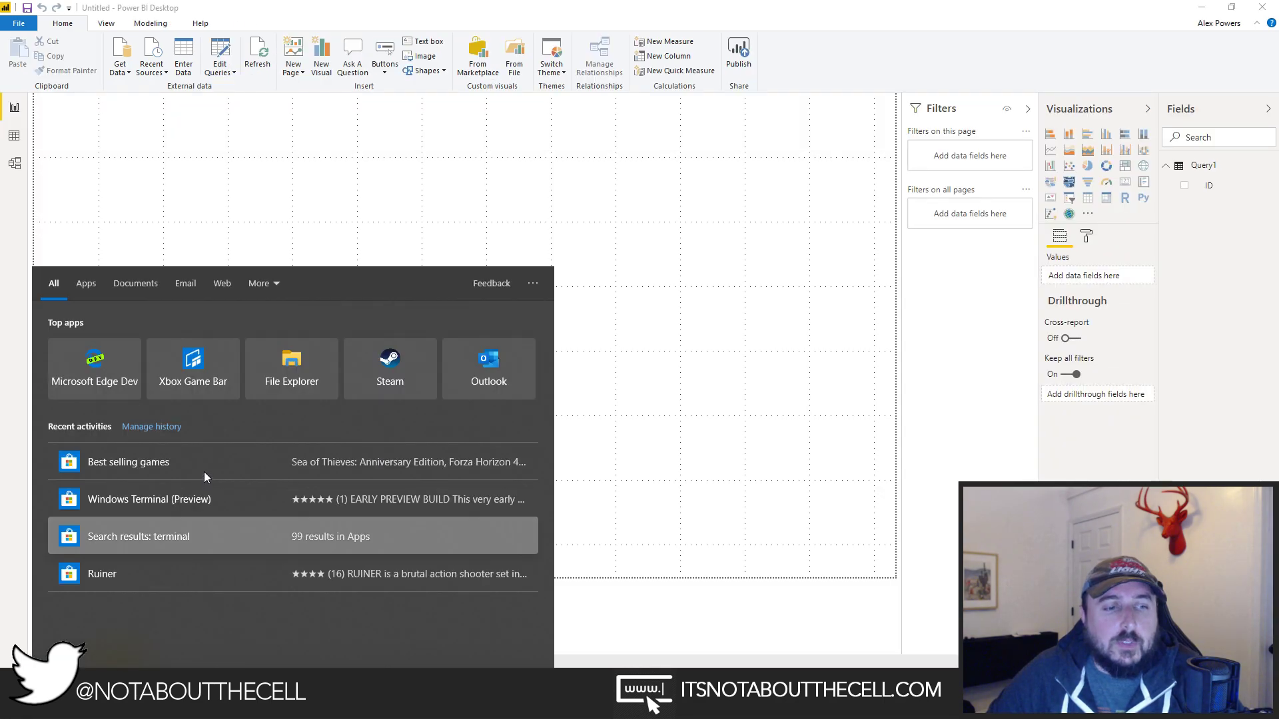
type("exce")
left_click(137, 358)
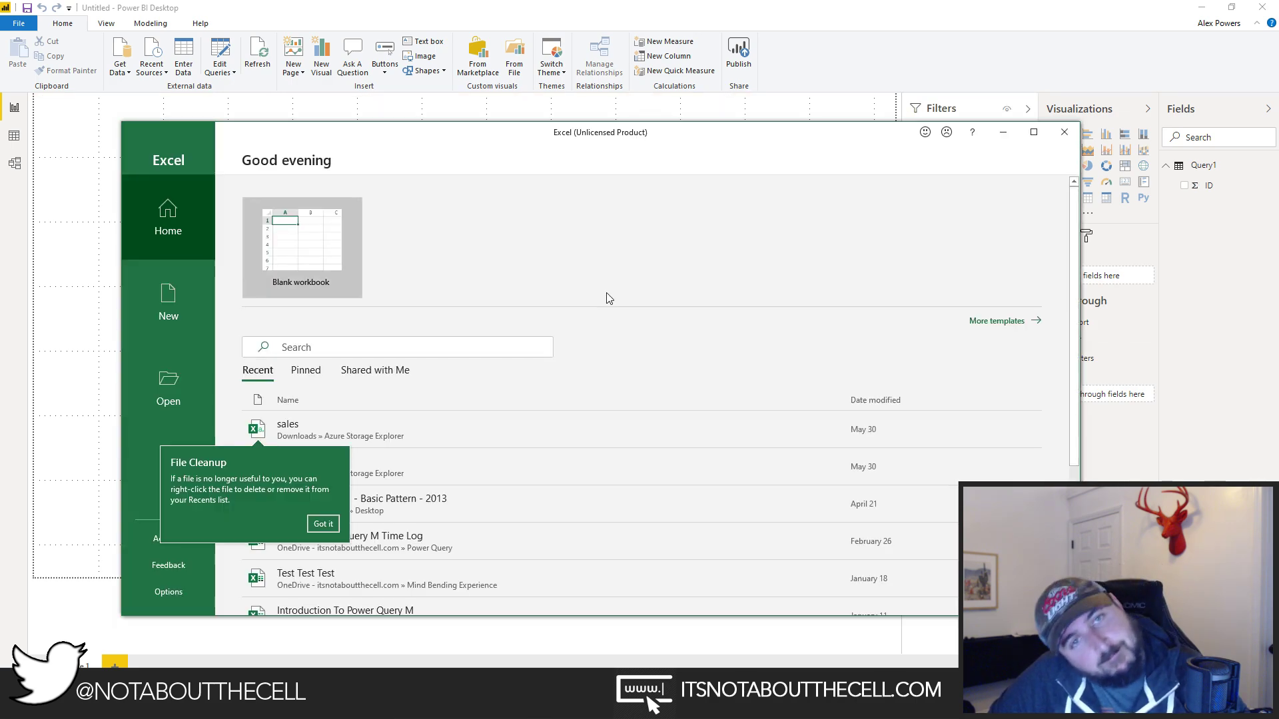
left_click(330, 257)
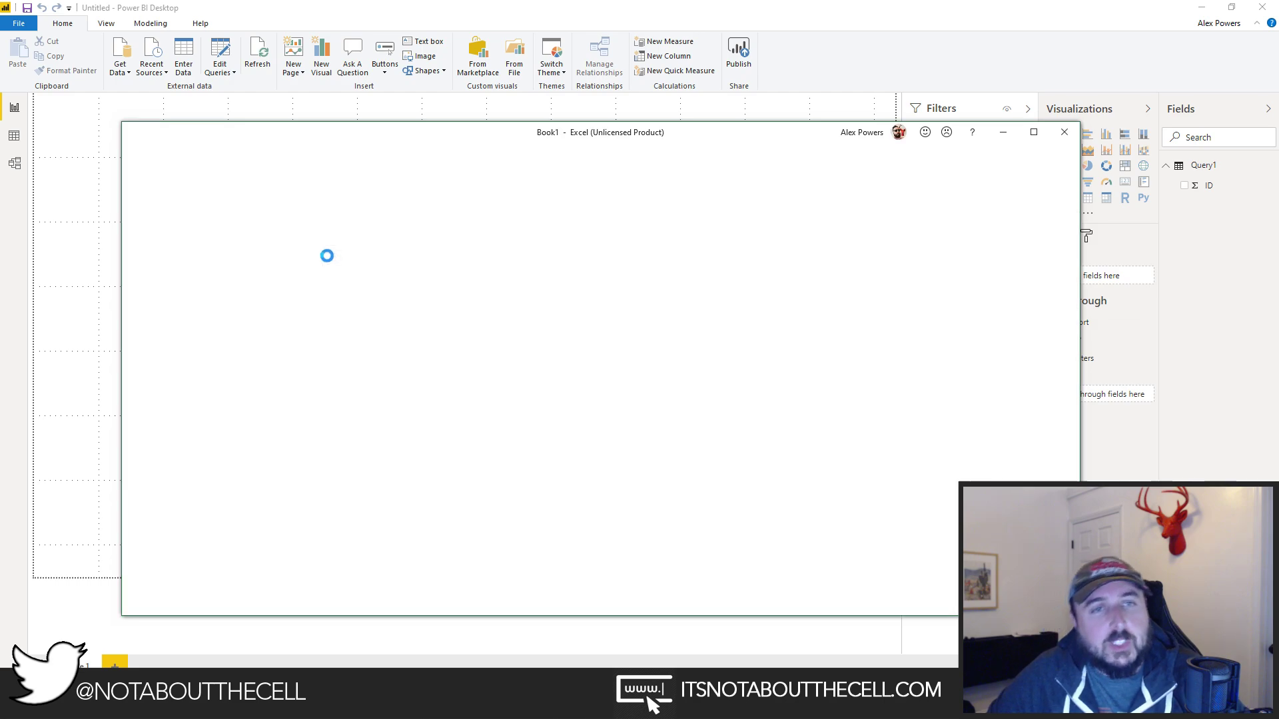
double_click(781, 136)
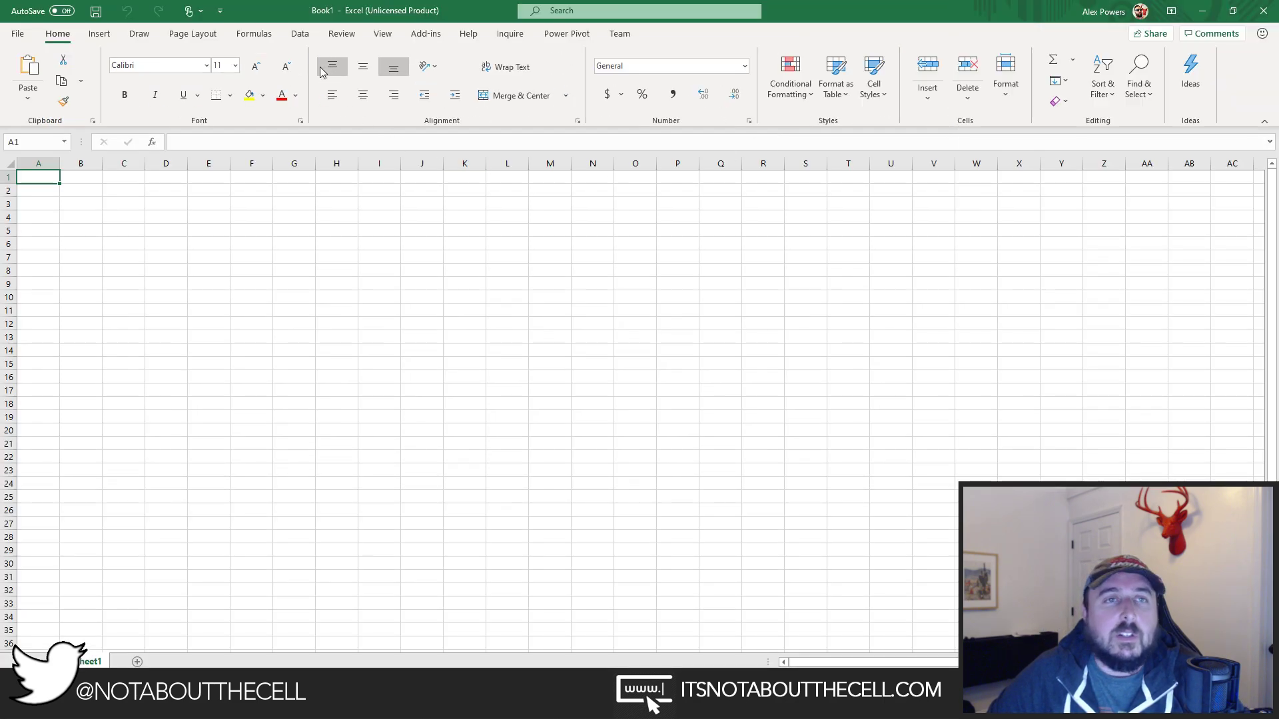
Create a blank query from Excel's other data sources.
left_click(300, 34)
left_click(26, 79)
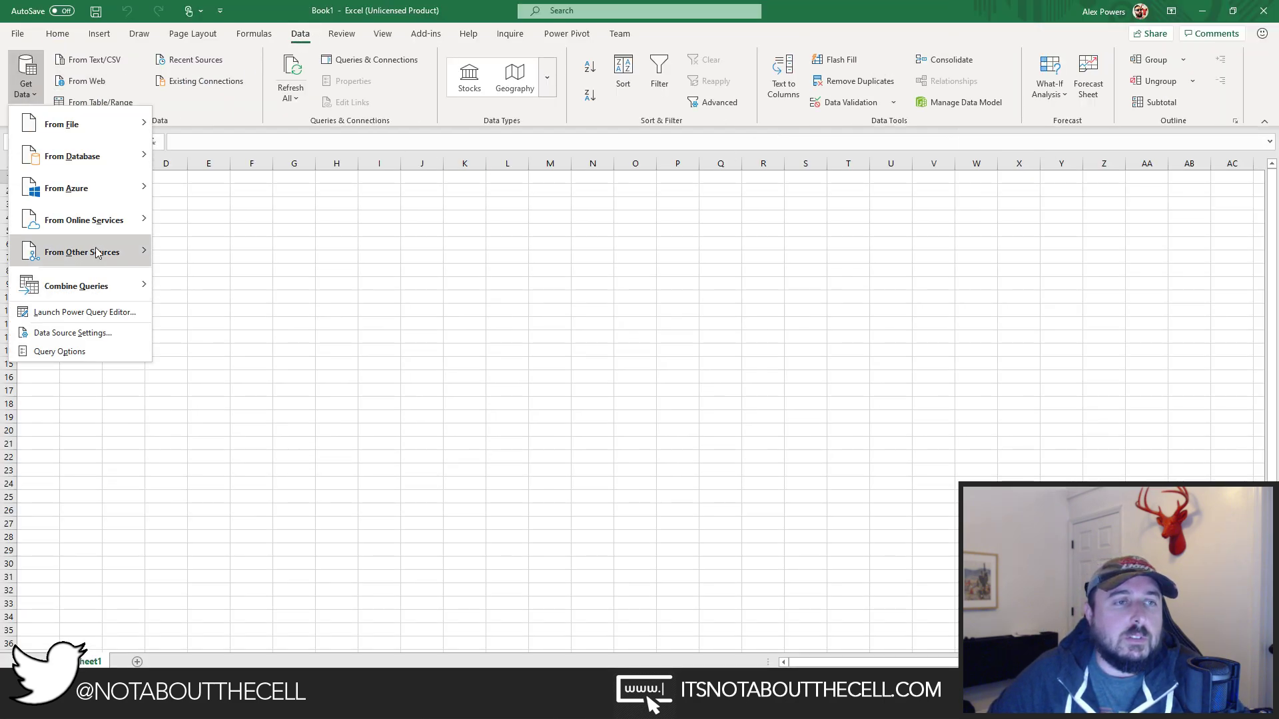
mouse_move(98, 253)
left_click(230, 573)
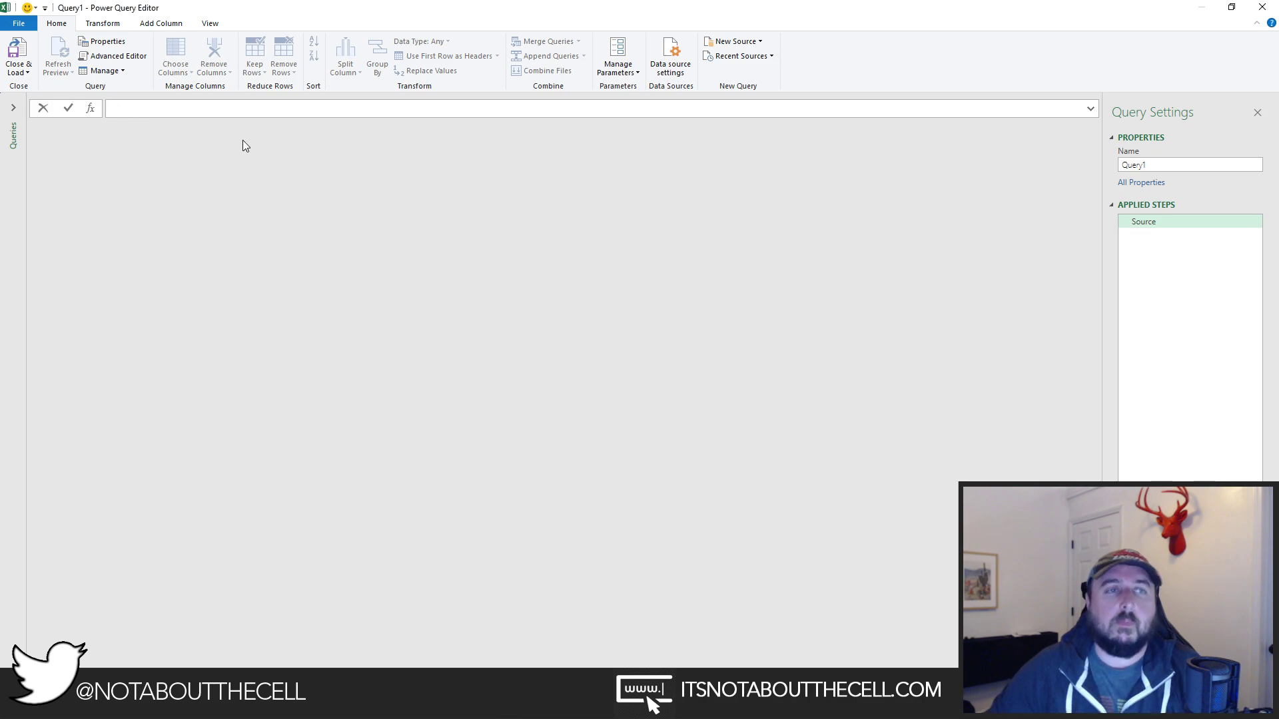
Enter a list formula for the numbers {1..100000} in the blank query.
type("={}")
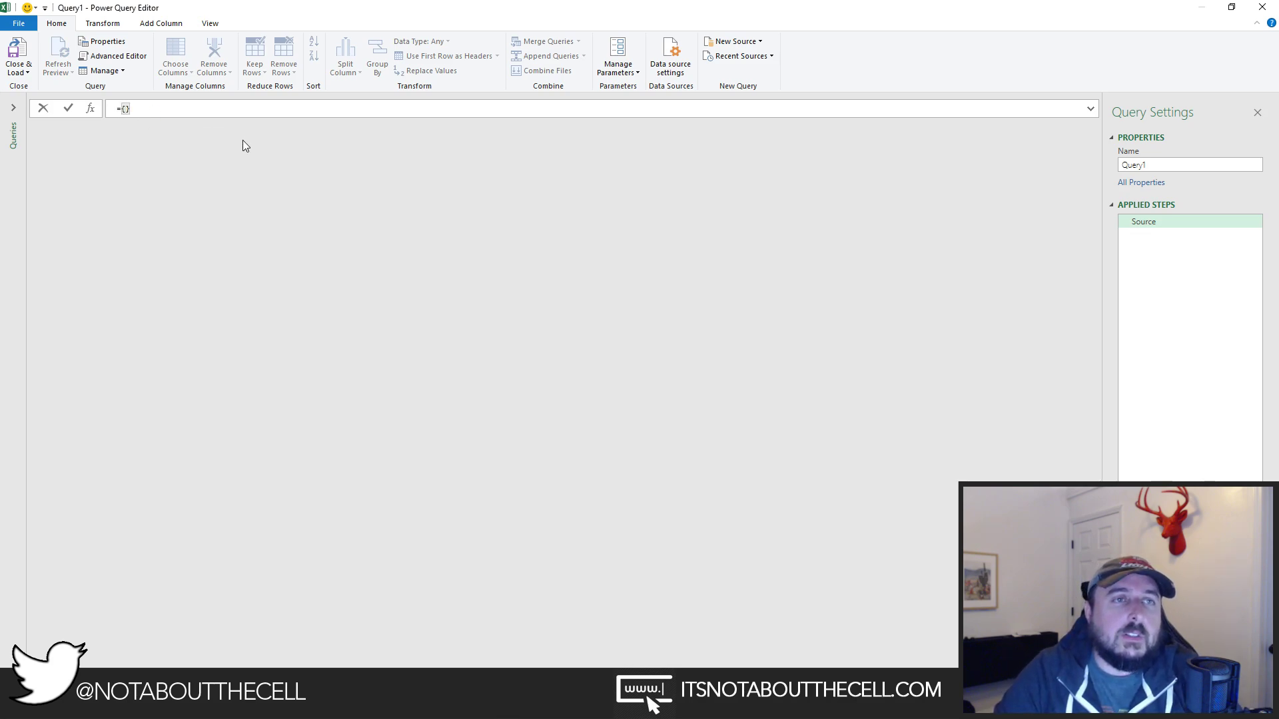
type("1..100")
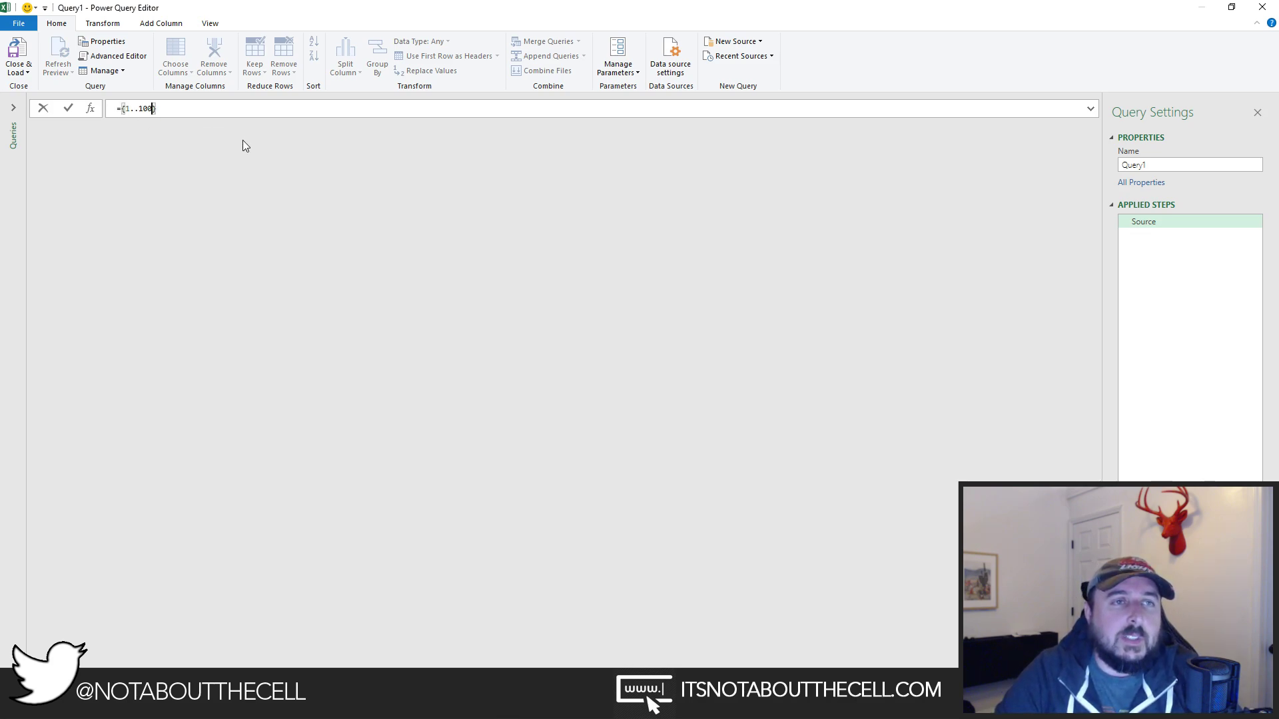
type("000")
Wrap the number list in a Table.FromList function, with the list as its first argument.
key("Home")
key("Right")
key("Right")
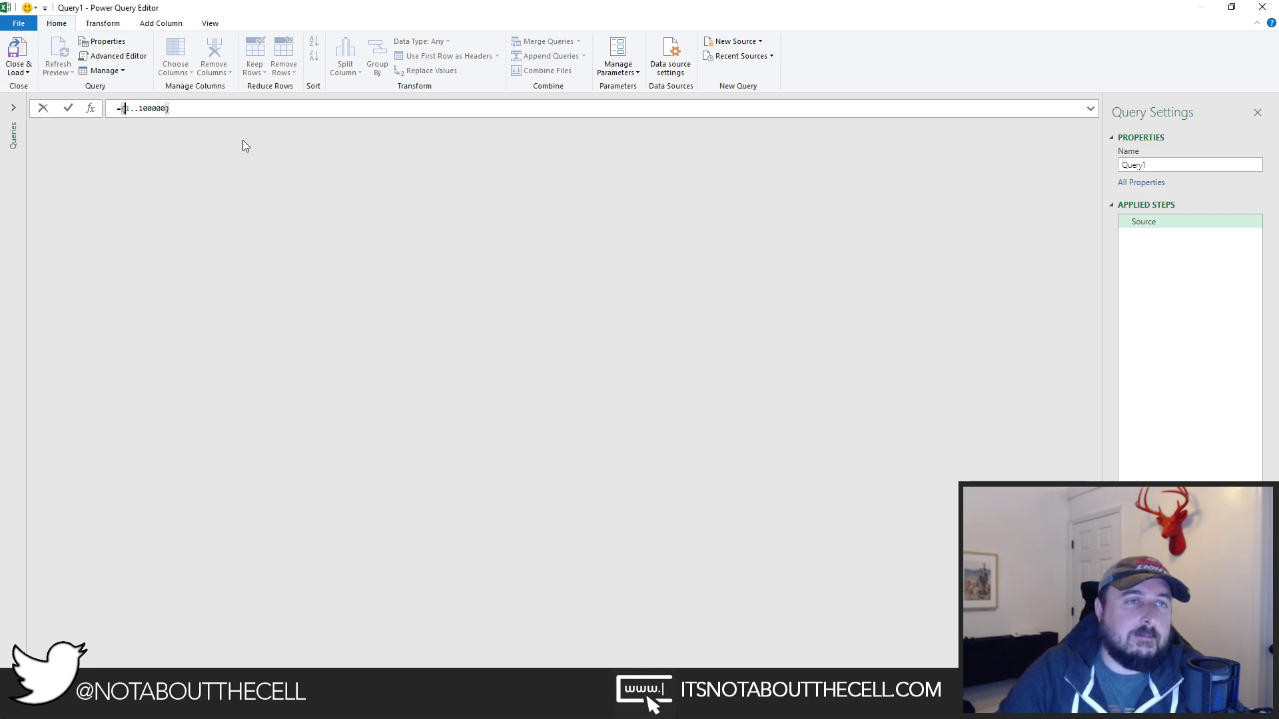
type("Table.")
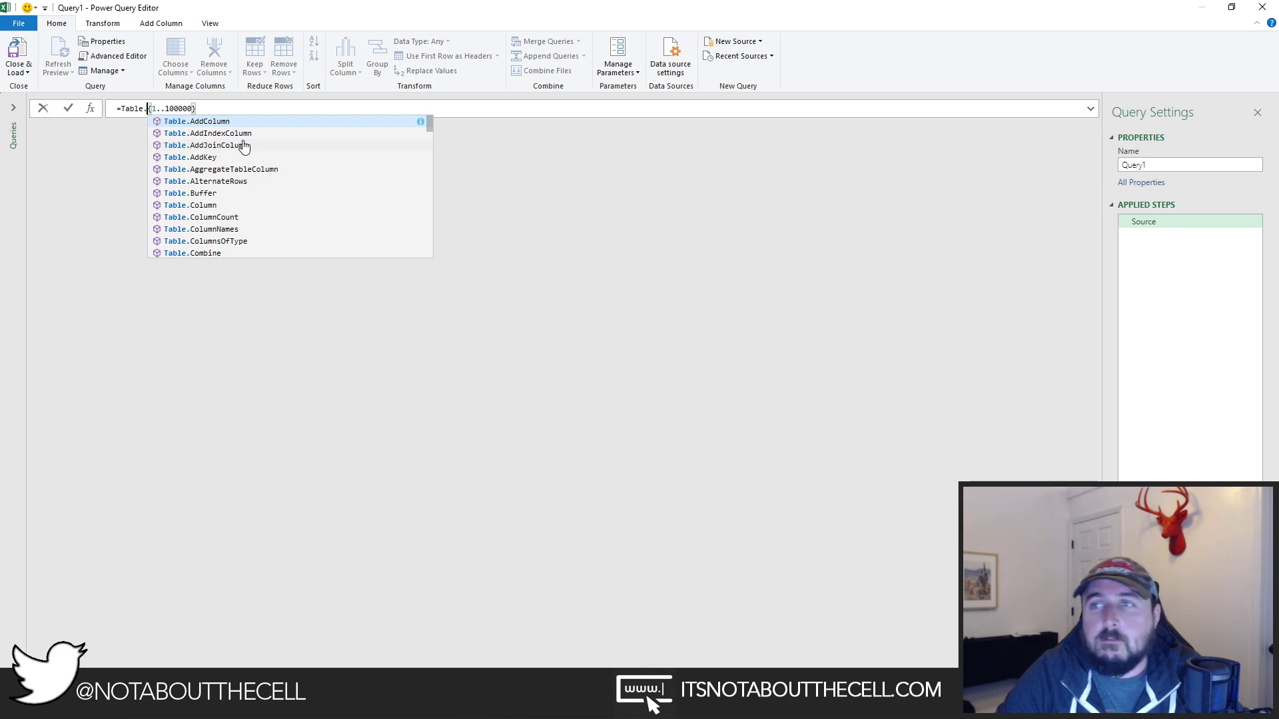
type("Add")
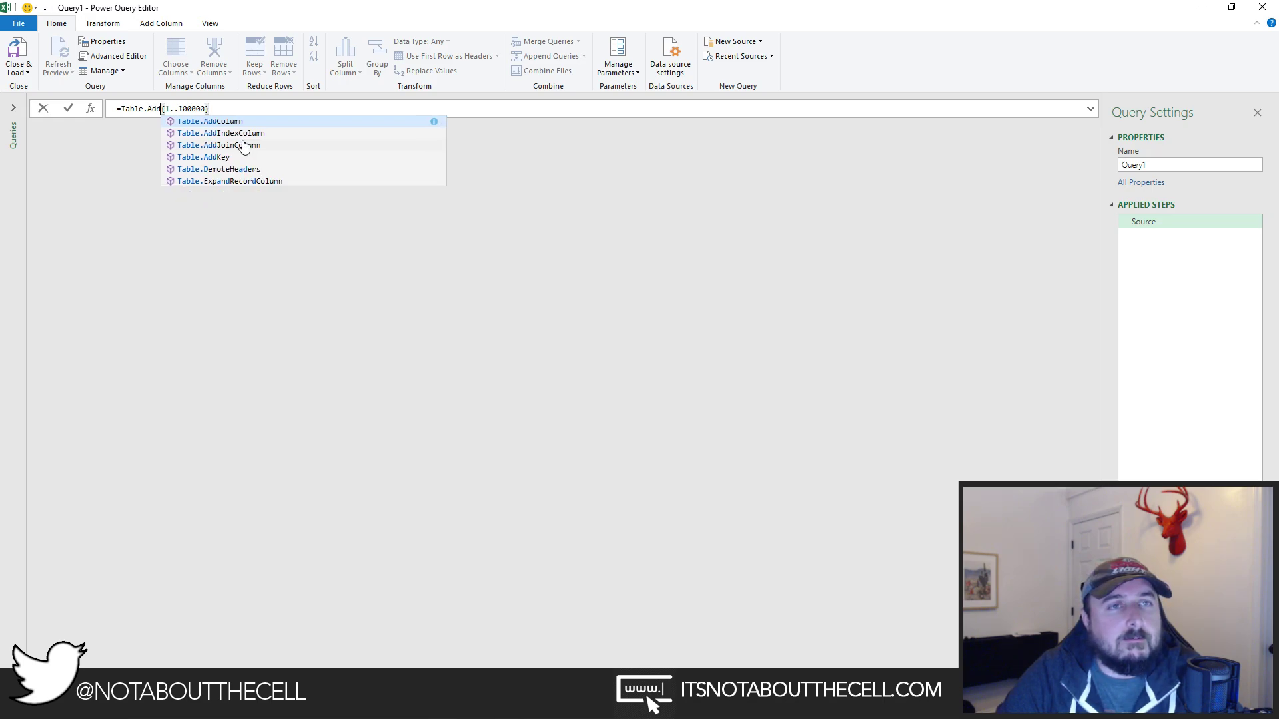
key("BackSpace")
key("BackSpace")
key("BackSpace")
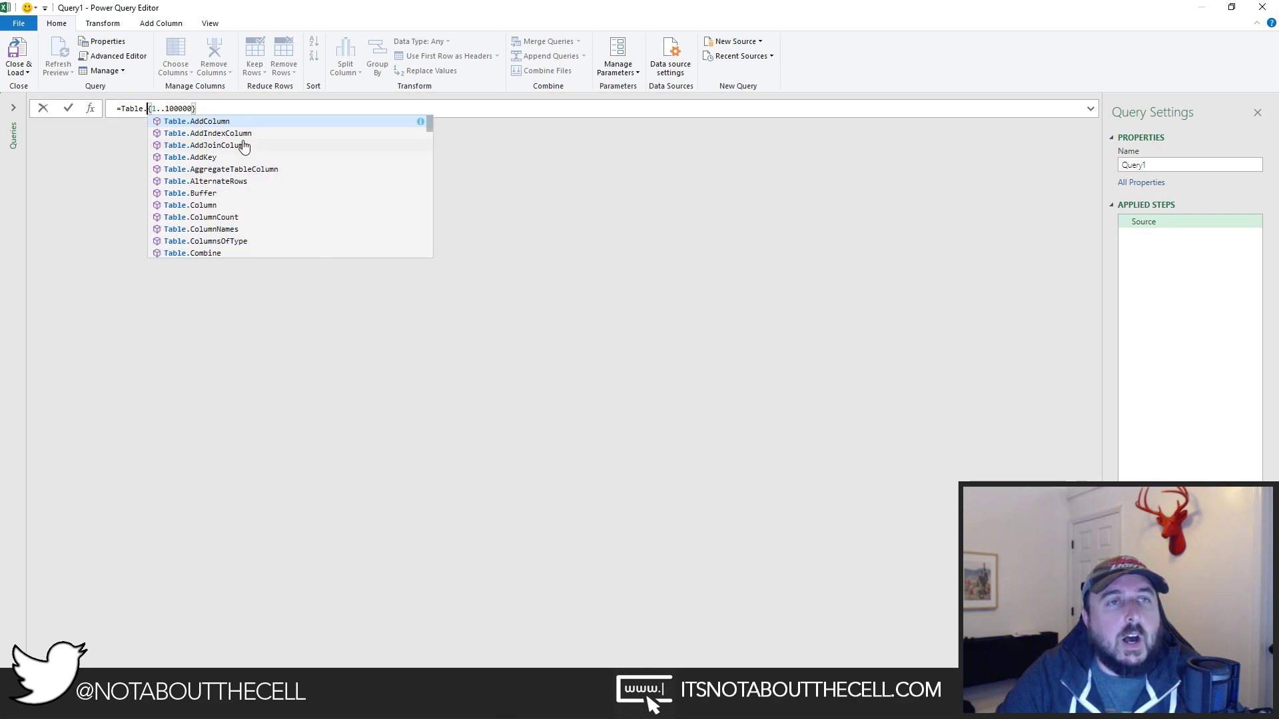
type("FromList(")
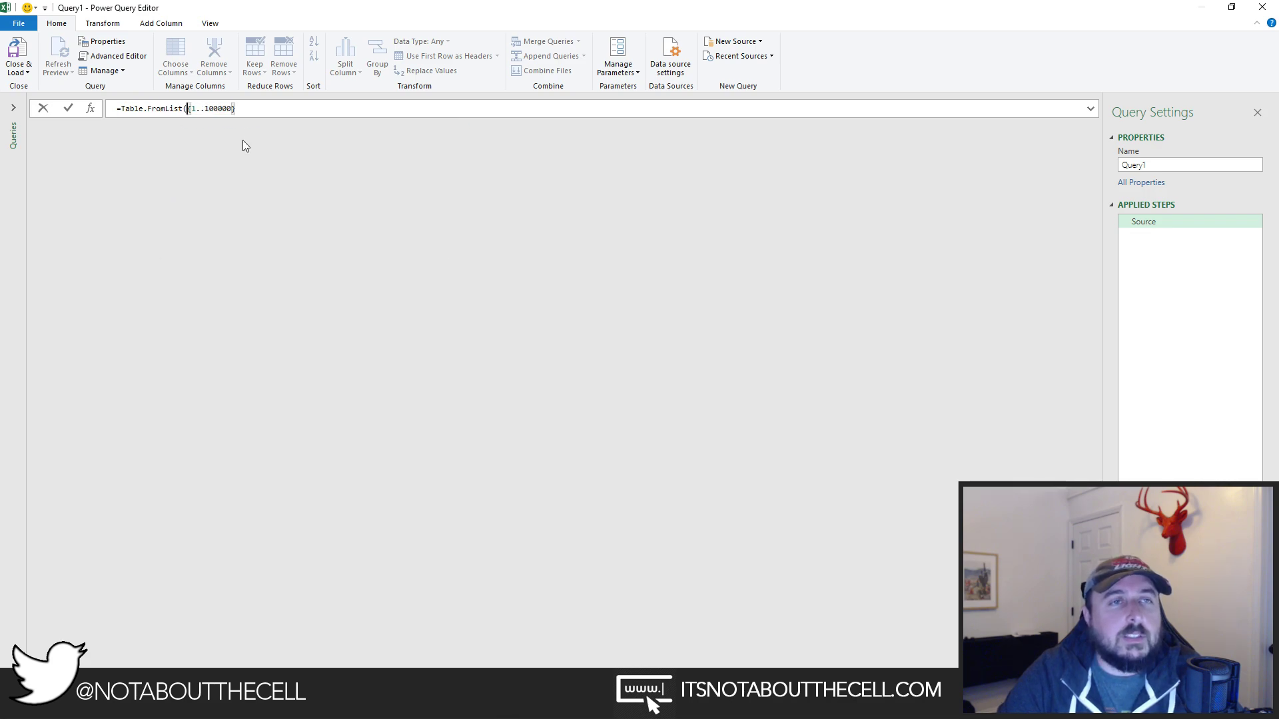
Set the upper limit of the list inside Table.FromList to 1000000, leaving the formula ready for its second argument.
key("End")
type(", Spl")
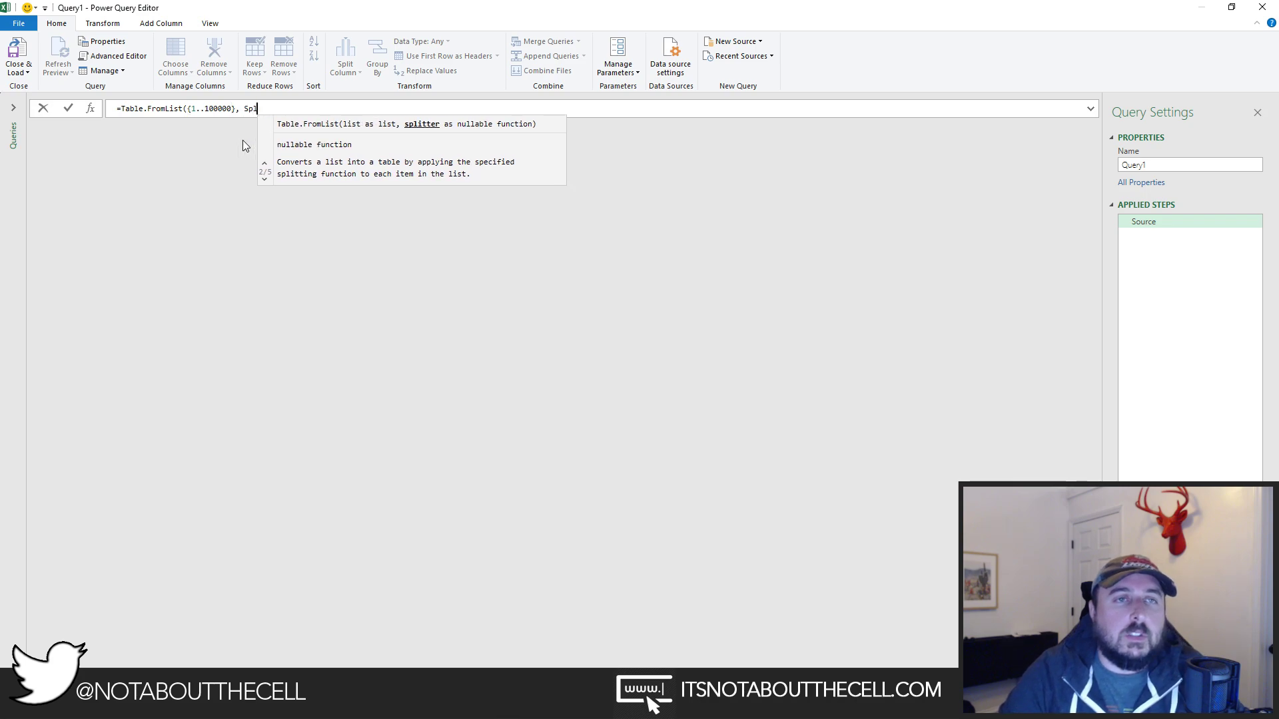
type("itter.Split")
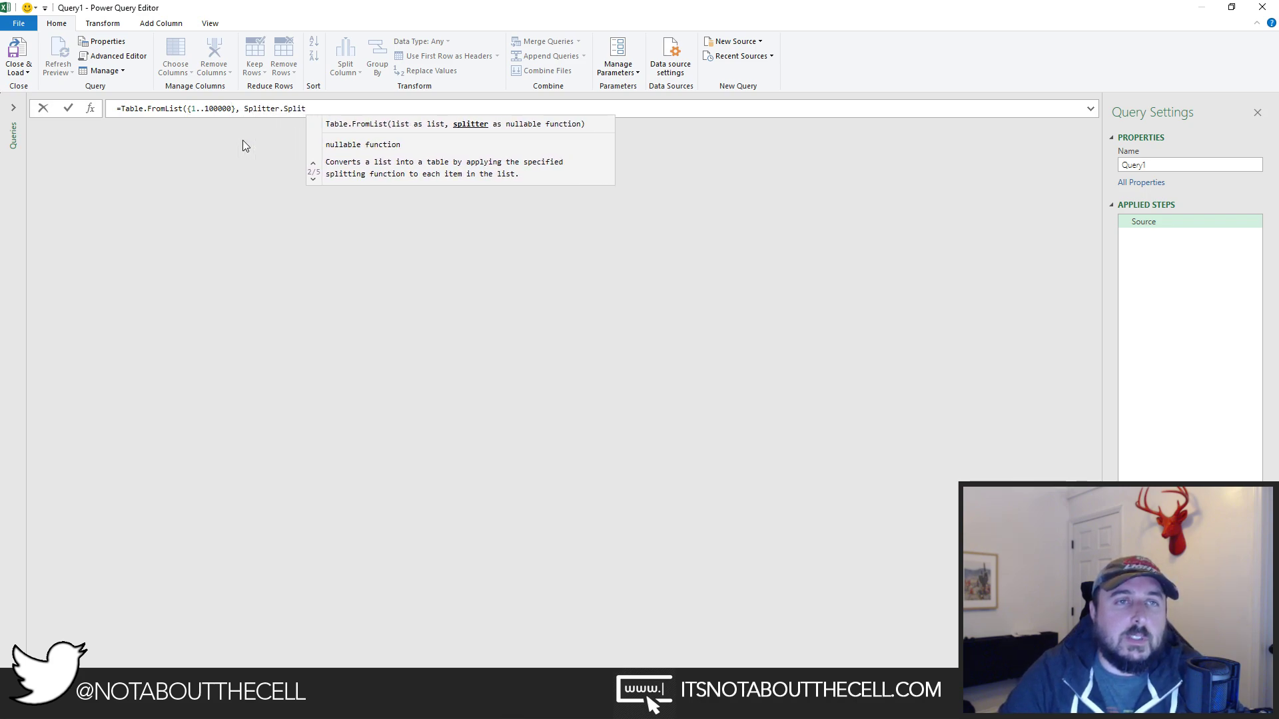
key("BackSpace")
key("BackSpace")
key("BackSpace")
key("BackSpace")
key("BackSpace")
key("BackSpace")
key("BackSpace")
key("BackSpace")
key("BackSpace")
key("BackSpace")
key("BackSpace")
key("BackSpace")
key("BackSpace")
key("BackSpace")
key("BackSpace")
key("BackSpace")
key("BackSpace")
key("BackSpace")
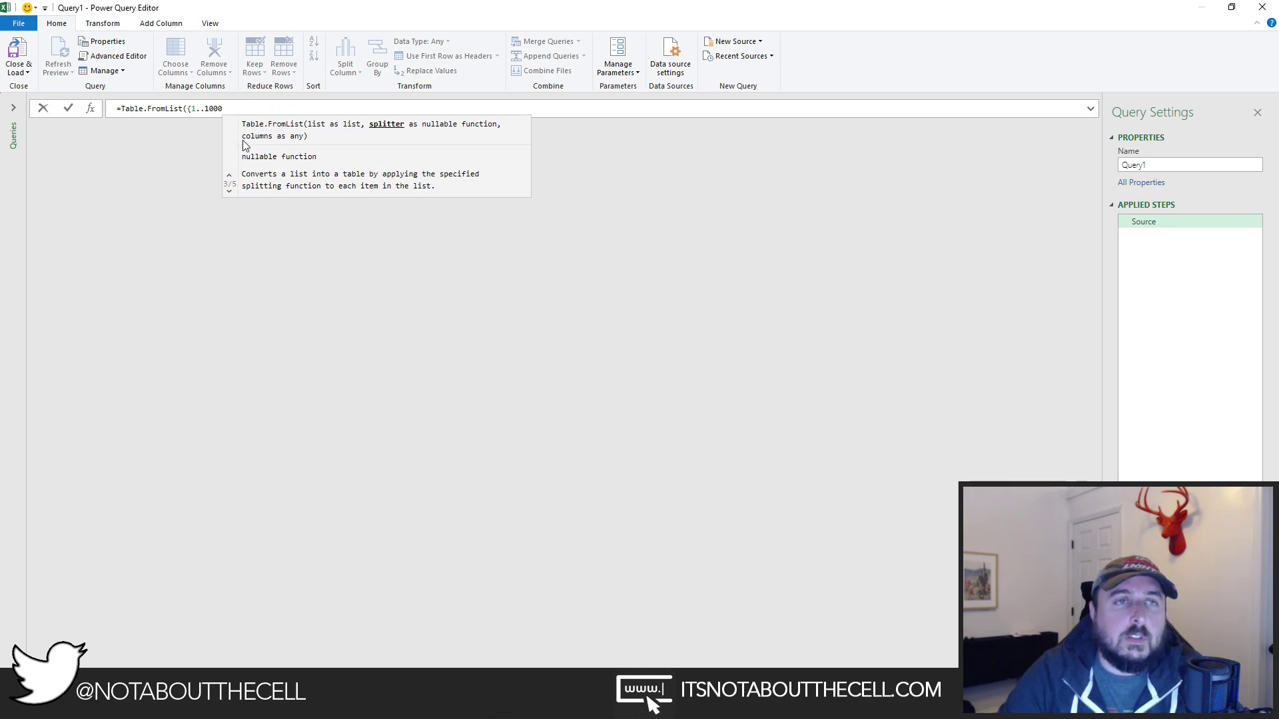
type("000}, ")
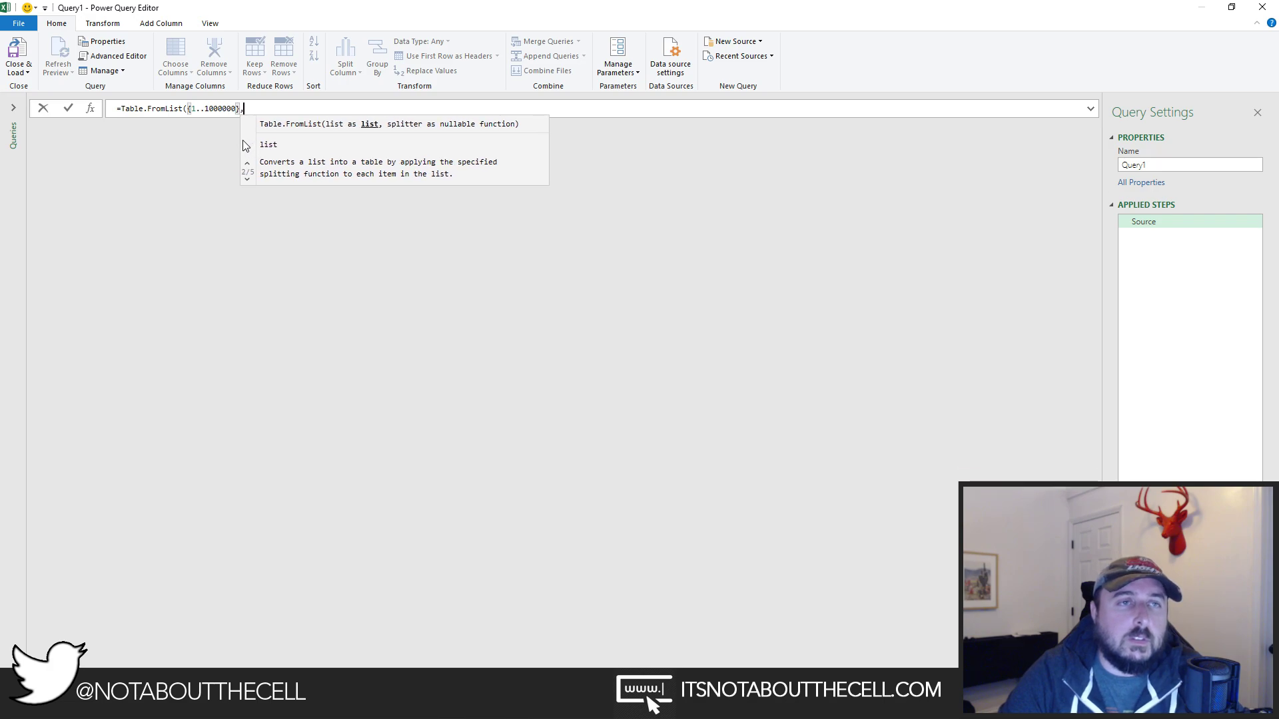
Add Splitter.SplitByNothing() as the splitter argument of Table.FromList.
type("Splitter.S")
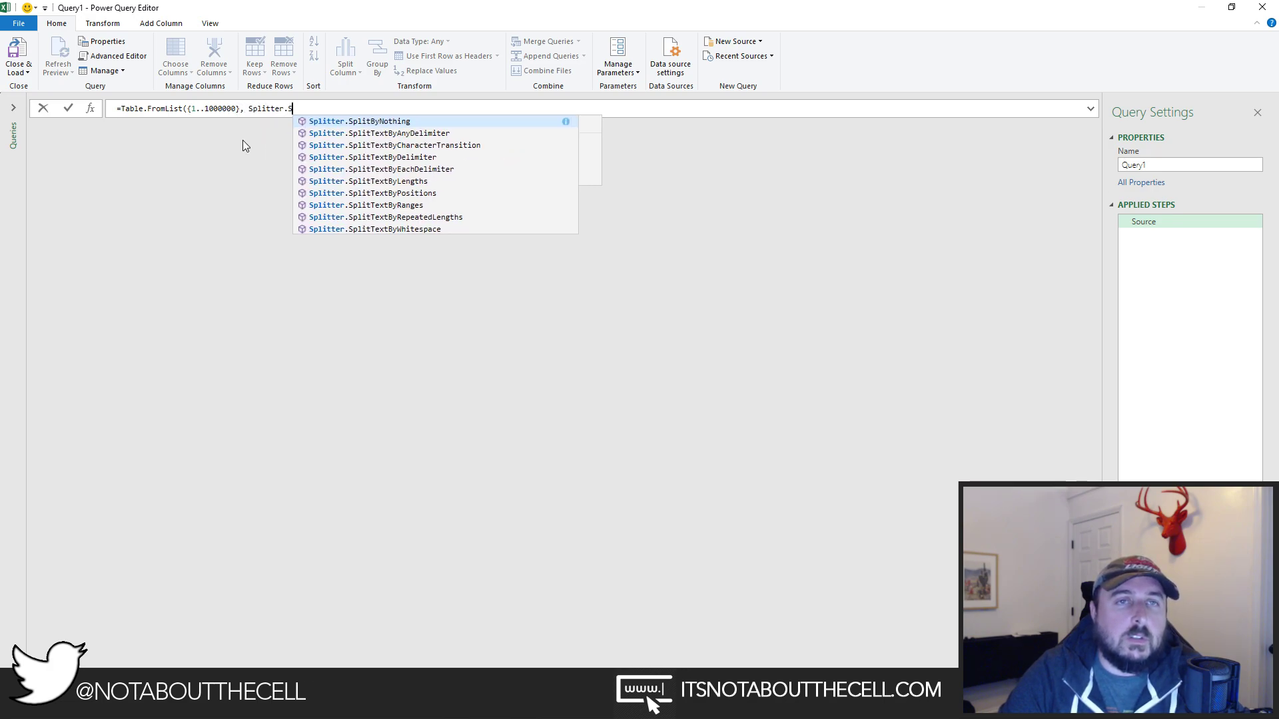
key("Tab")
type("(), ")
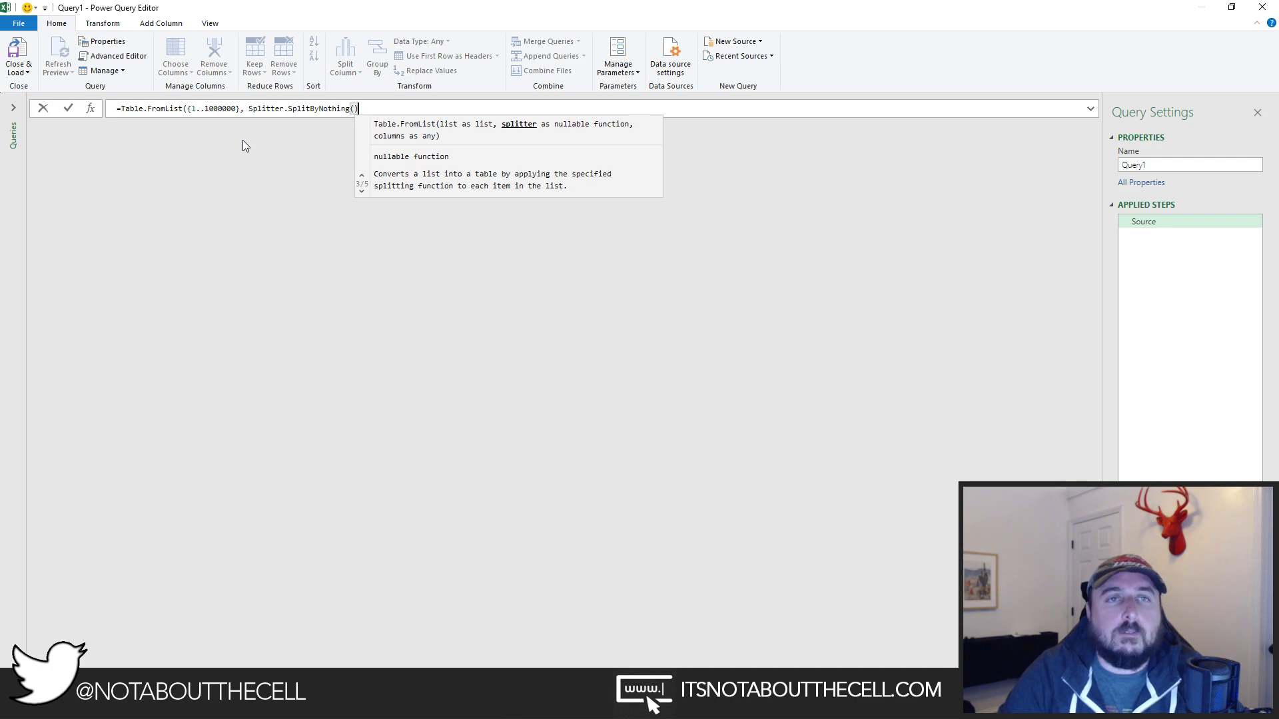
Add type table [ID = Int16.Type] as the columns argument, close the function and commit the formula.
type("type")
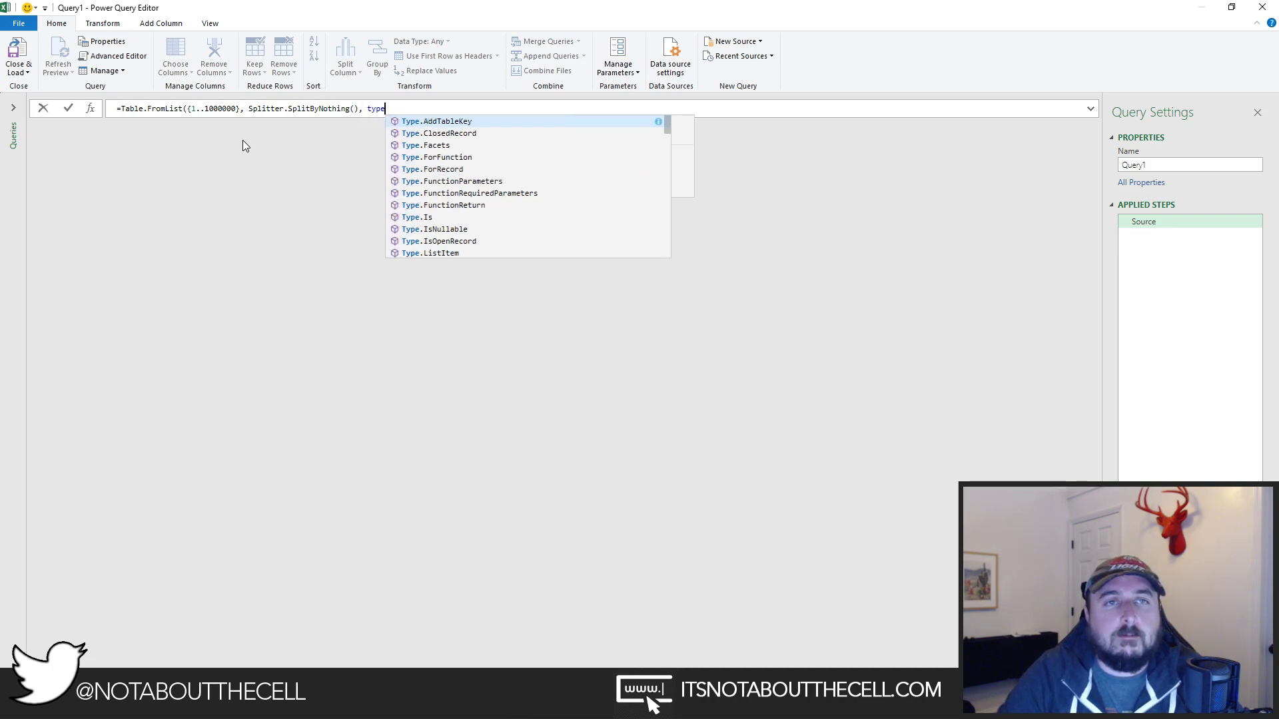
type(" table [ID = ")
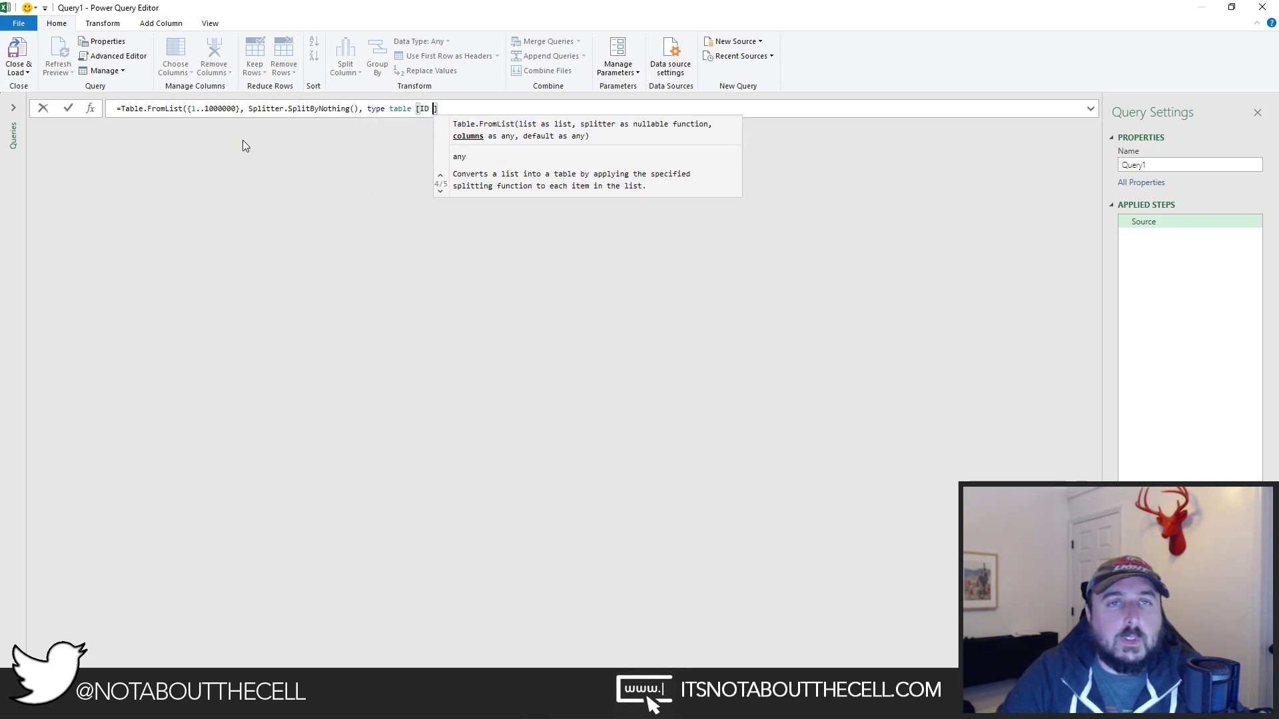
type("Int6")
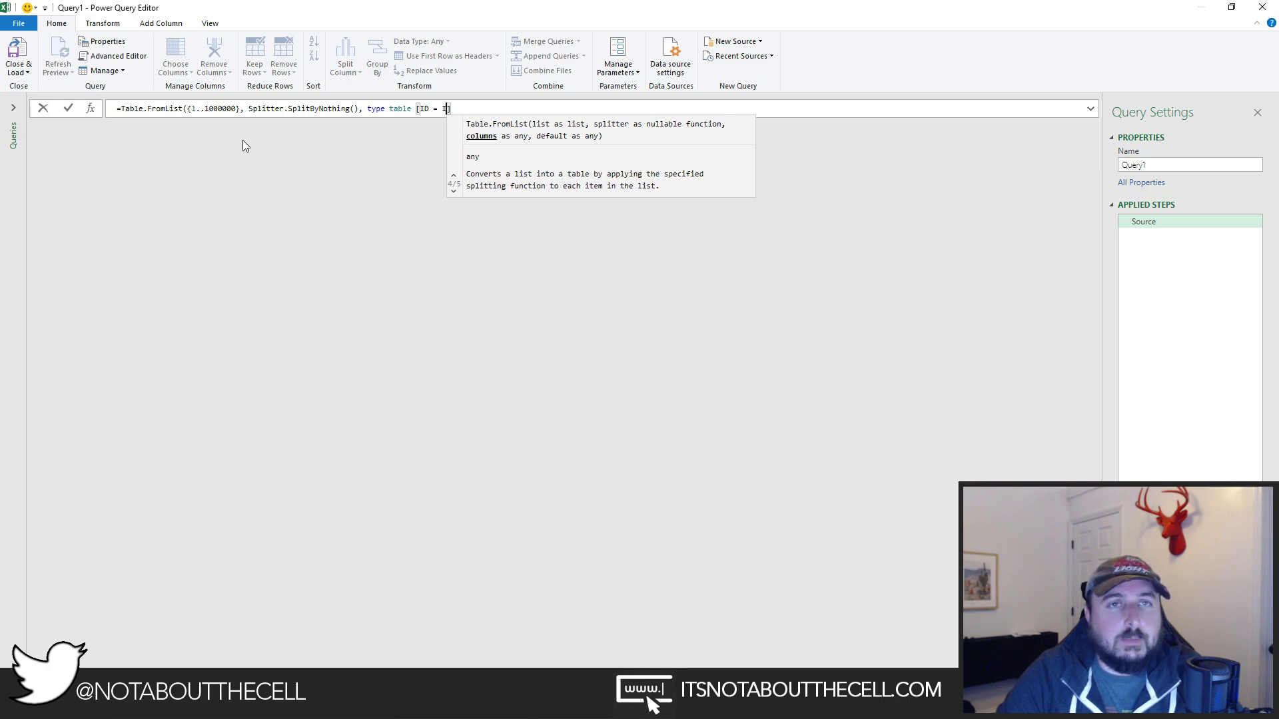
key("BackSpace")
type("16.Type")
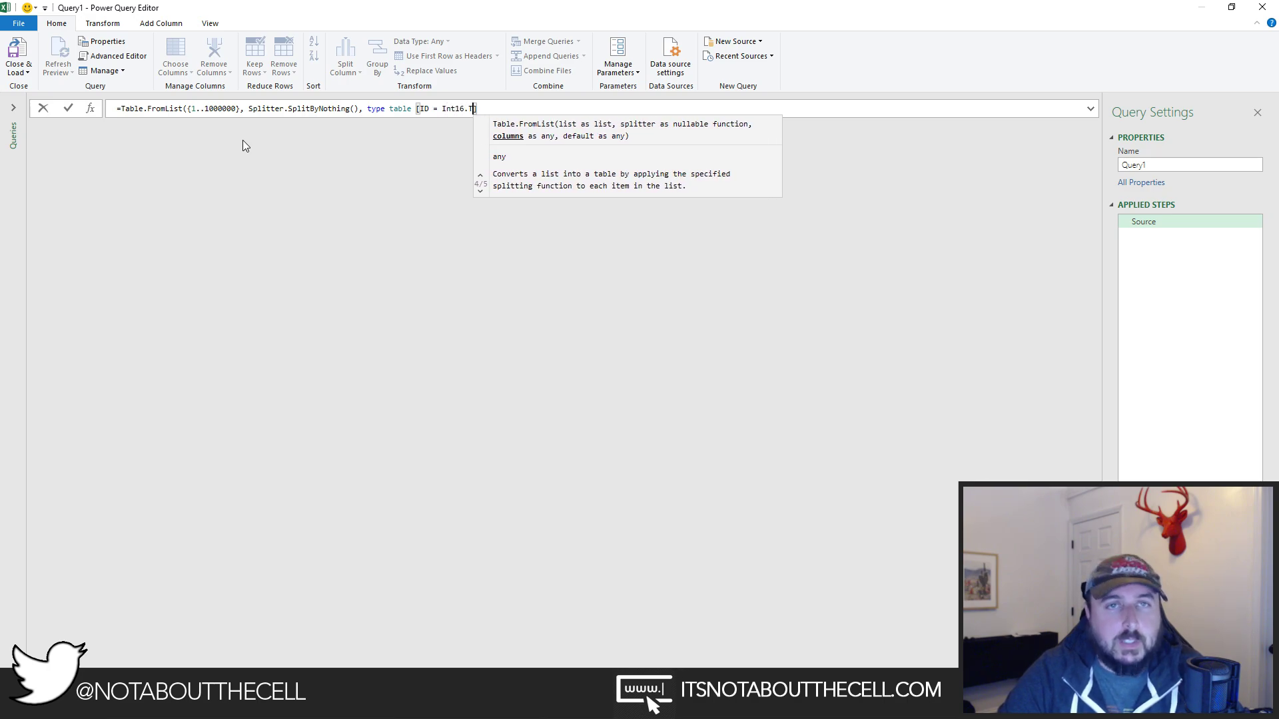
key("Escape")
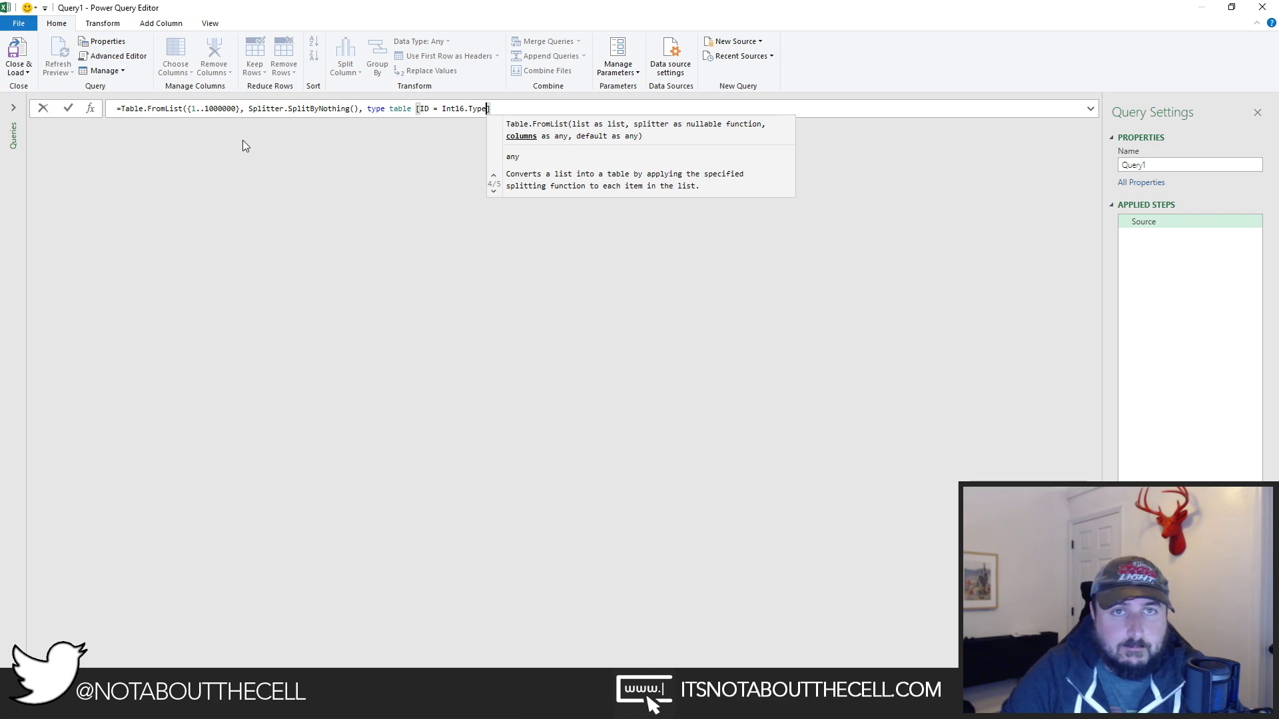
type(")")
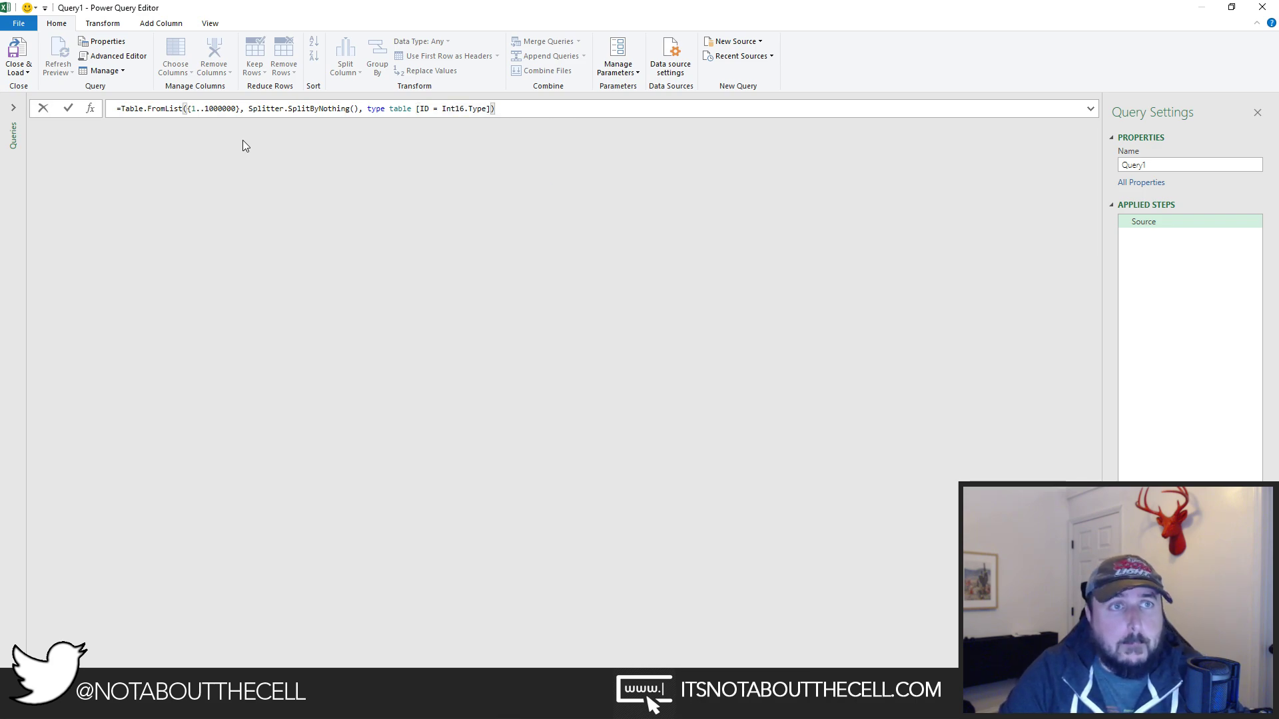
key("Return")
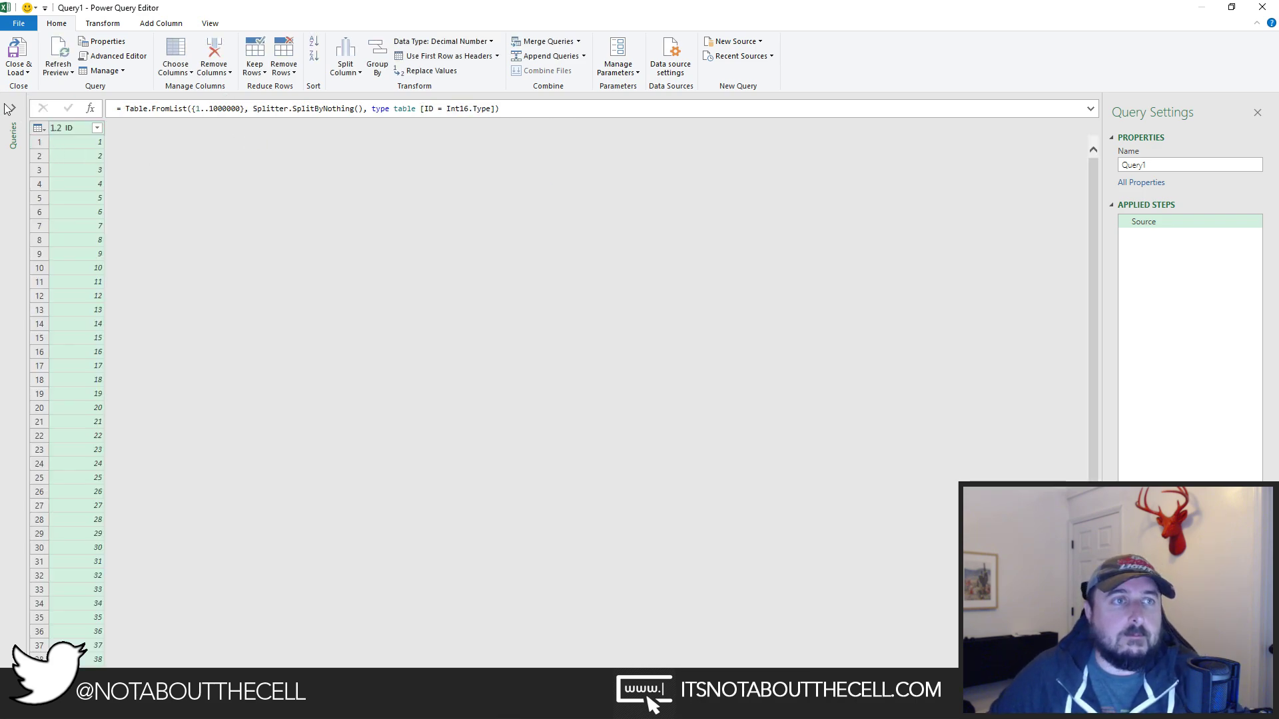
Show the list of queries and rename Query1 as Test.
left_click(14, 109)
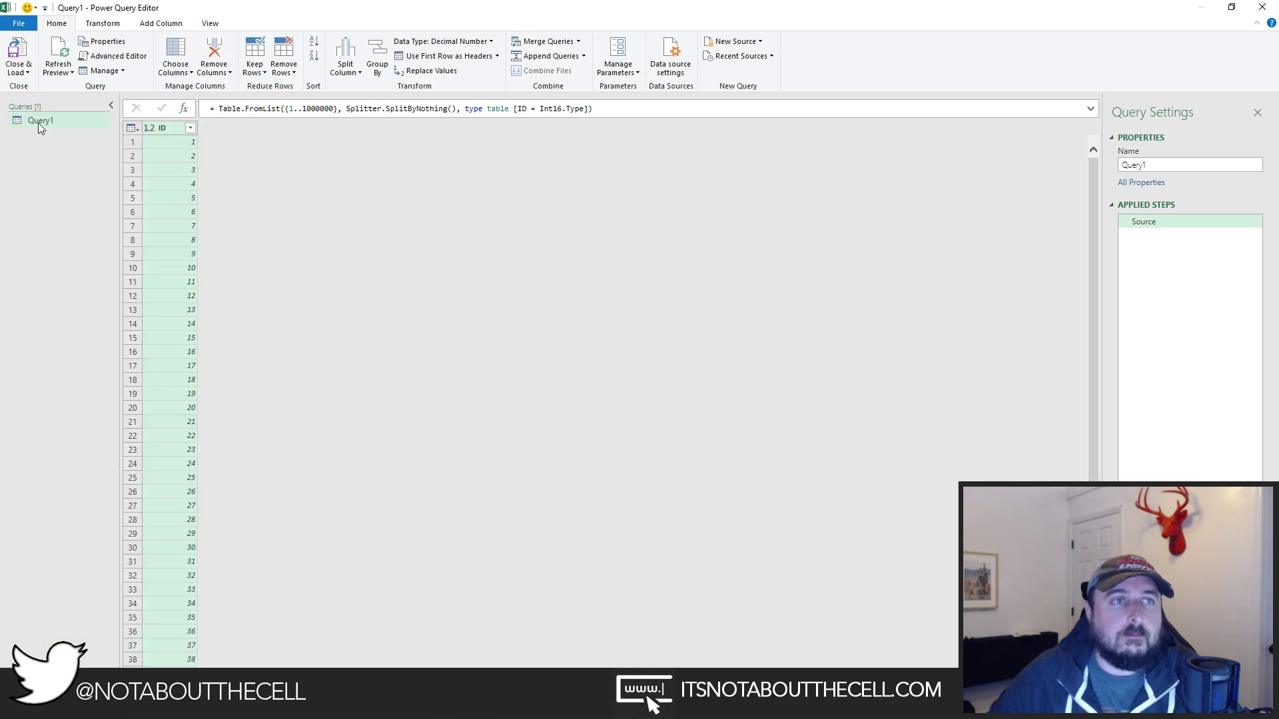
right_click(38, 123)
left_click(93, 189)
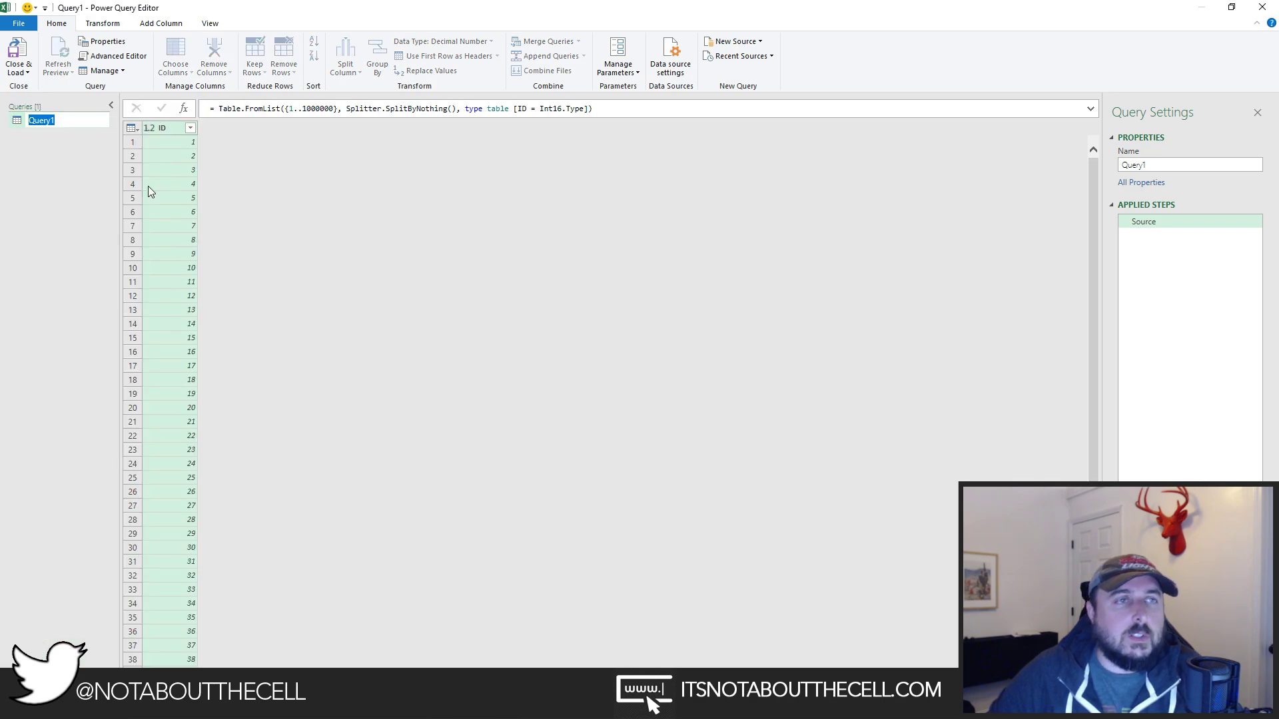
type("Test")
key("Return")
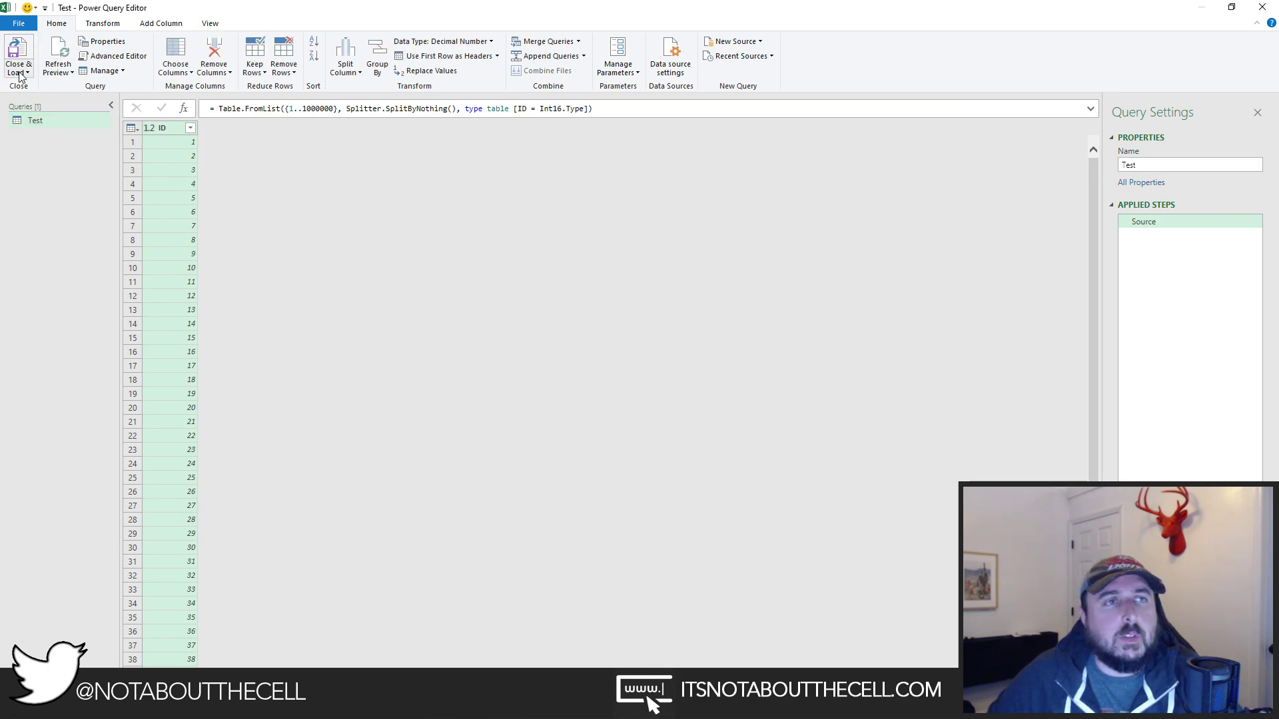
Close the query editor and load the Test query into the workbook.
left_click_drag(166, 13, 269, 50)
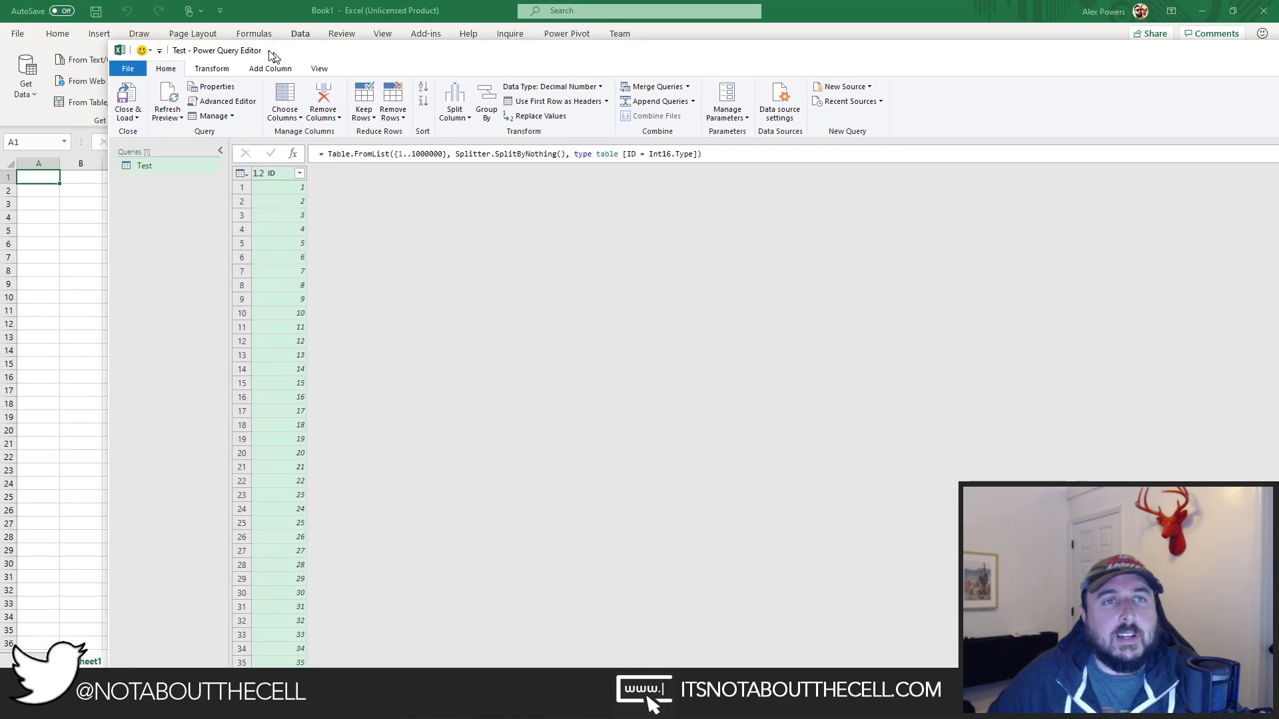
double_click(268, 51)
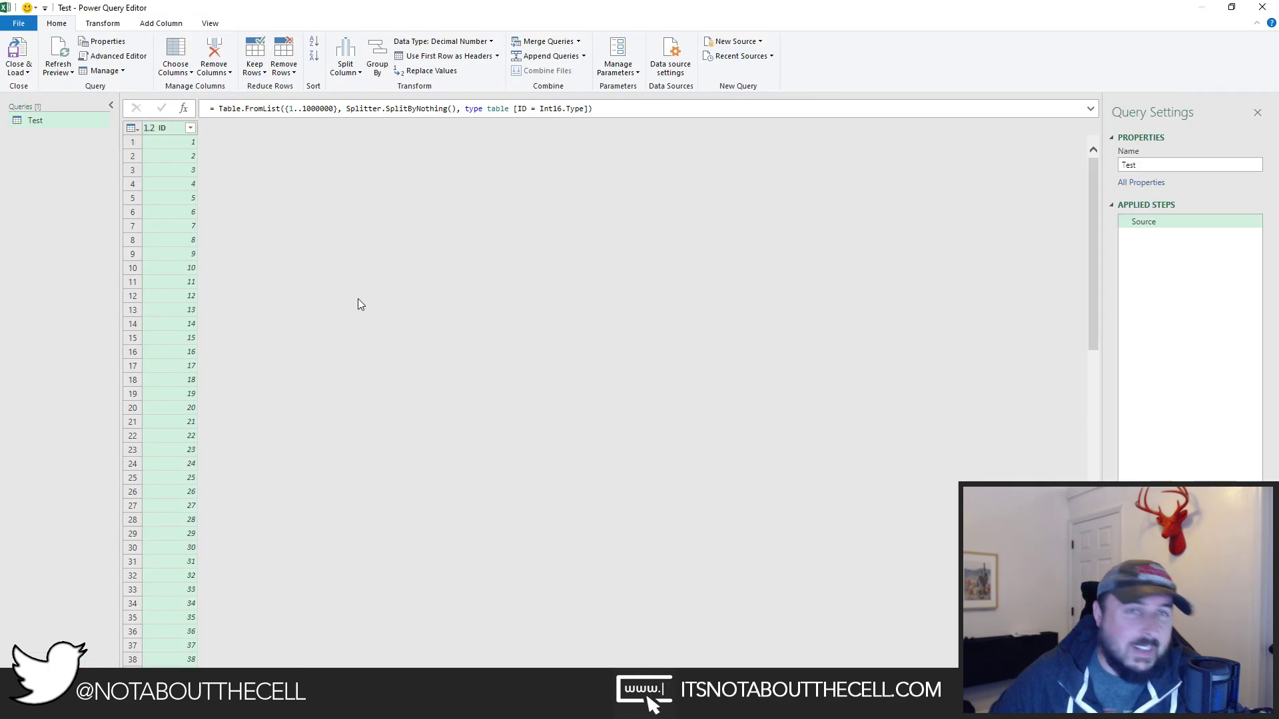
left_click(19, 72)
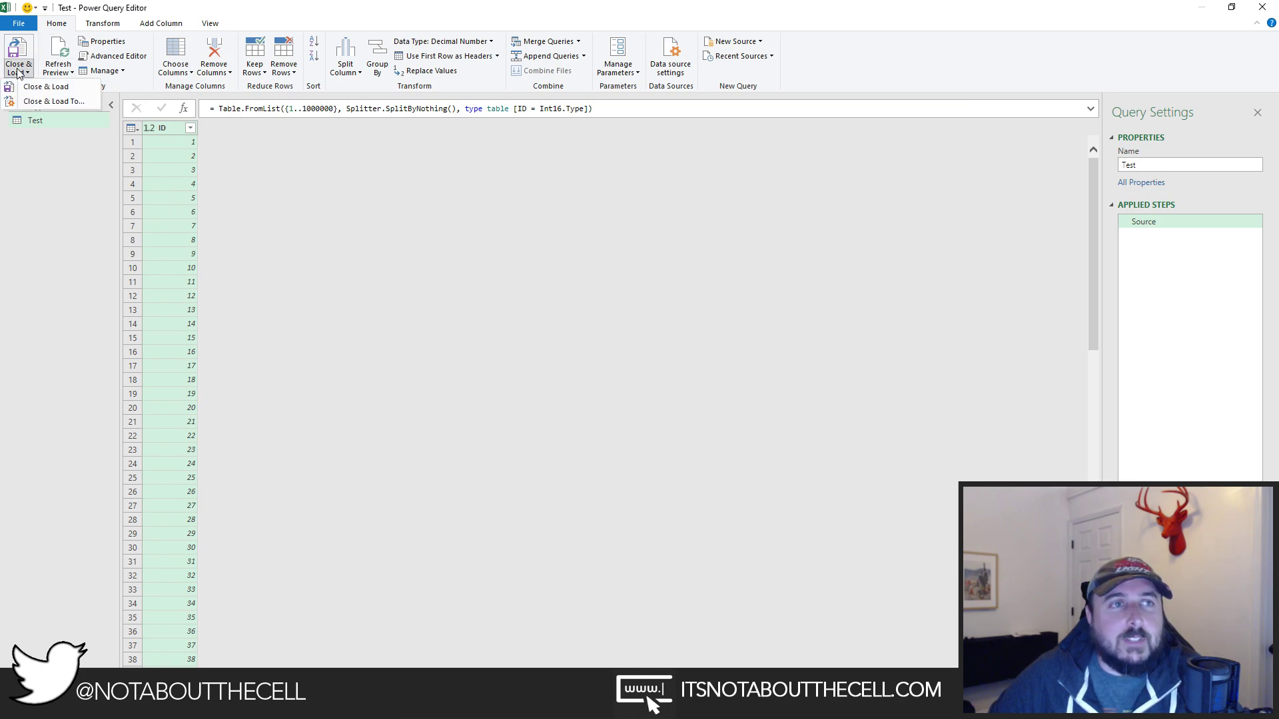
left_click(65, 89)
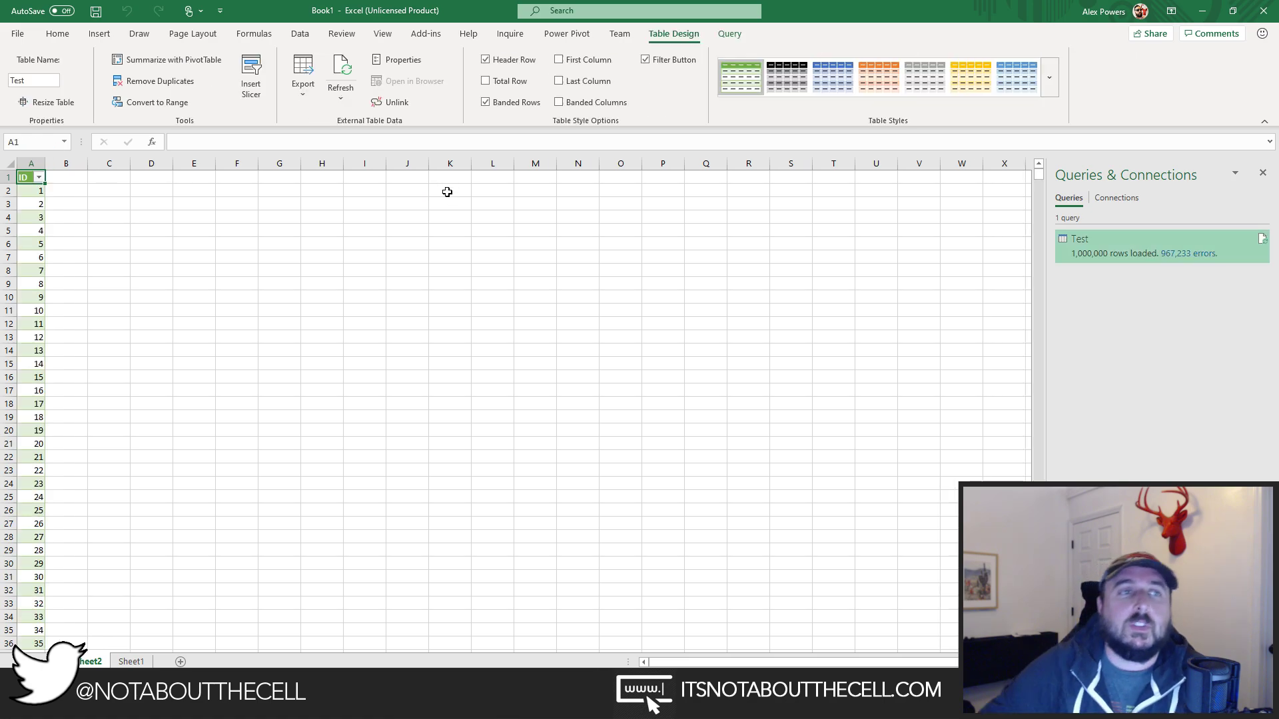
Go to the last filled value in the loaded ID column and widen column A.
left_click(38, 192)
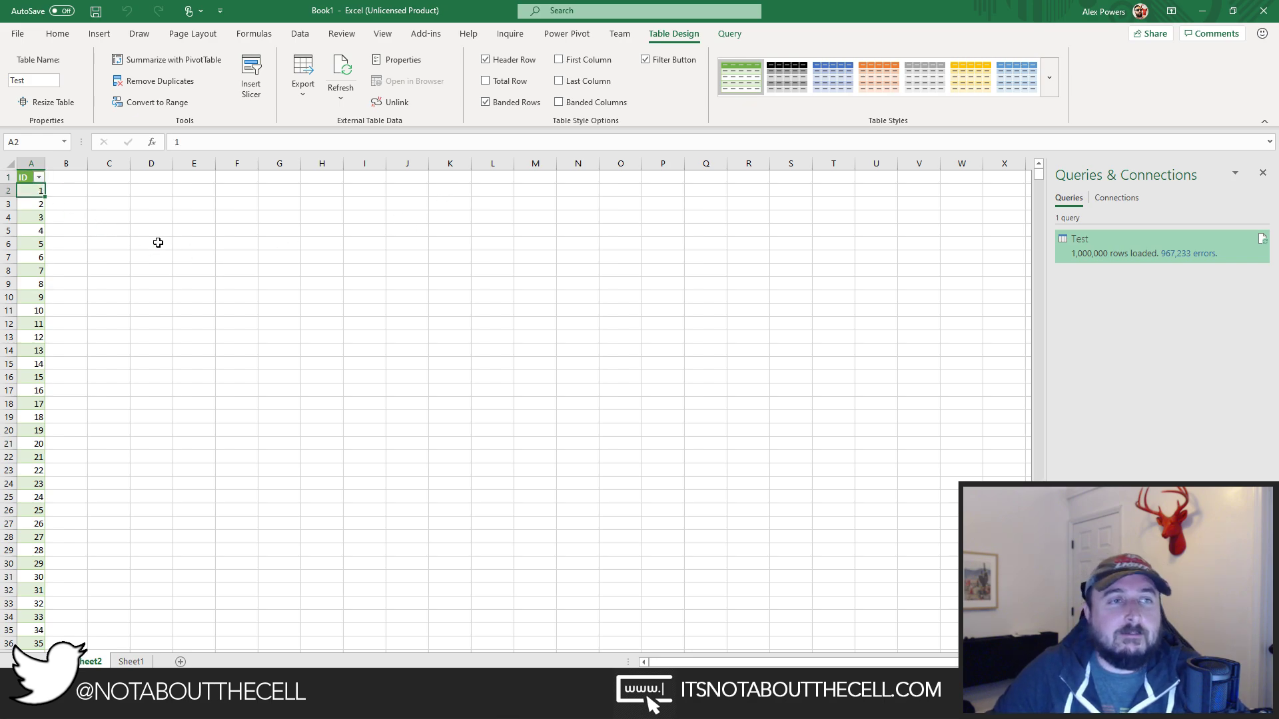
key("ctrl+Down")
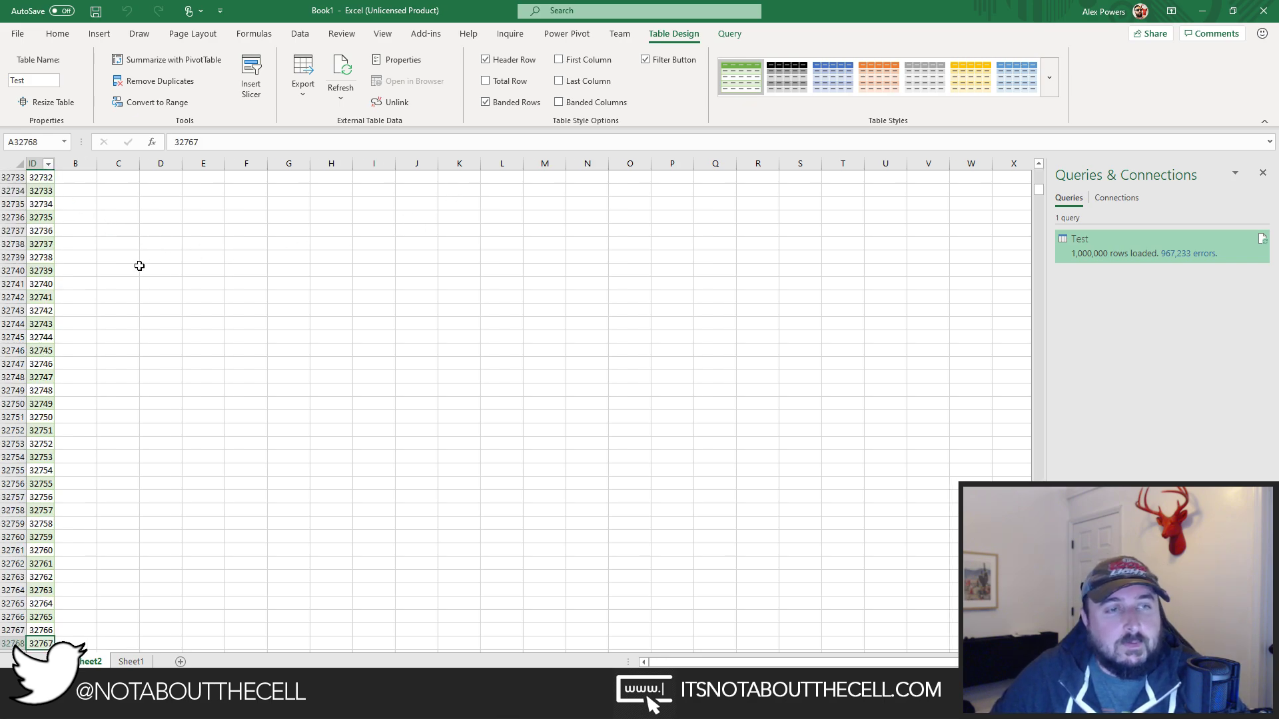
scroll(143, 286, "down", 8)
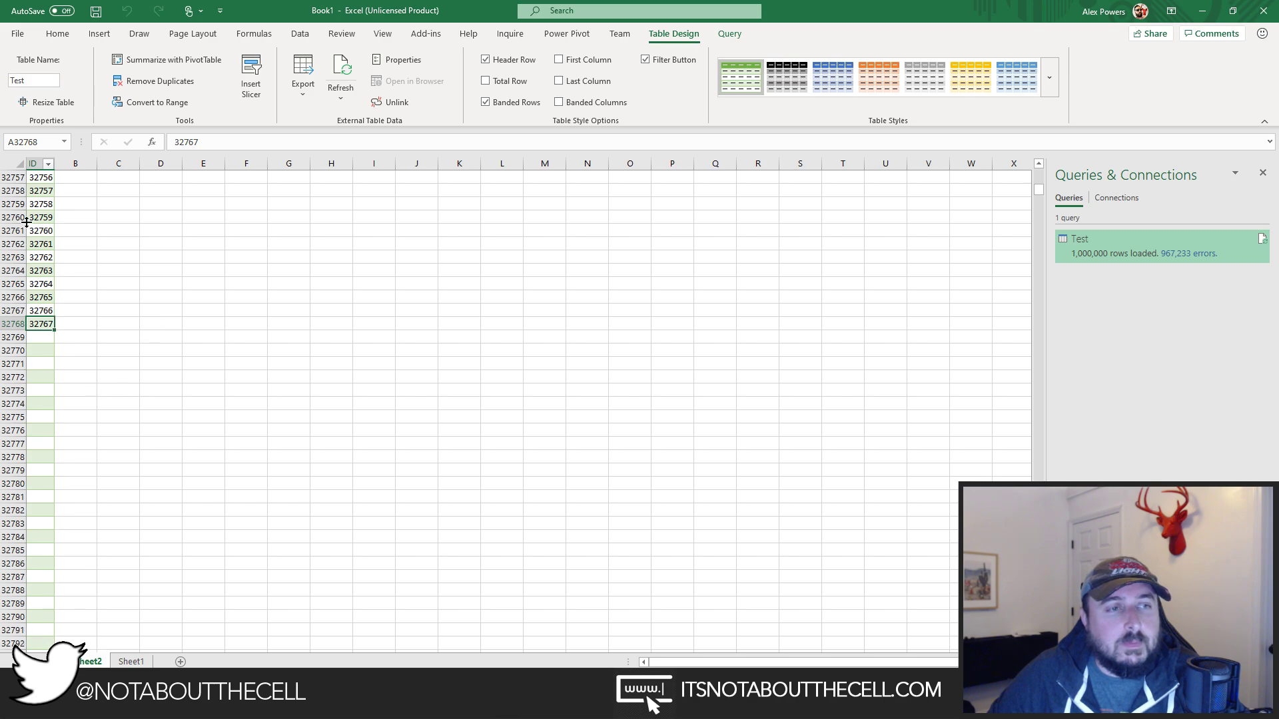
left_click(48, 164)
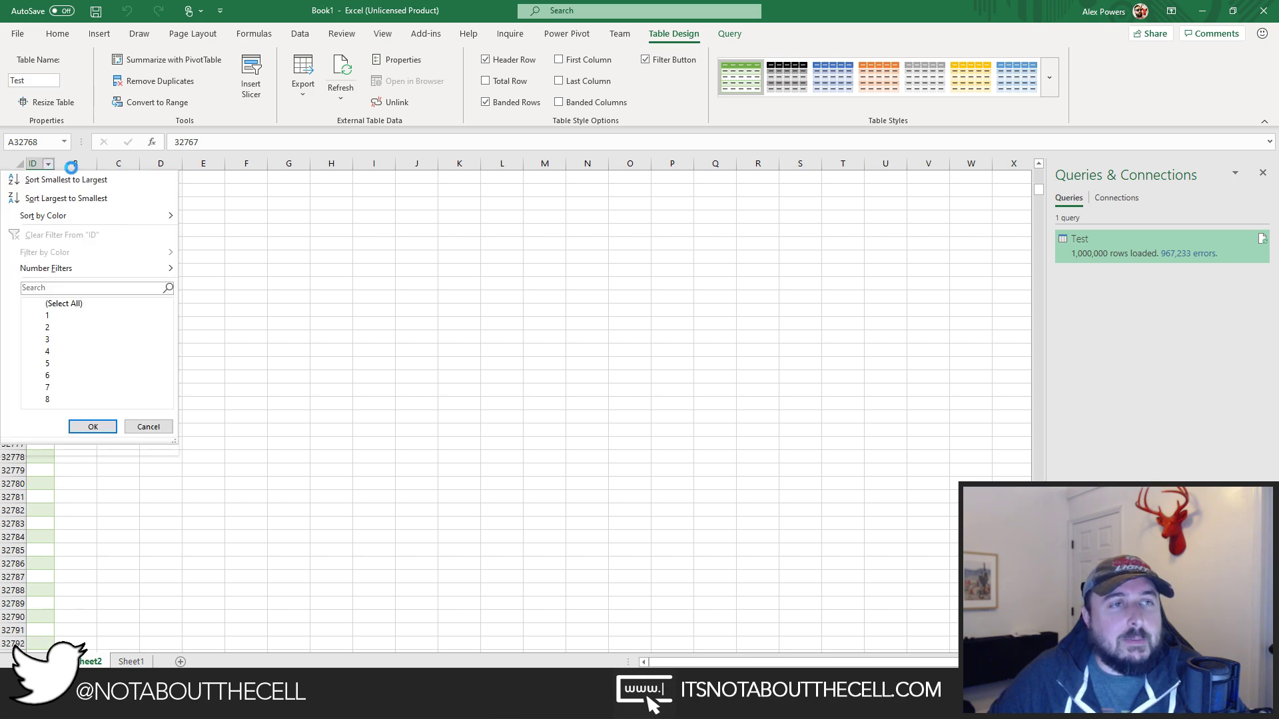
left_click(236, 202)
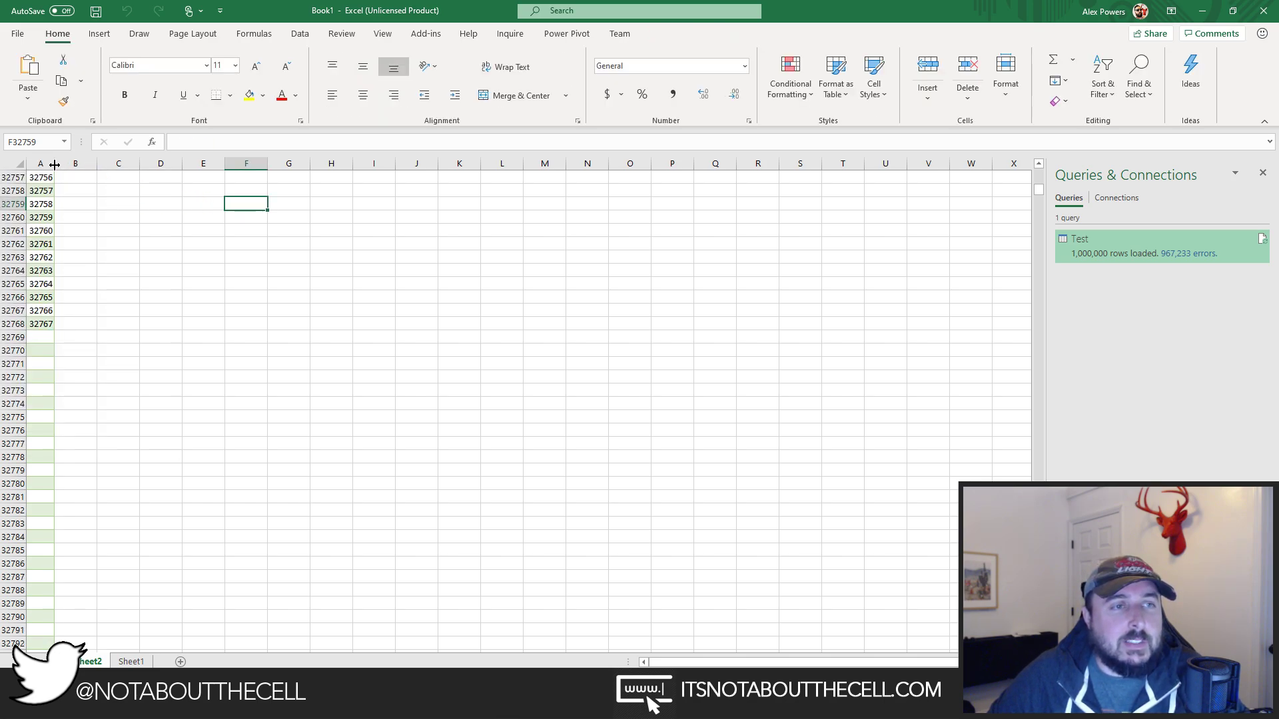
left_click_drag(57, 164, 83, 164)
Examine the ID cells below the last filled value and at the table's end, and return to the first ID value.
left_click(53, 230)
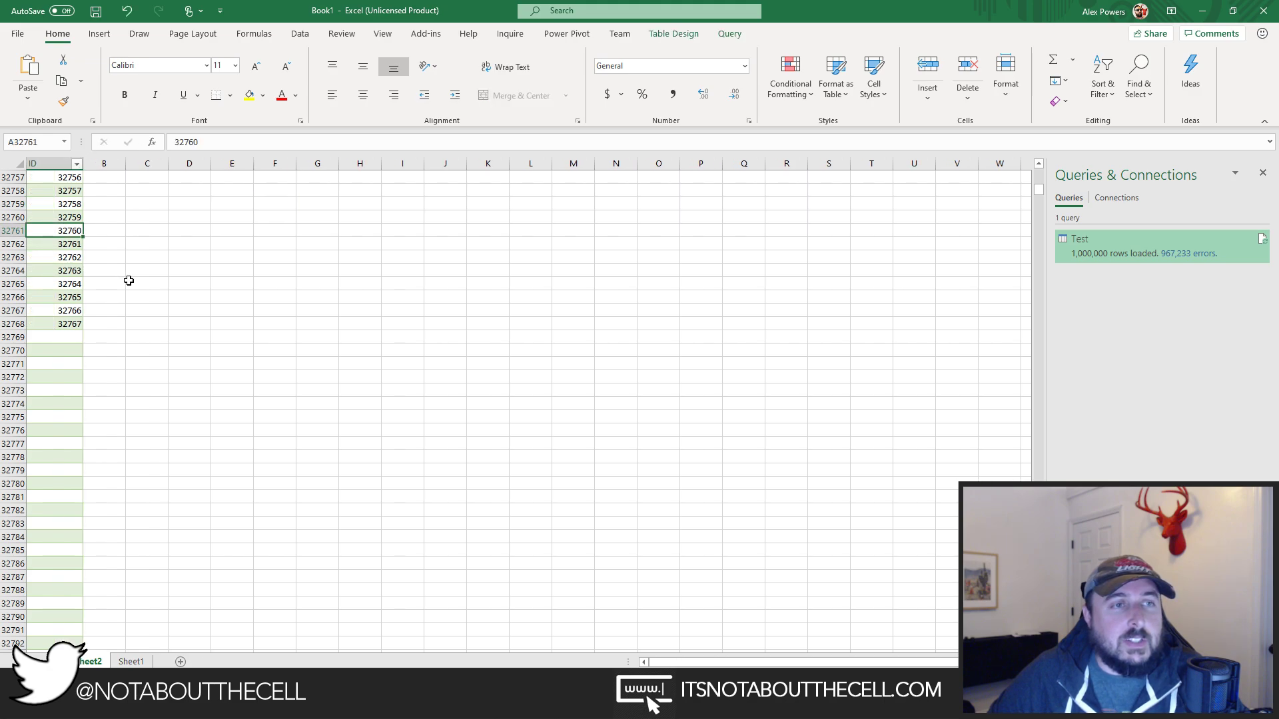
key("Down")
key("ctrl+Down")
key("Down")
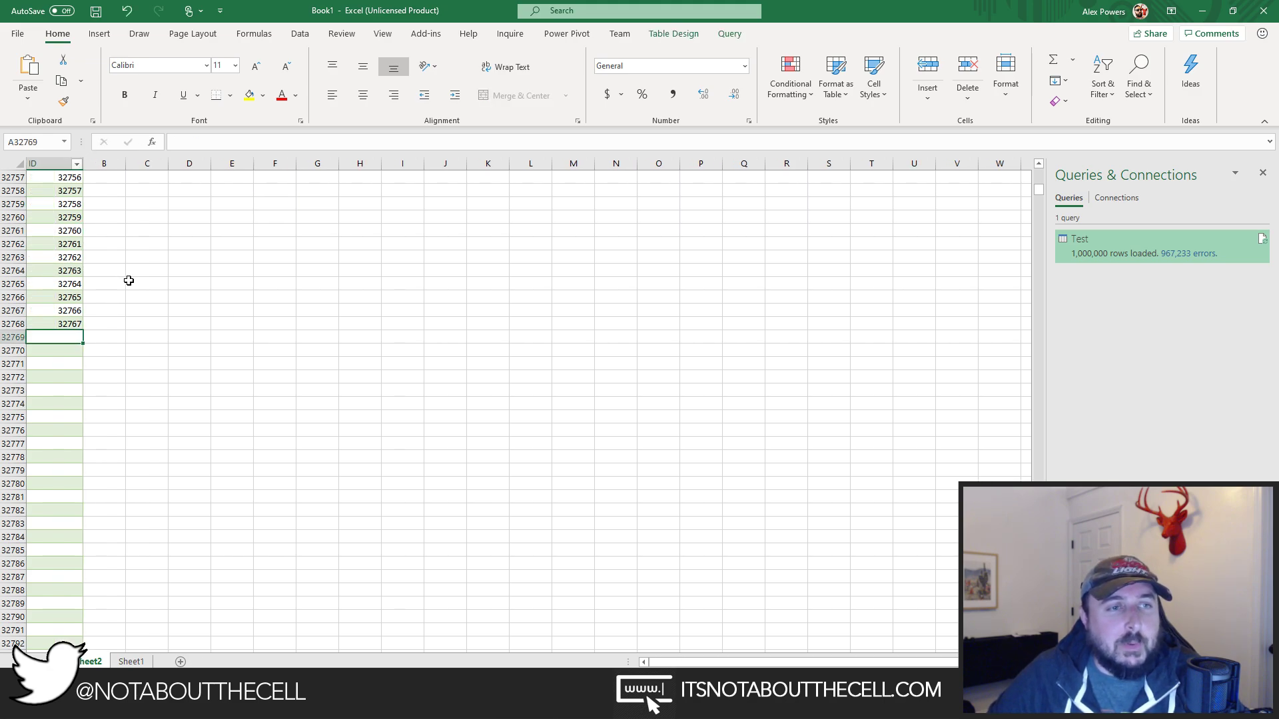
key("ctrl+End")
scroll(313, 364, "down", 2)
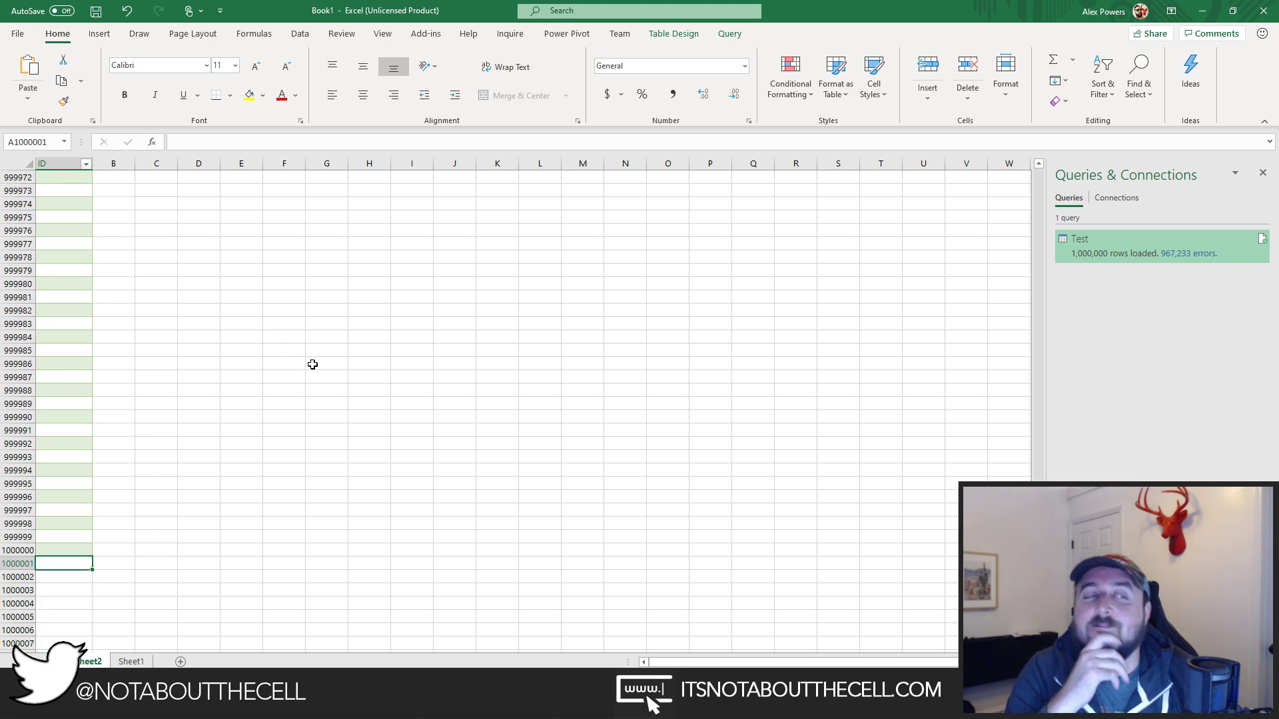
key("ctrl+Up")
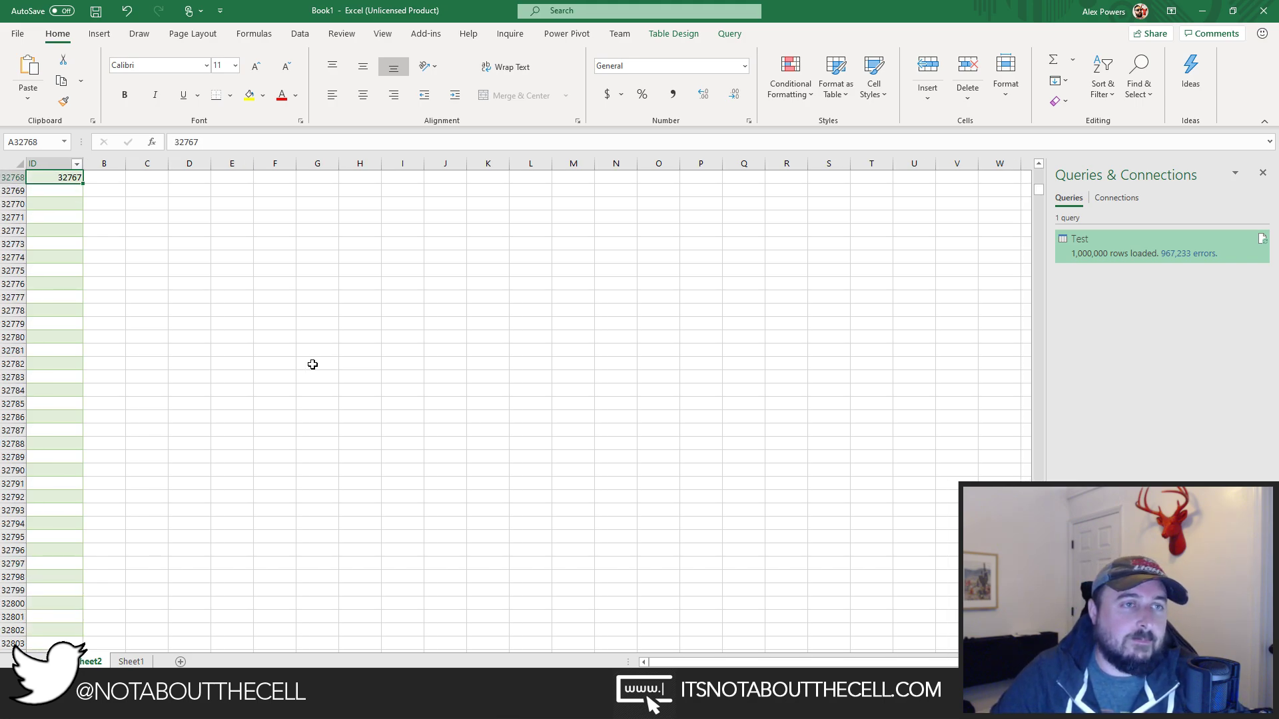
key("ctrl+Up")
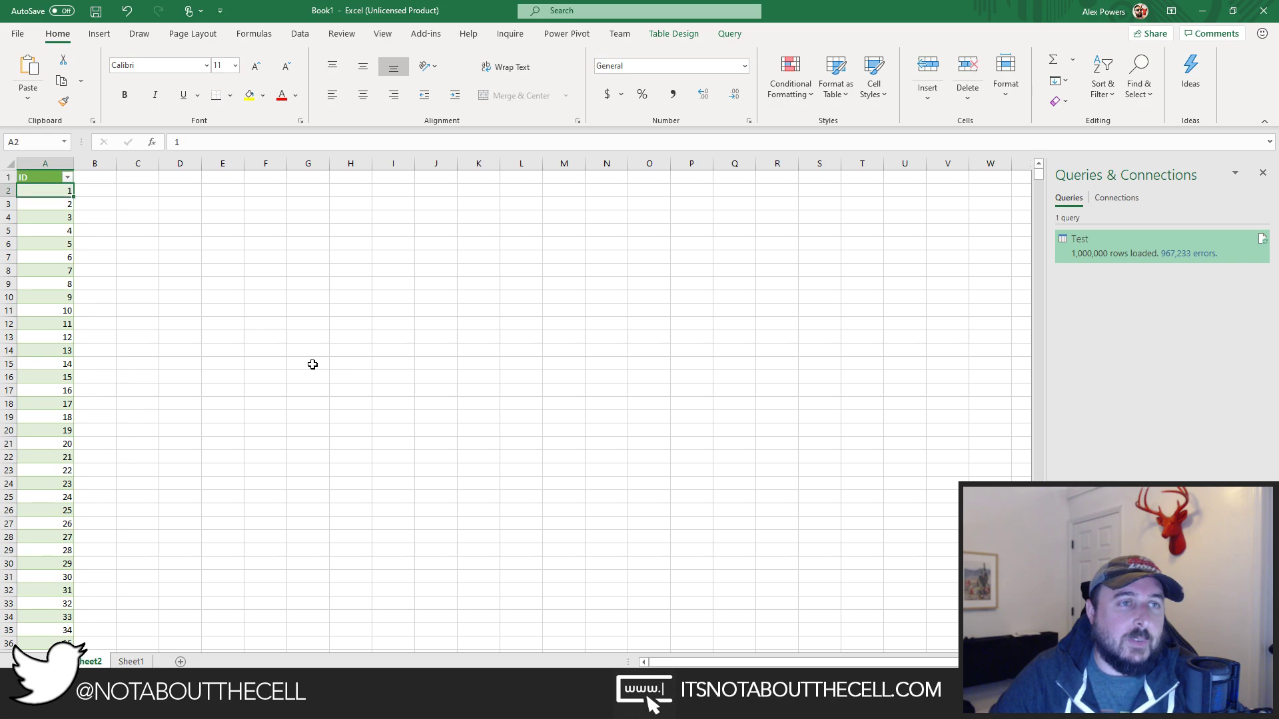
Go to the last filled ID value, open the load errors of the Test query, and show the list of queries.
key("ctrl+Down")
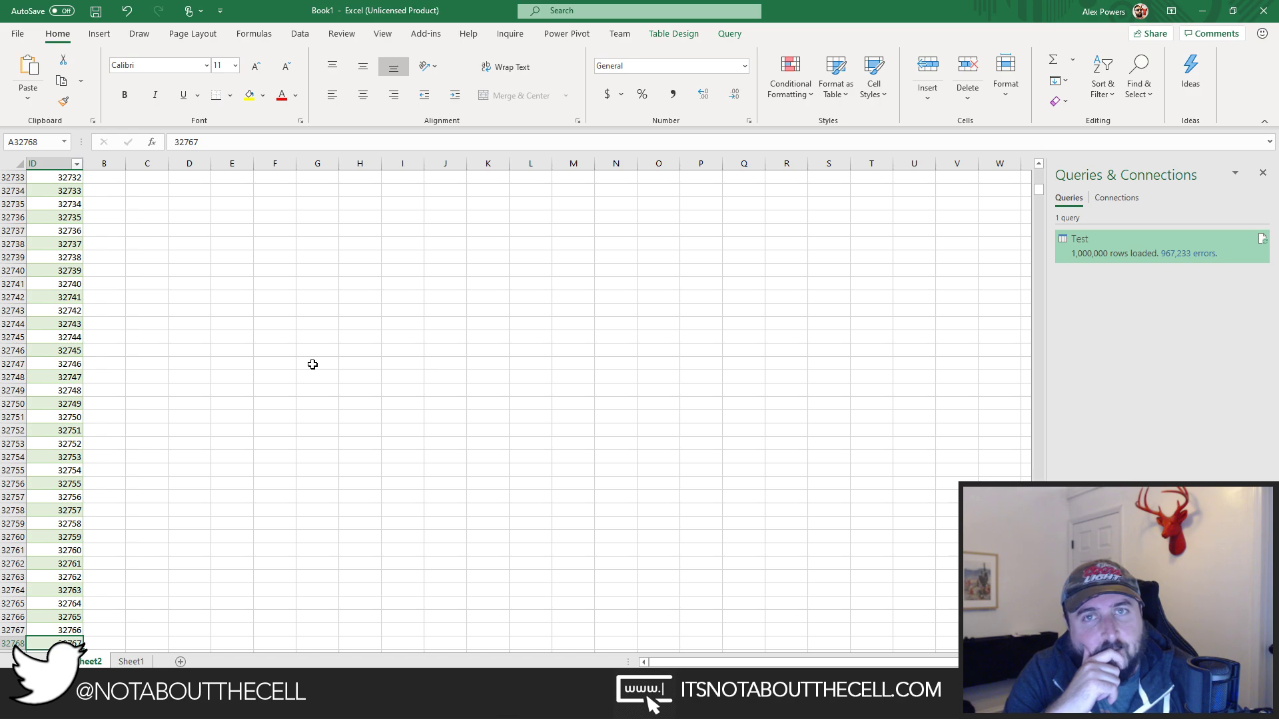
left_click(1188, 256)
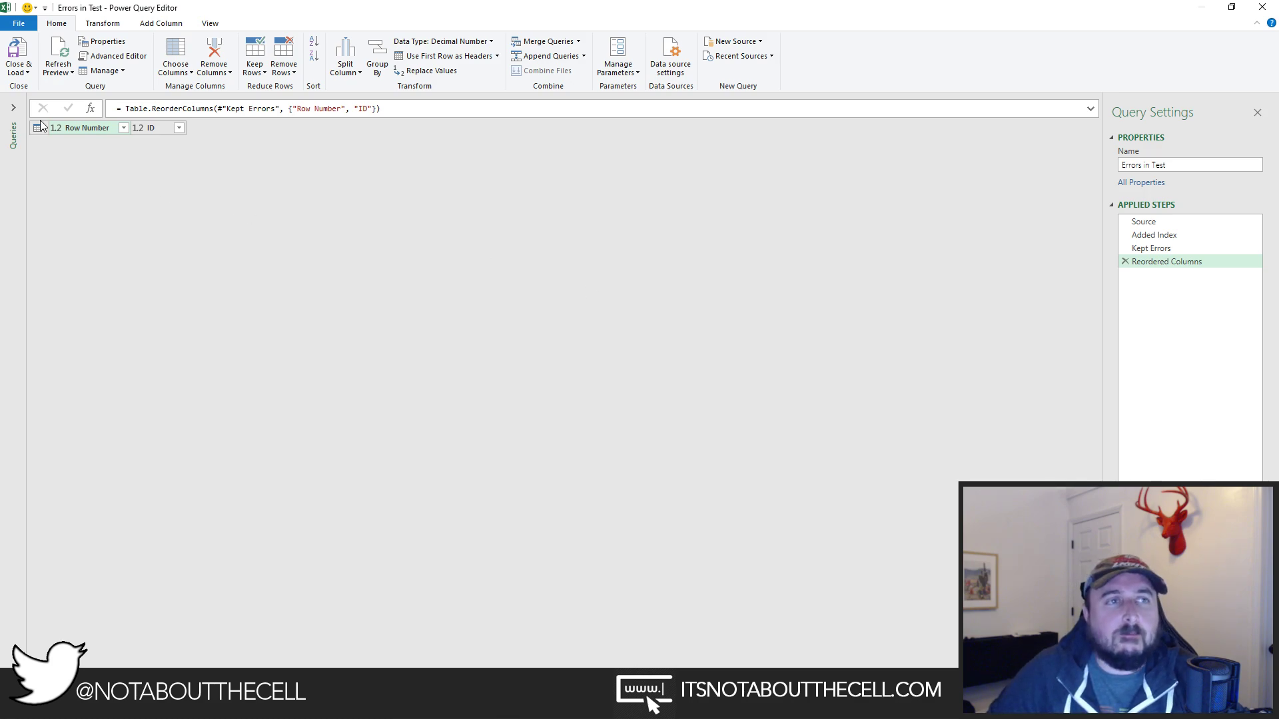
left_click(14, 108)
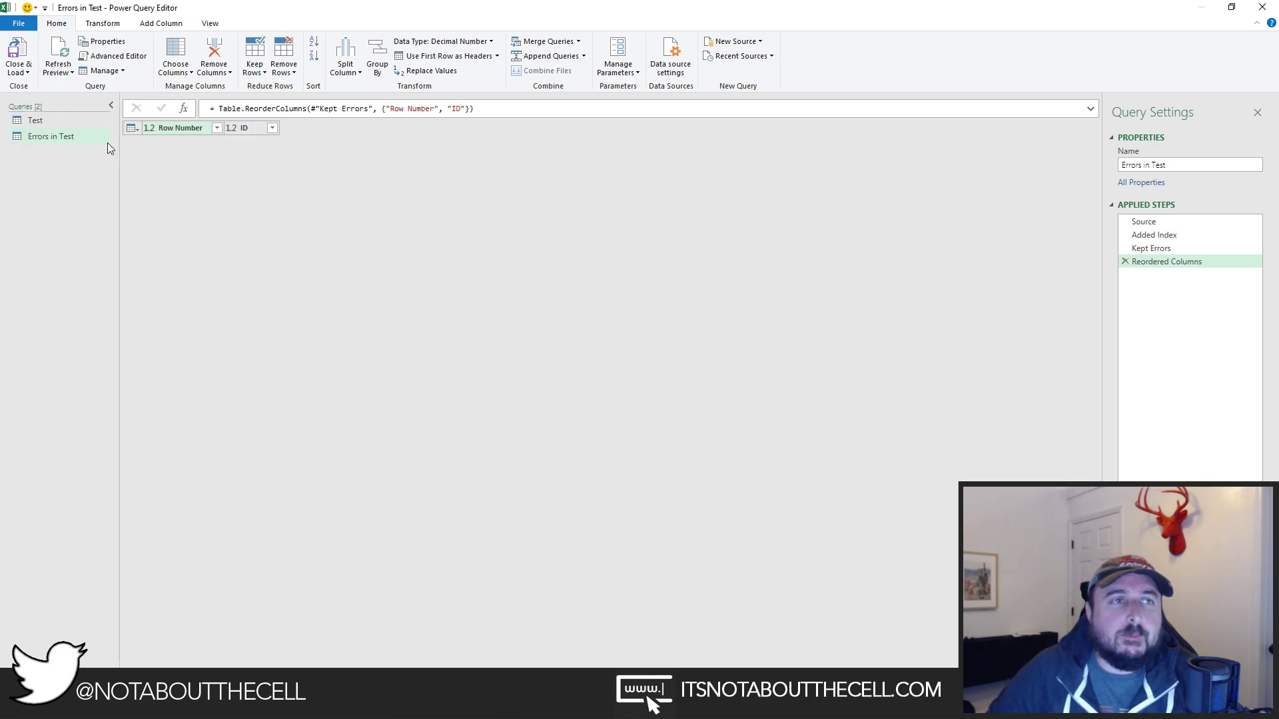
Examine the Kept Errors and Added Index steps of Errors in Test, including the Row Number column's filter values.
left_click(1158, 247)
left_click(1171, 231)
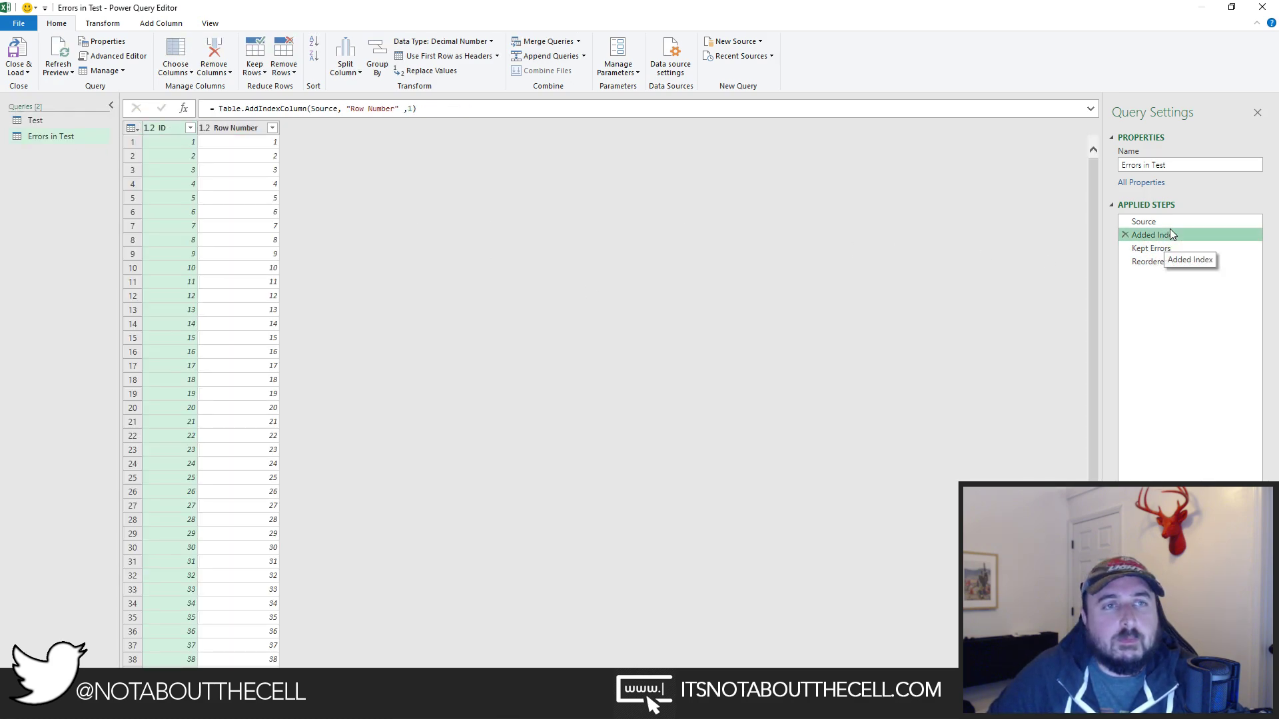
left_click(272, 129)
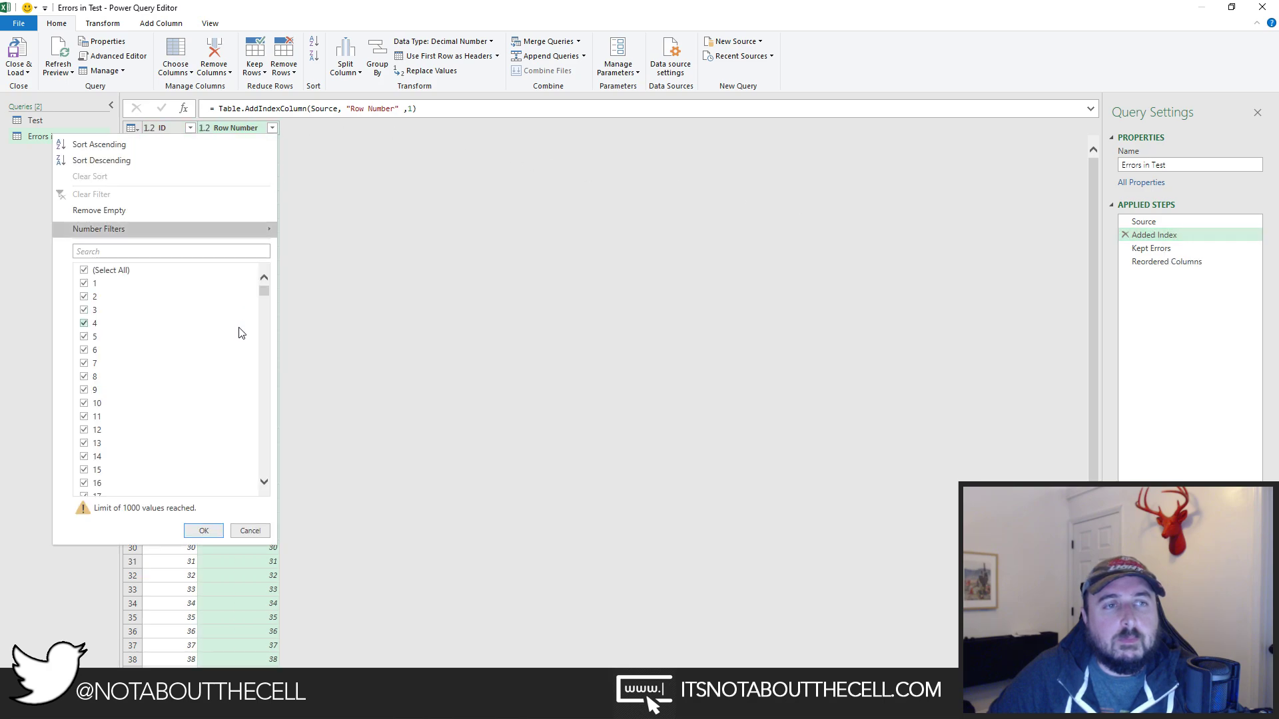
left_click_drag(264, 288, 264, 486)
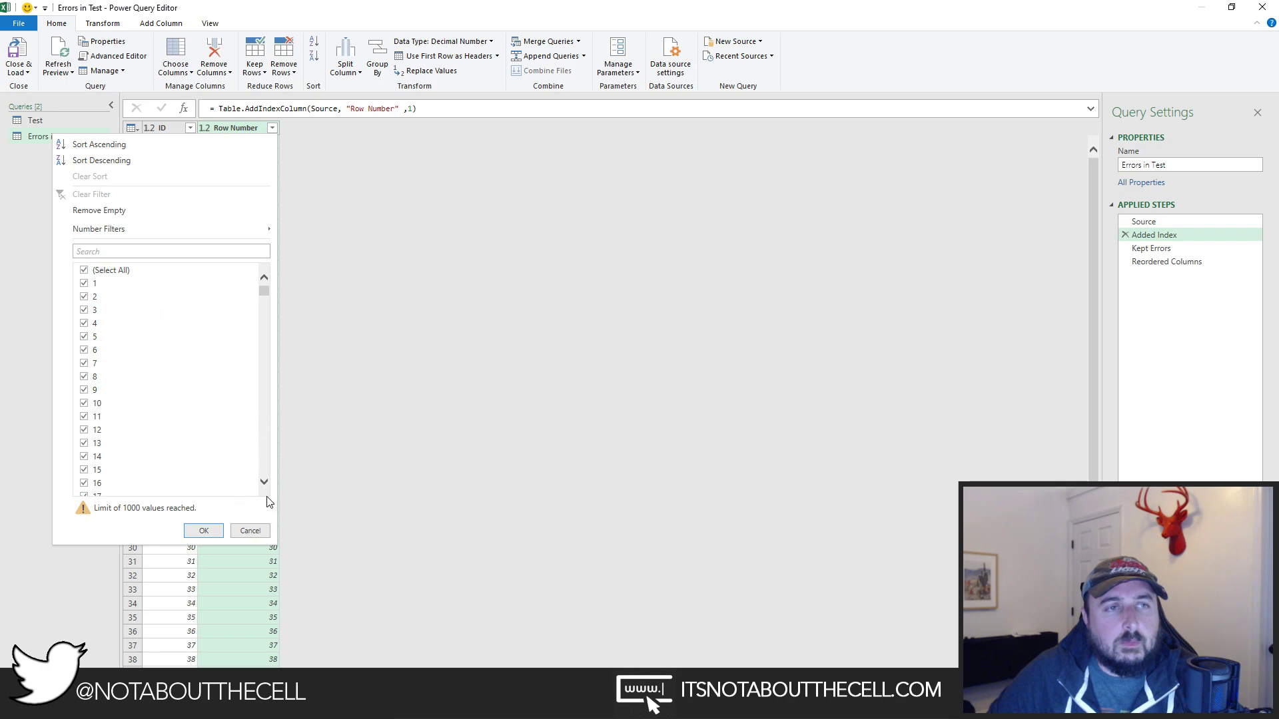
left_click(257, 531)
Remove empty values from the ID column as an intermediate step inserted after Added Index.
left_click(178, 127)
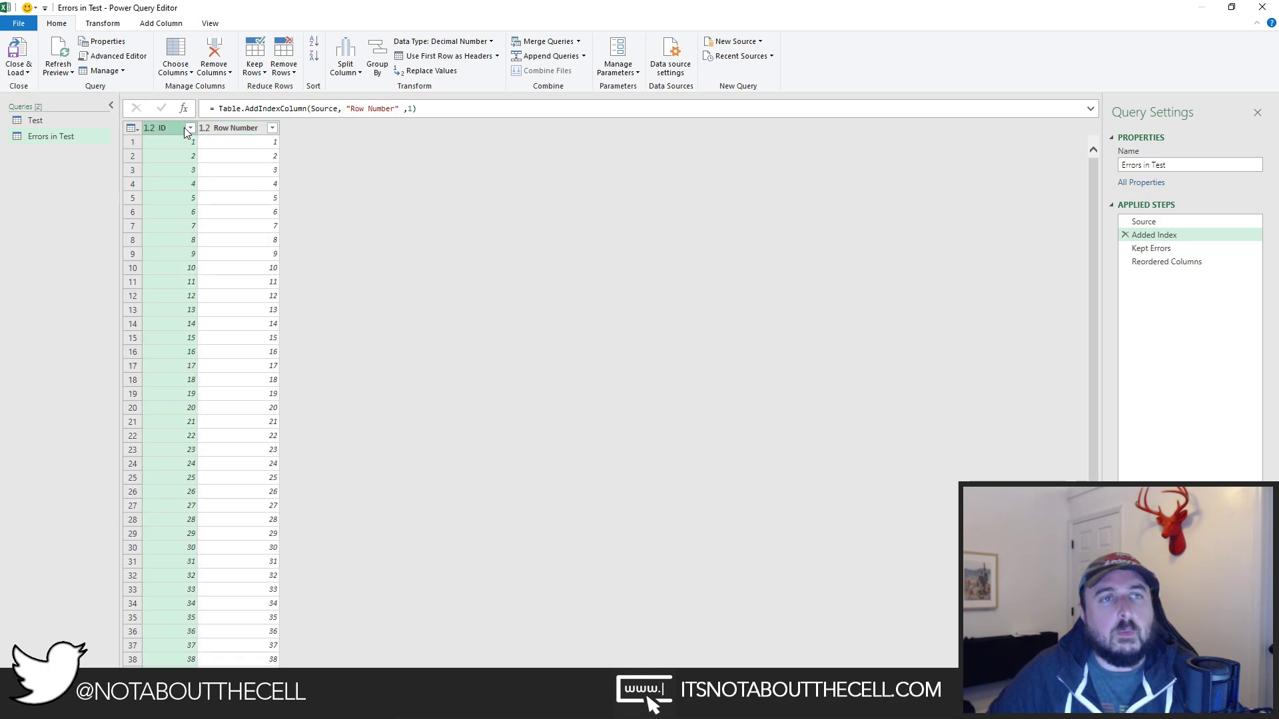
left_click(191, 129)
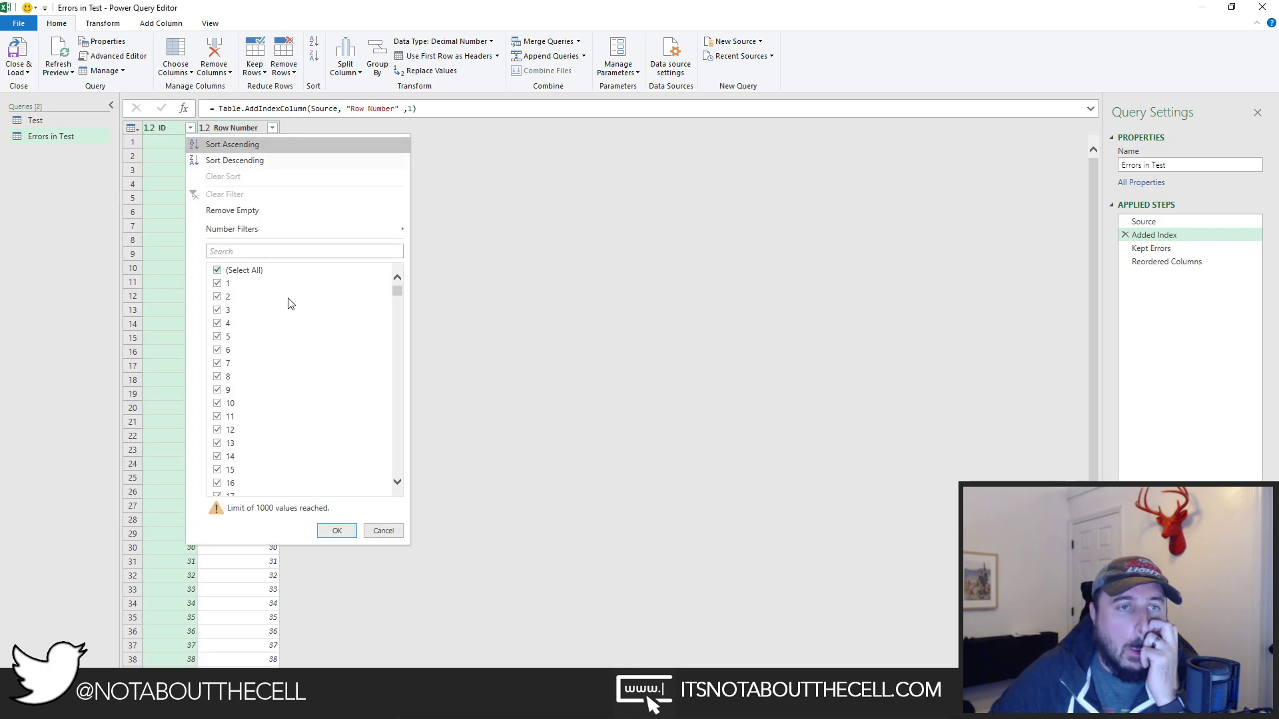
left_click(237, 211)
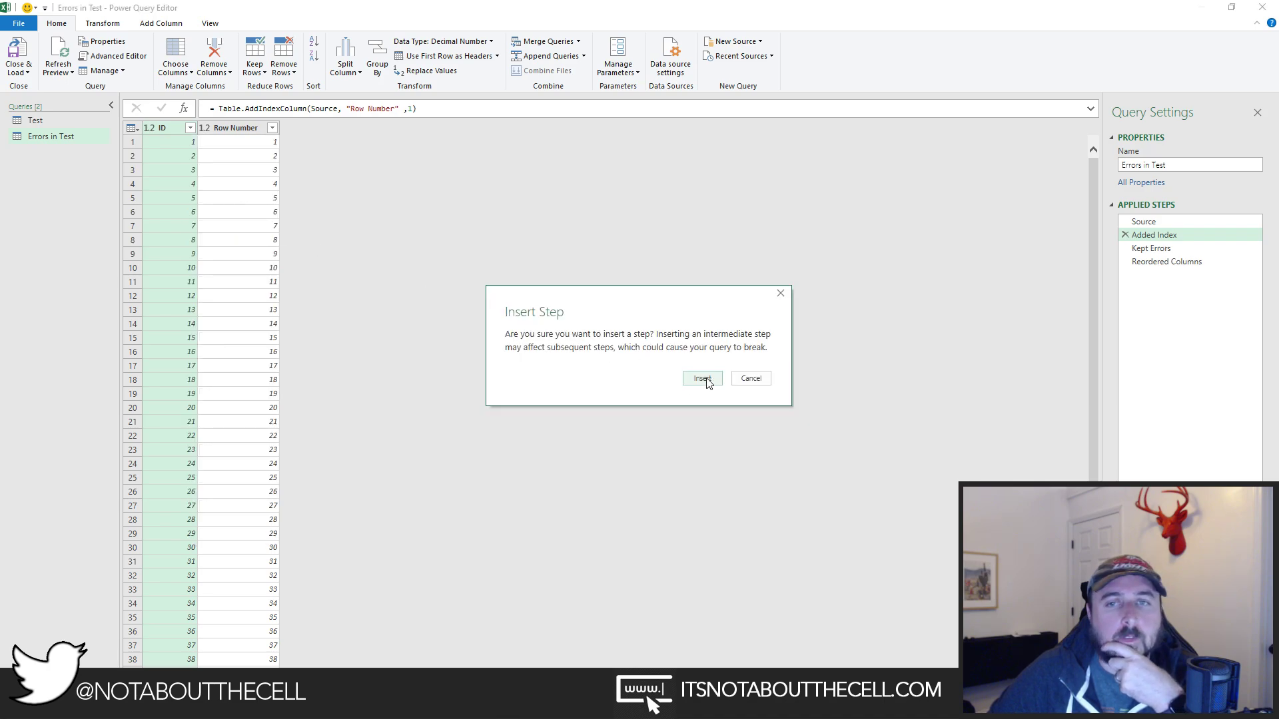
left_click(709, 384)
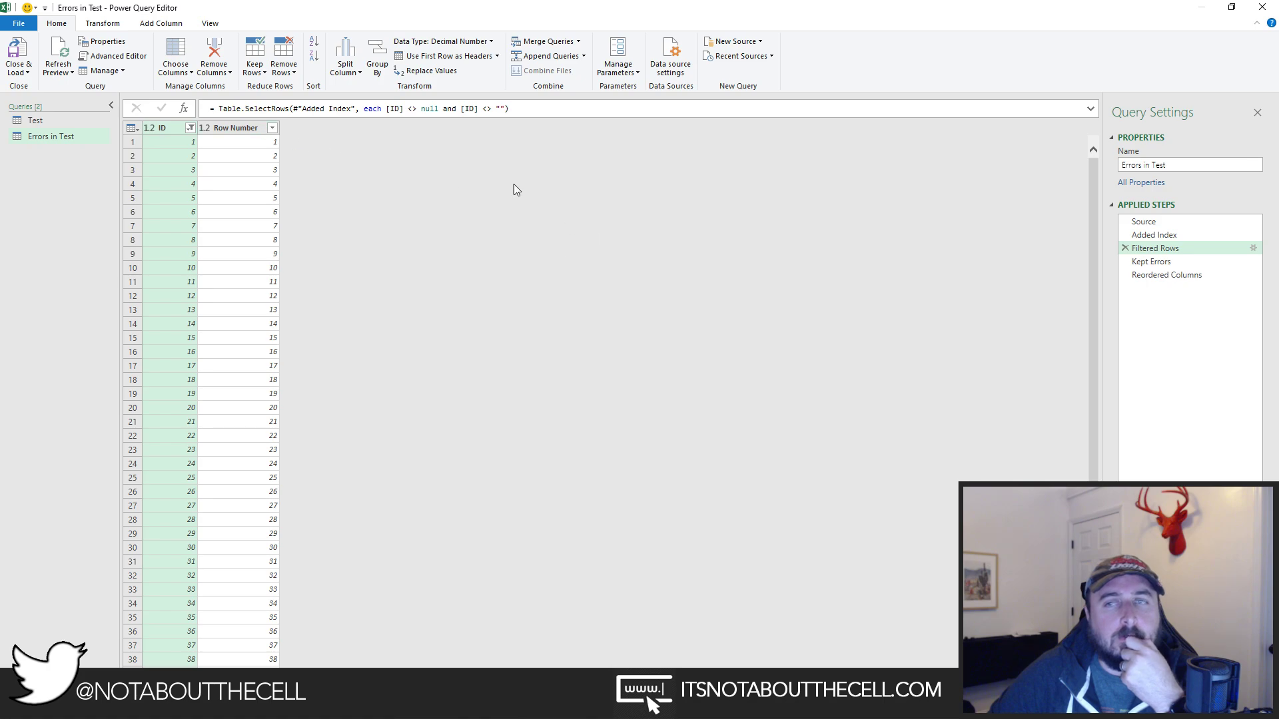
Check the Kept Errors result against Filtered Rows, and delete the inserted Filtered Rows step.
left_click(1150, 262)
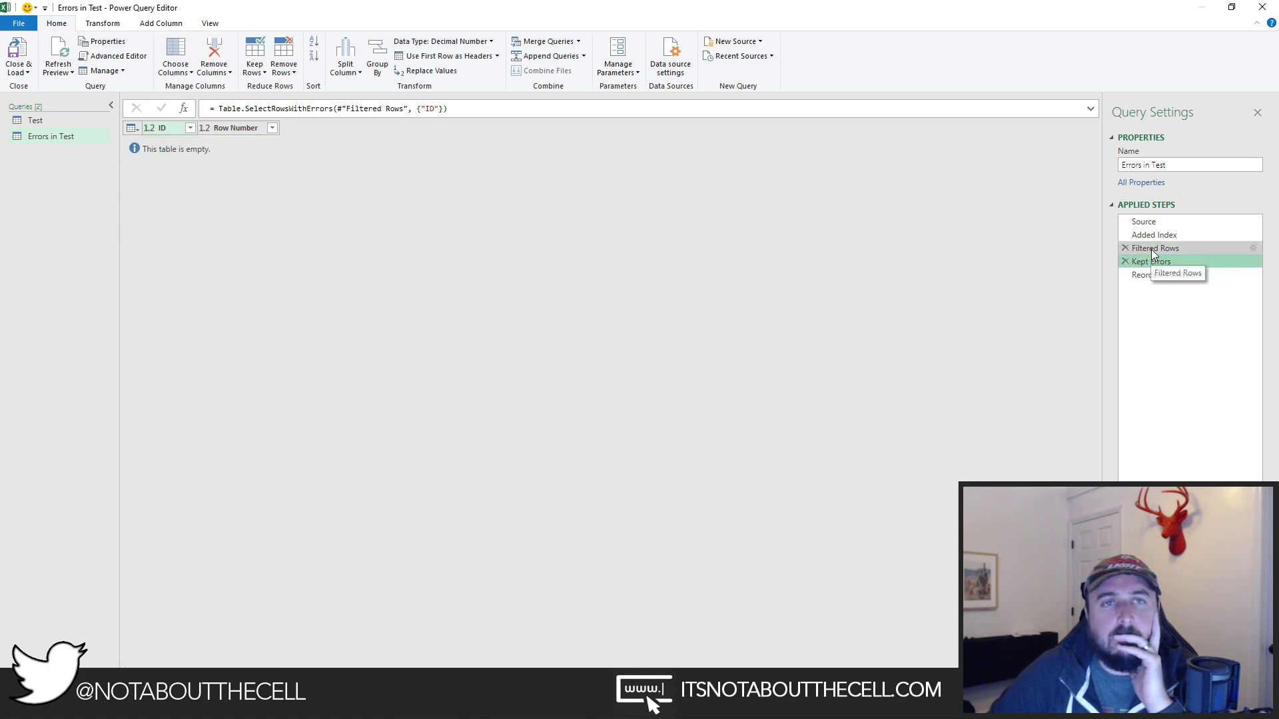
left_click(1151, 249)
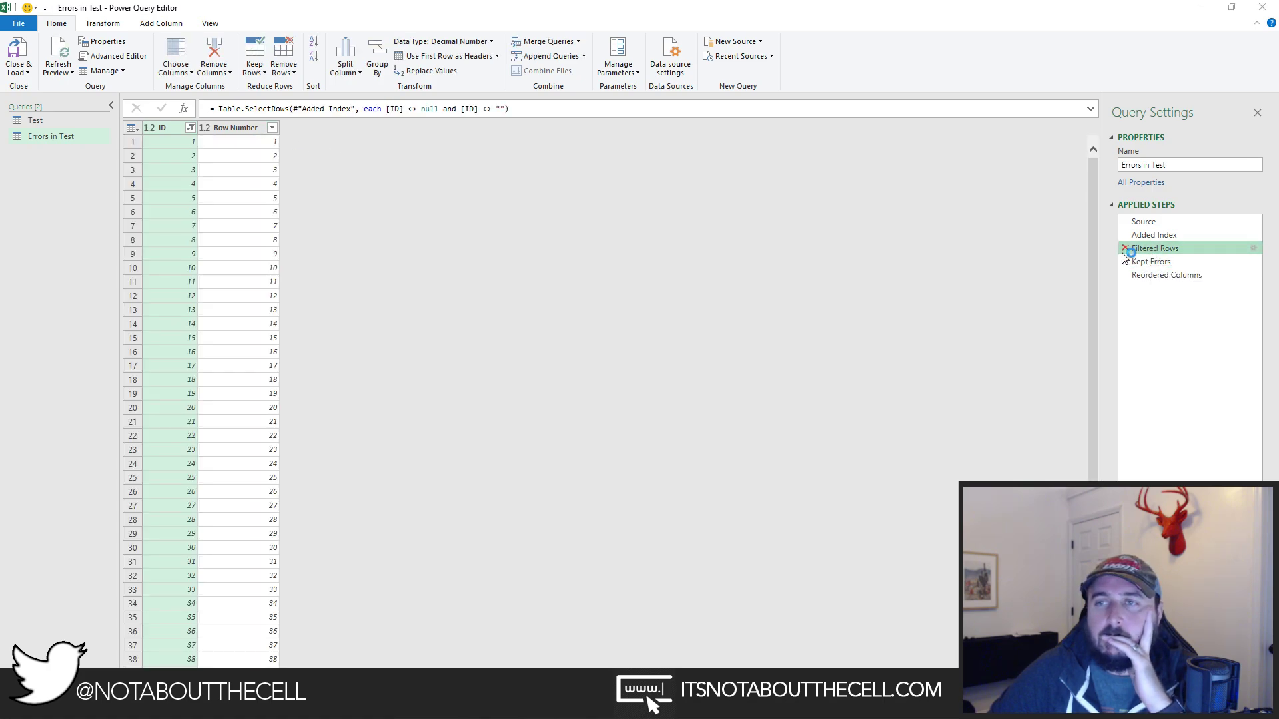
left_click(1124, 248)
left_click(708, 375)
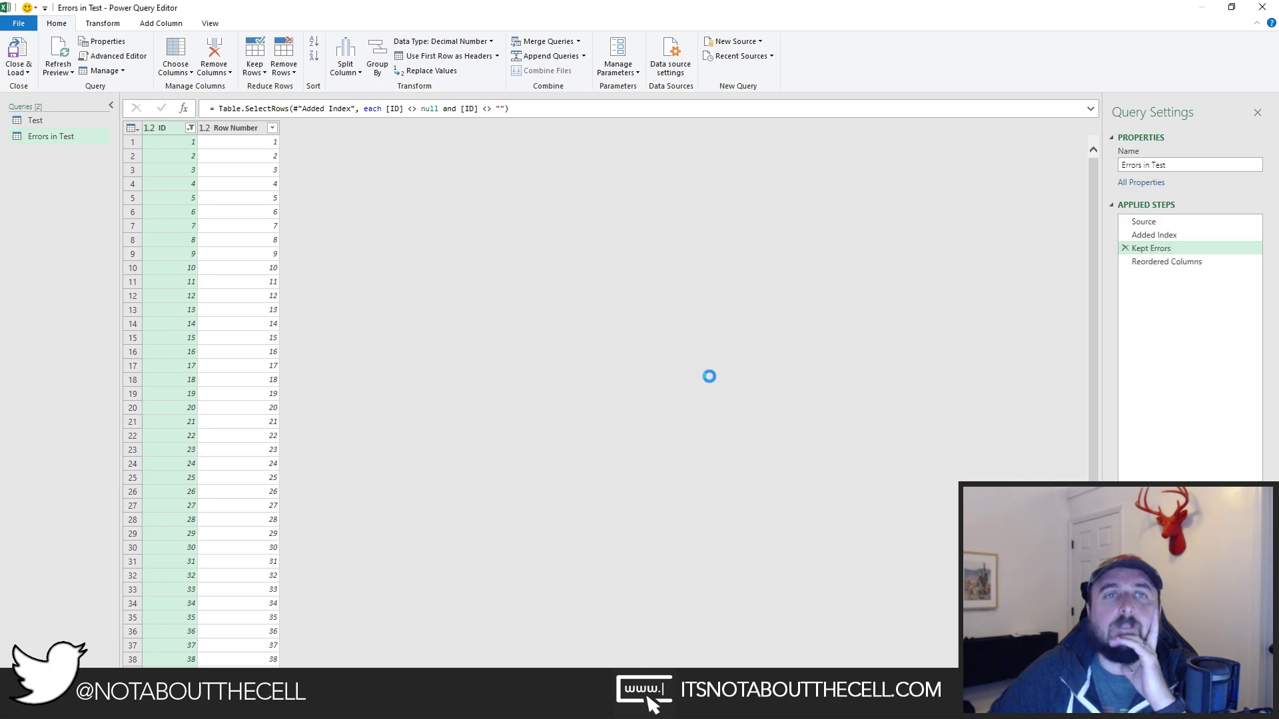
View the Reordered Columns step of Errors in Test and switch to the Test query.
left_click(1159, 262)
left_click(77, 124)
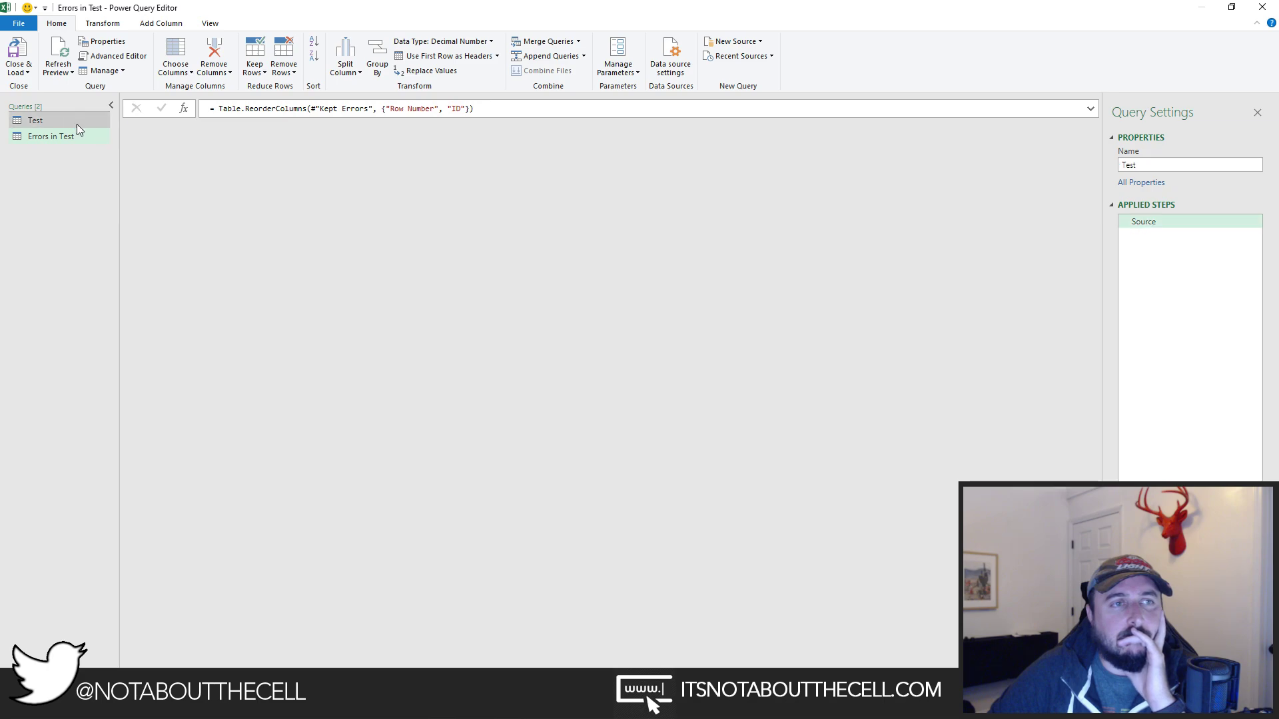
mouse_move(1094, 213)
left_mouse_down()
mouse_move(1089, 254)
mouse_move(1072, 212)
left_mouse_up()
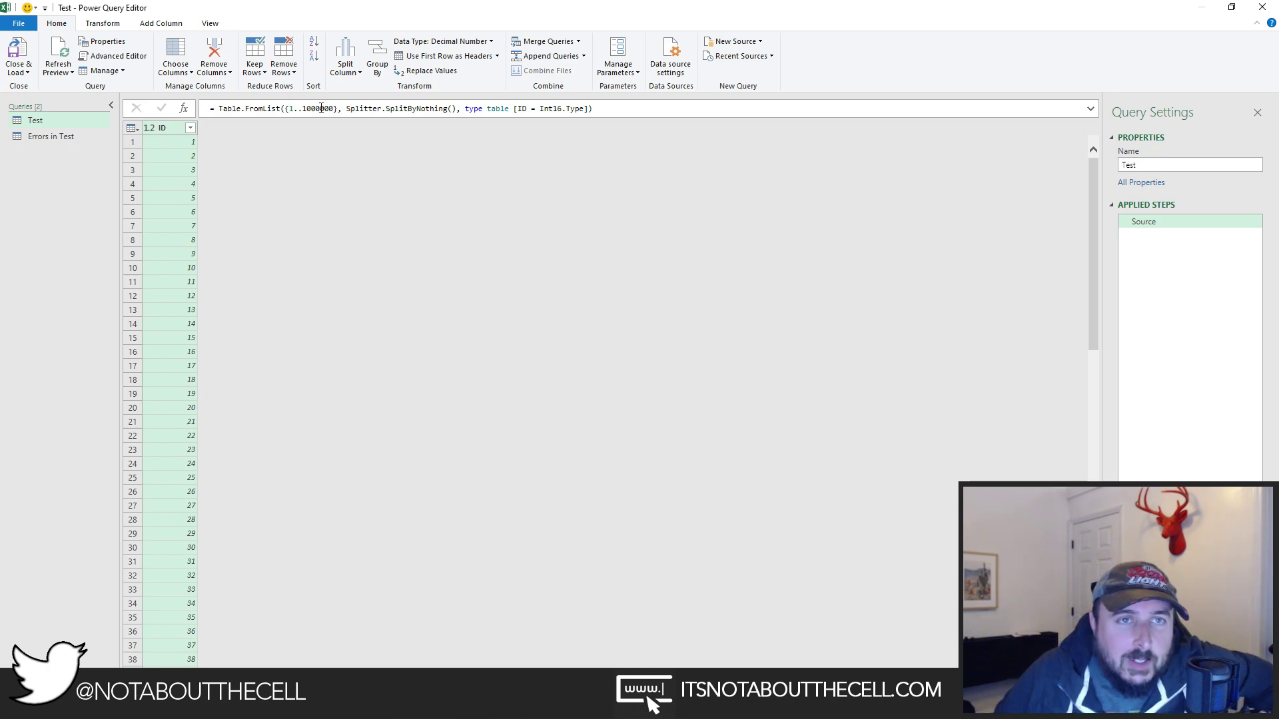
mouse_move(321, 108)
left_mouse_down()
mouse_move(334, 108)
mouse_move(308, 108)
left_mouse_up()
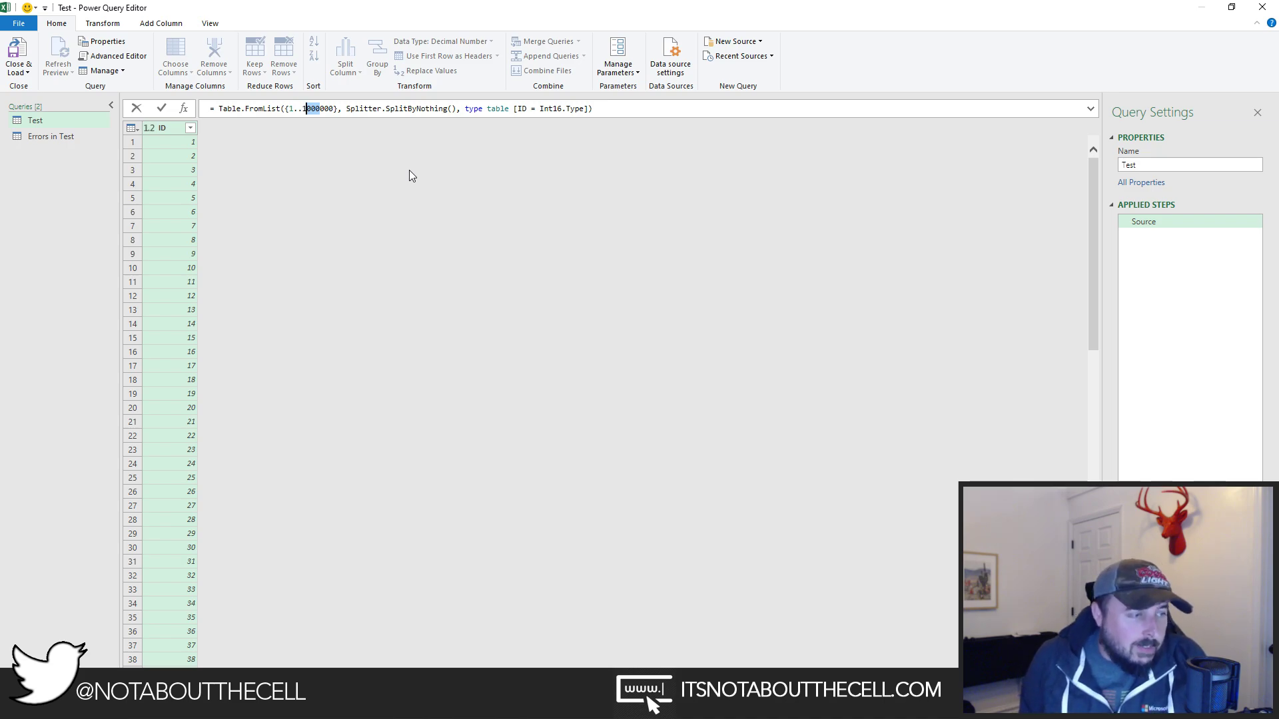
key("Return")
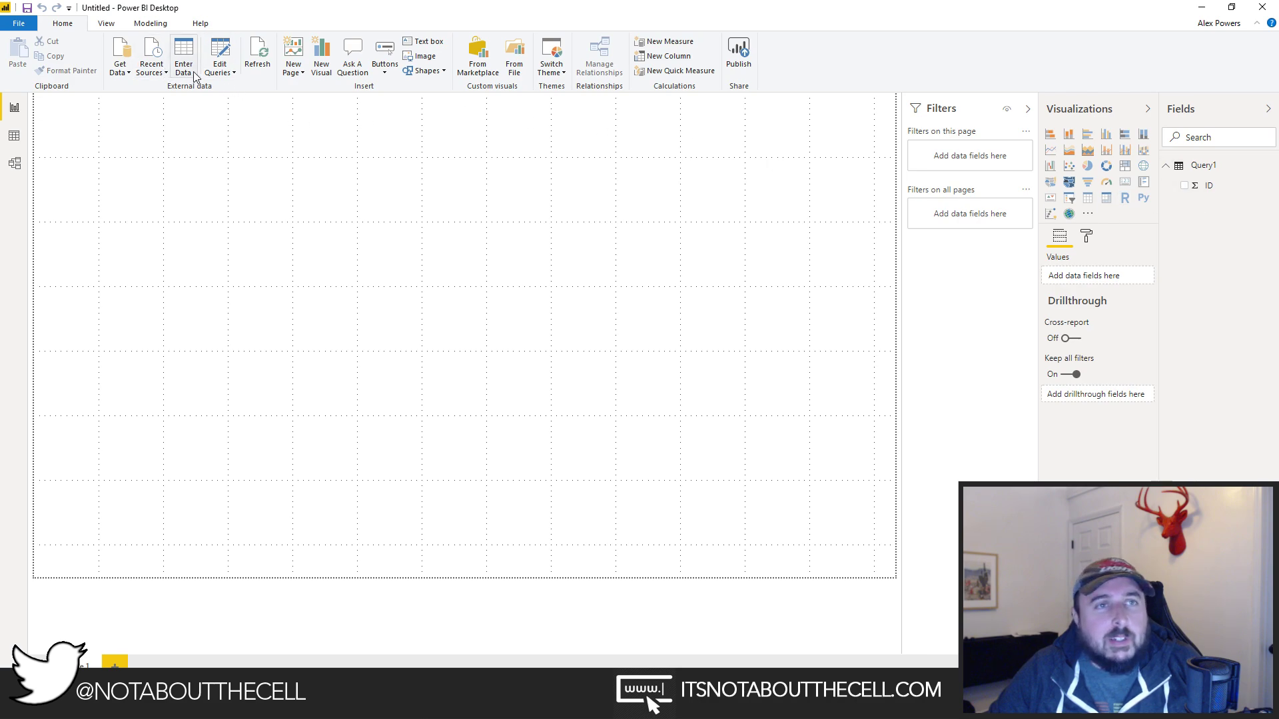
Open the Power Query Editor from Power BI Desktop and copy the entire source formula of the Test query in Excel's Power Query Editor.
left_click(221, 70)
left_click(220, 88)
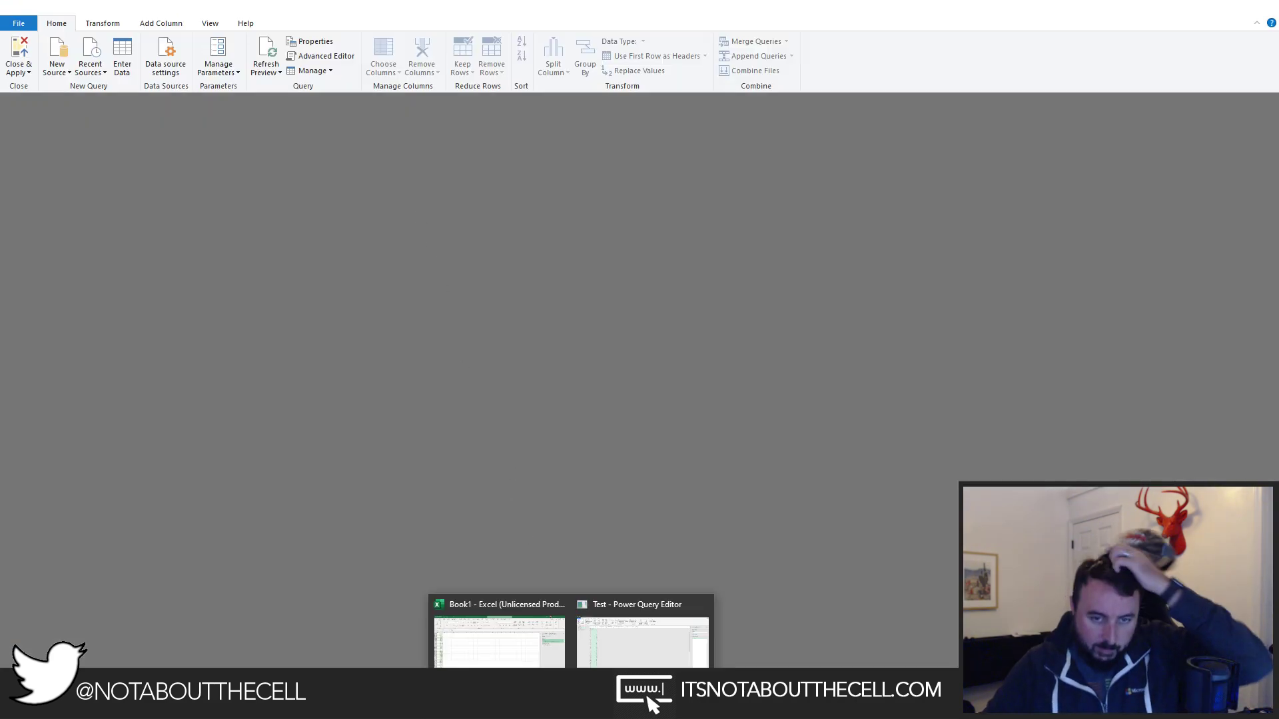
left_click(617, 614)
left_click(590, 108)
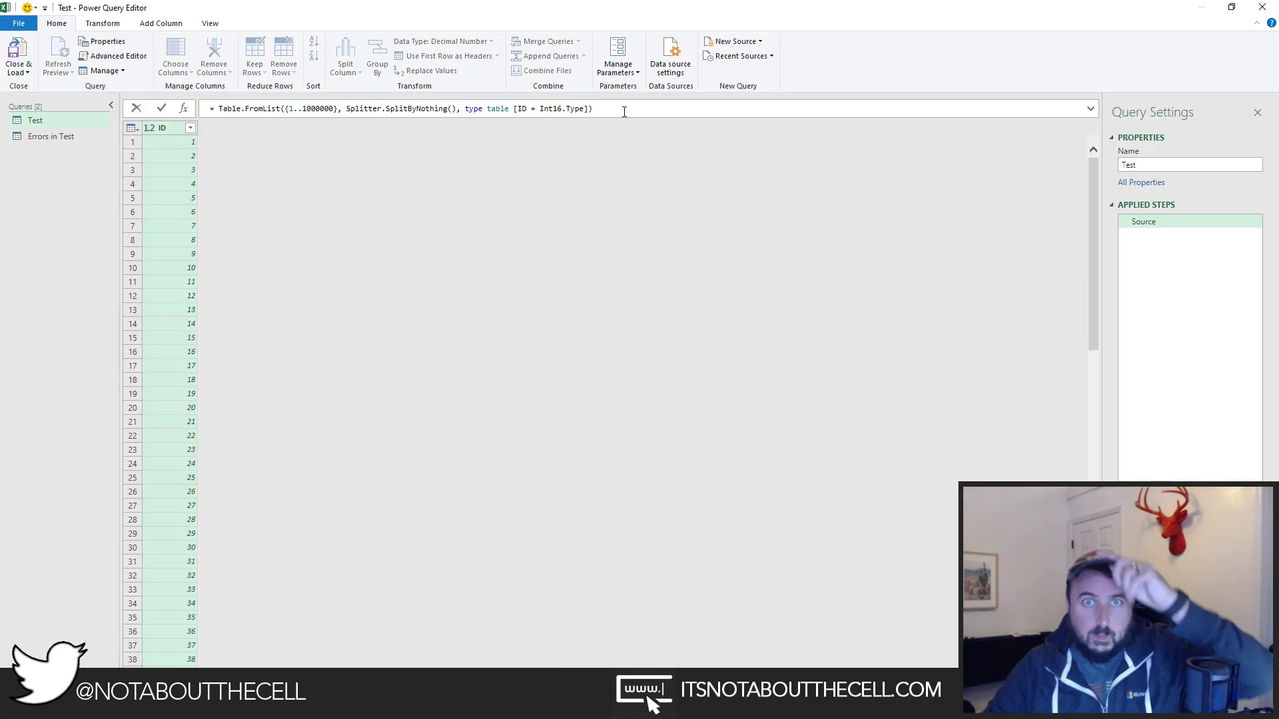
left_click_drag(590, 108, 245, 93)
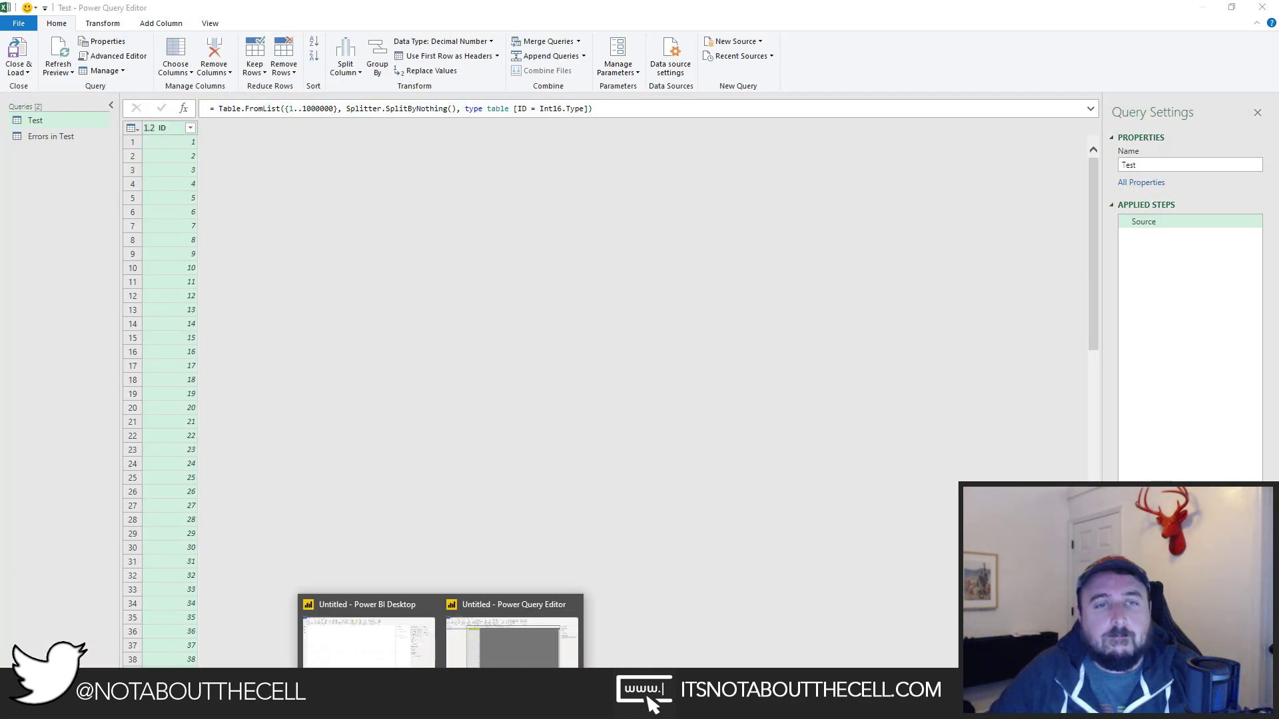
Replace Query1's source formula in the Power BI Power Query Editor with = Table.FromList({1..1000000}, Splitter.SplitByNothing(), type table [ID = Int16.Type]).
left_click(516, 649)
left_click(684, 113)
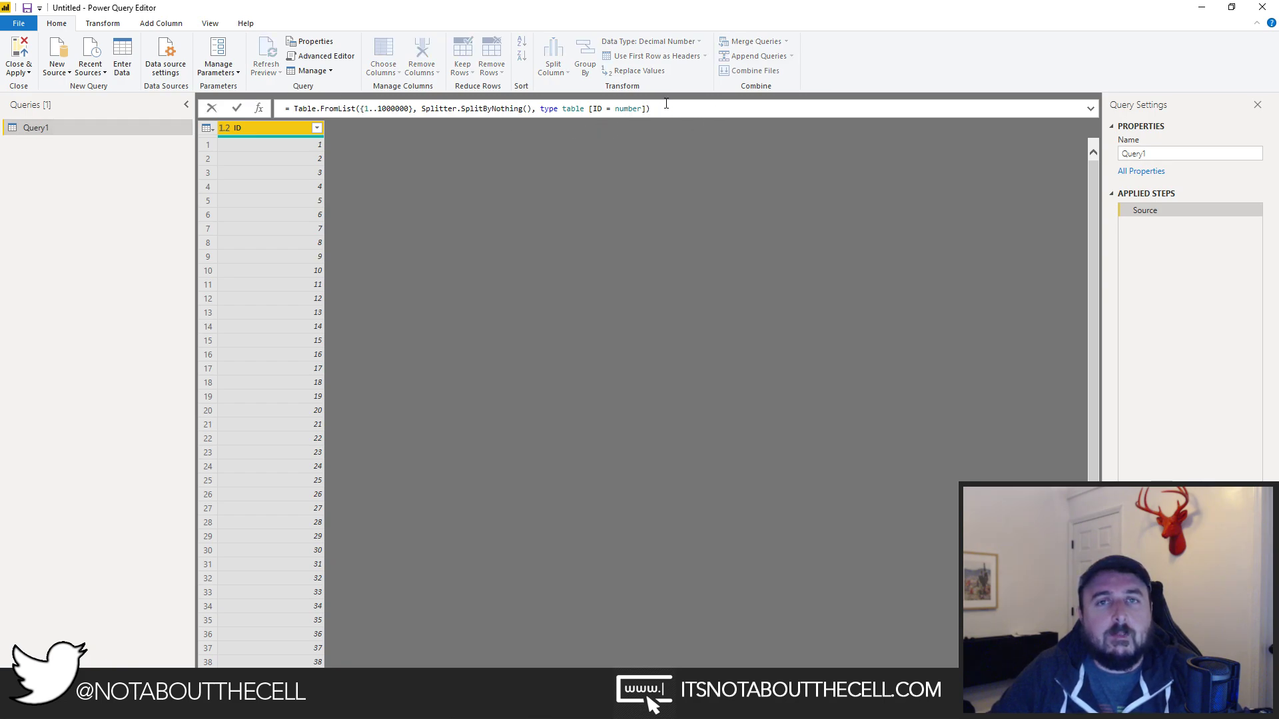
key("Return")
left_click_drag(649, 109, 246, 105)
key("Escape")
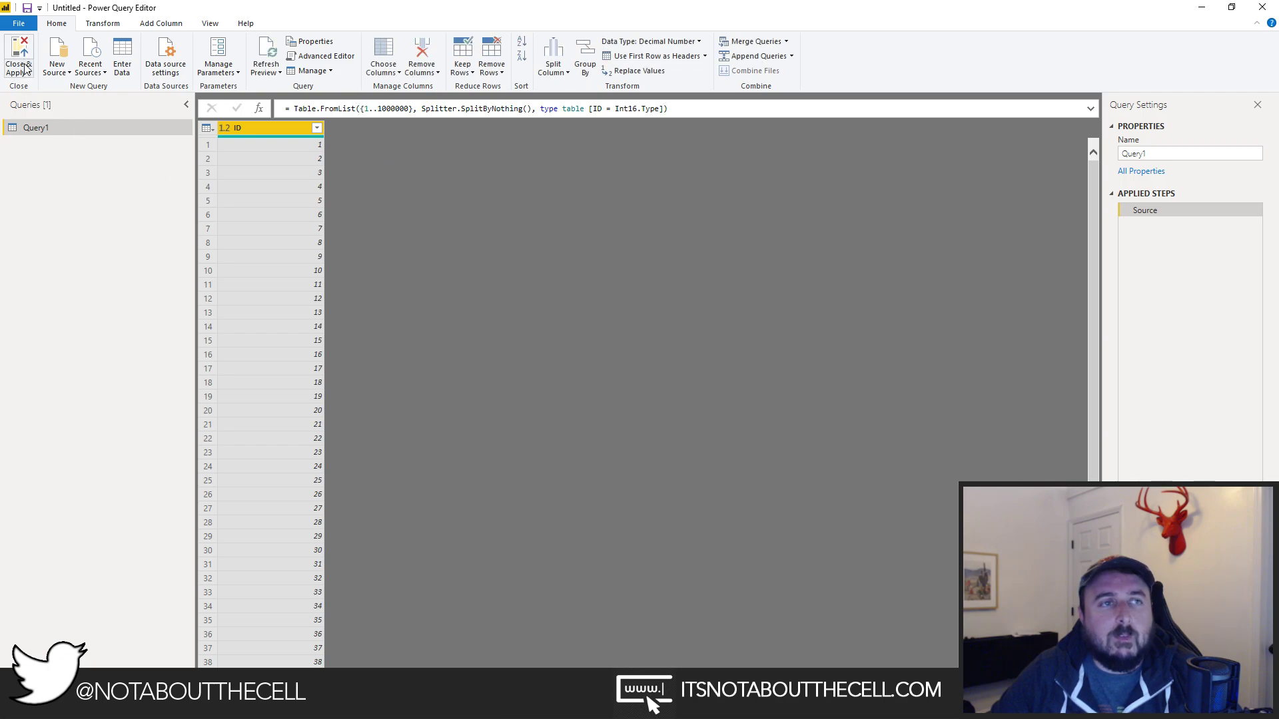
Rename the query Query1 to Test in the query settings.
left_click(1120, 154)
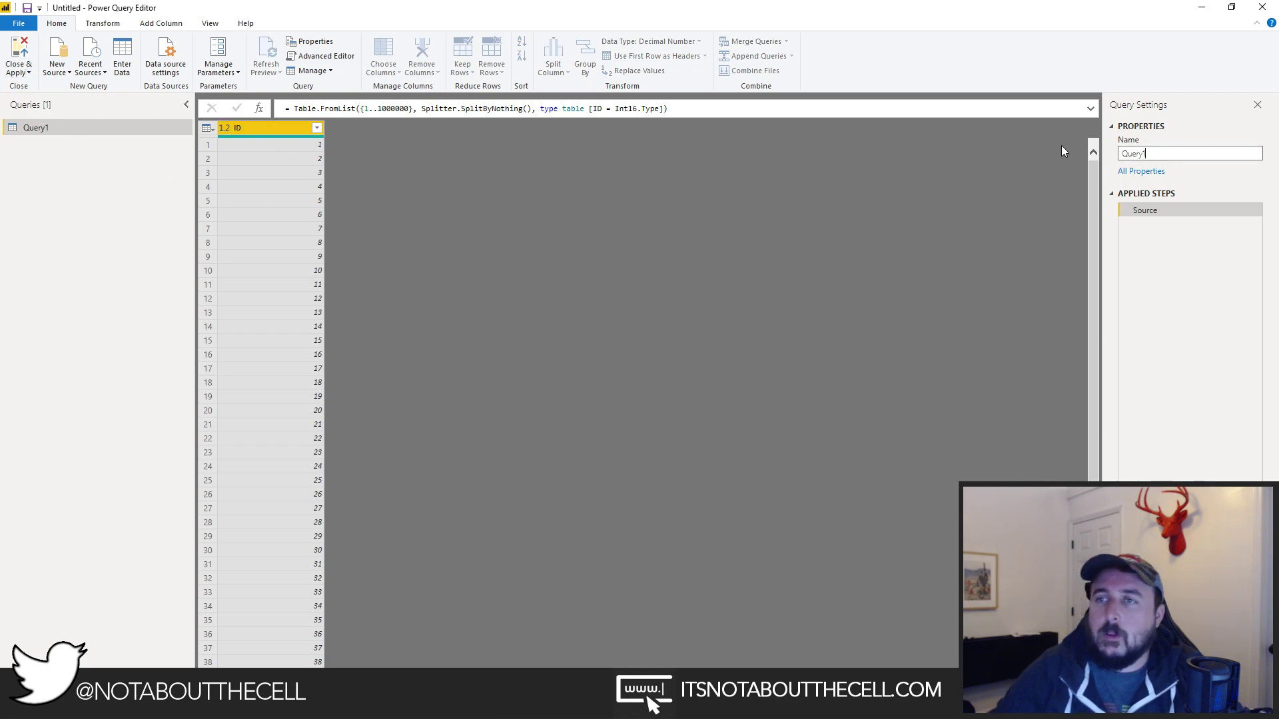
key("ctrl+a")
type("Test")
key("Return")
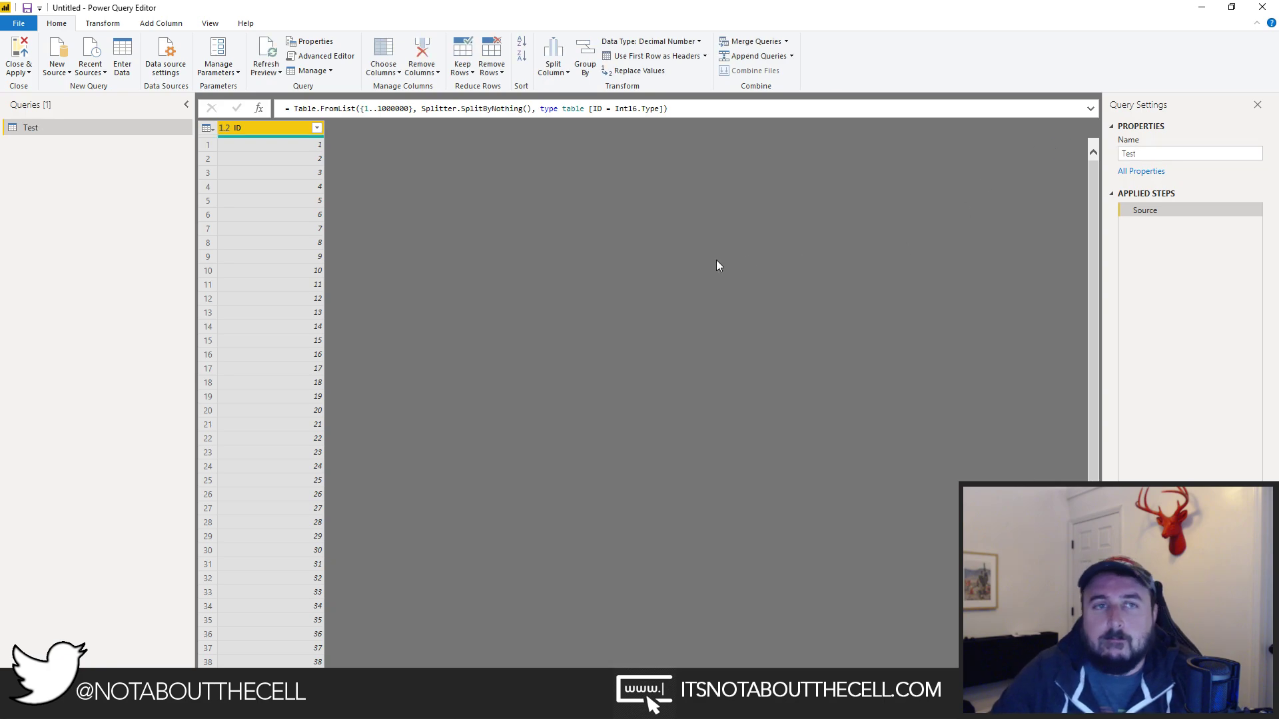
Close the query editor with its changes applied, return to Power BI Desktop and dismiss the load summary.
left_click(27, 74)
left_click(91, 142)
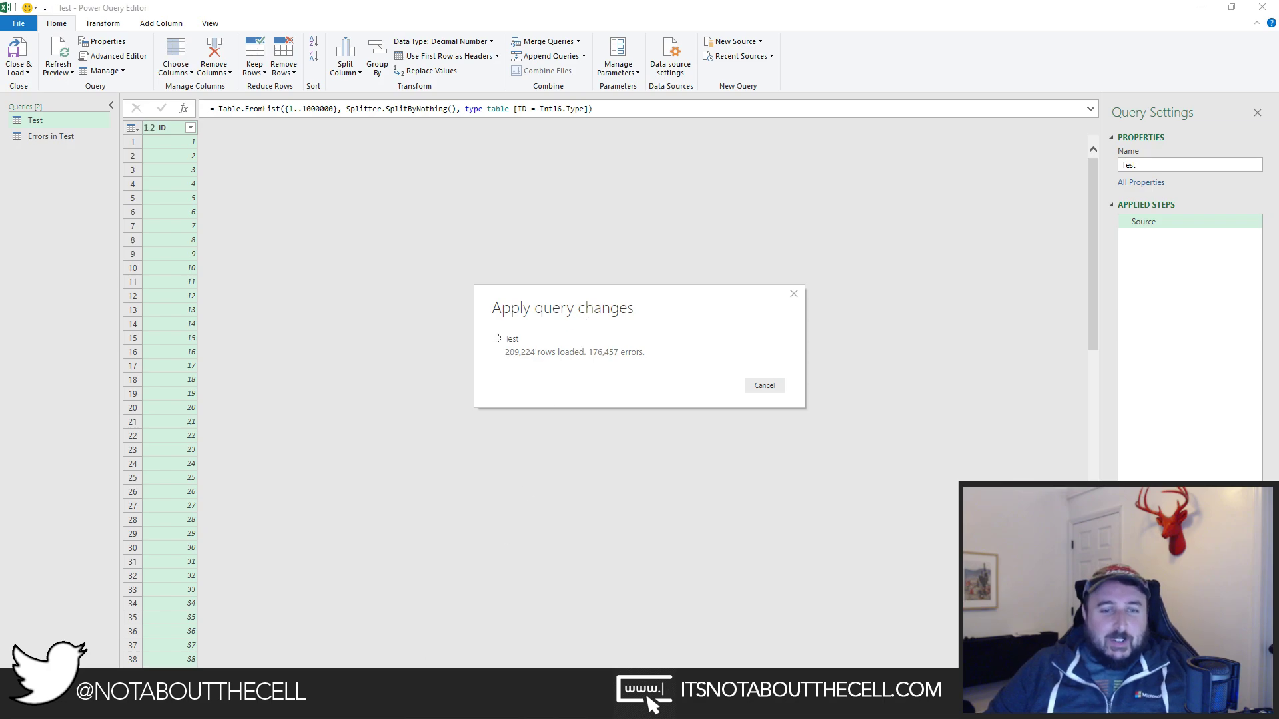
mouse_move(433, 706)
left_click(382, 637)
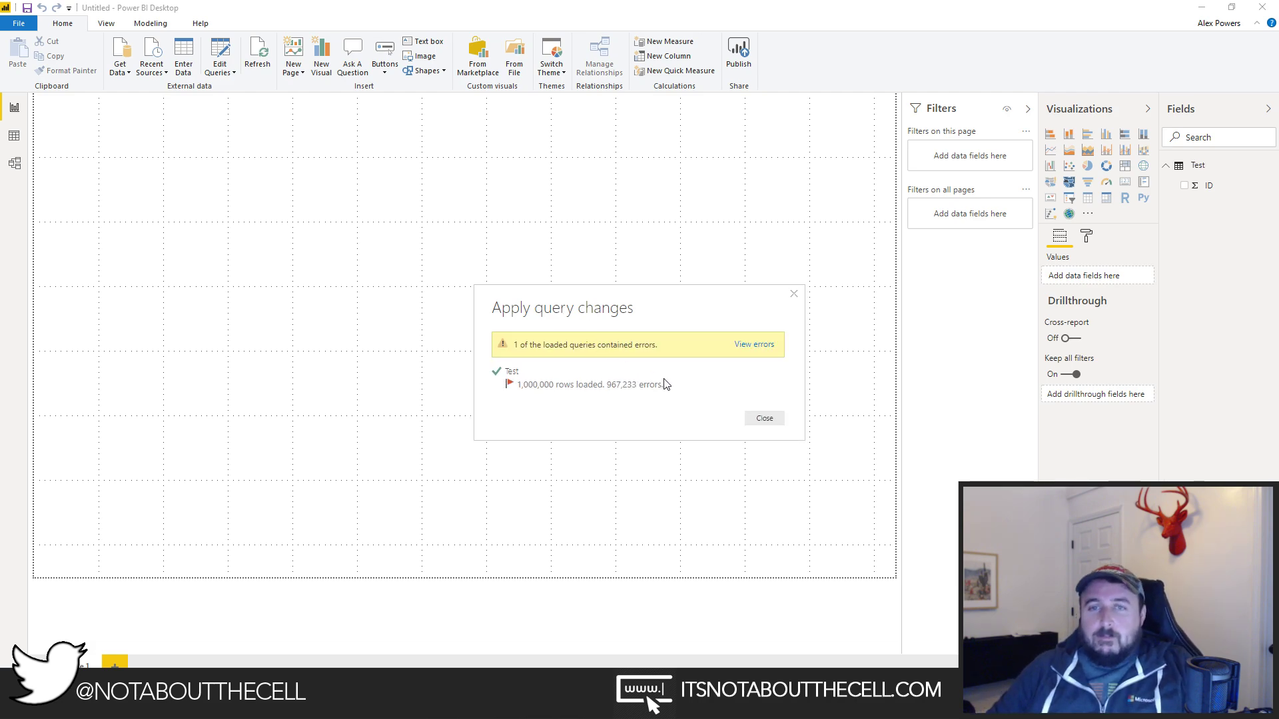
left_click(764, 418)
Open the Test table in Data view and sort its ID column in descending order.
left_click(15, 135)
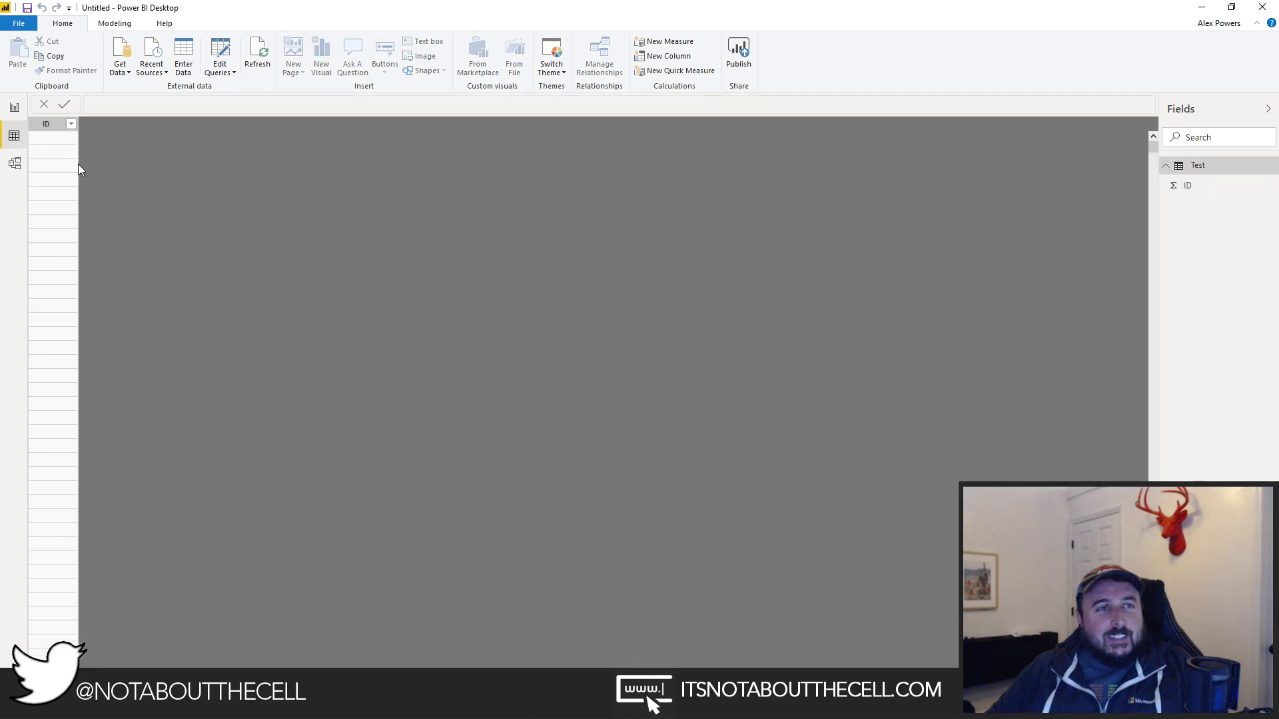
left_click(71, 125)
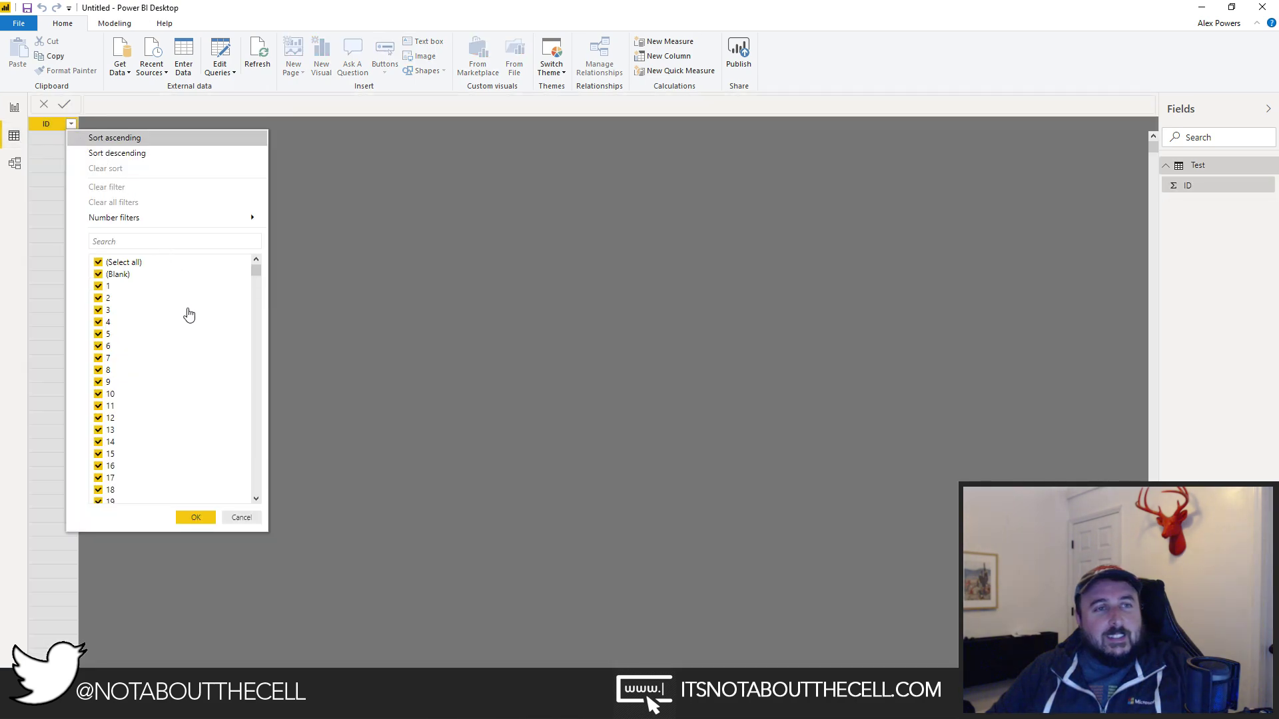
left_click(131, 155)
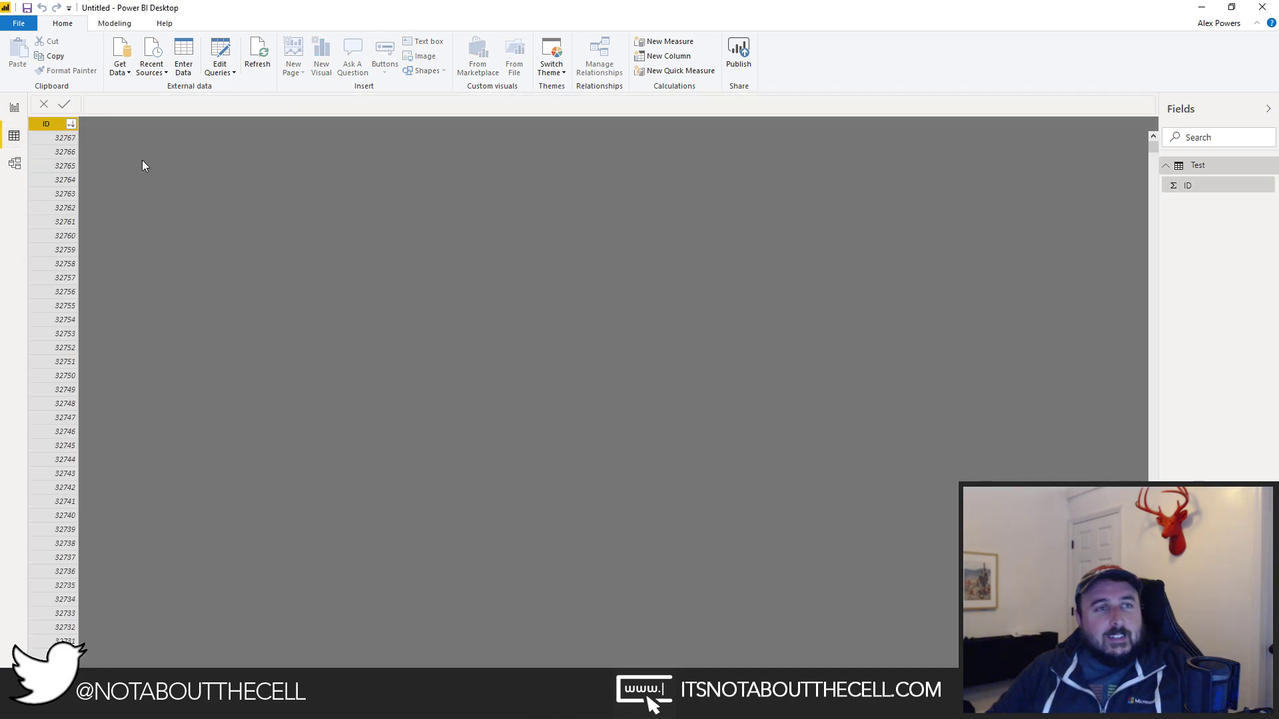
Sort the ID column in ascending order and browse down past the blank rows to the numbered IDs.
left_click(72, 125)
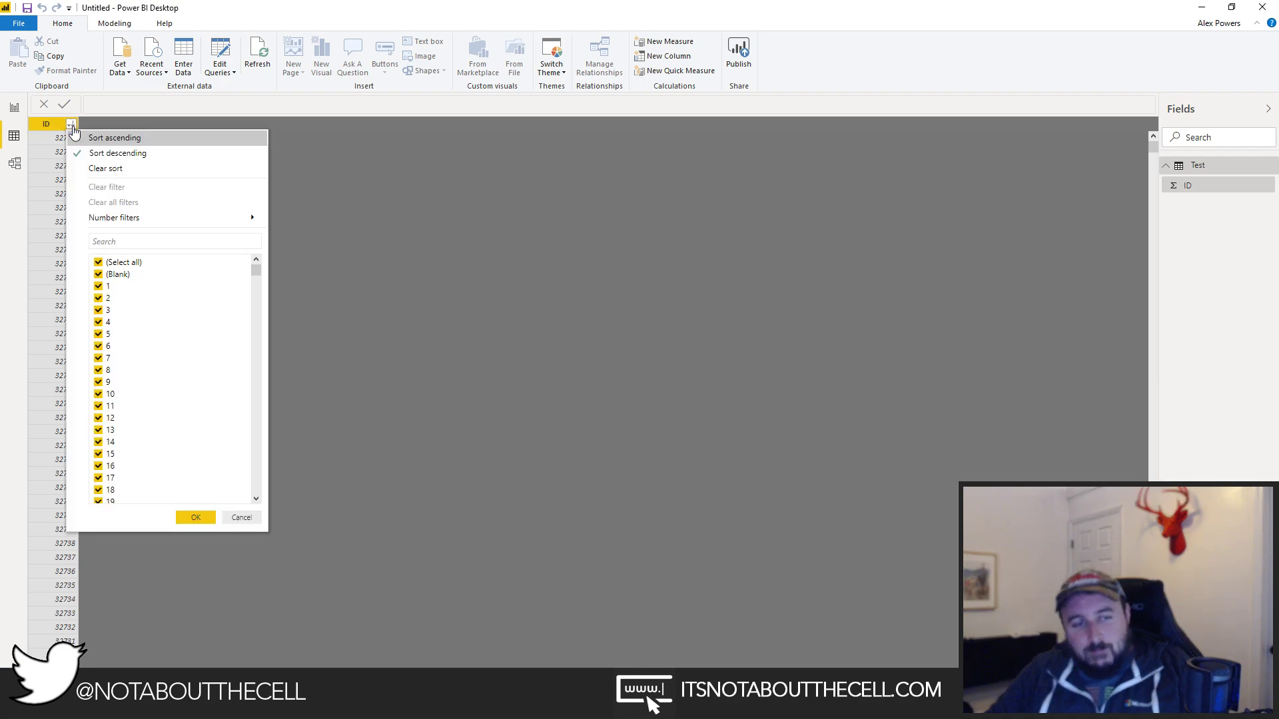
left_click(107, 139)
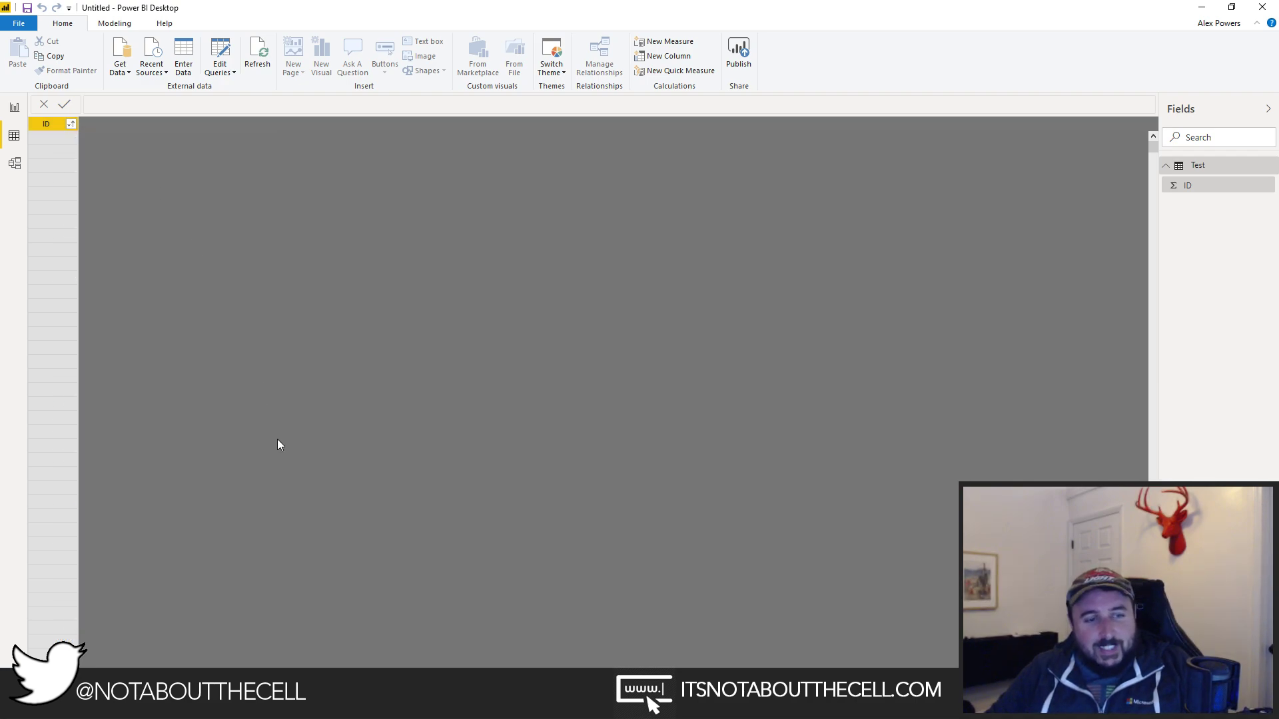
scroll(291, 407, "down", 10)
scroll(384, 408, "down", 11)
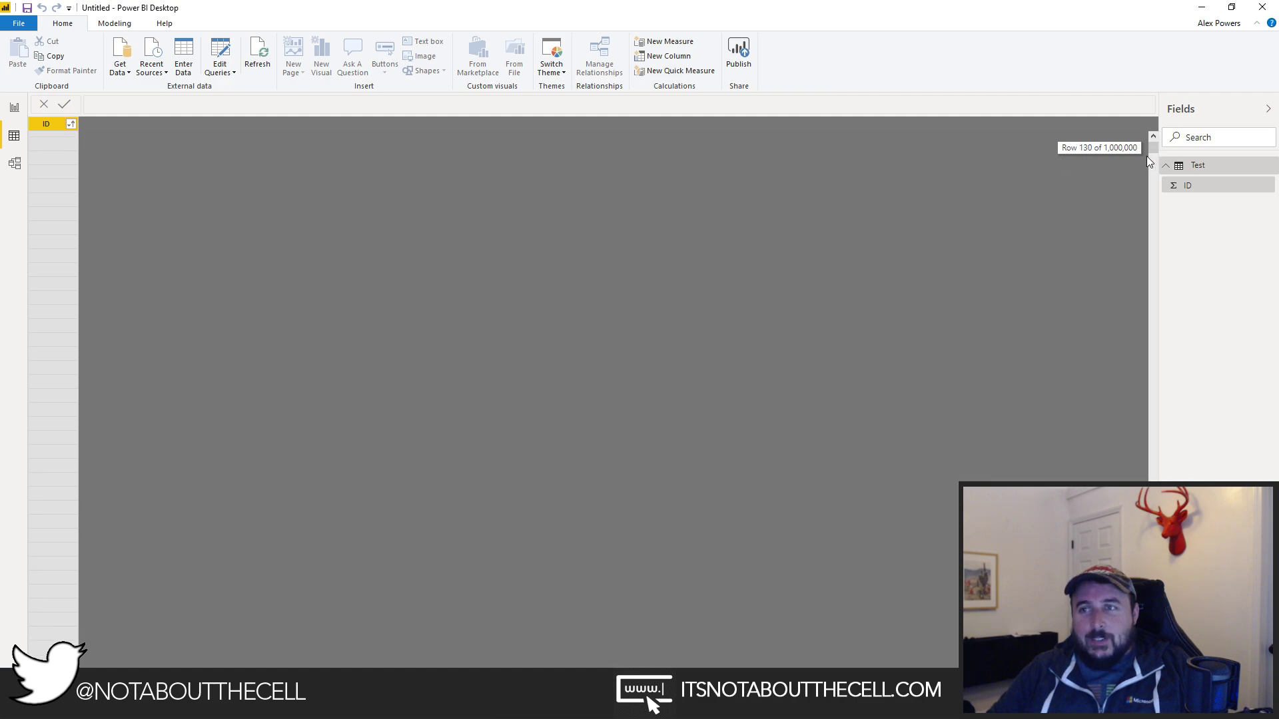
left_click_drag(1147, 159, 1135, 477)
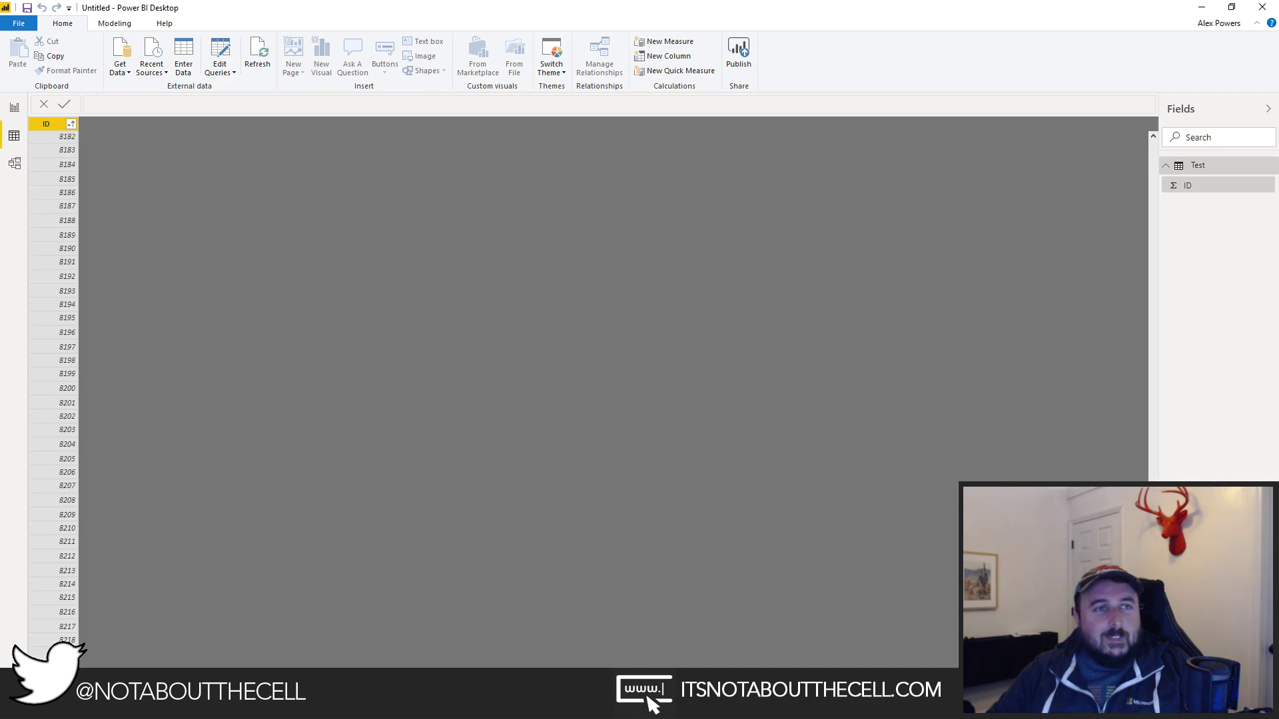
Create a column chart of the ID field on the report page and reposition it slightly lower on the canvas.
left_click(14, 106)
left_click_drag(1222, 193, 240, 192)
left_click_drag(201, 112, 211, 169)
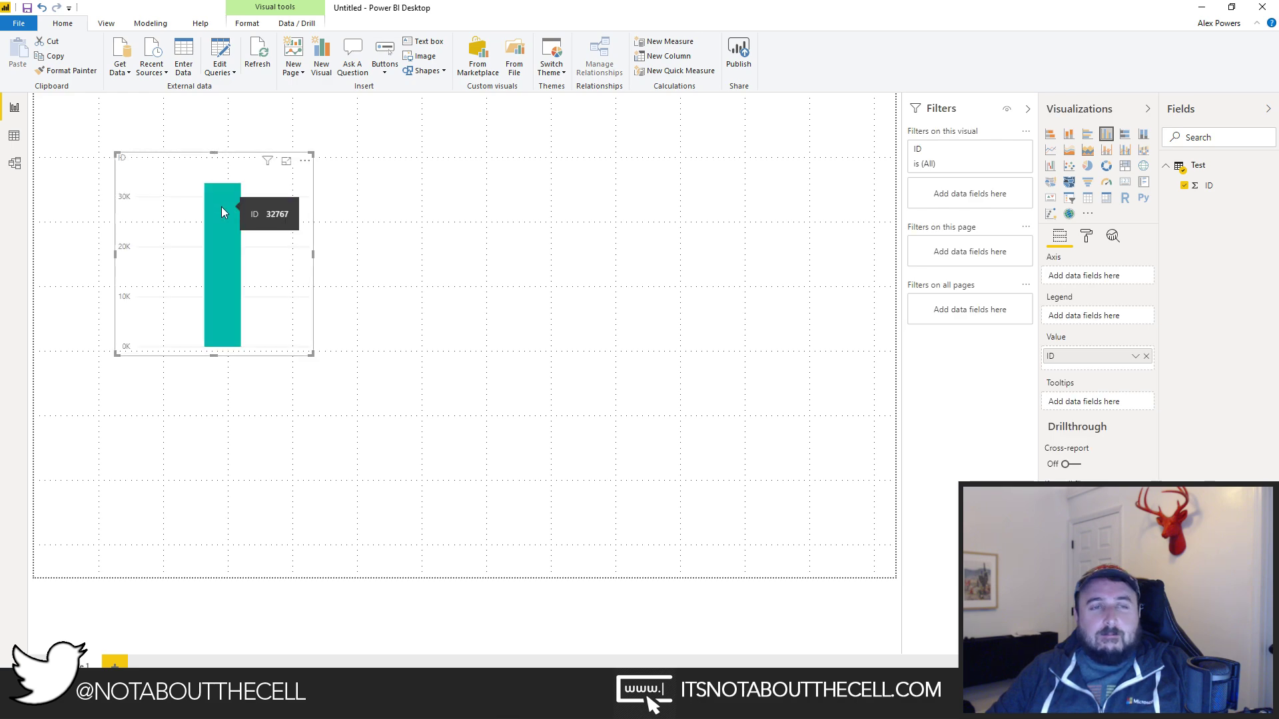
Convert the ID chart to a table visual, set ID to Don't summarize, and enlarge the visual.
left_click(1087, 198)
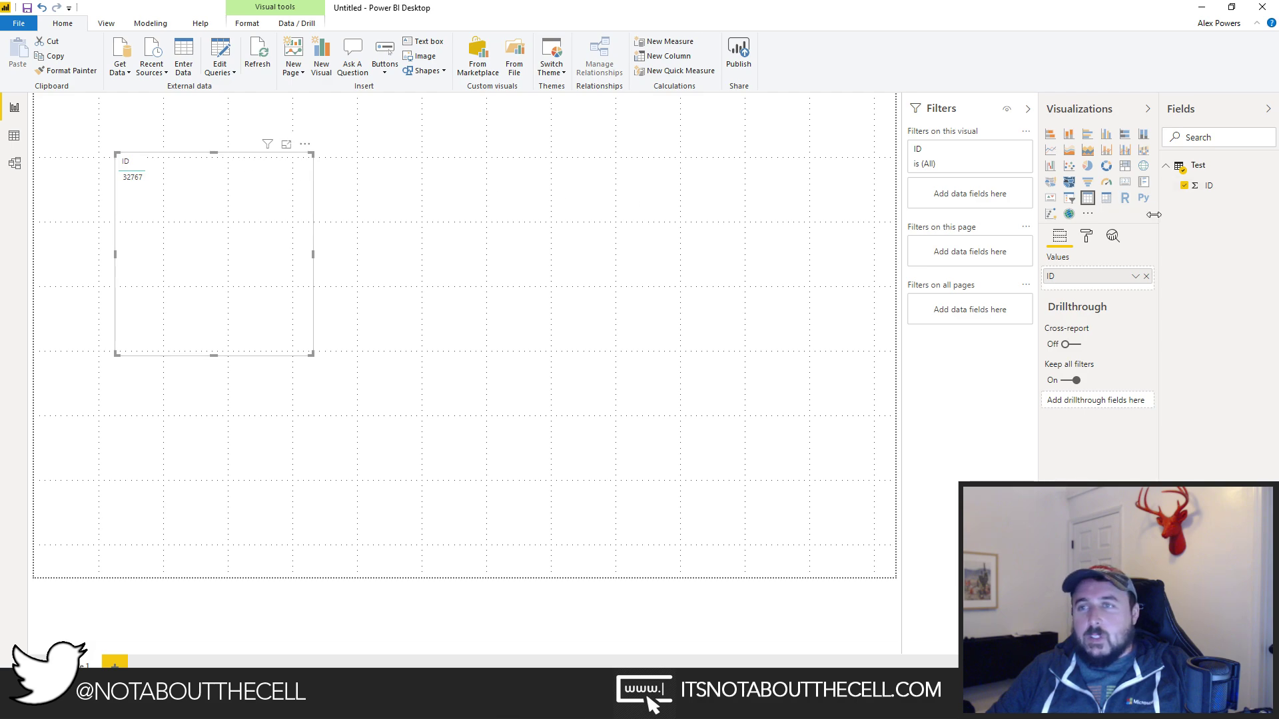
left_click(1135, 276)
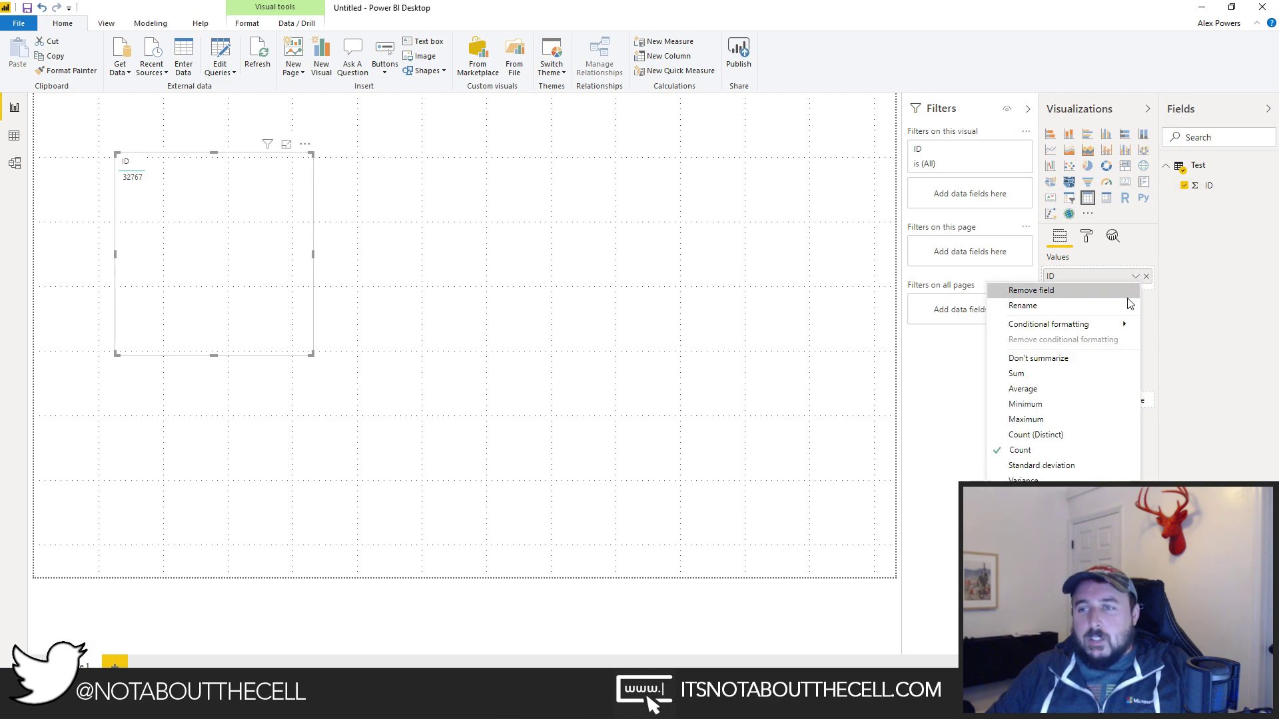
left_click(1042, 360)
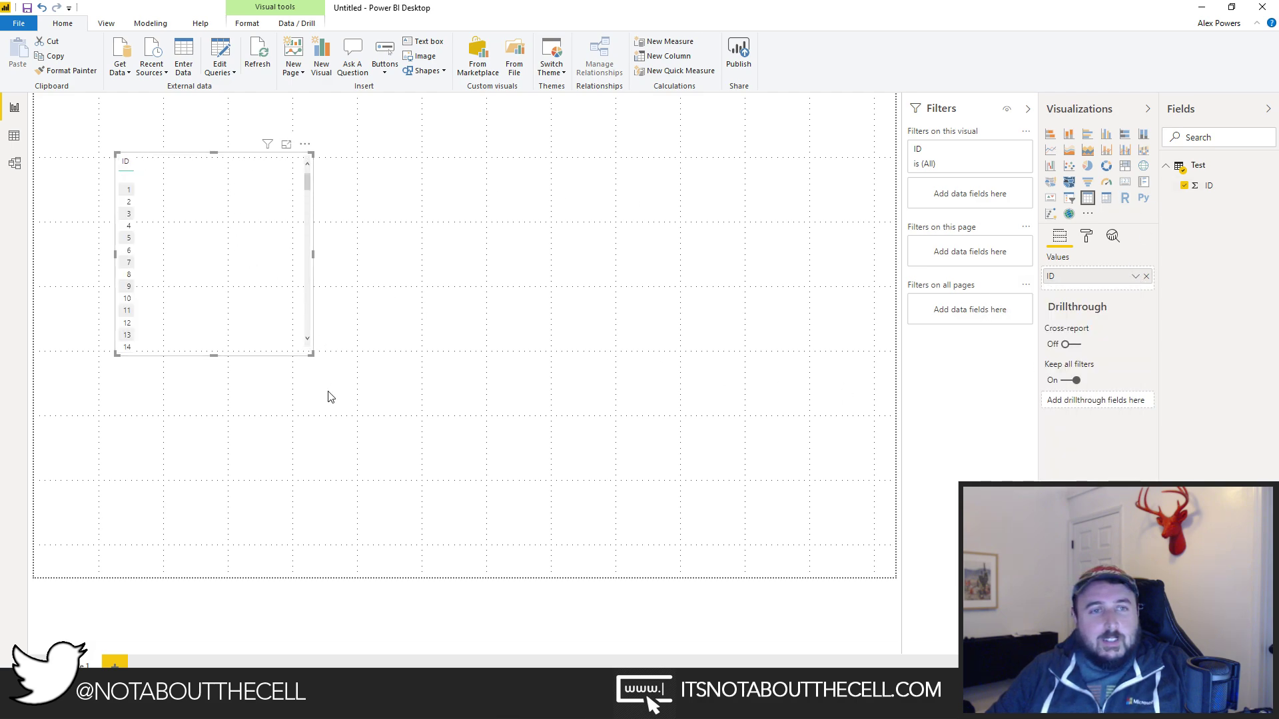
left_click_drag(311, 354, 441, 493)
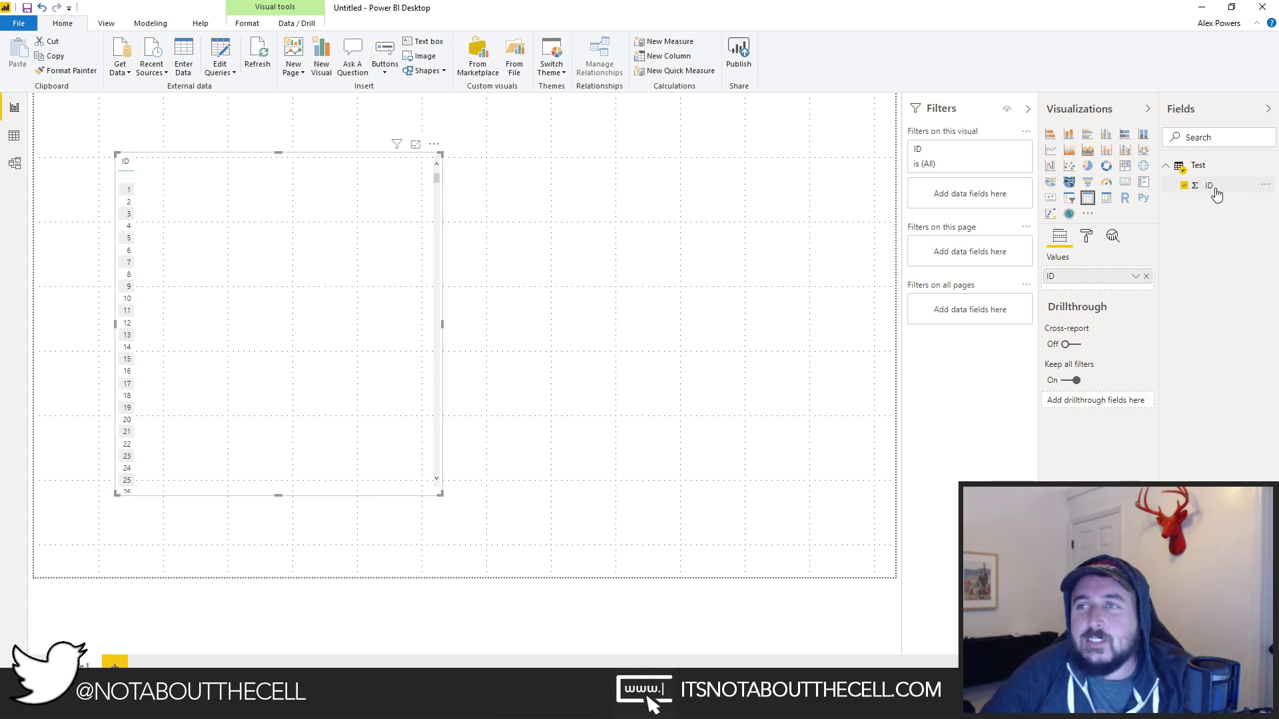
Create a measure in the Test table defined as Total Count = COUNTA(Test[ID]).
right_click(1269, 188)
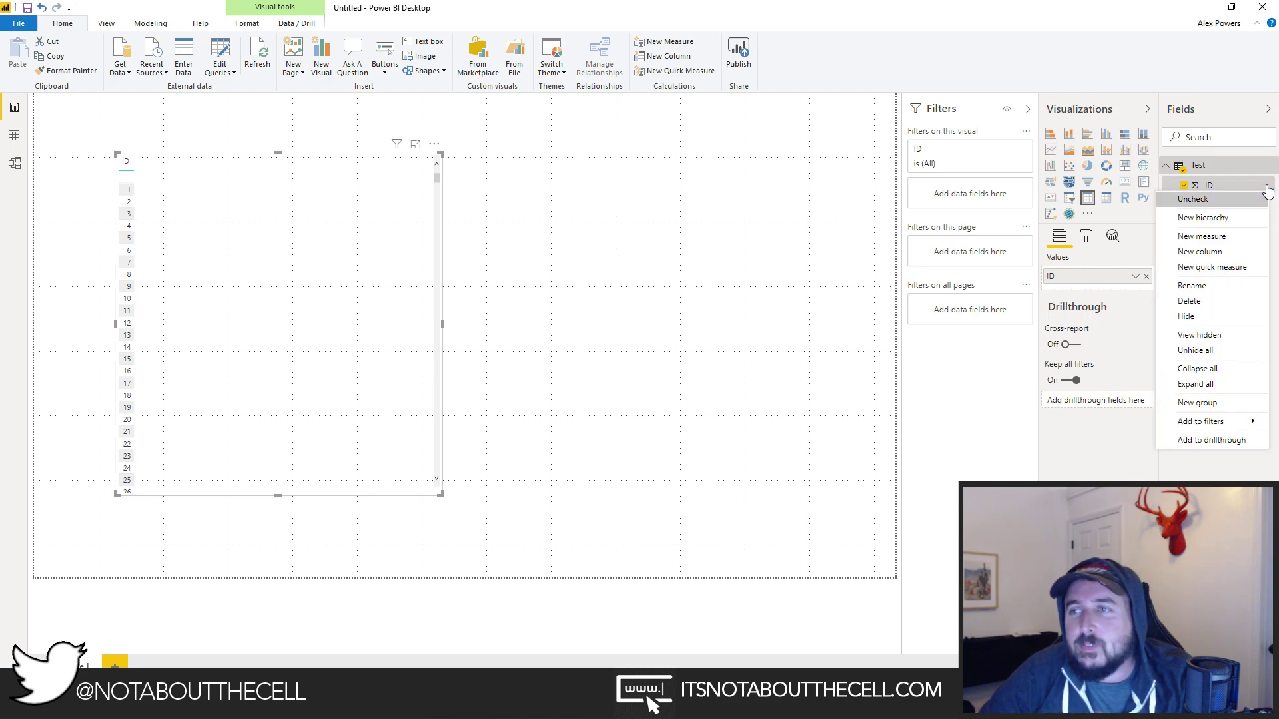
left_click(1220, 239)
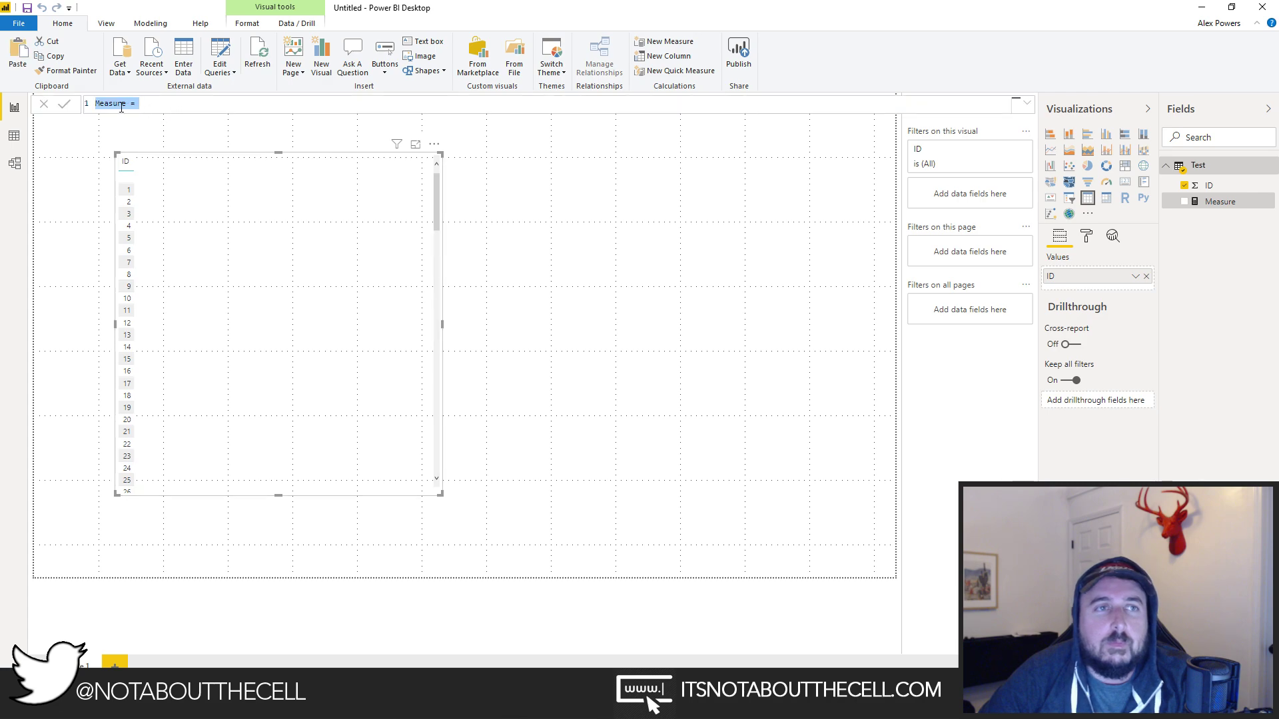
type("Total Count = ")
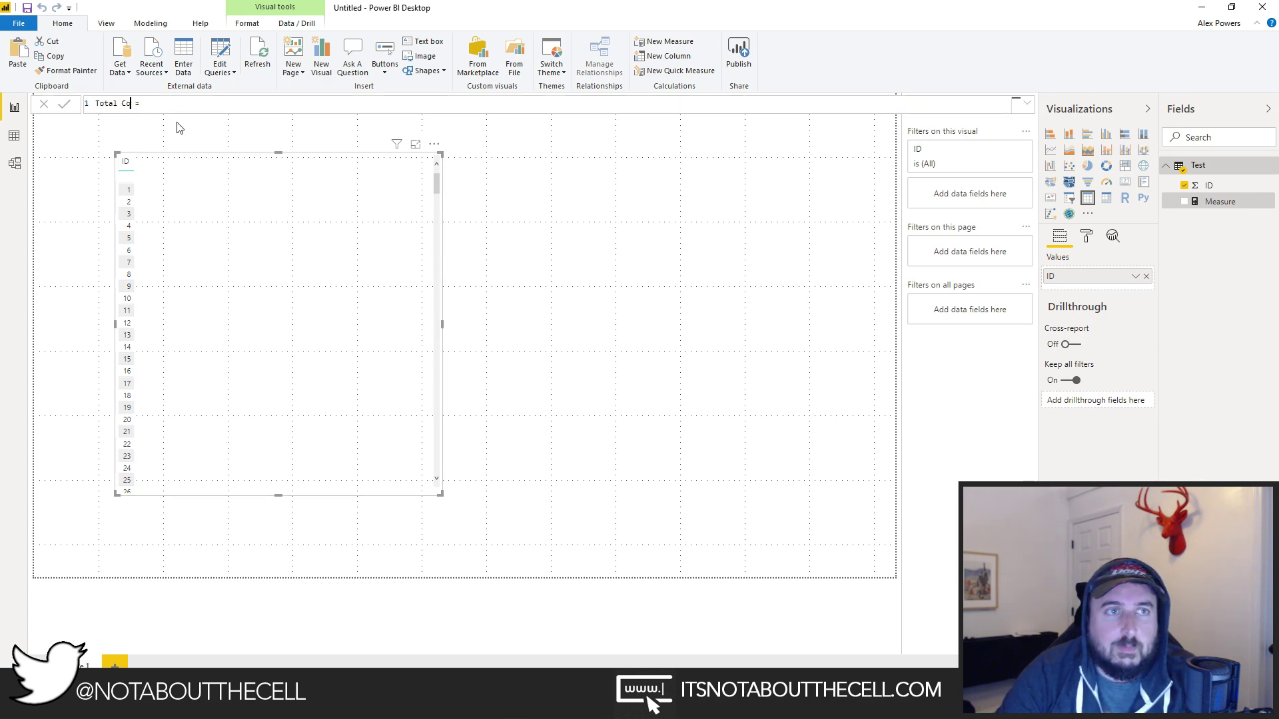
type("COUNTA(")
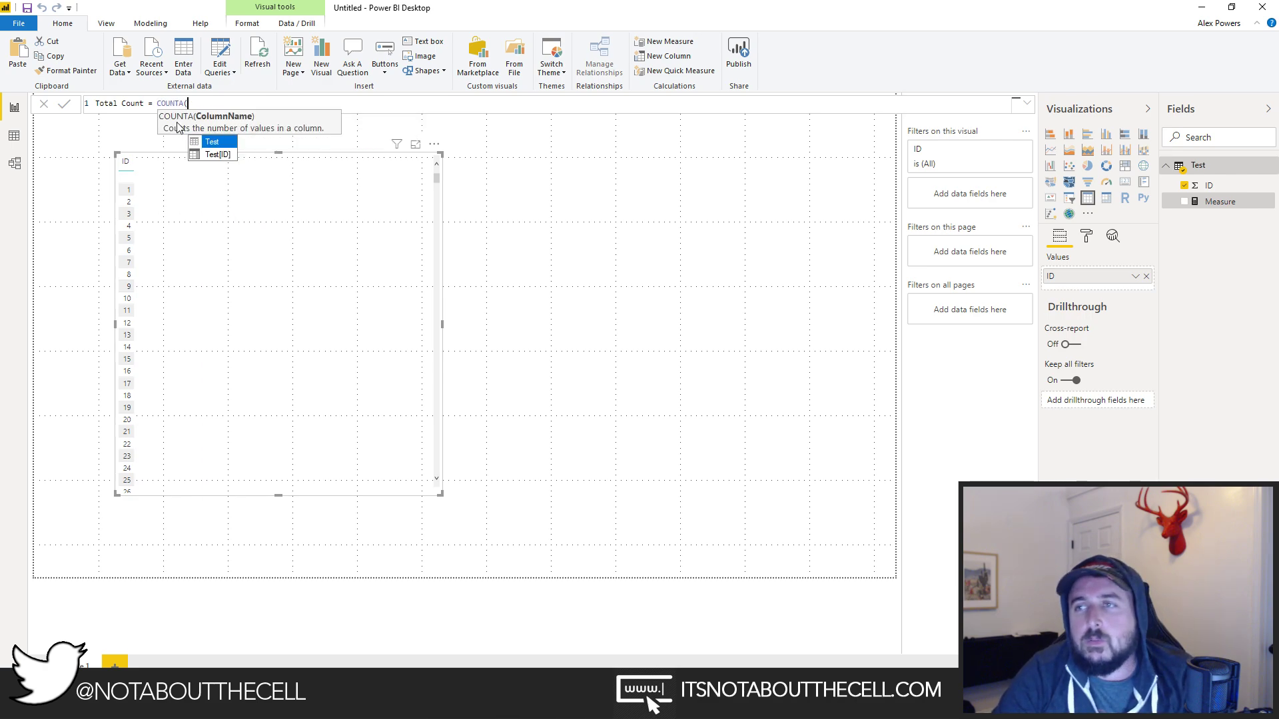
type("Test[")
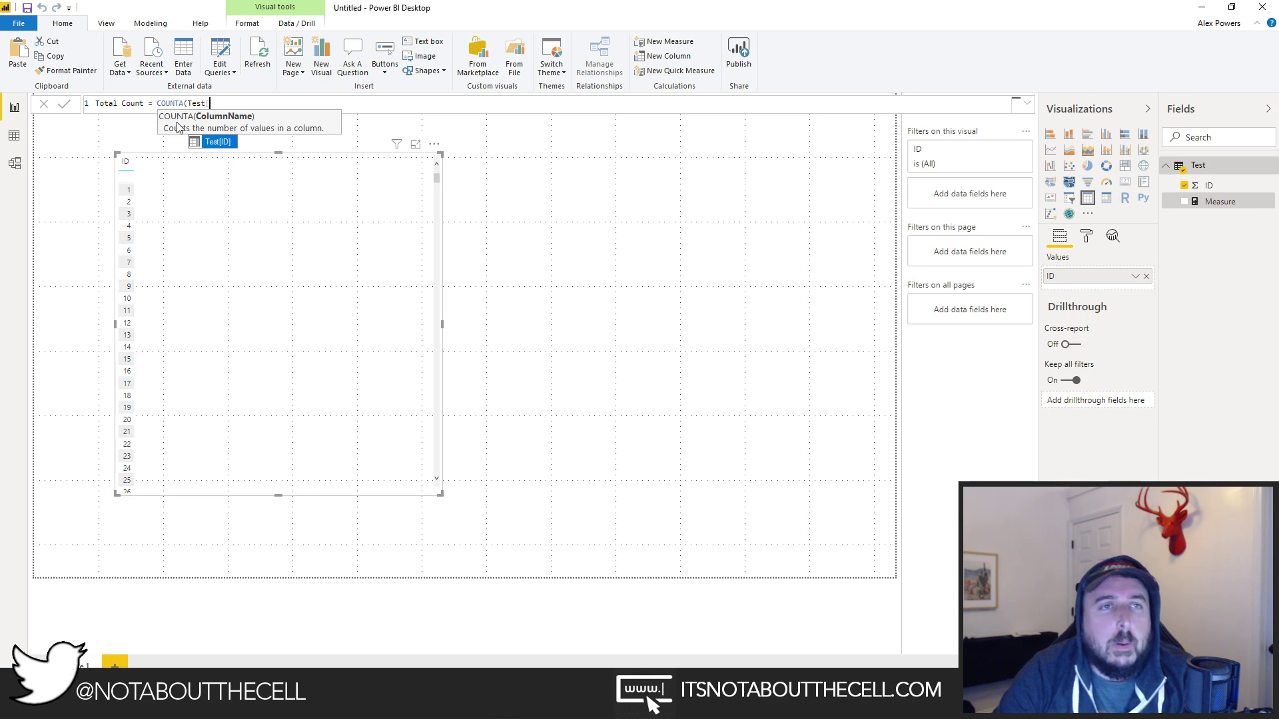
key("Tab")
type(")")
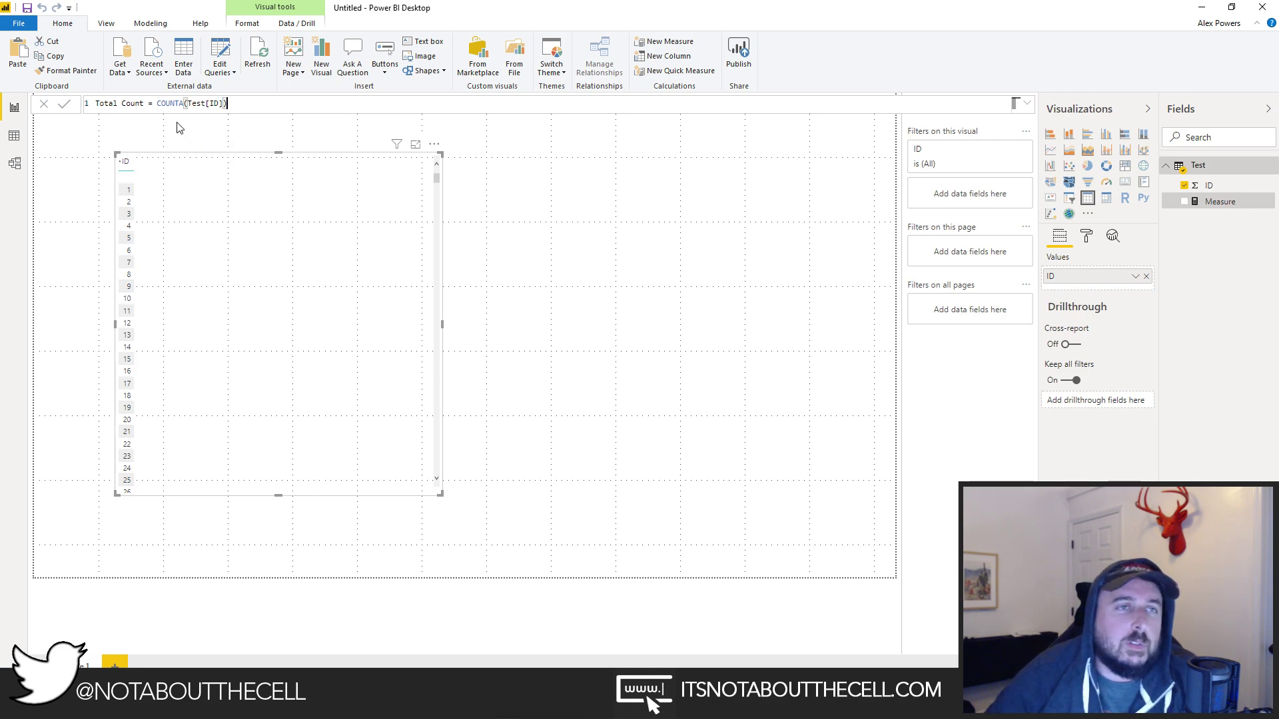
key("Return")
Add the Total Count measure to the ID table visual and sort the visual by Total Count.
left_click_drag(1199, 201, 291, 229)
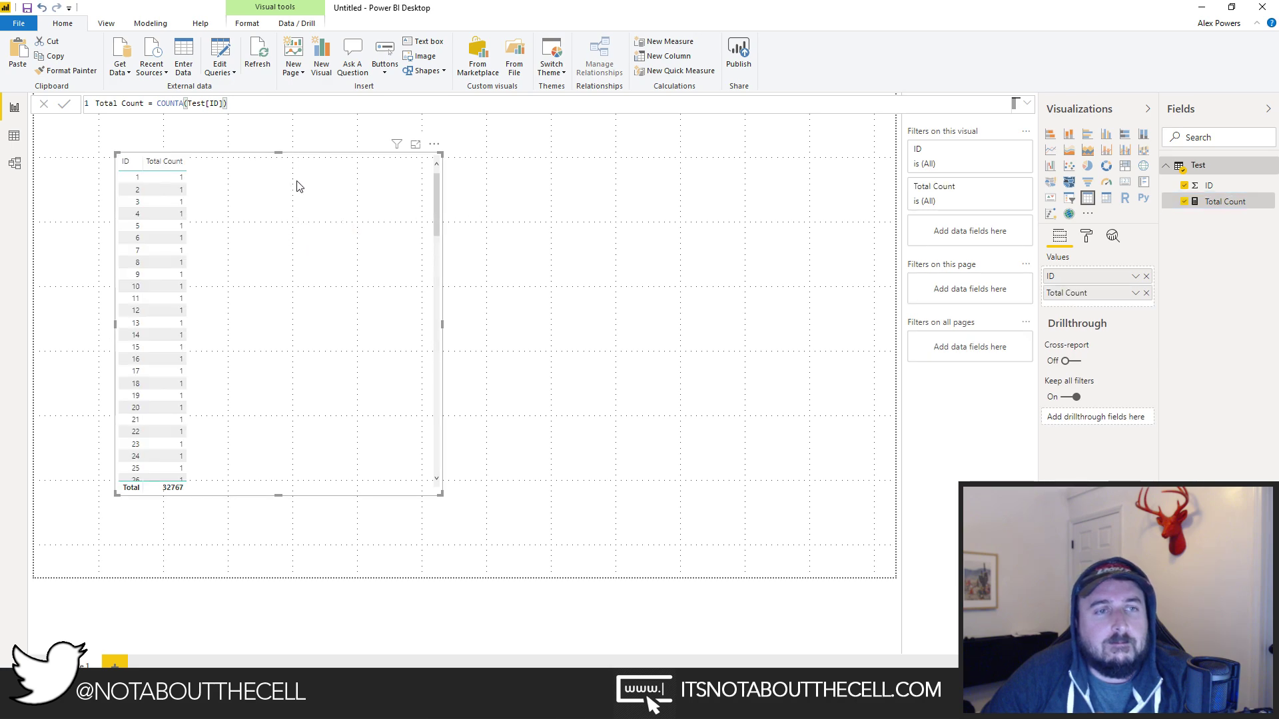
left_click(434, 144)
mouse_move(489, 268)
left_click(610, 285)
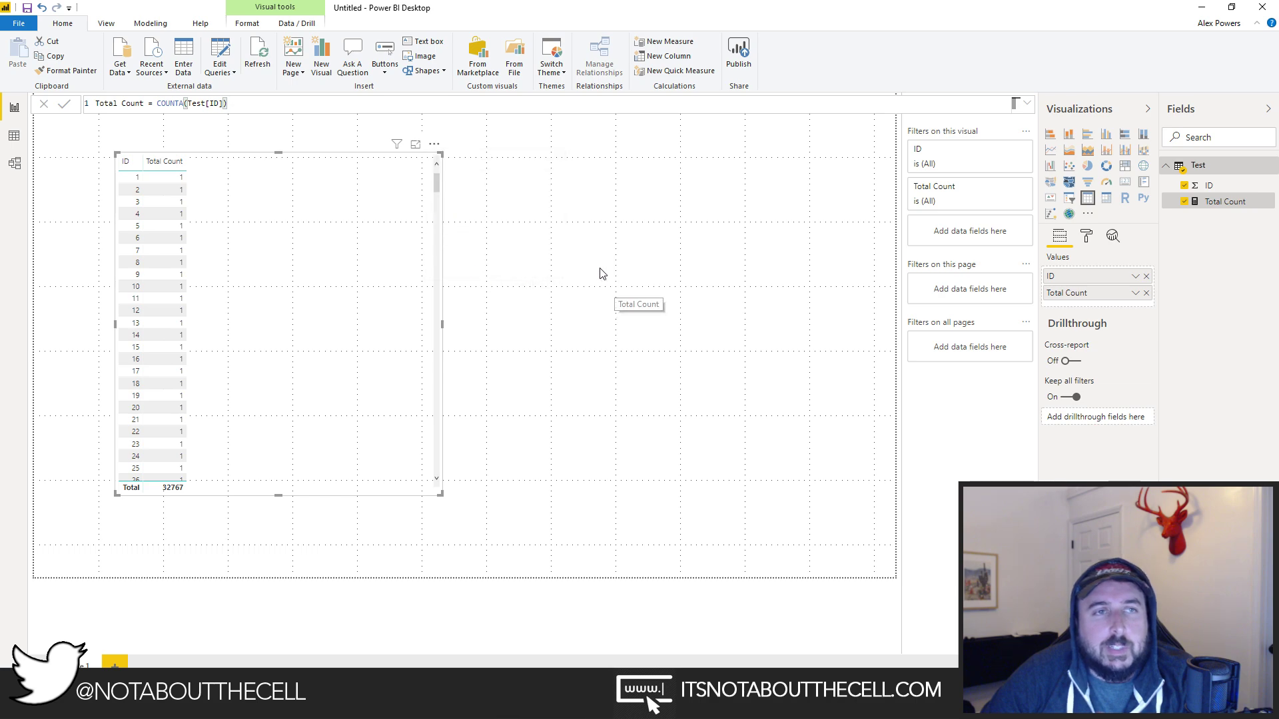
Try ascending order for Total Count in the table visual and return it to descending order.
left_click(435, 145)
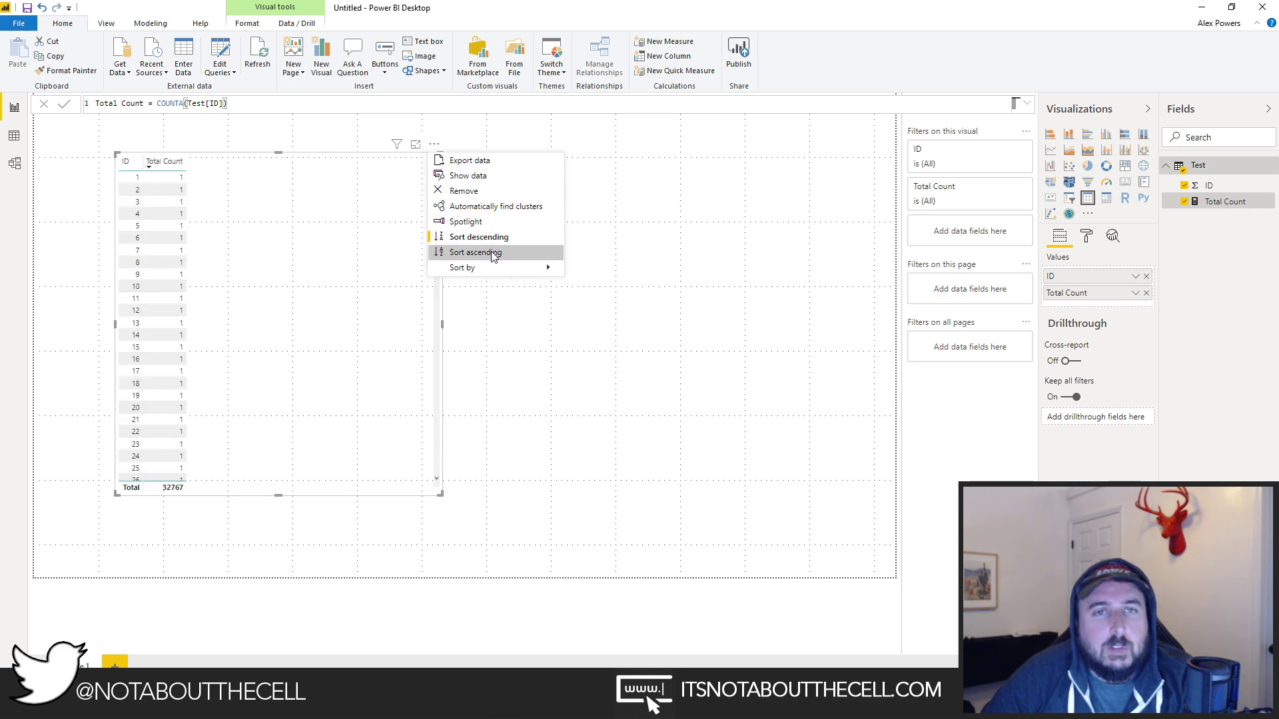
left_click(483, 252)
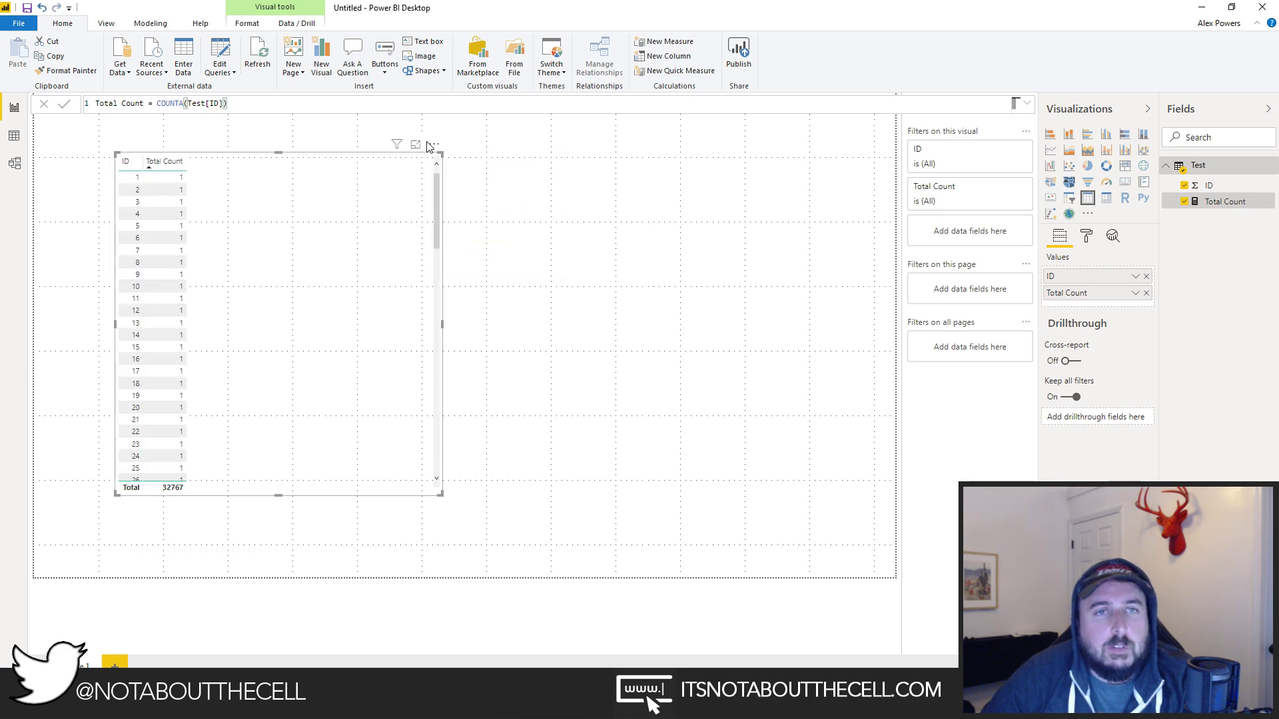
left_click(433, 144)
left_click(474, 237)
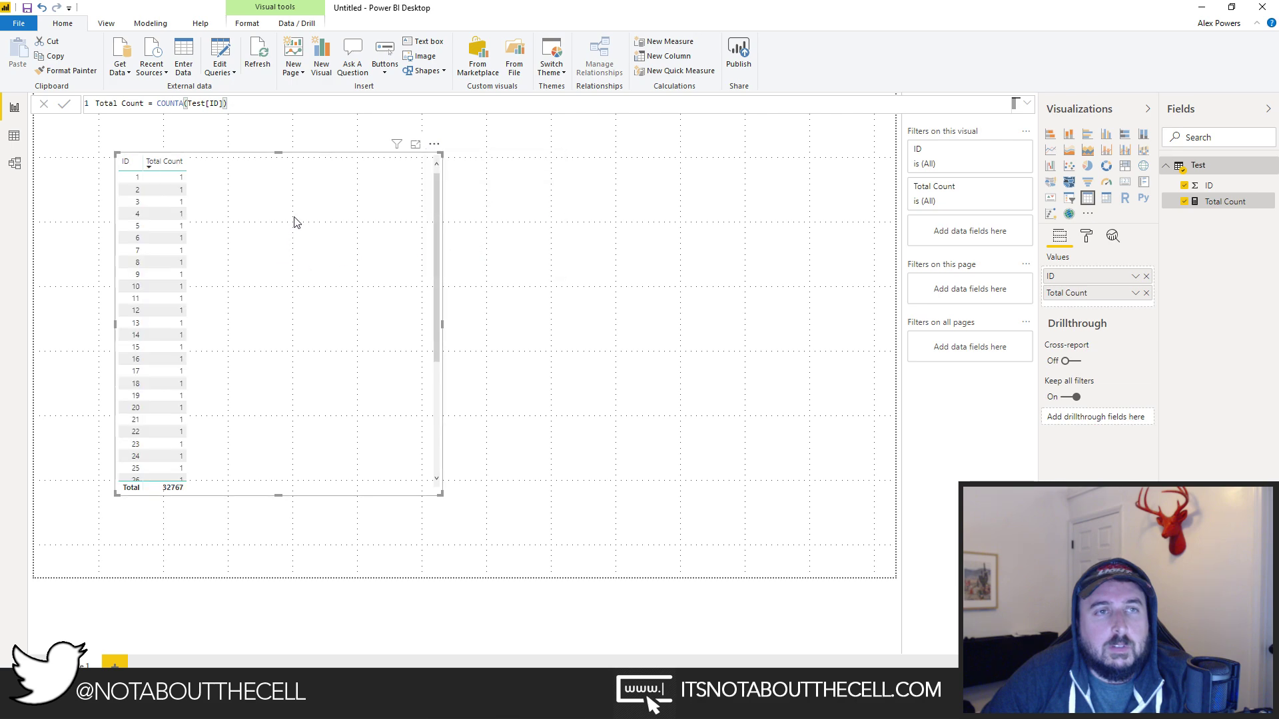
Look through the ID rows in the table visual and sort it by ID in descending order.
scroll(354, 359, "down", 1)
scroll(354, 360, "down", 20)
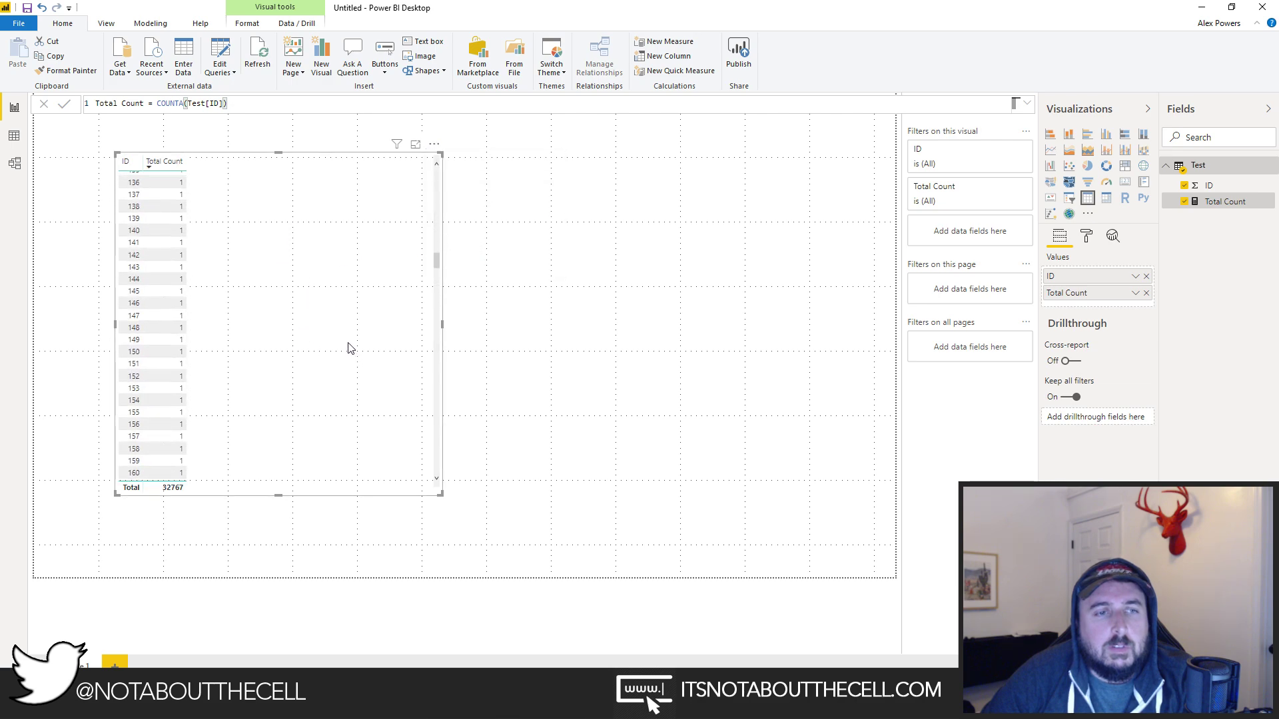
left_click_drag(437, 331, 437, 179)
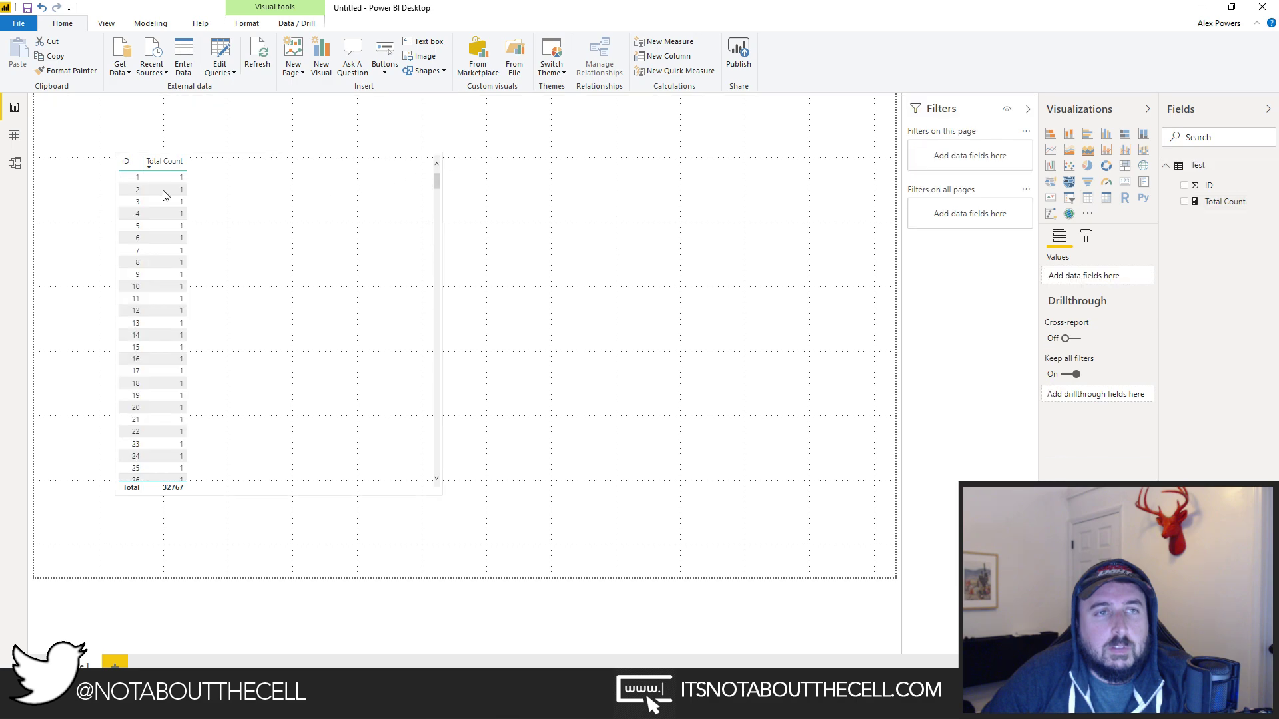
left_click(129, 168)
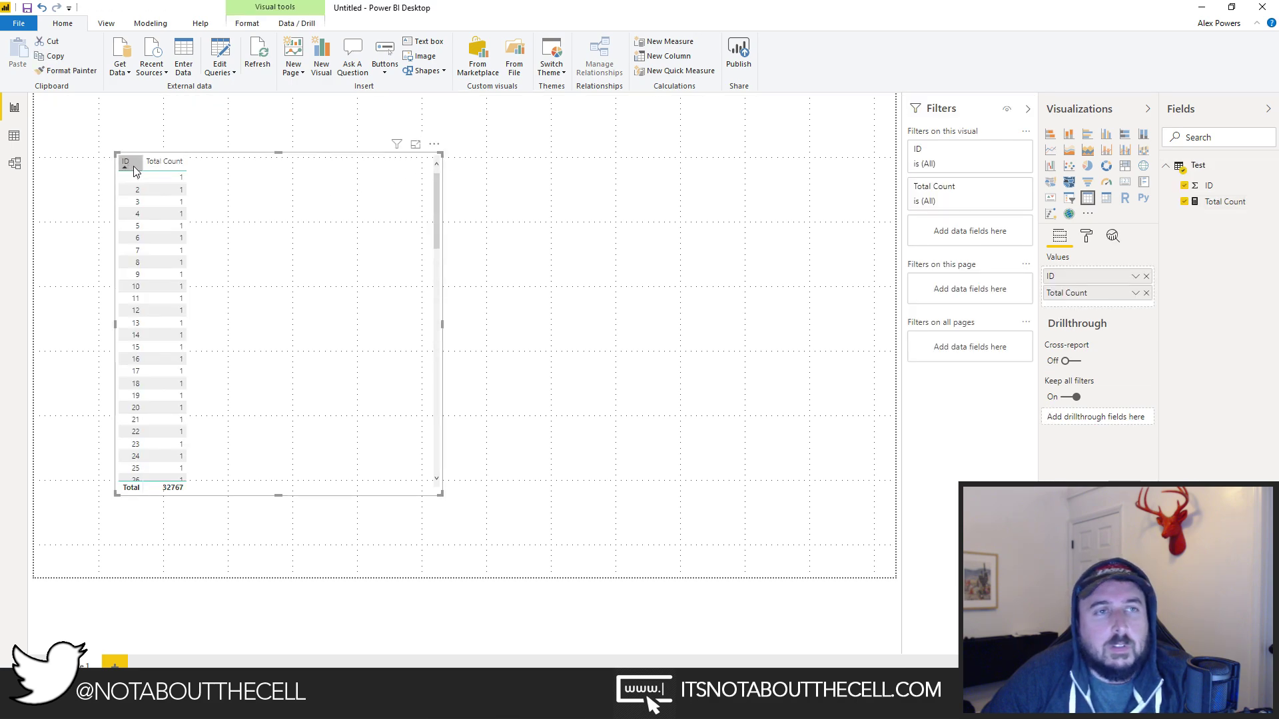
left_click(135, 165)
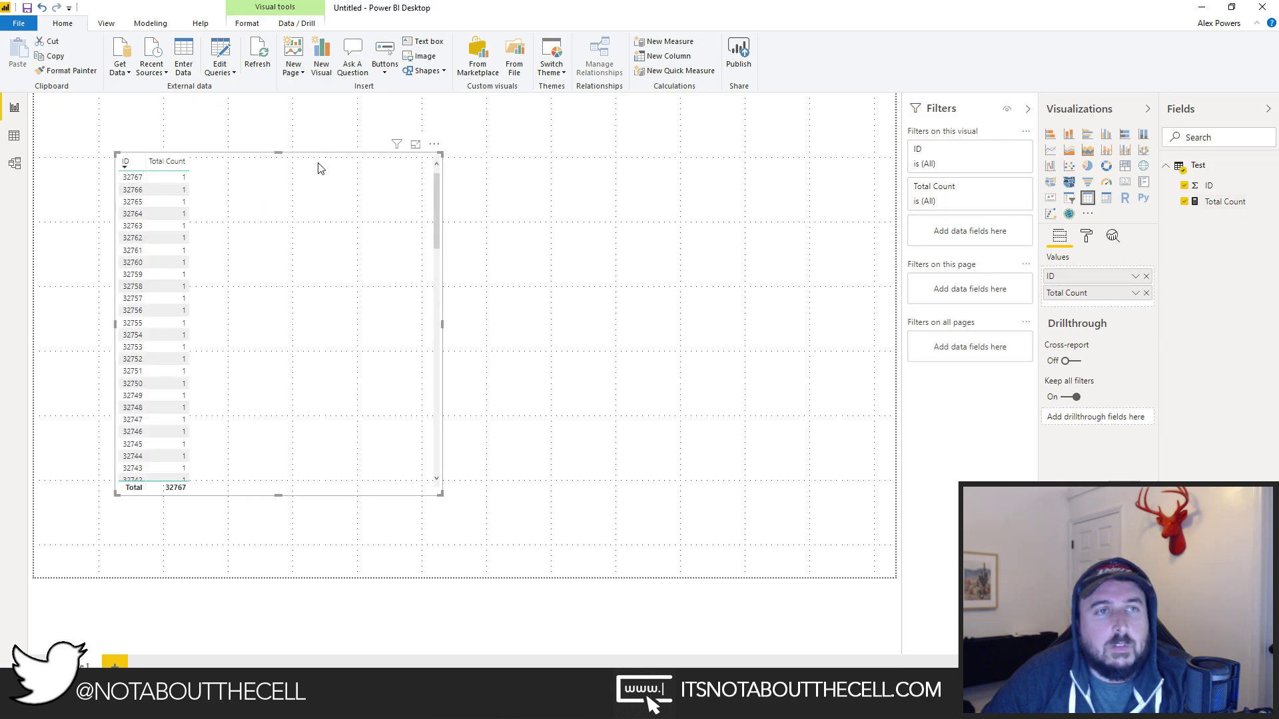
Make the ID table visual taller and move it toward the page's upper-left corner.
left_click(285, 149)
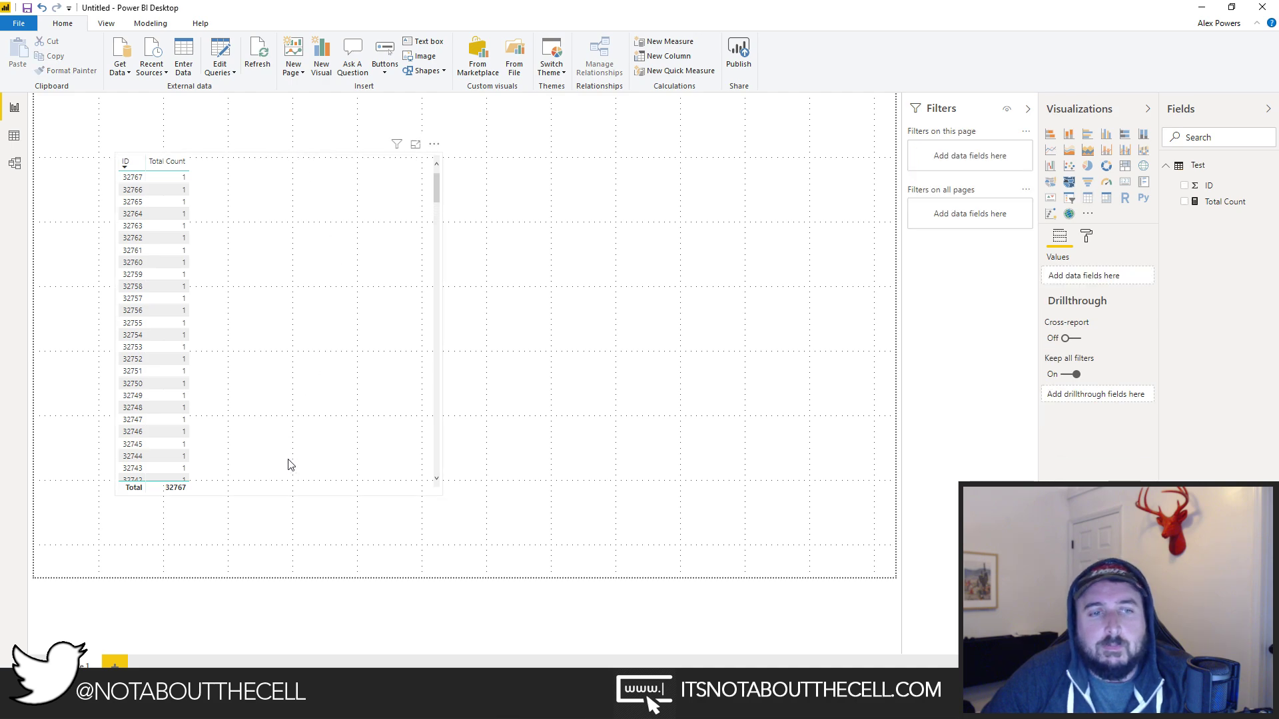
left_click(275, 500)
left_click_drag(278, 493, 284, 566)
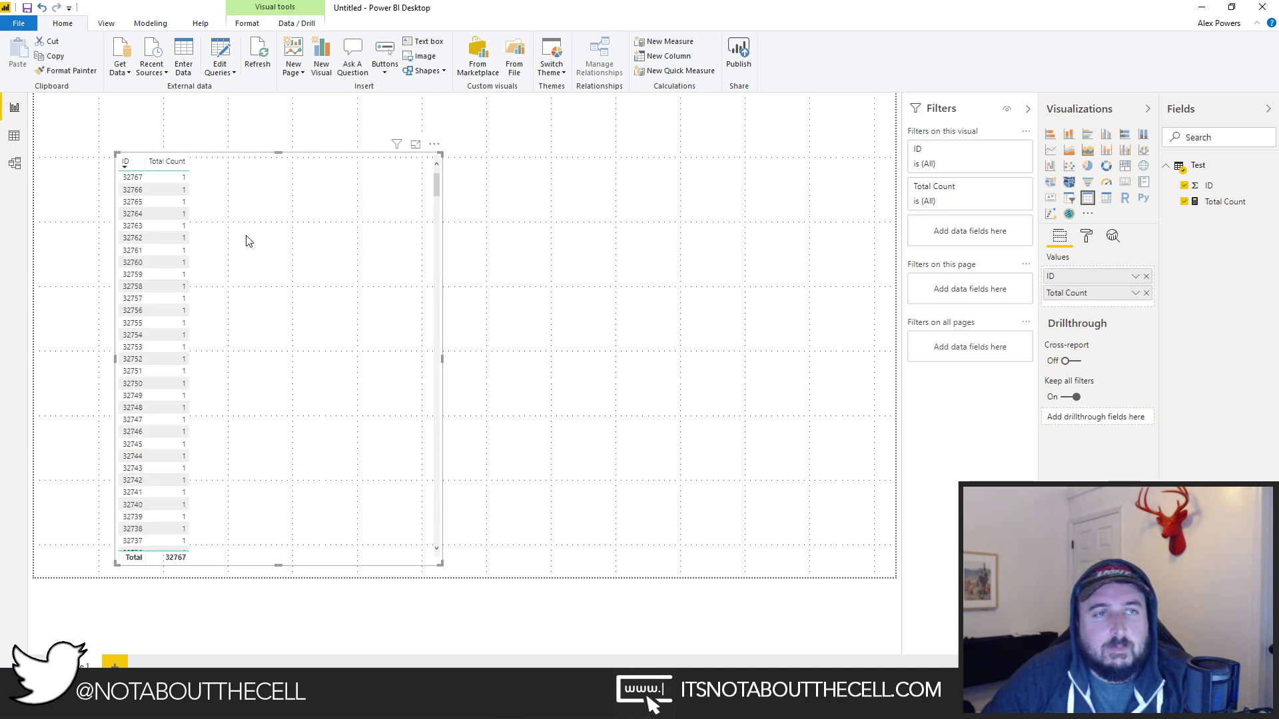
left_click_drag(253, 161, 227, 140)
left_click(666, 200)
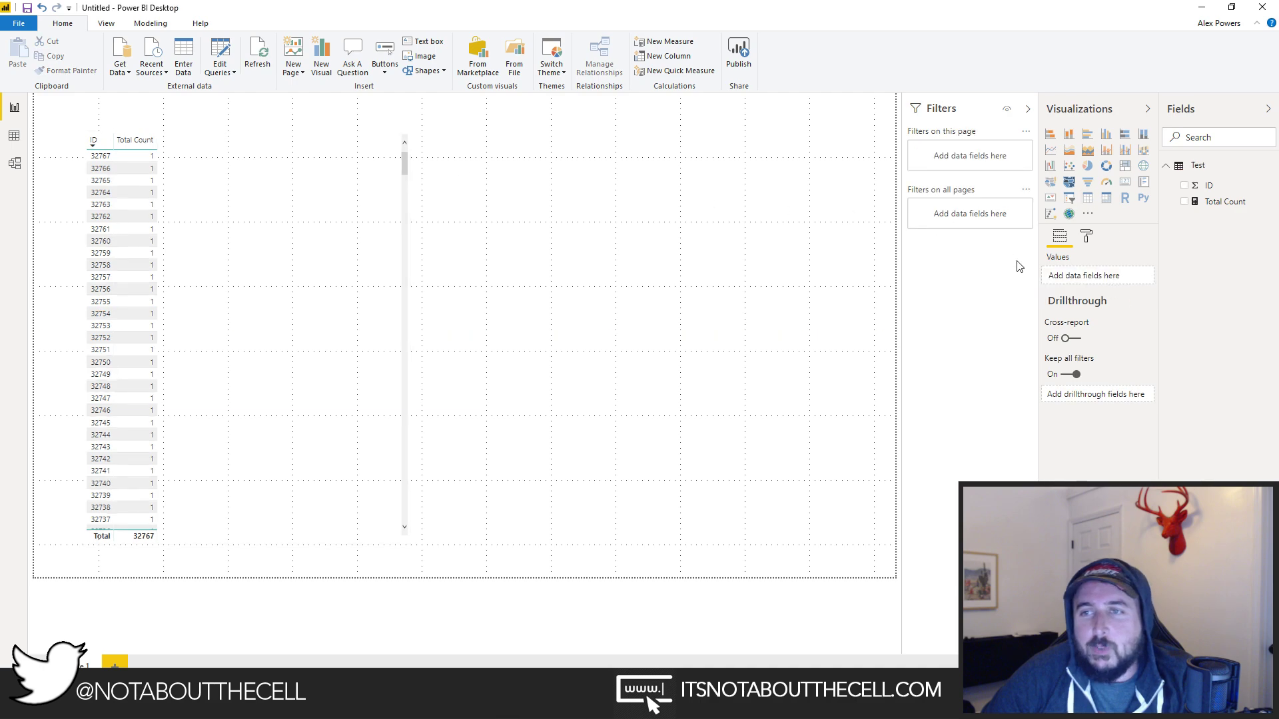
Remove Total Count from the ID table visual and sort the visual by ID in ascending order.
left_click(390, 220)
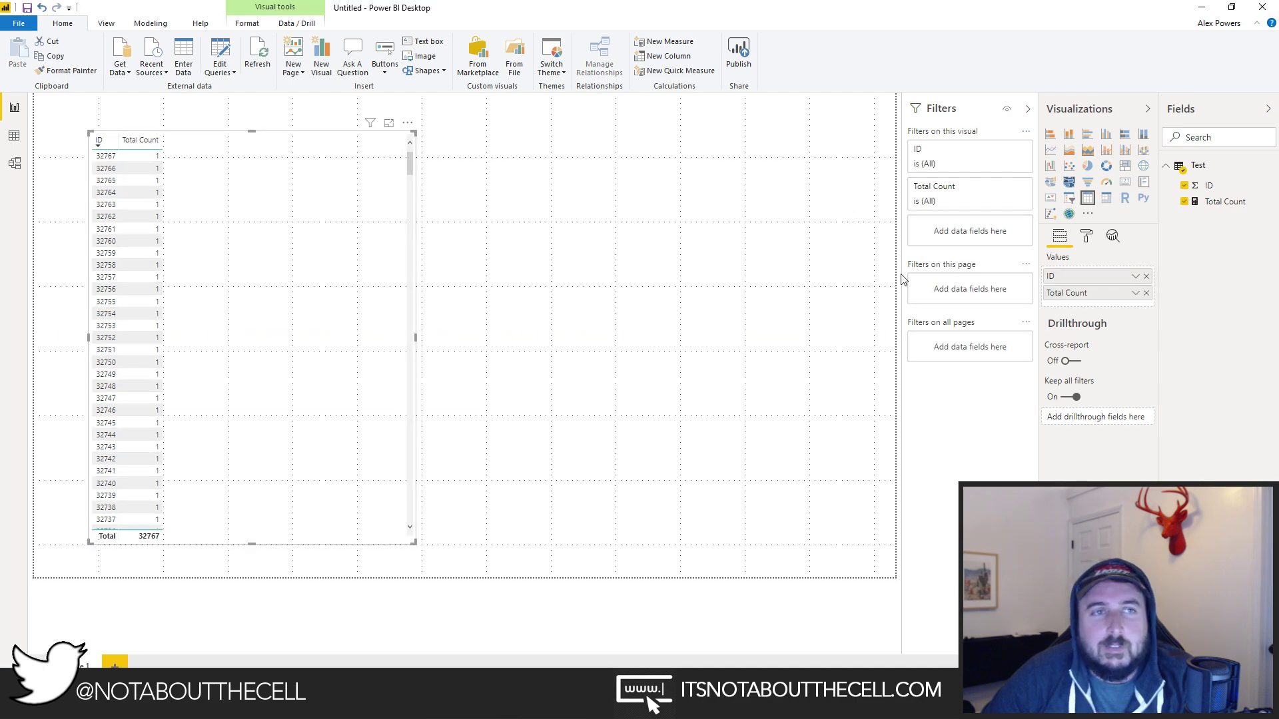
left_click(1146, 294)
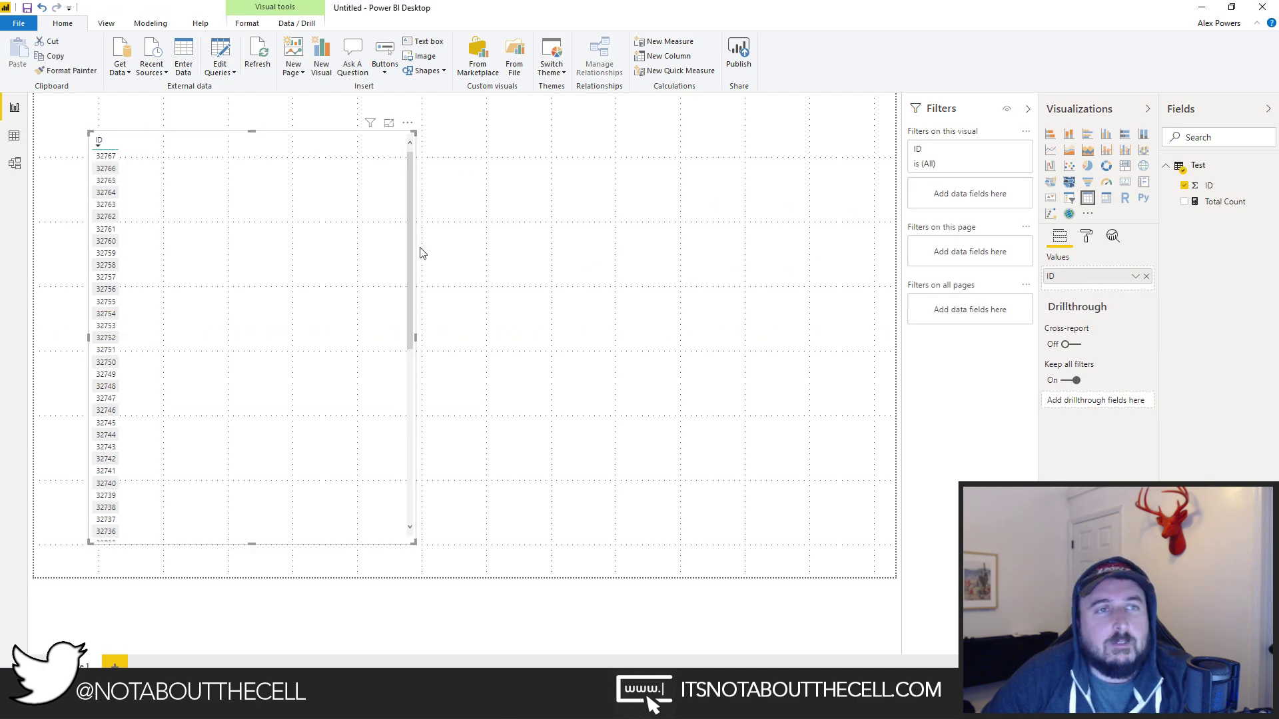
left_click(101, 141)
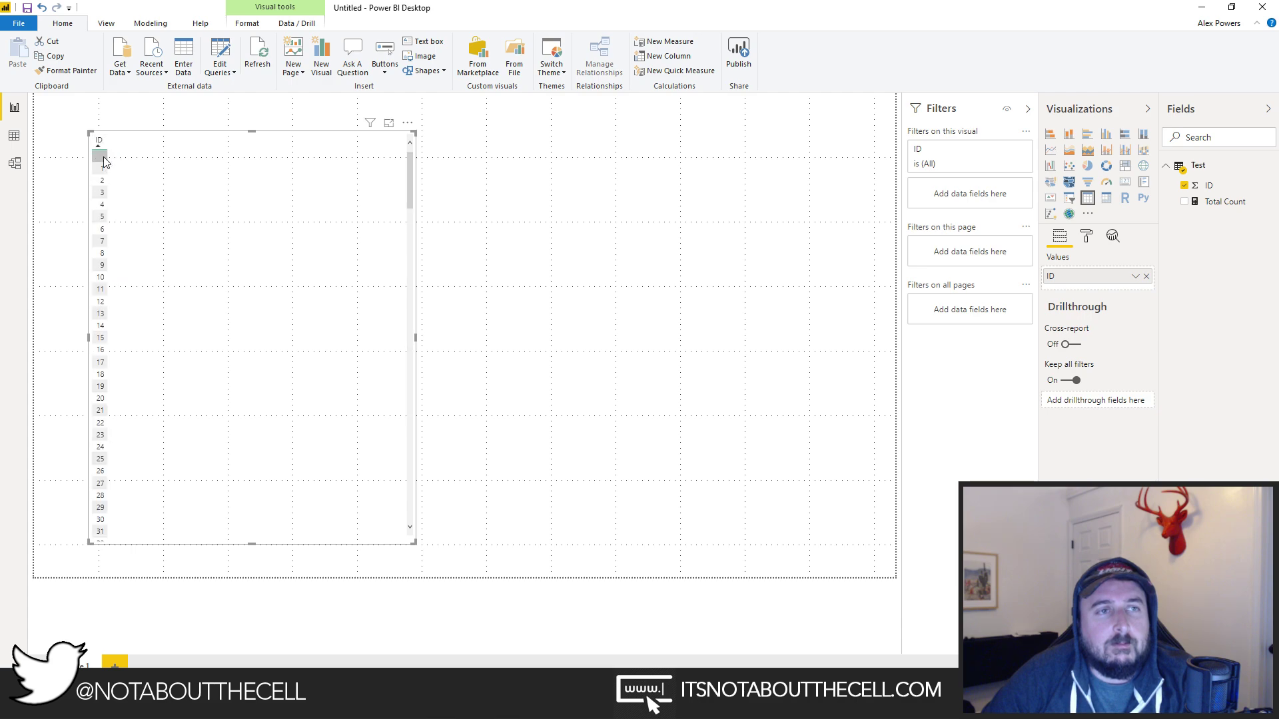
Replace COUNTA with COUNT in the Total Count measure's formula.
left_click(1216, 209)
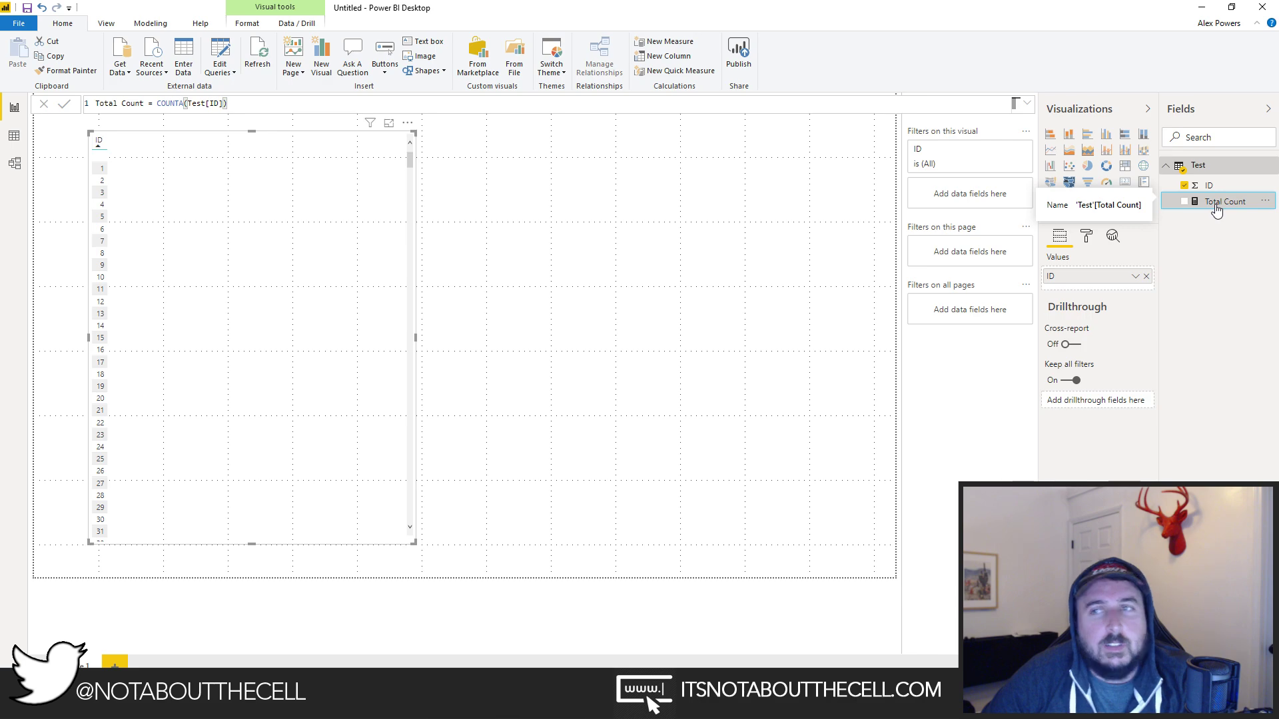
double_click(171, 105)
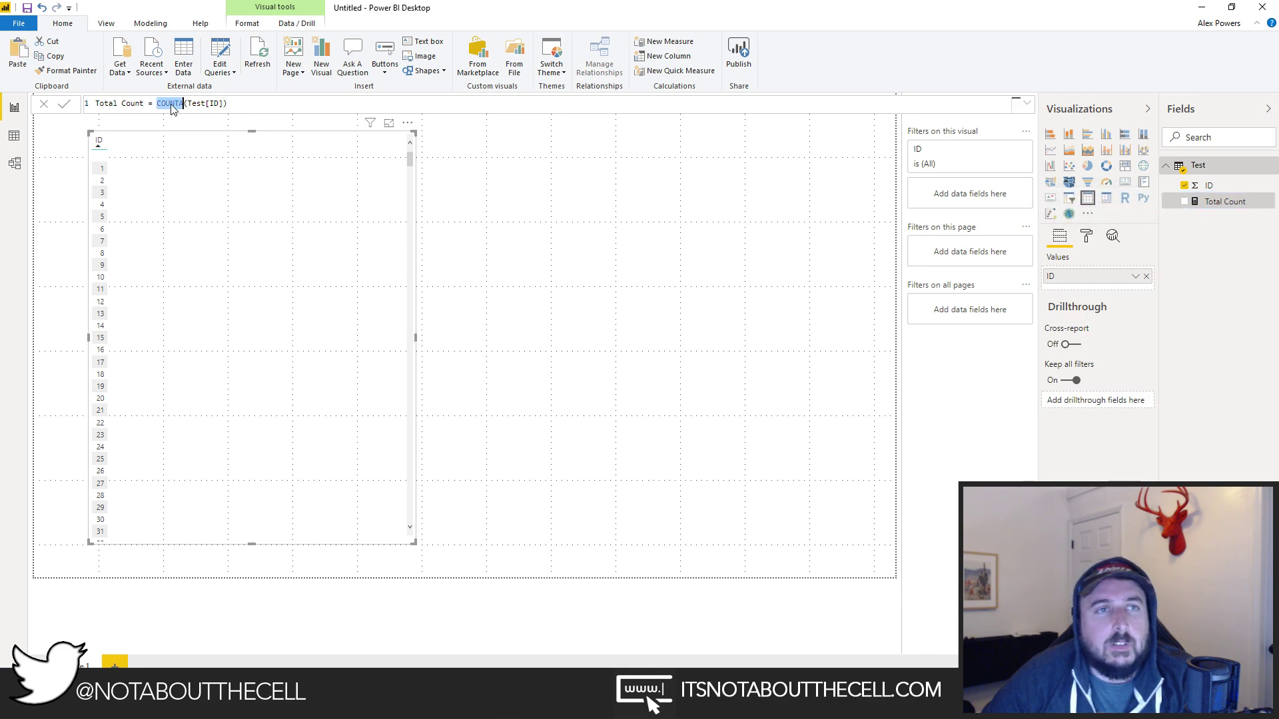
type("COUNT")
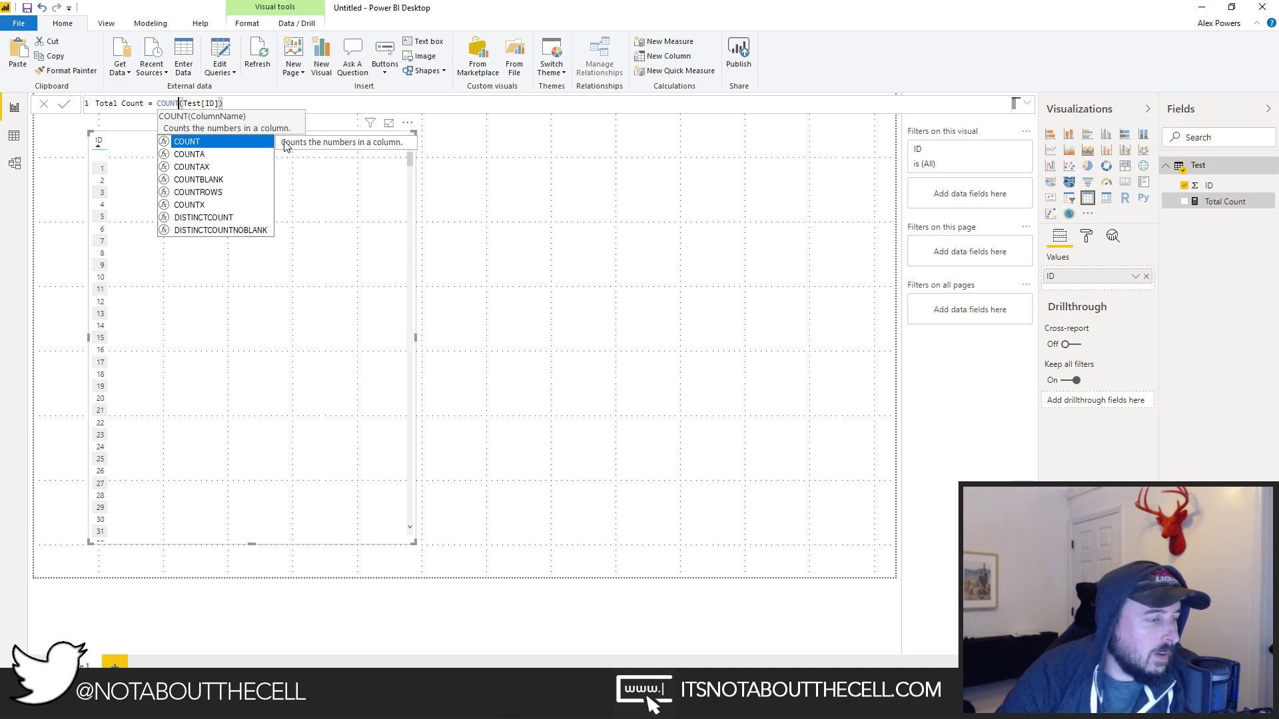
key("ctrl+a")
key("Right")
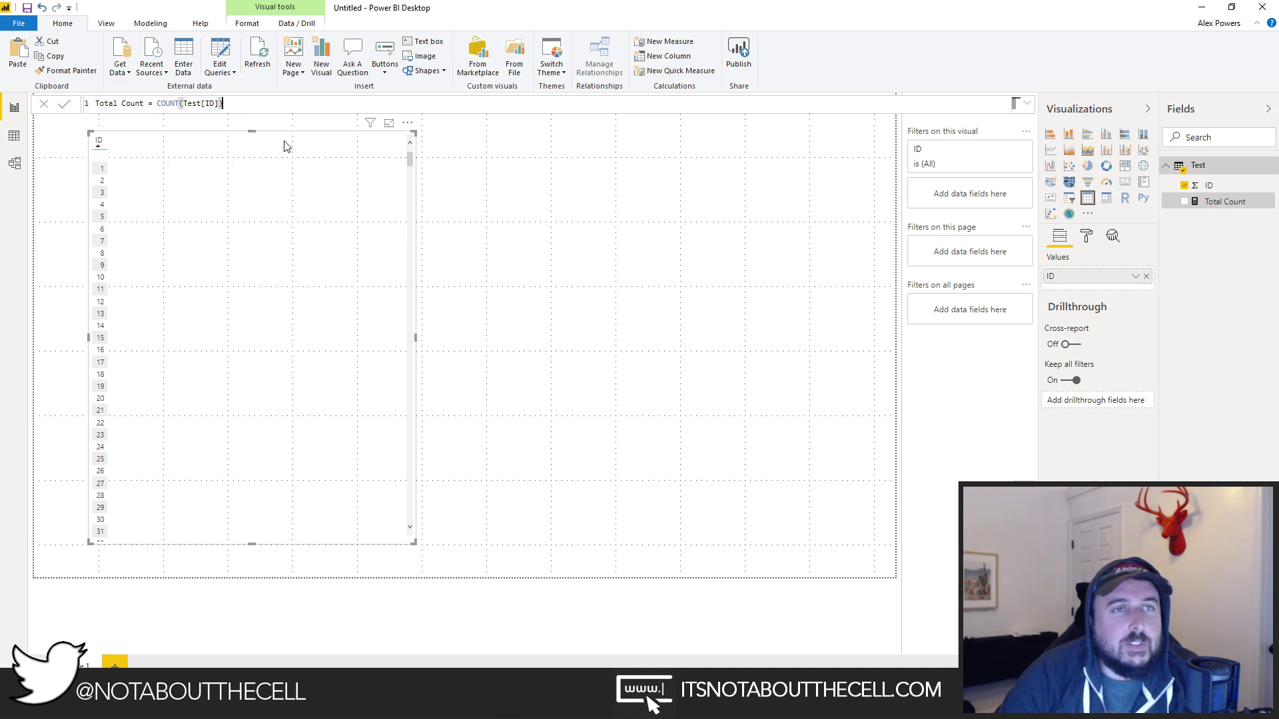
Try starting the Total Count expression with FILTER, and restore it to COUNT(Test[ID]).
key("ctrl+Left")
key("ctrl+Left")
key("ctrl+Left")
key("ctrl+Left")
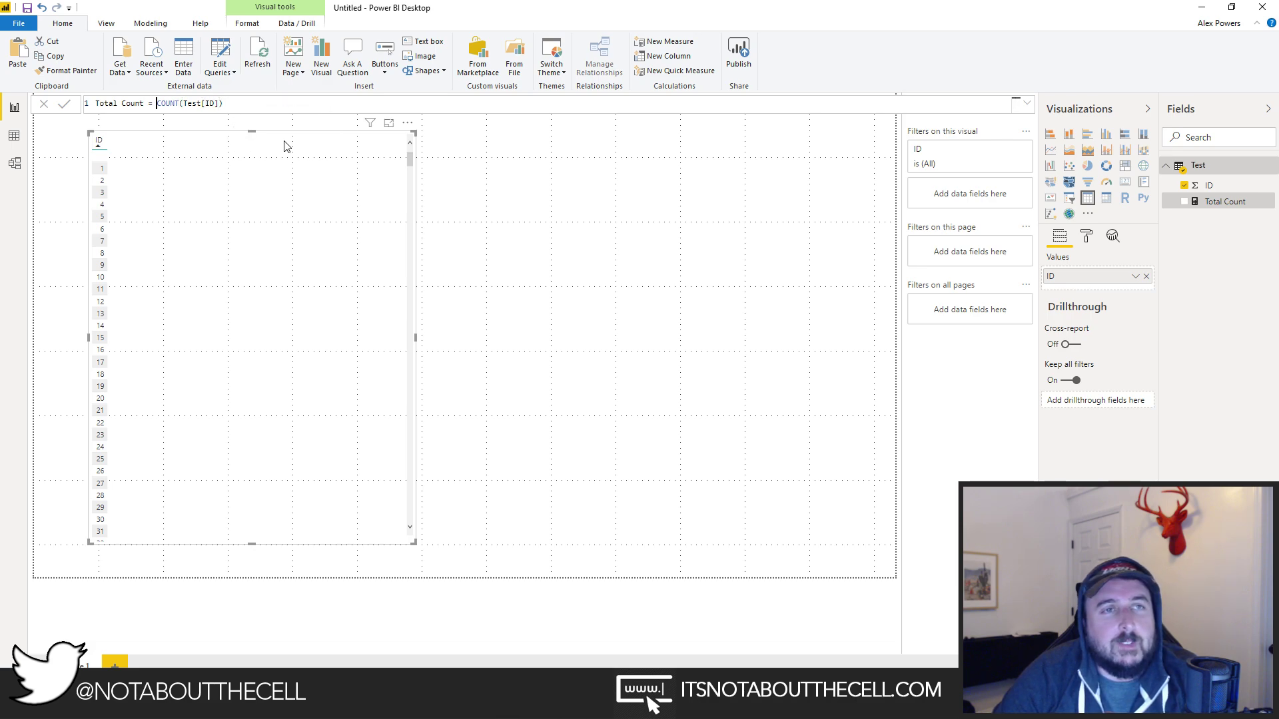
key("shift+End")
key("BackSpace")
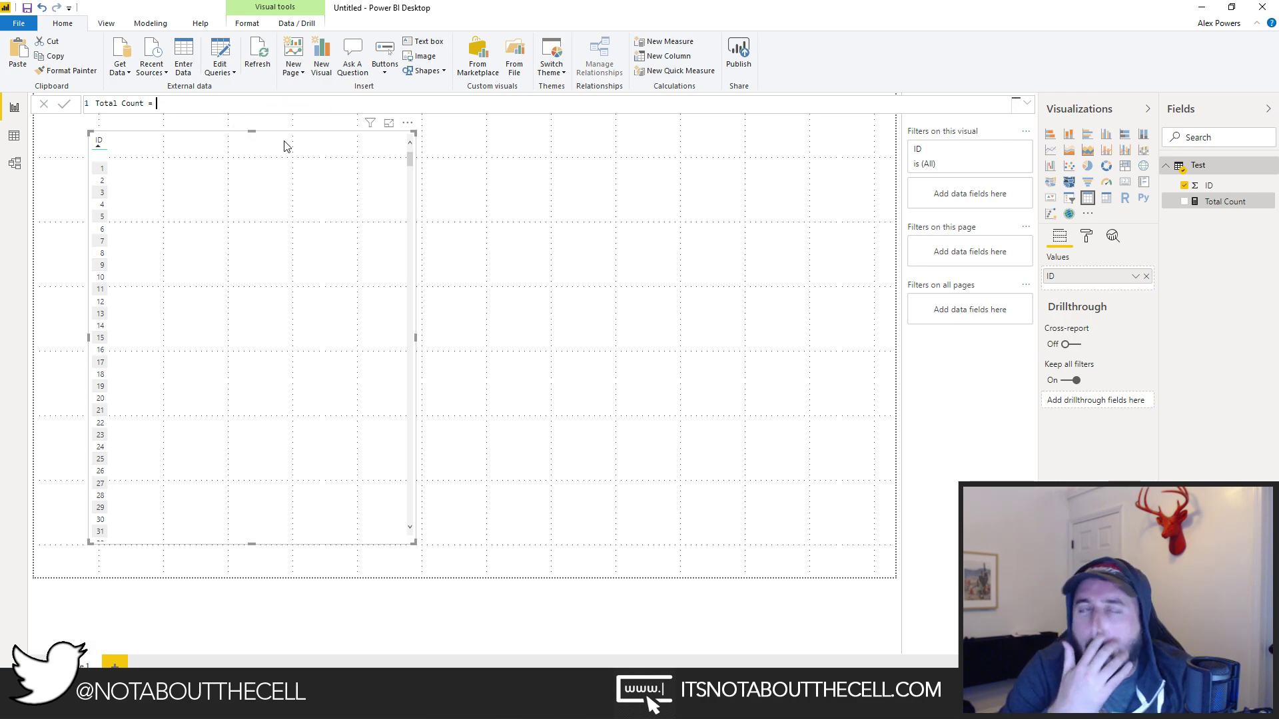
type("FILTE")
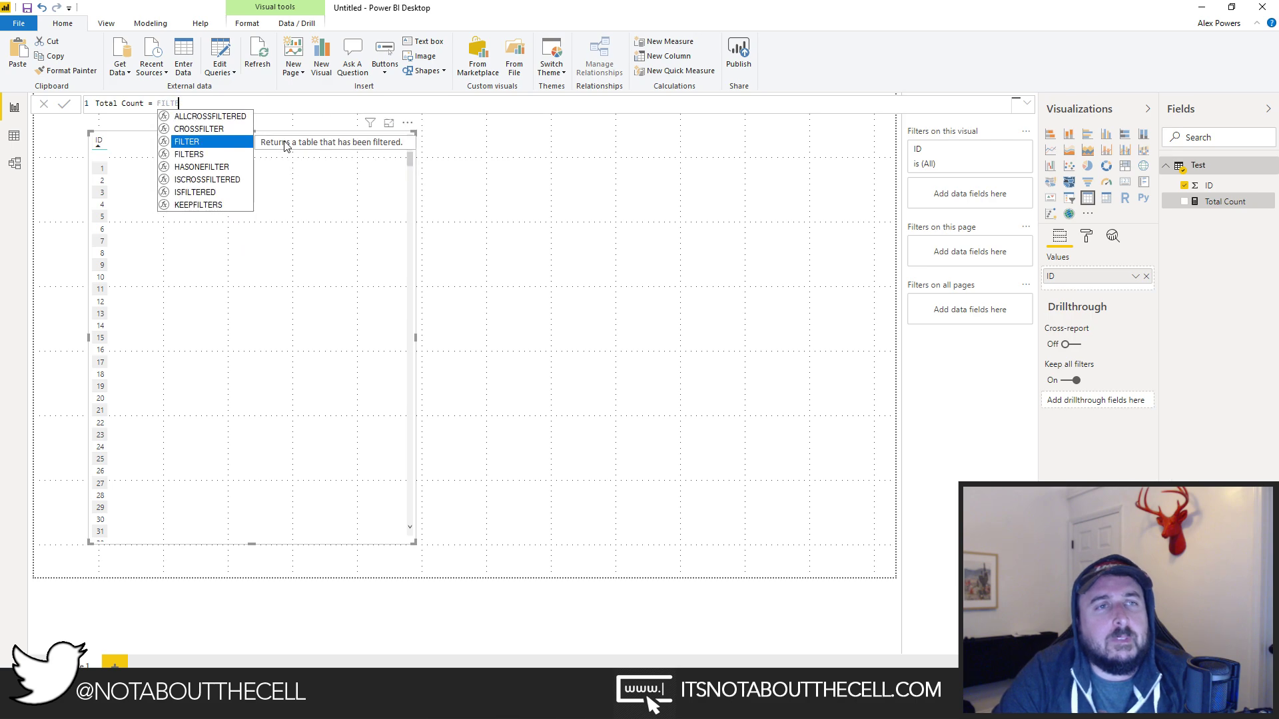
key("BackSpace")
key("BackSpace")
key("BackSpace")
type("FI")
key("BackSpace")
key("BackSpace")
type("COUNT(")
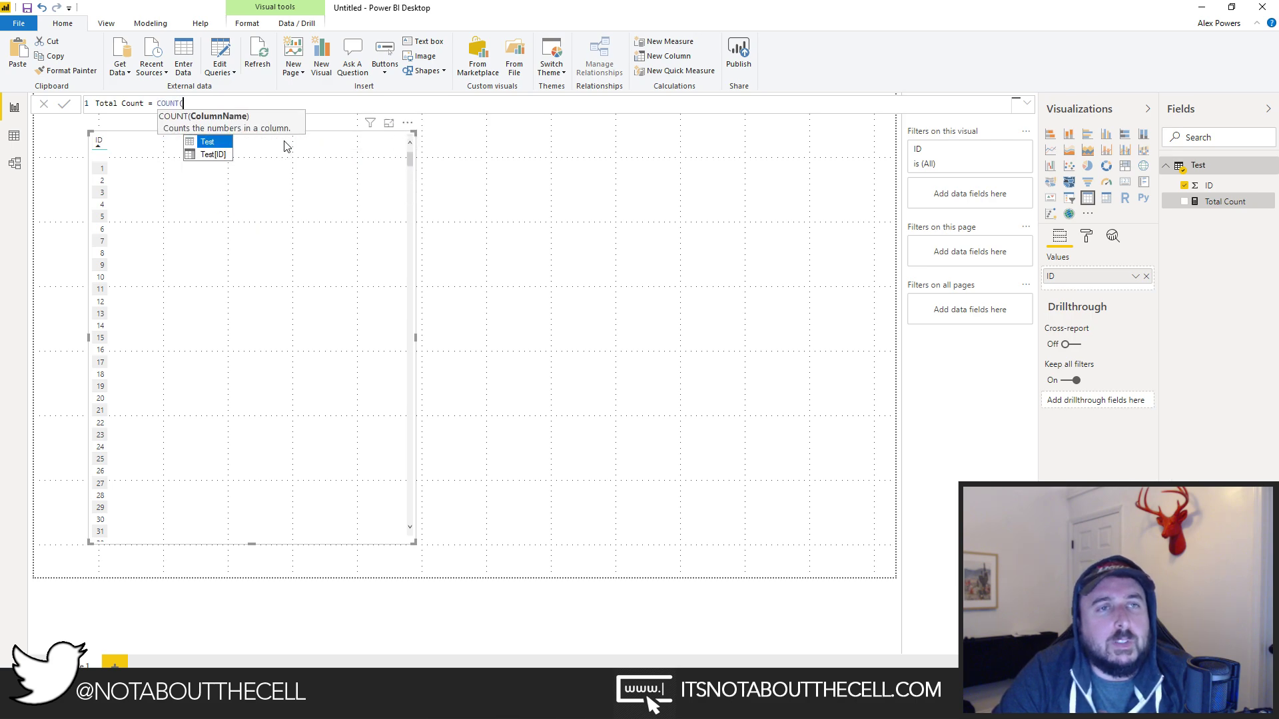
key("Down")
key("Tab")
type(")")
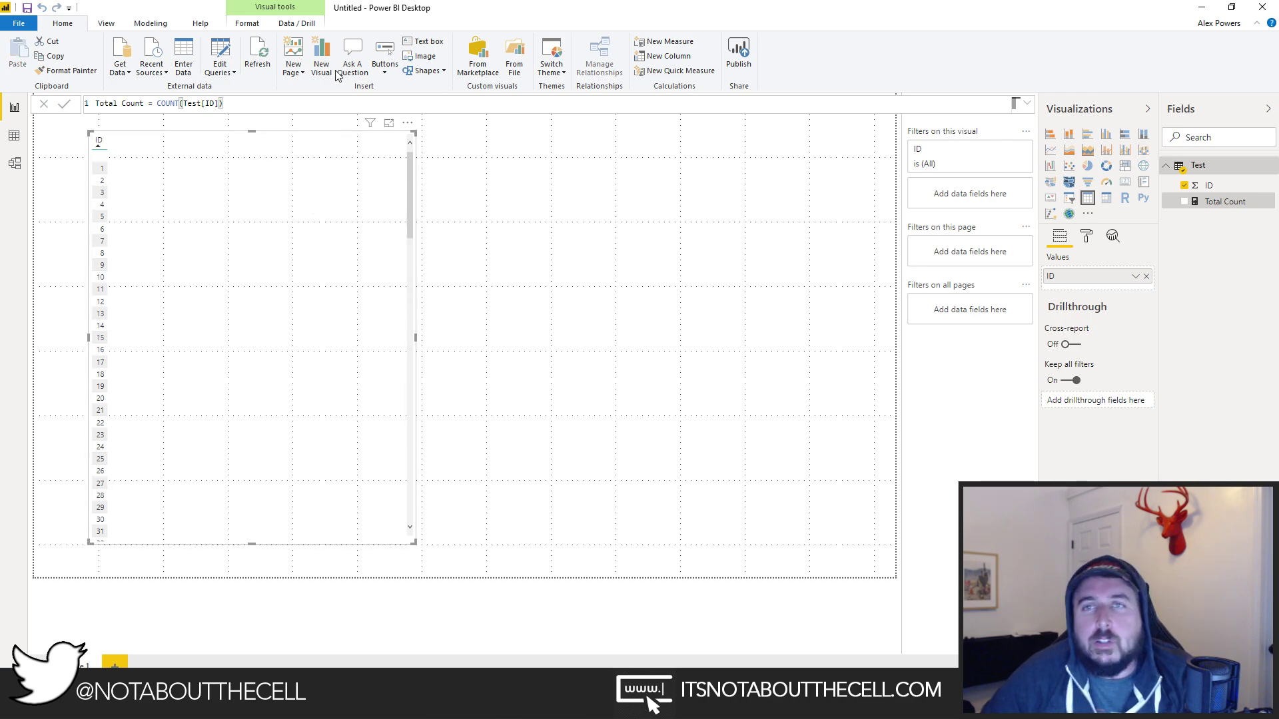
Create a measure in the Test table defined as Count Blanks = CALCULATE([Total Count], FILTER(test, Test[ID] = BLANK())).
left_click(149, 24)
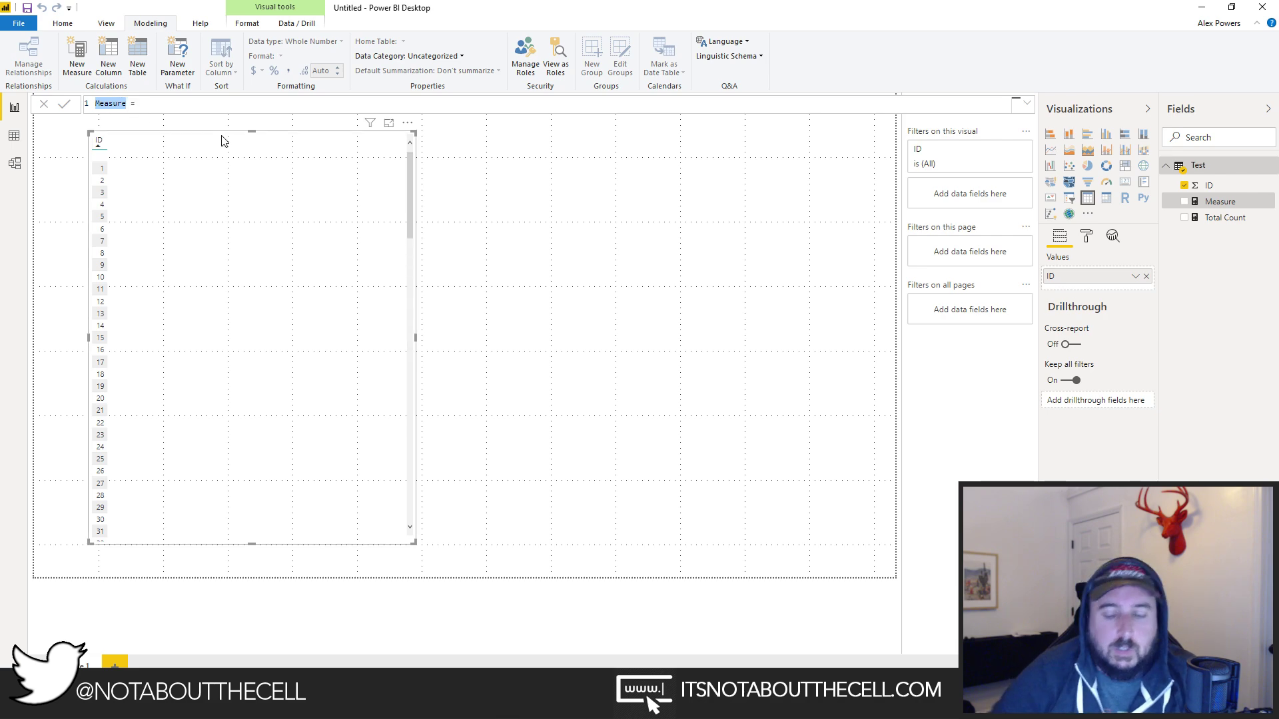
type("Count Blanks = ")
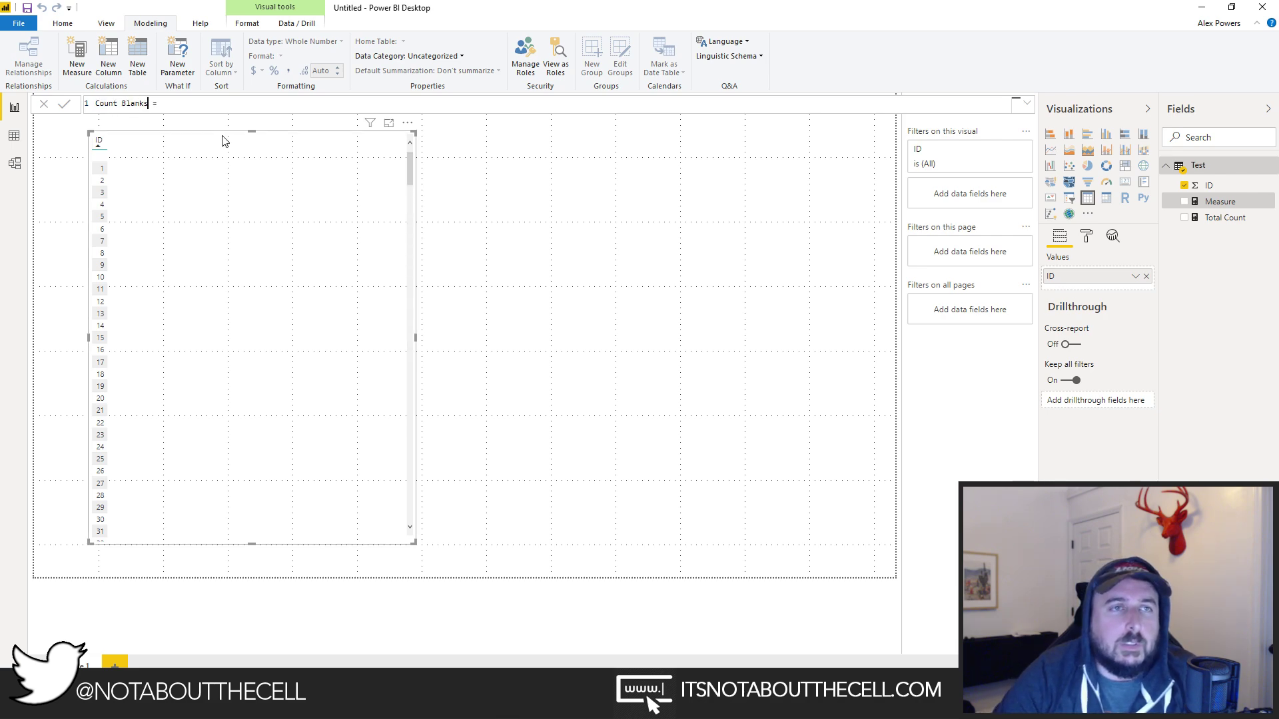
type("CALC")
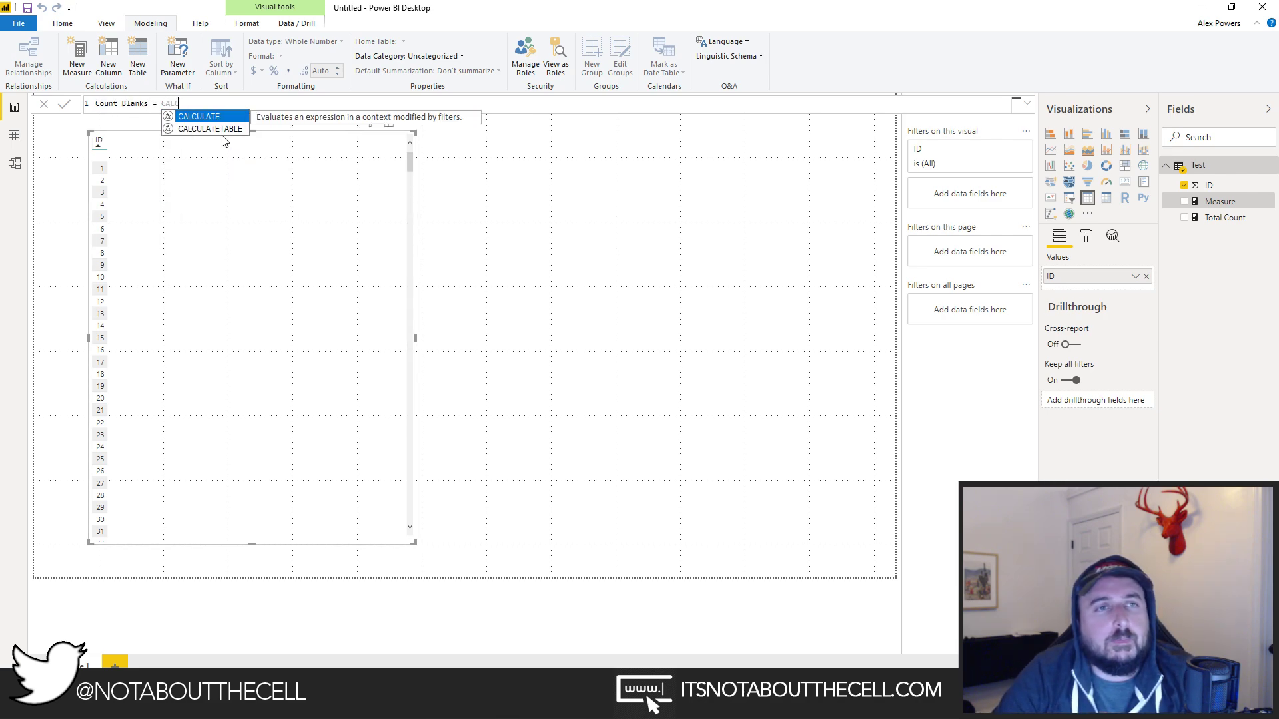
type("ULATE([Total Count], FI")
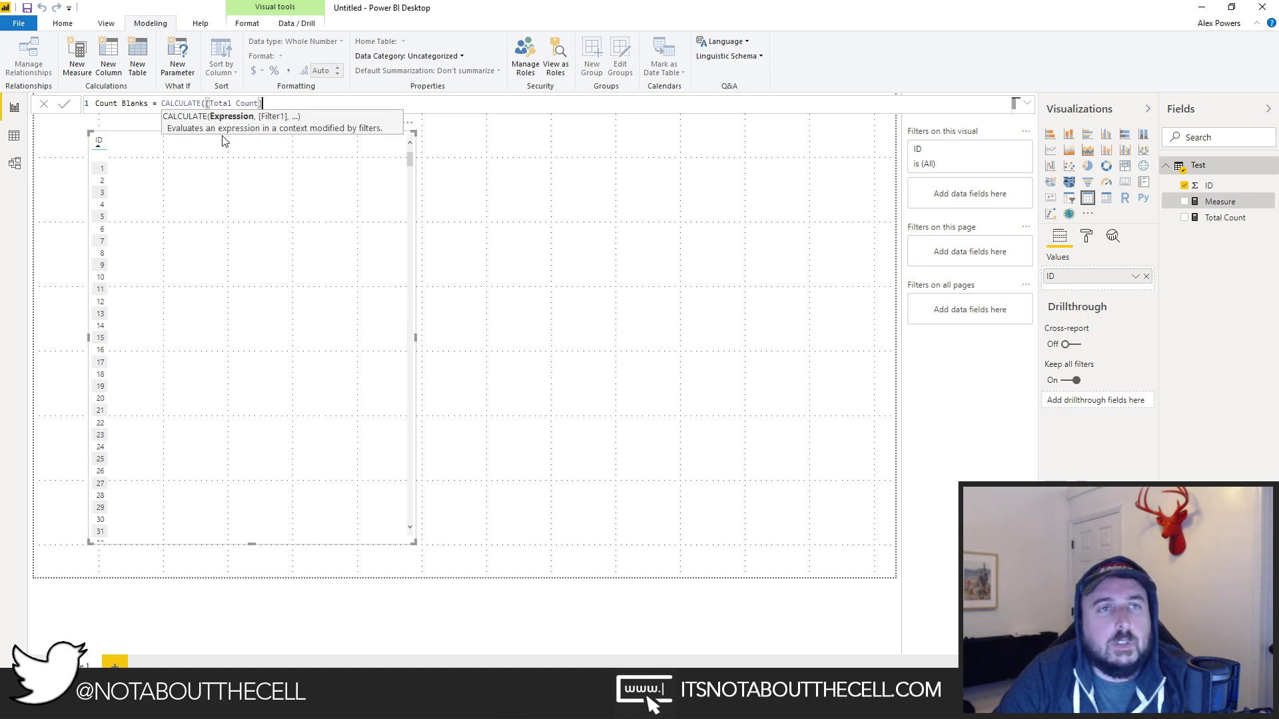
type("LTER(")
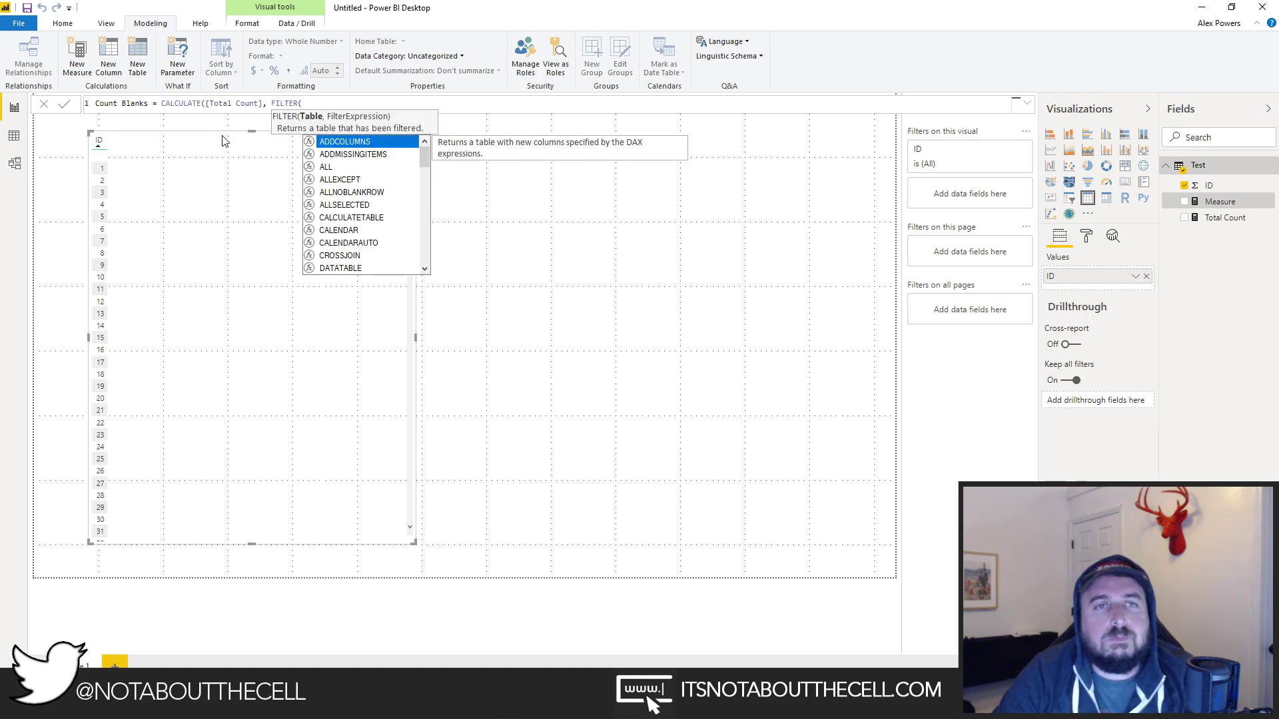
type("test")
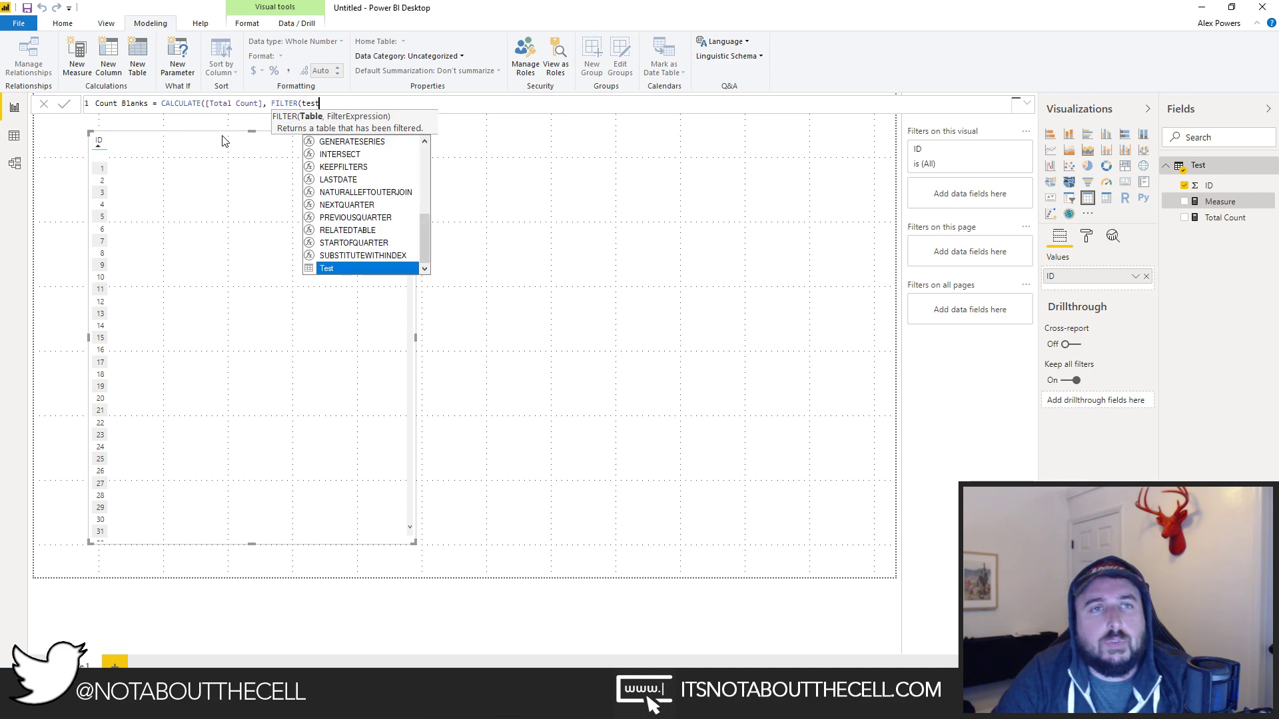
type(", test")
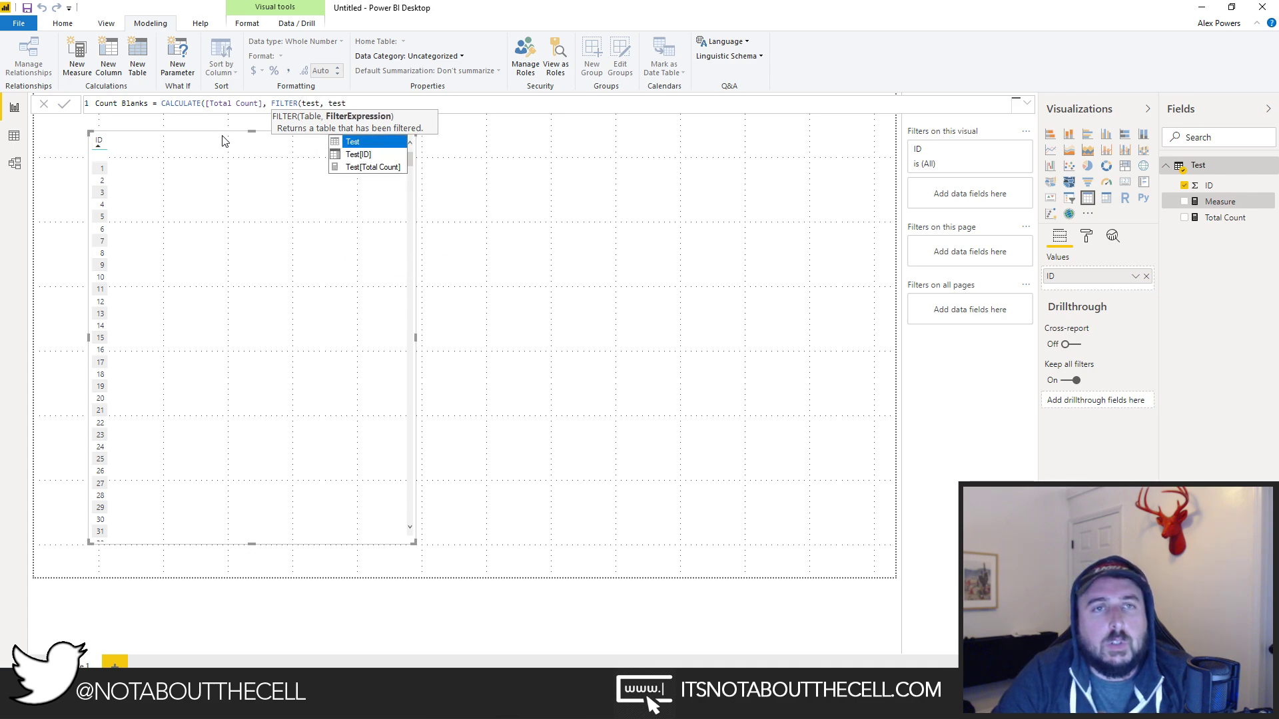
key("Down")
key("Tab")
type("=bl")
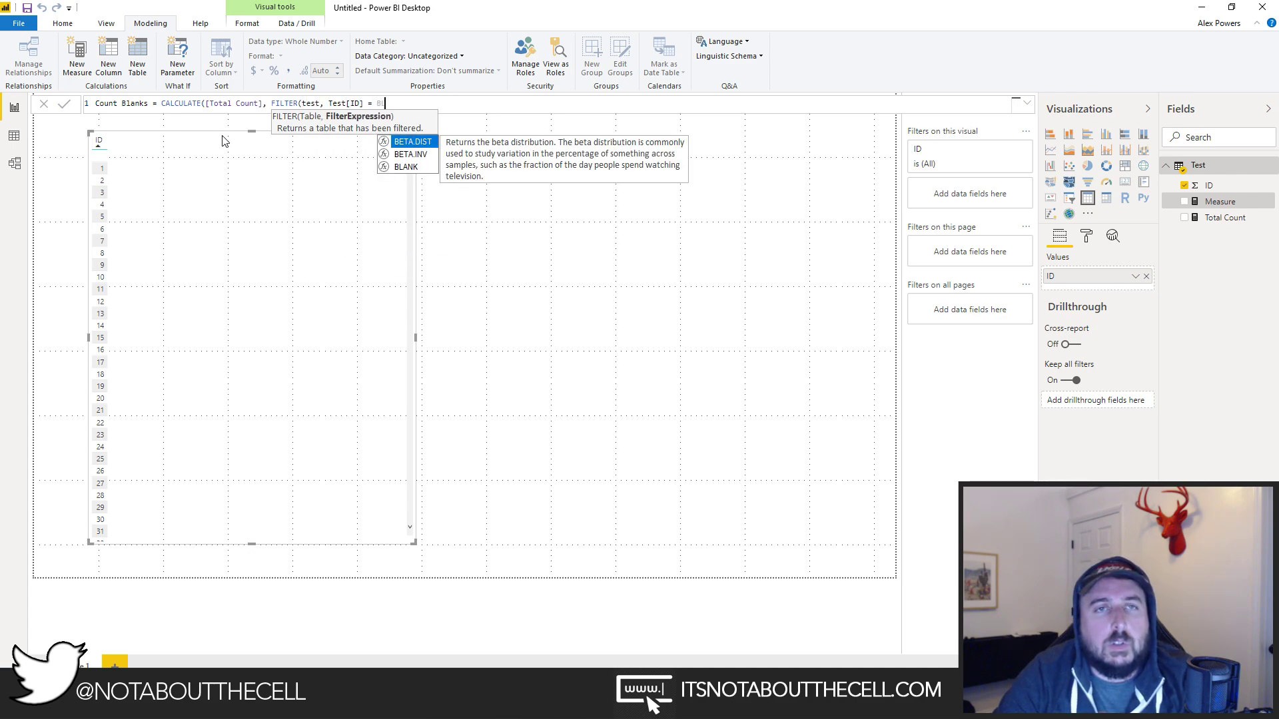
key("Tab")
type(") )")
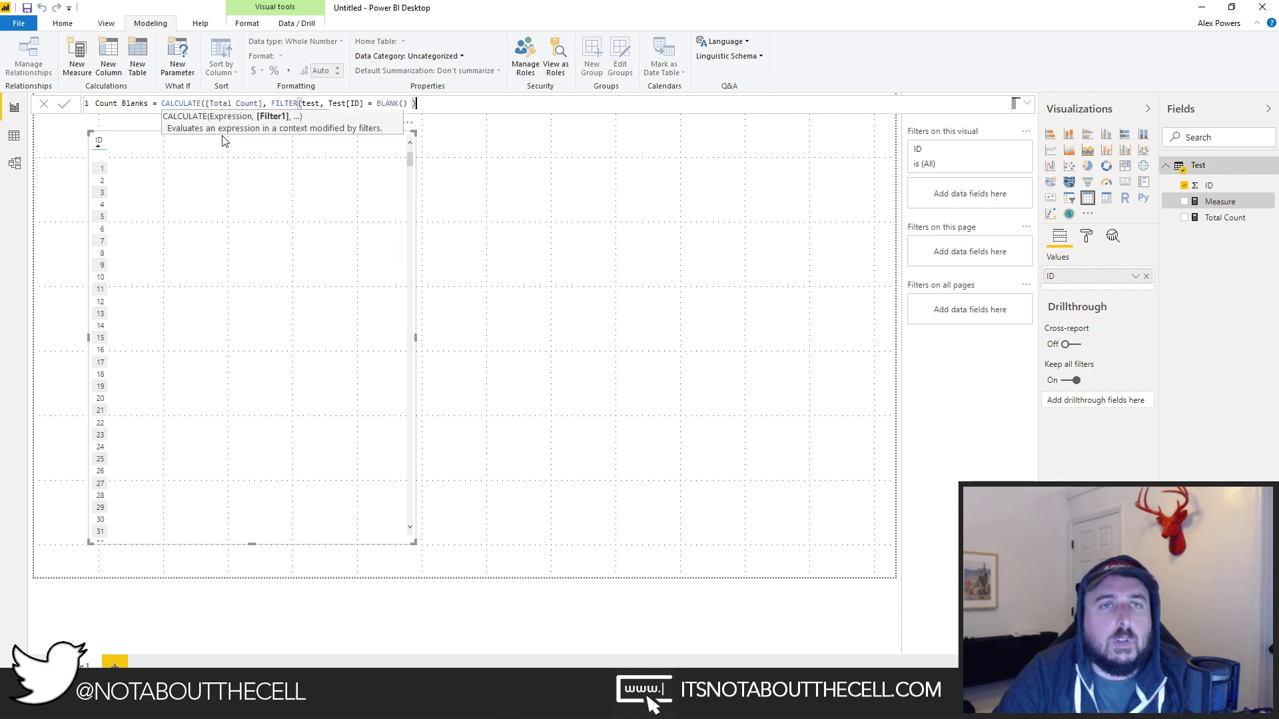
key("BackSpace")
key("BackSpace")
type("))")
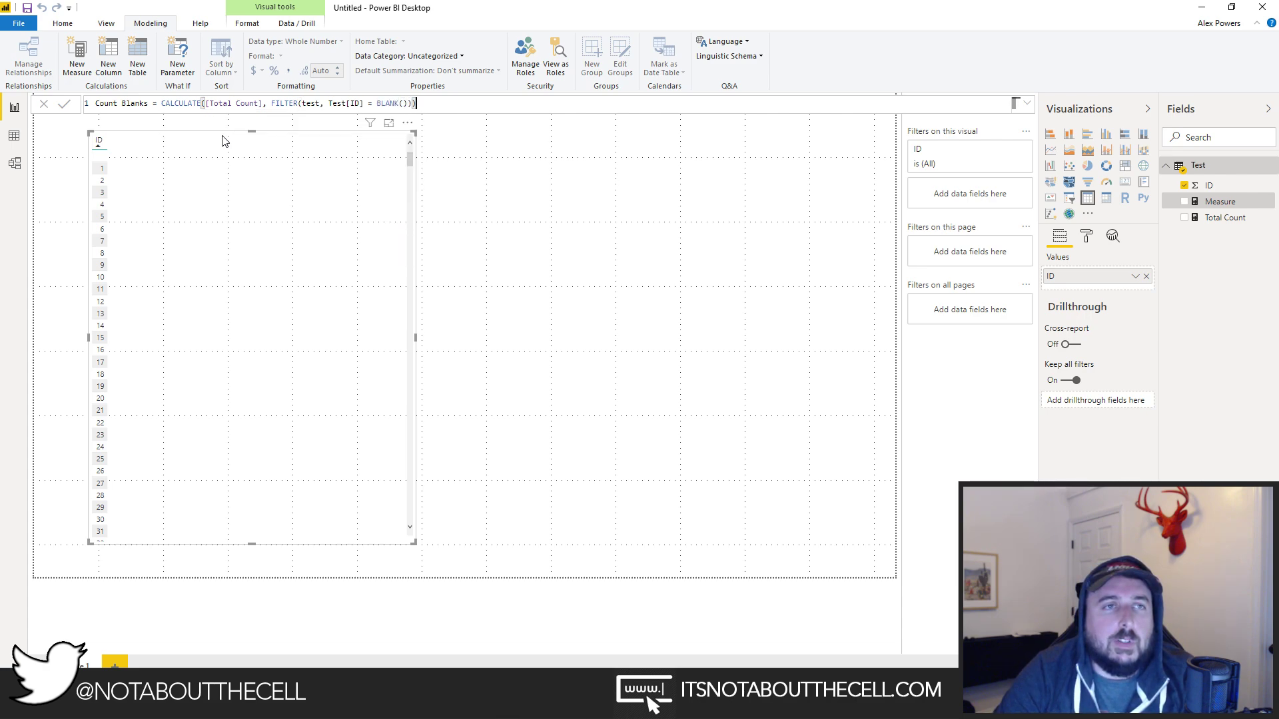
key("Return")
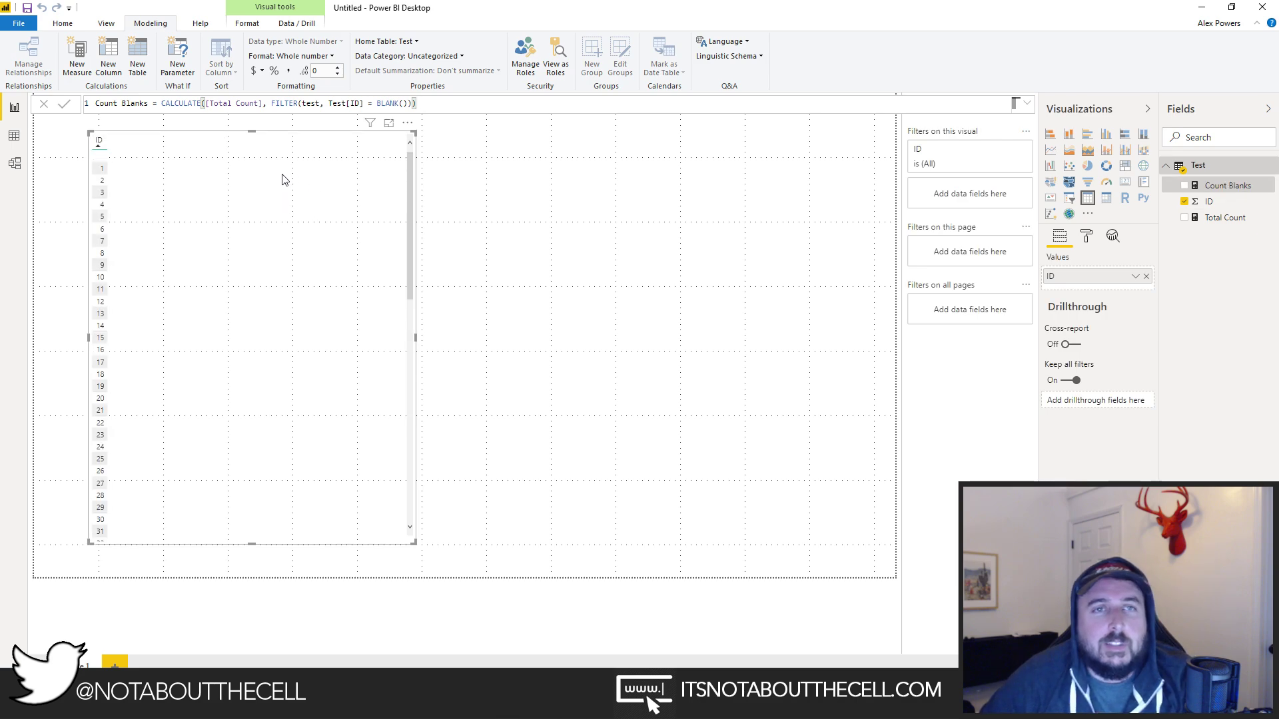
Build a second table visual beside the ID table with Count Blanks and Total Count, and reduce its height to a single data row.
left_click_drag(1227, 185, 706, 206)
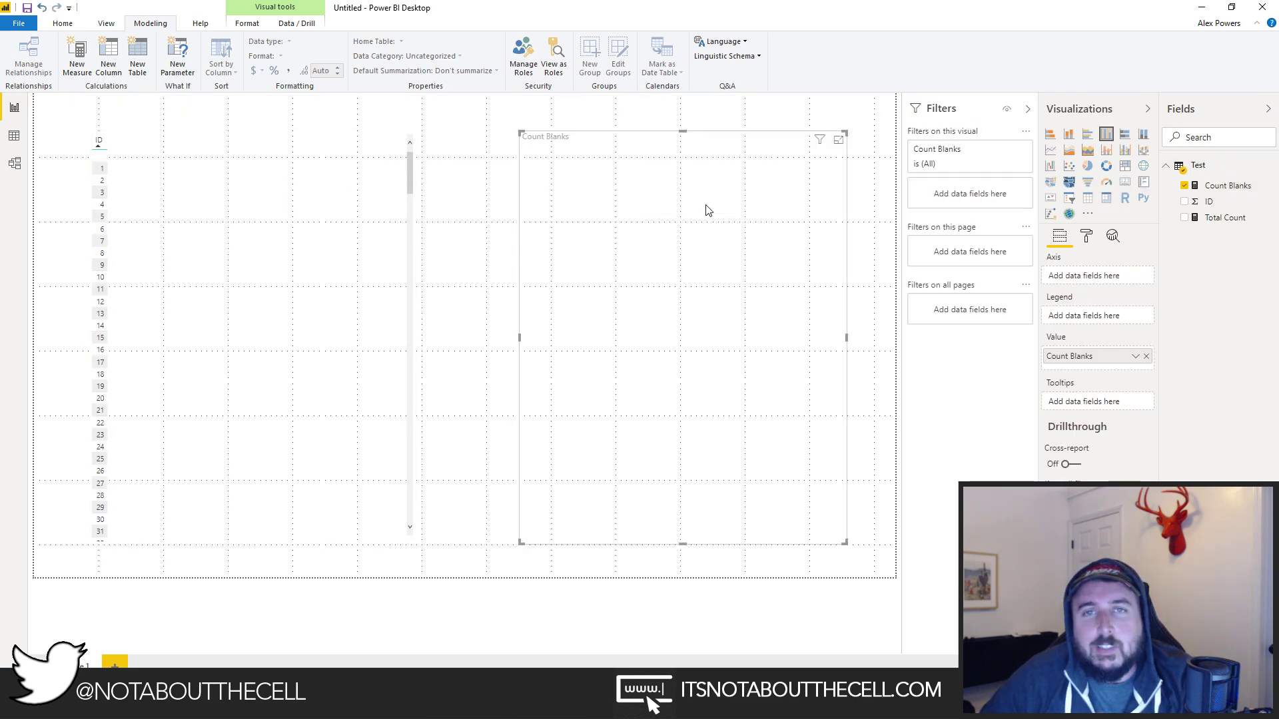
left_click(1087, 198)
left_click_drag(1208, 218, 762, 286)
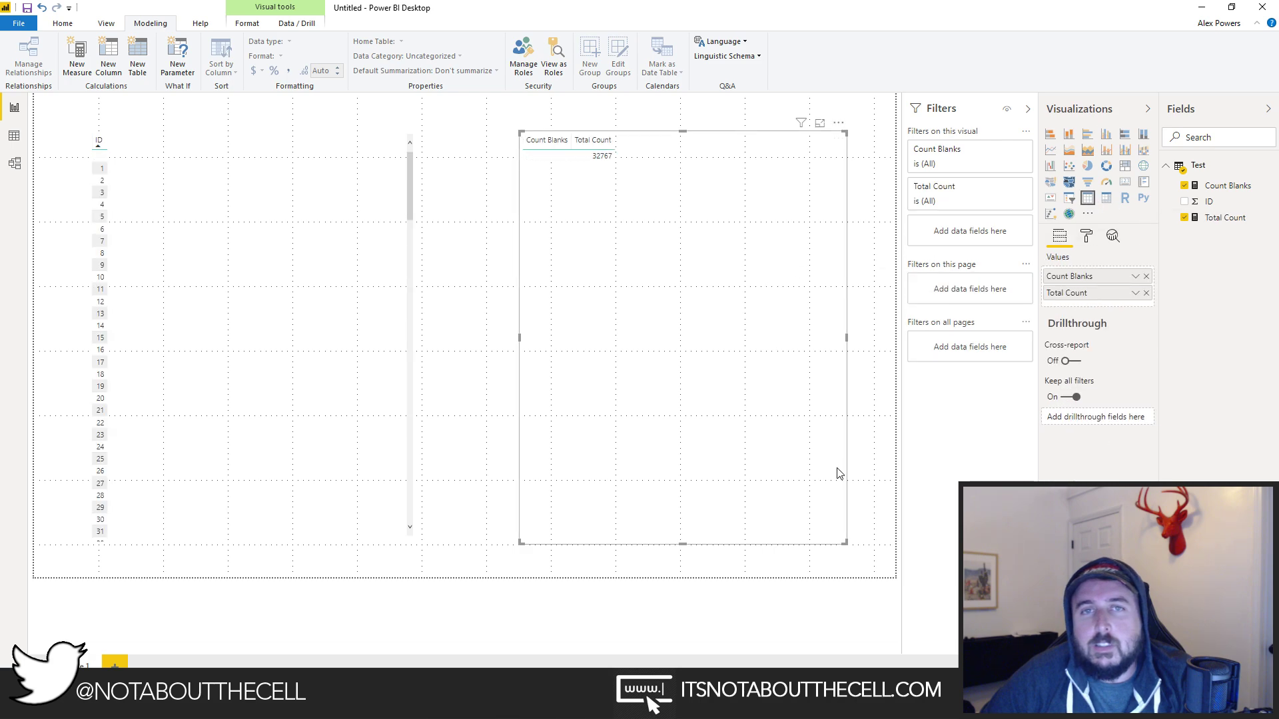
left_click_drag(832, 327, 840, 177)
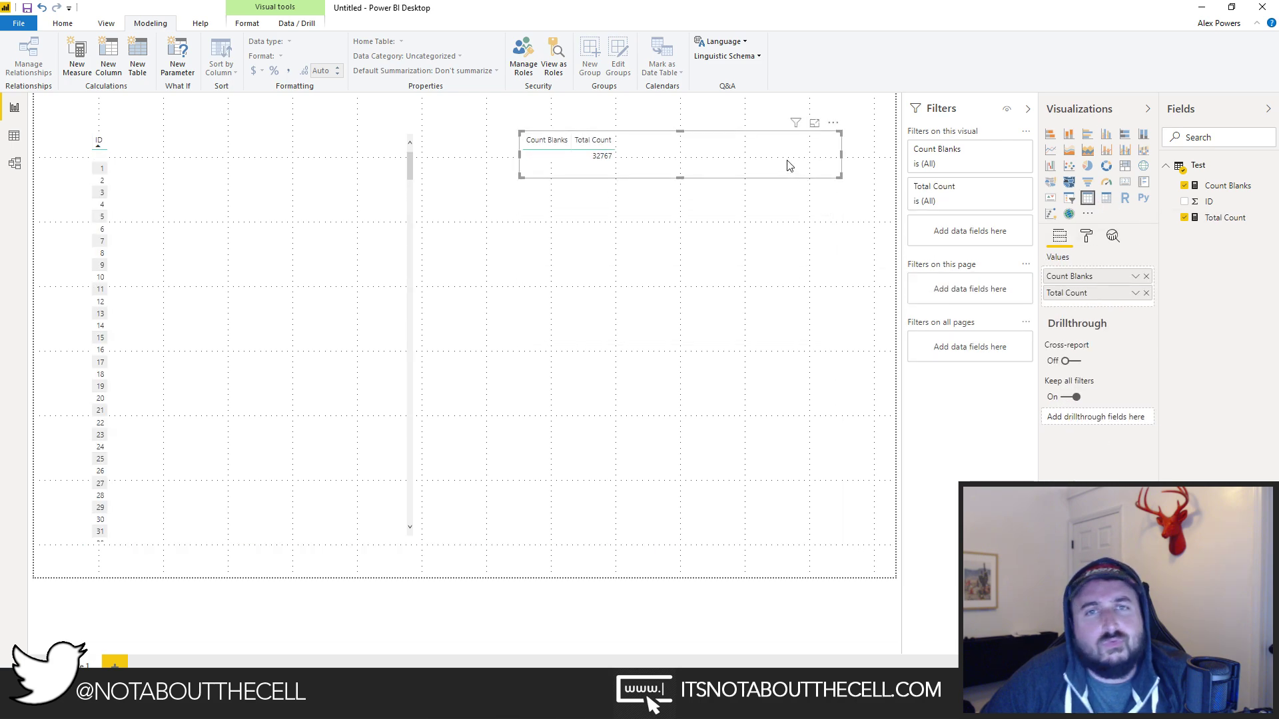
Try comparing Test[ID] with an empty string "" instead of BLANK() in the Count Blanks measure's filter.
left_click(1209, 186)
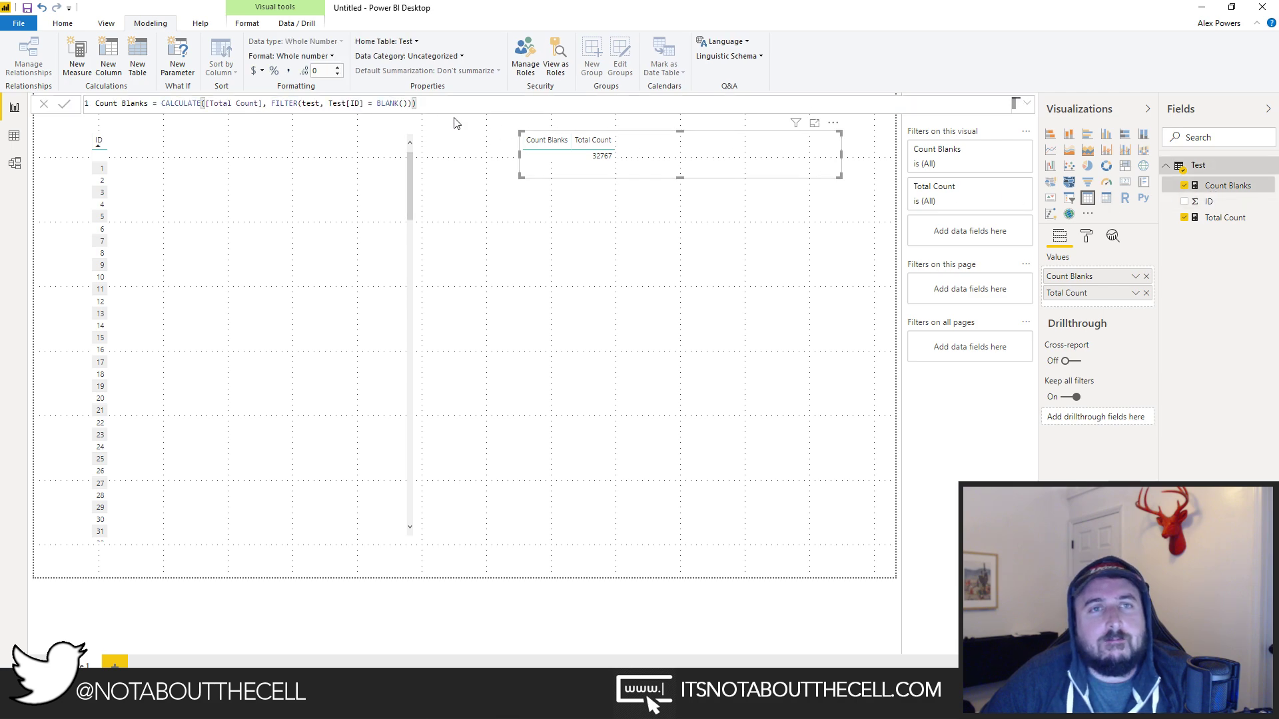
double_click(384, 103)
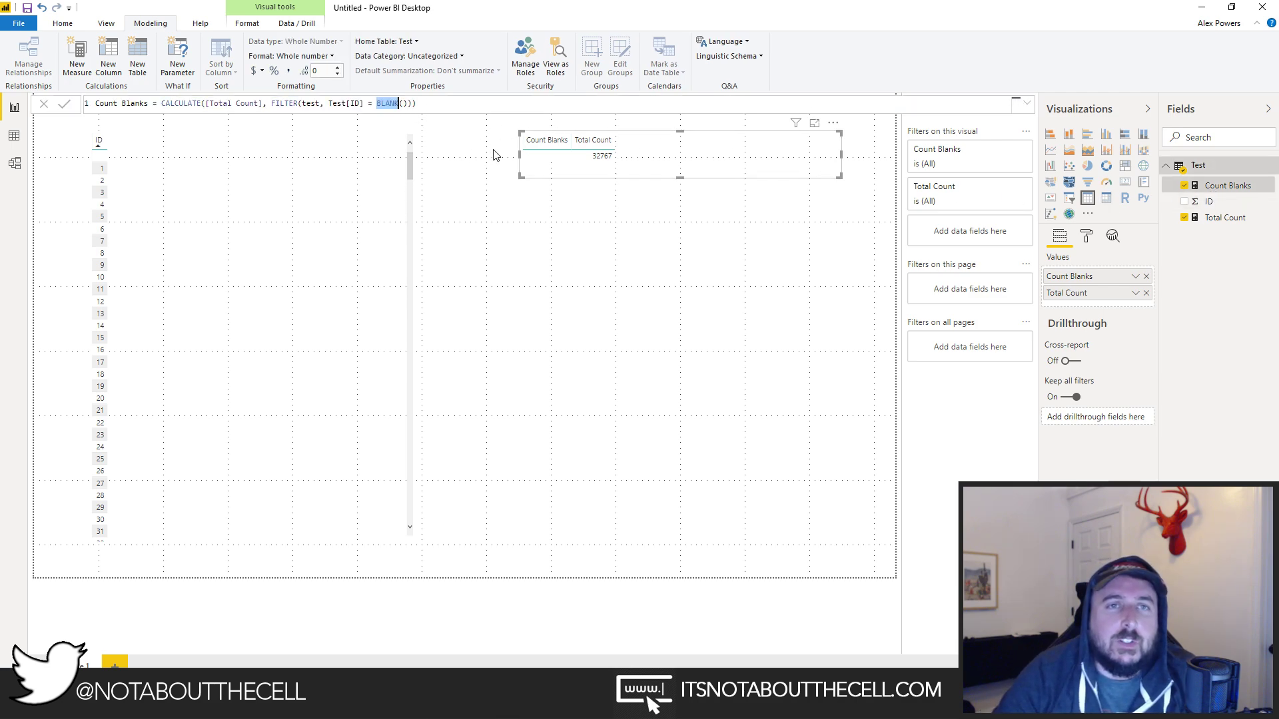
key("Delete")
key("Delete")
key("Delete")
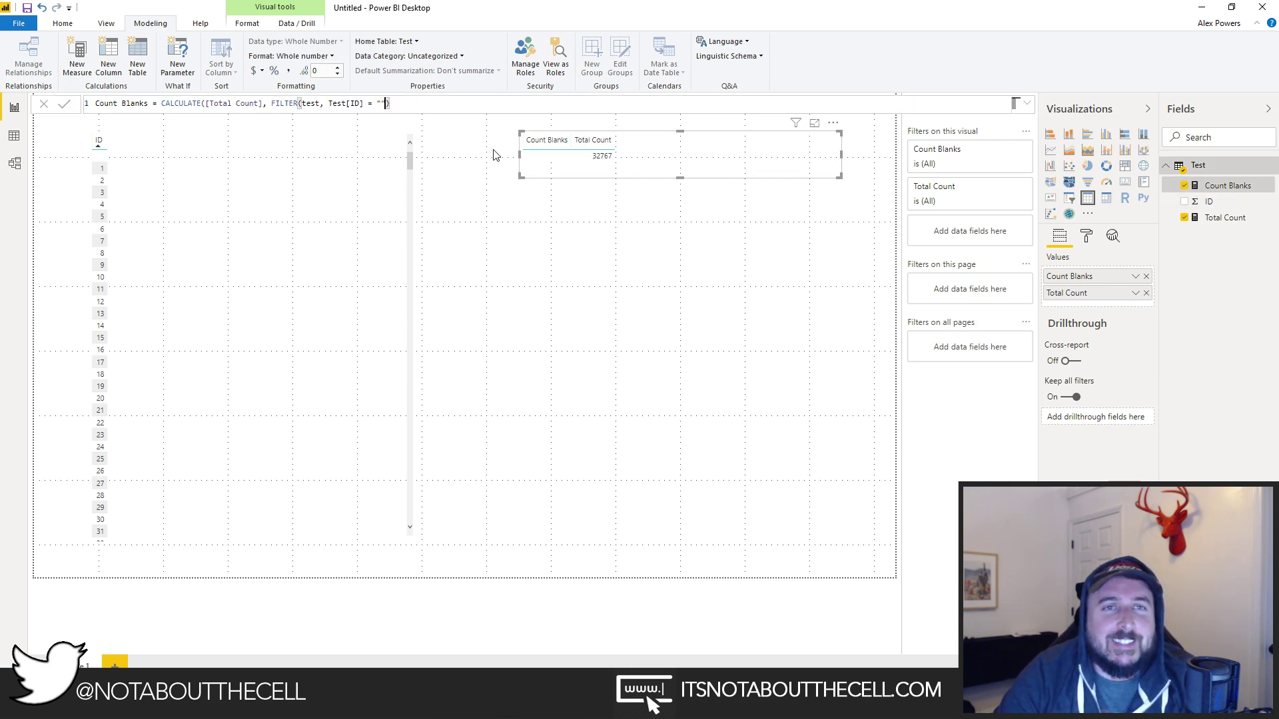
type("\"\"")
key("Return")
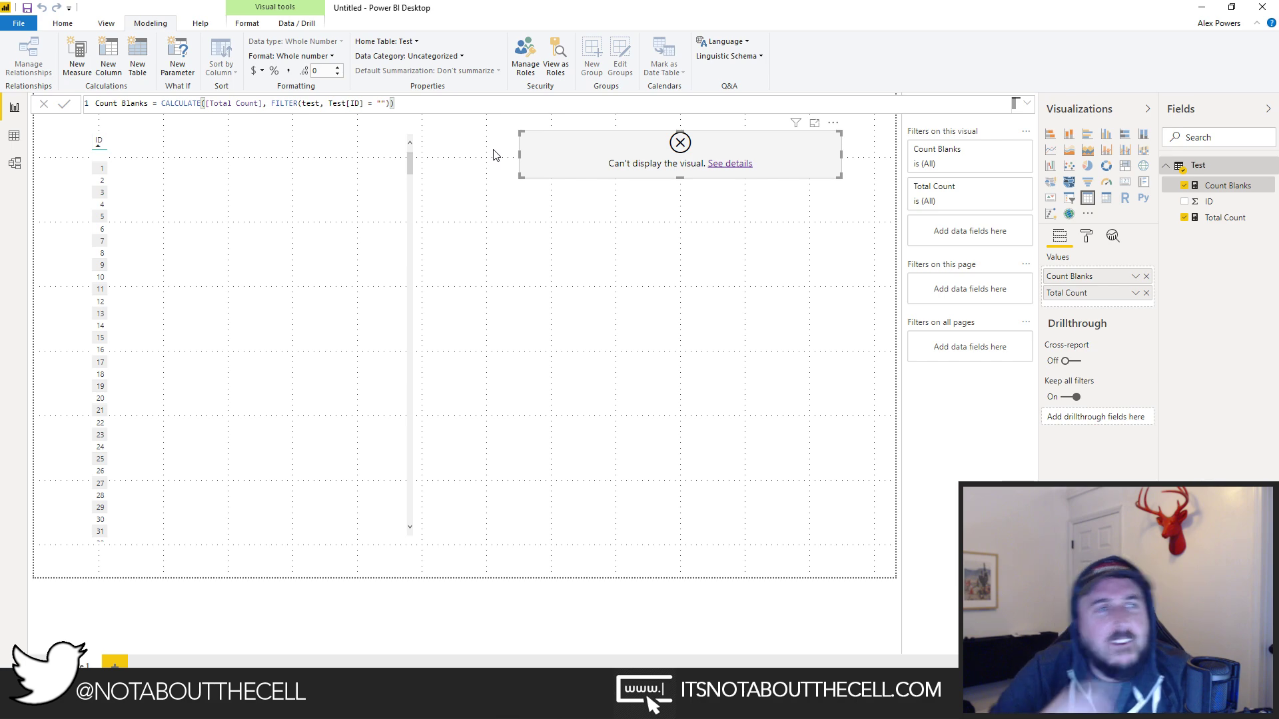
Copy the Test table's ID column from the Data view.
left_click(14, 136)
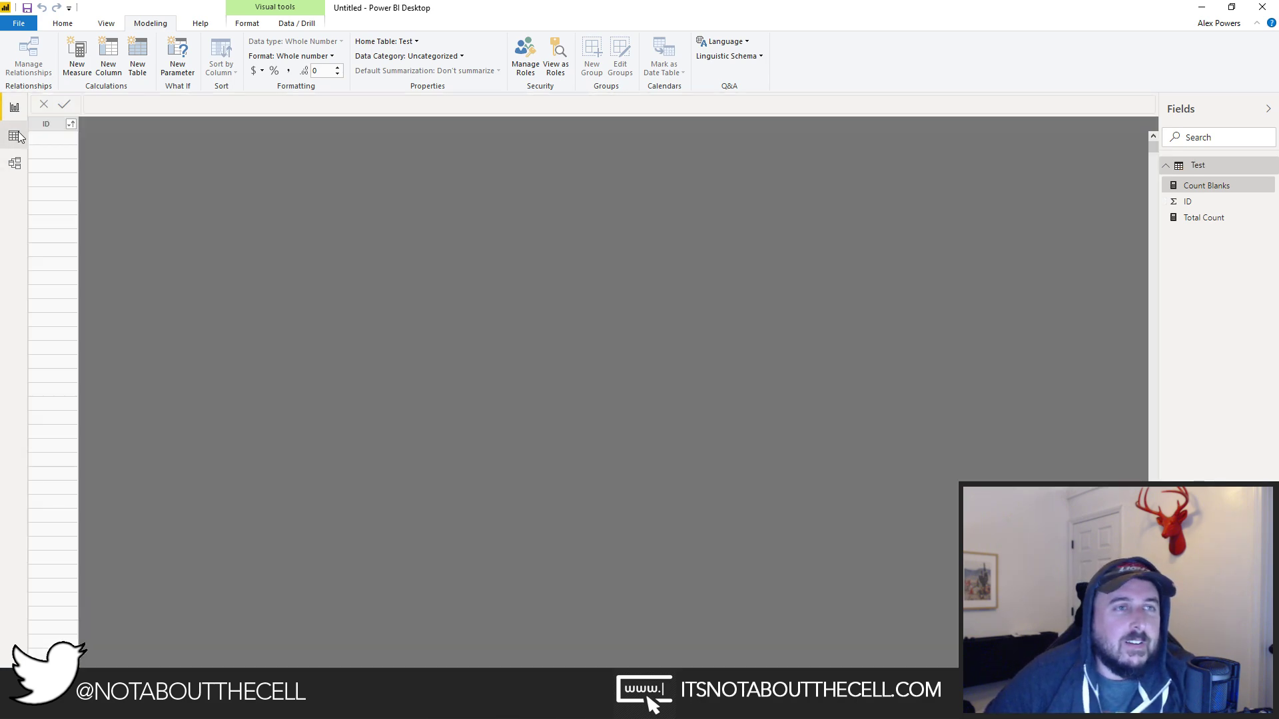
right_click(45, 137)
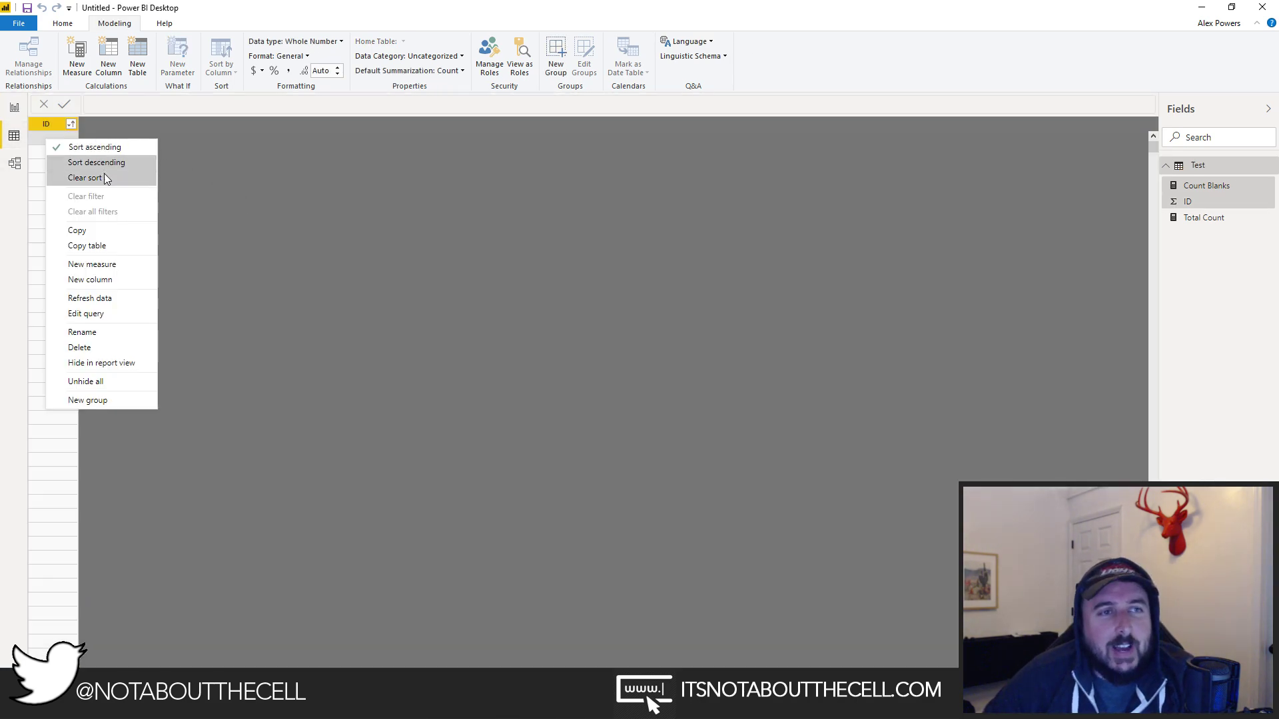
left_click(126, 231)
Open Notepad, clear any text from the document, and paste the copied ID column into it.
key("super")
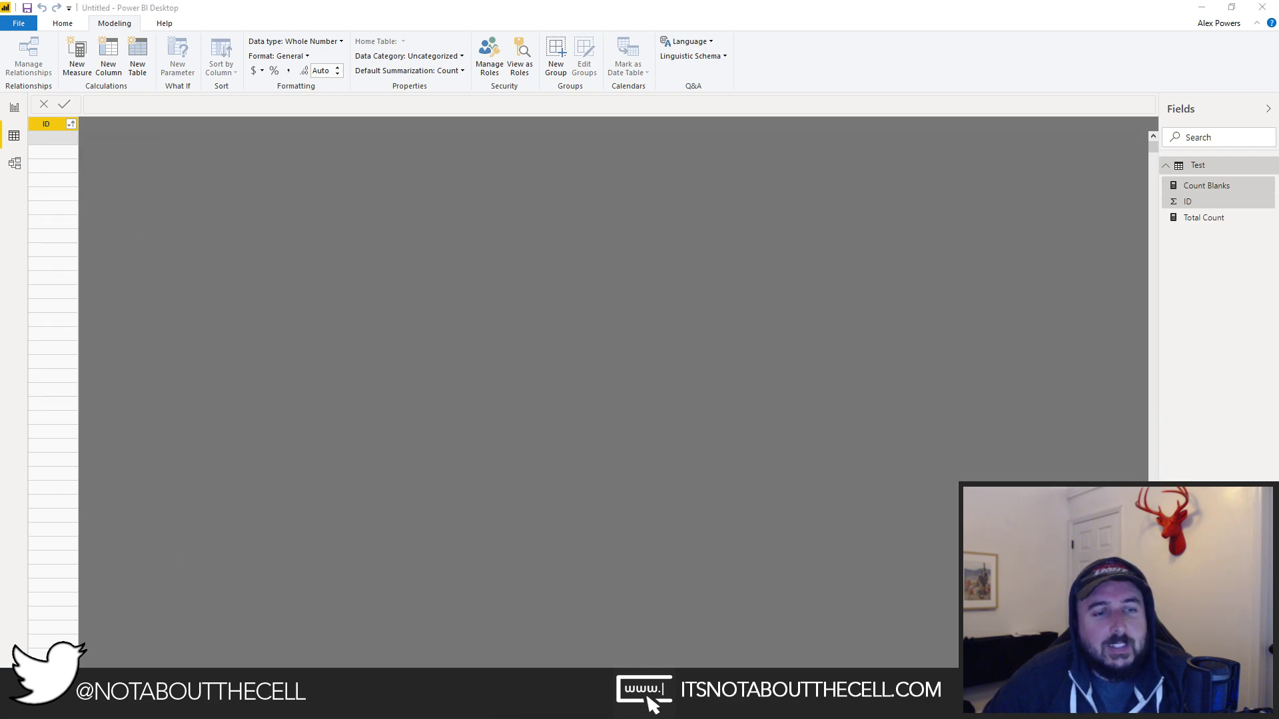
type("notepad")
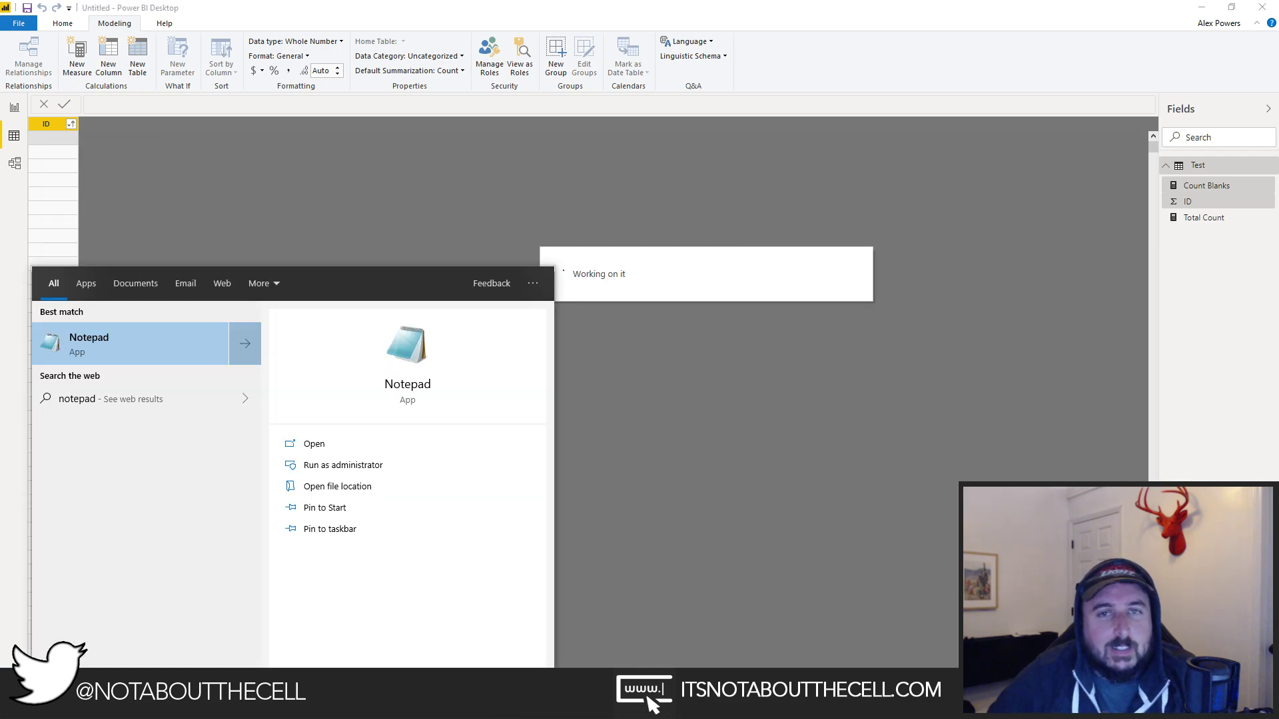
key("Return")
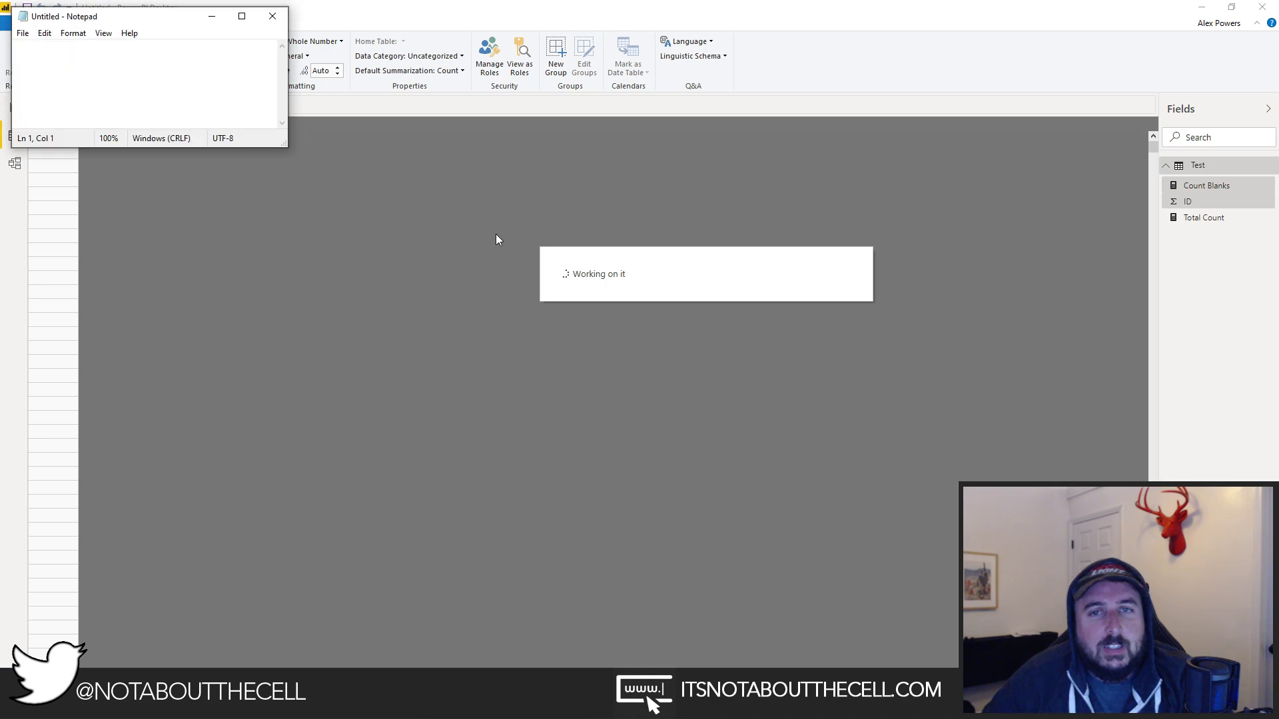
type("= Table.FromList({1..1000000}, Splitter.SplitByNothing(), type table [ID = Int16.Type])")
key("ctrl+a")
key("ctrl+x")
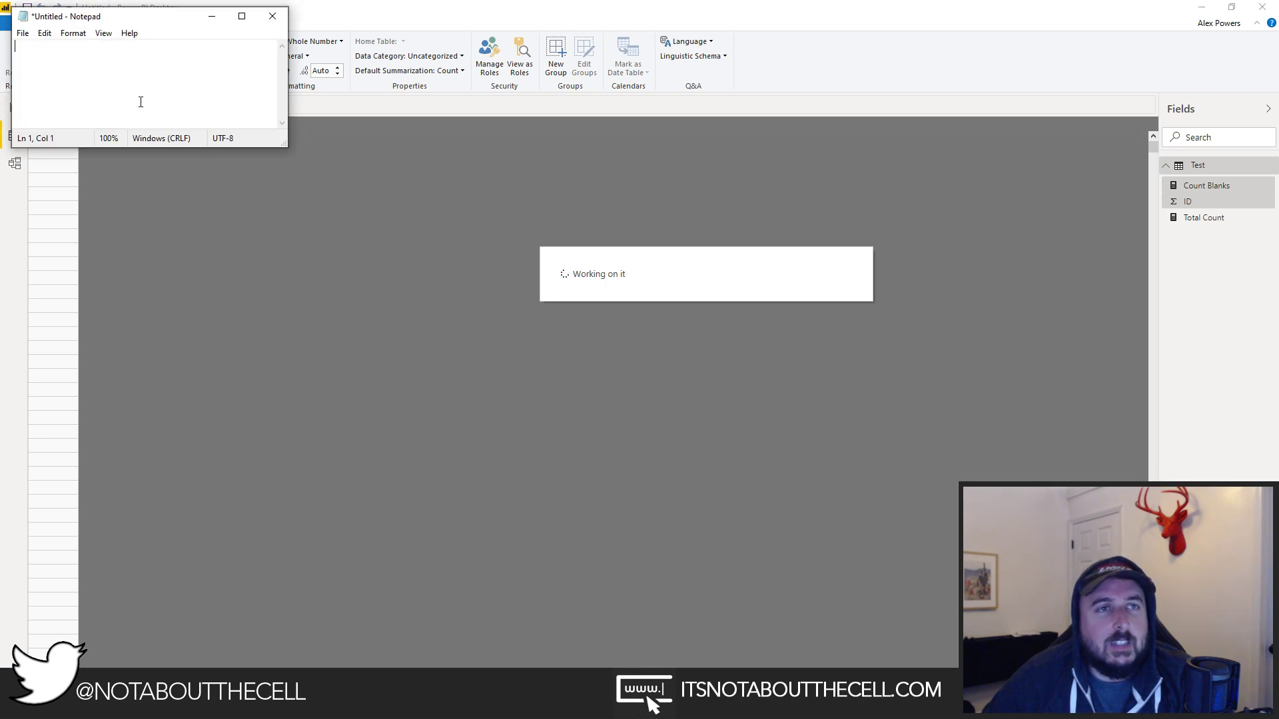
key("alt+F4")
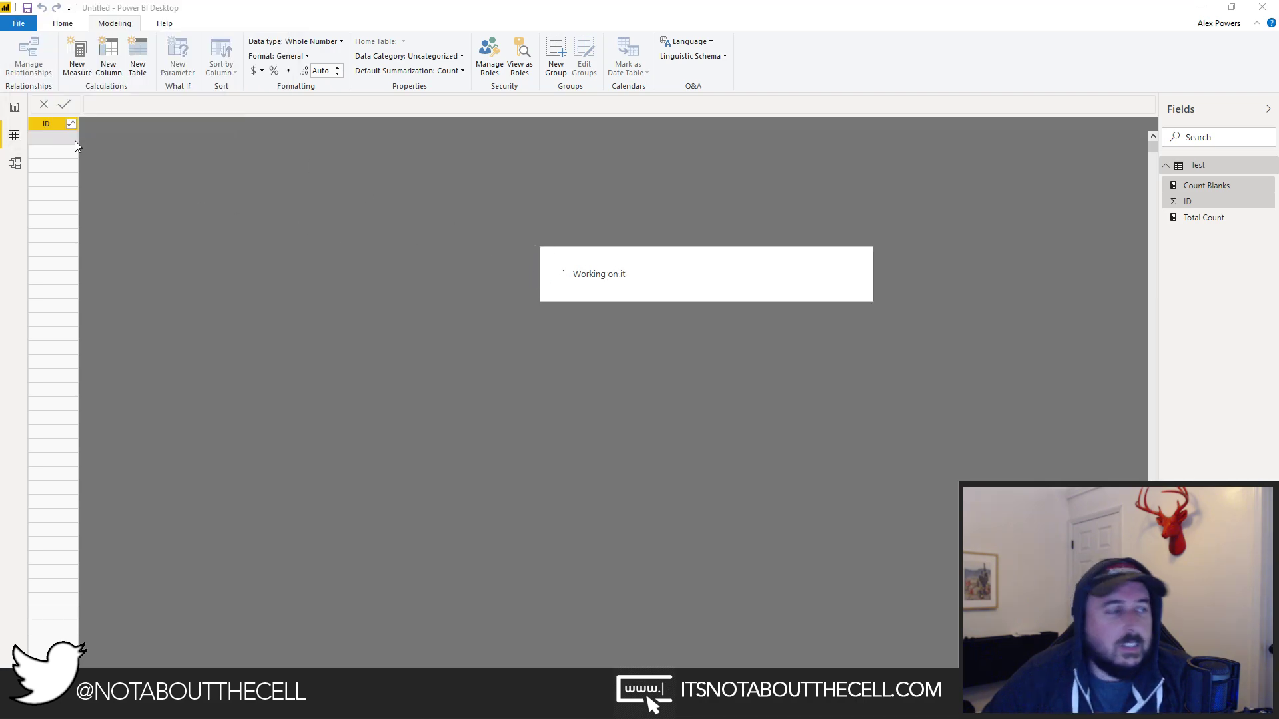
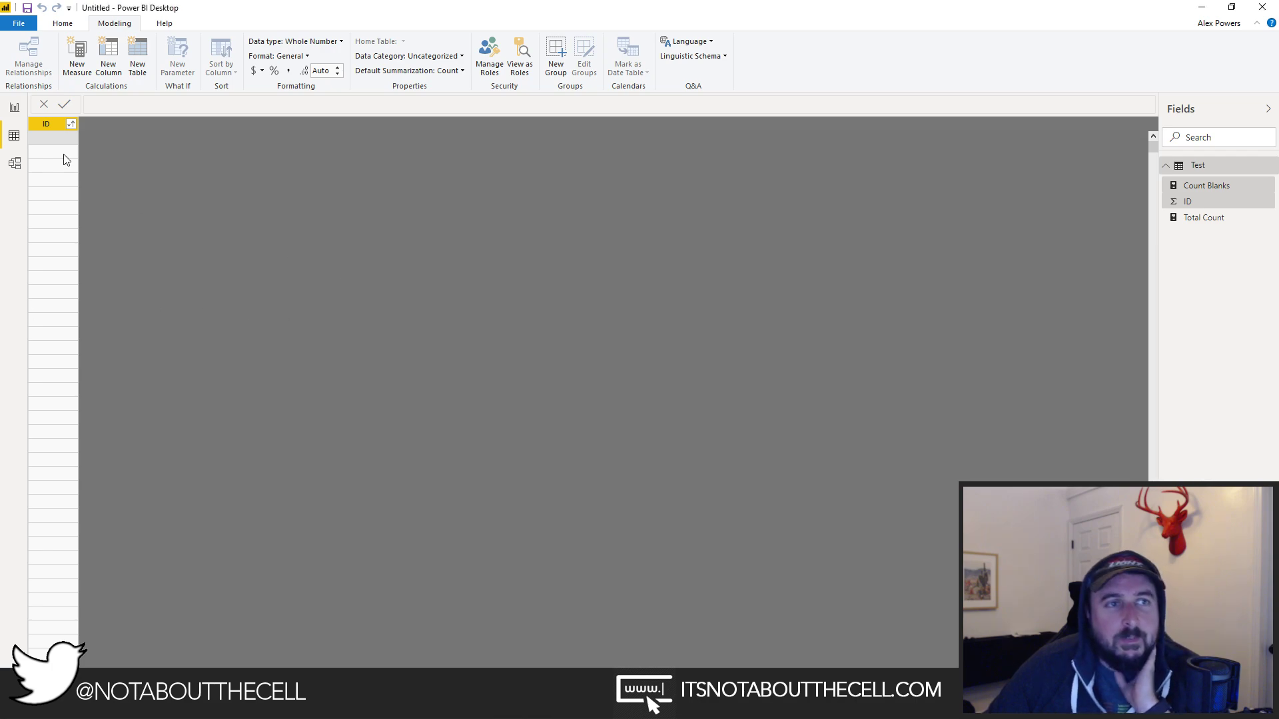
key("alt+Tab")
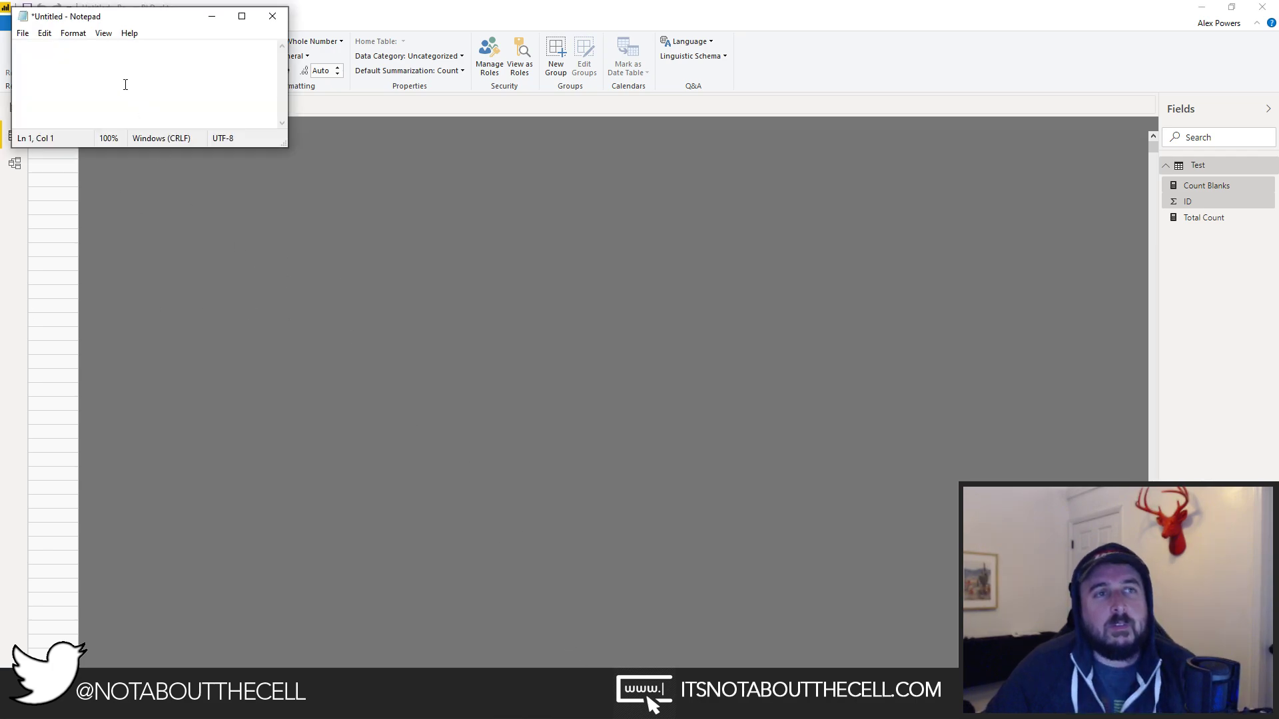
key("ctrl+v")
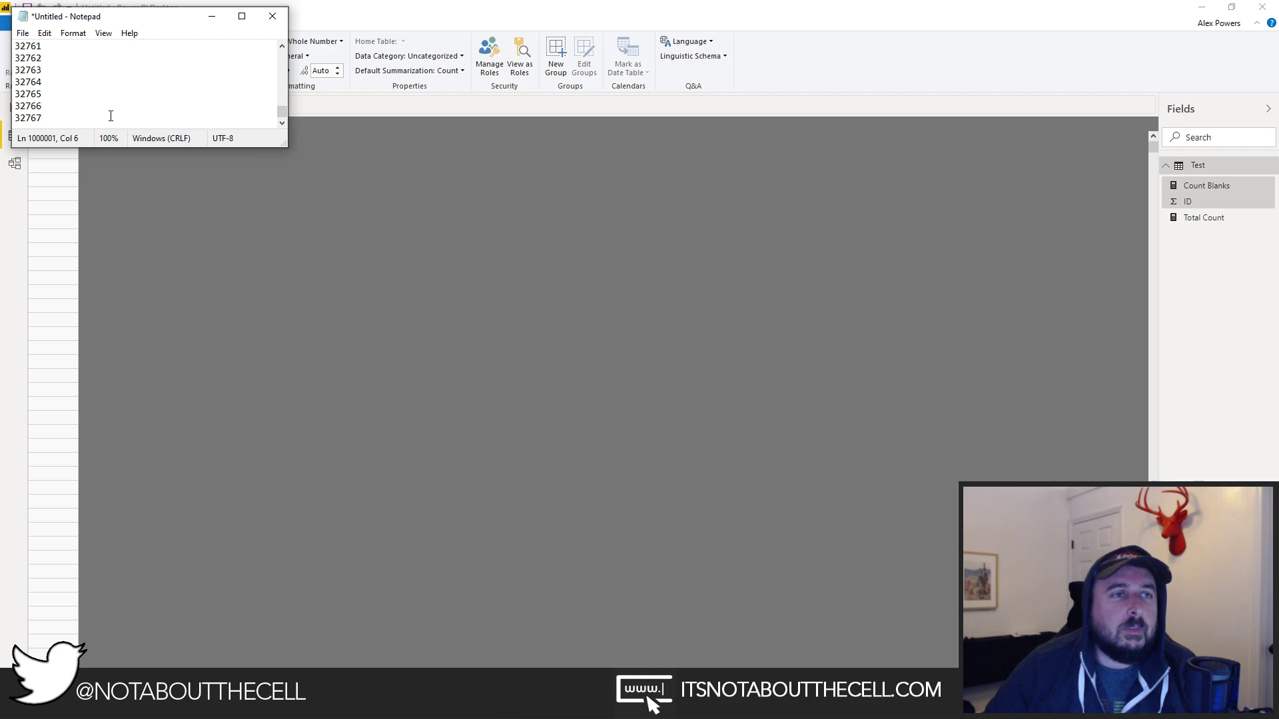
Examine the final rows and line numbers of the pasted ID list in Notepad, and return to Power BI.
key("Up")
key("Up")
key("Up")
key("Up")
key("Up")
key("Up")
key("Up")
key("Up")
key("Up")
key("Up")
key("Up")
key("Up")
key("Up")
key("Up")
key("Up")
key("Up")
key("Up")
key("Up")
key("Up")
key("Up")
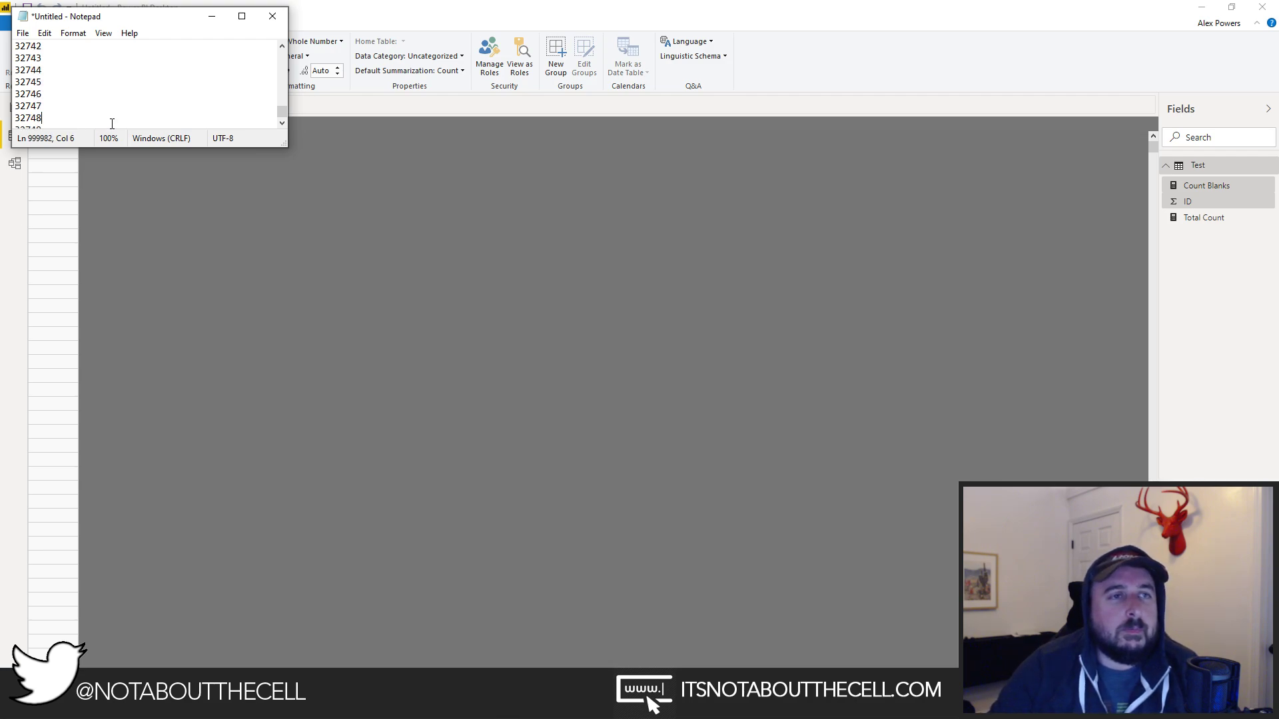
key("Down")
key("Down")
key("Down")
key("Down")
key("Down")
key("Down")
key("Down")
key("Down")
key("Down")
key("Down")
key("Down")
key("Down")
key("Down")
key("Down")
key("Down")
key("Down")
key("Down")
key("Down")
key("Down")
left_click(158, 255)
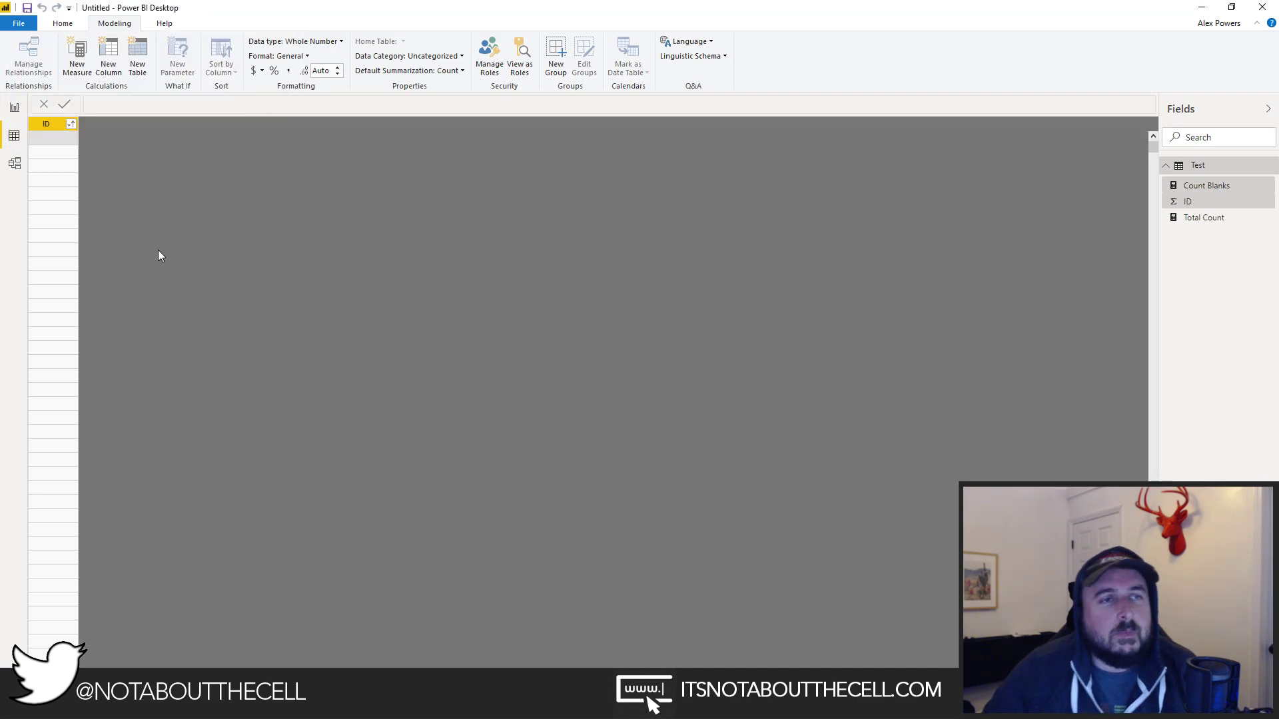
Clear the sort on the Test table's ID column and return to the Report view.
right_click(47, 141)
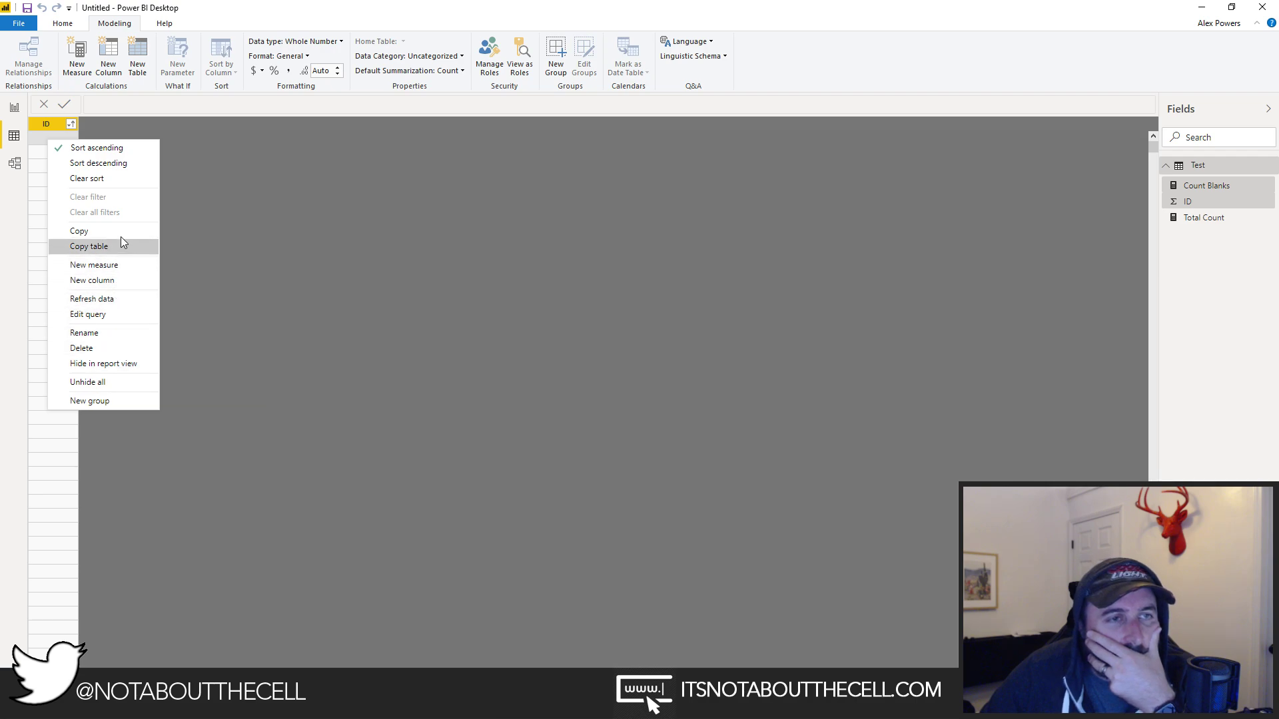
left_click(226, 218)
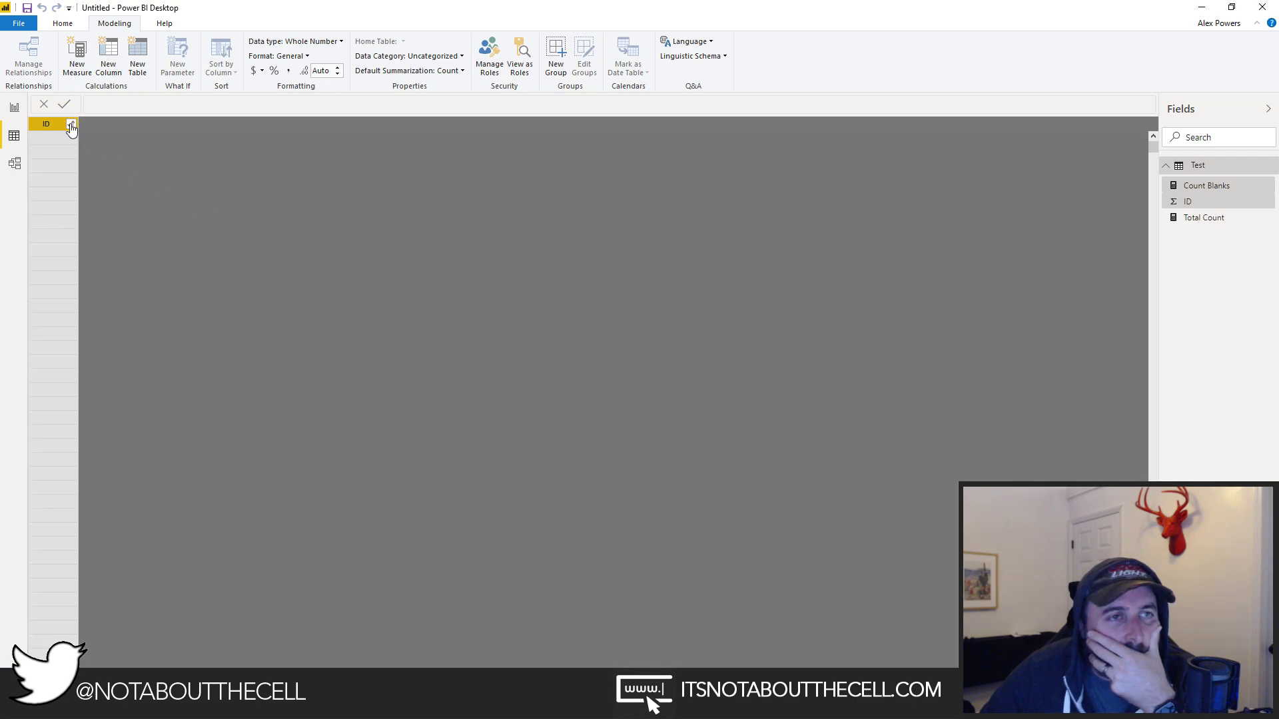
left_click(71, 127)
left_click(131, 169)
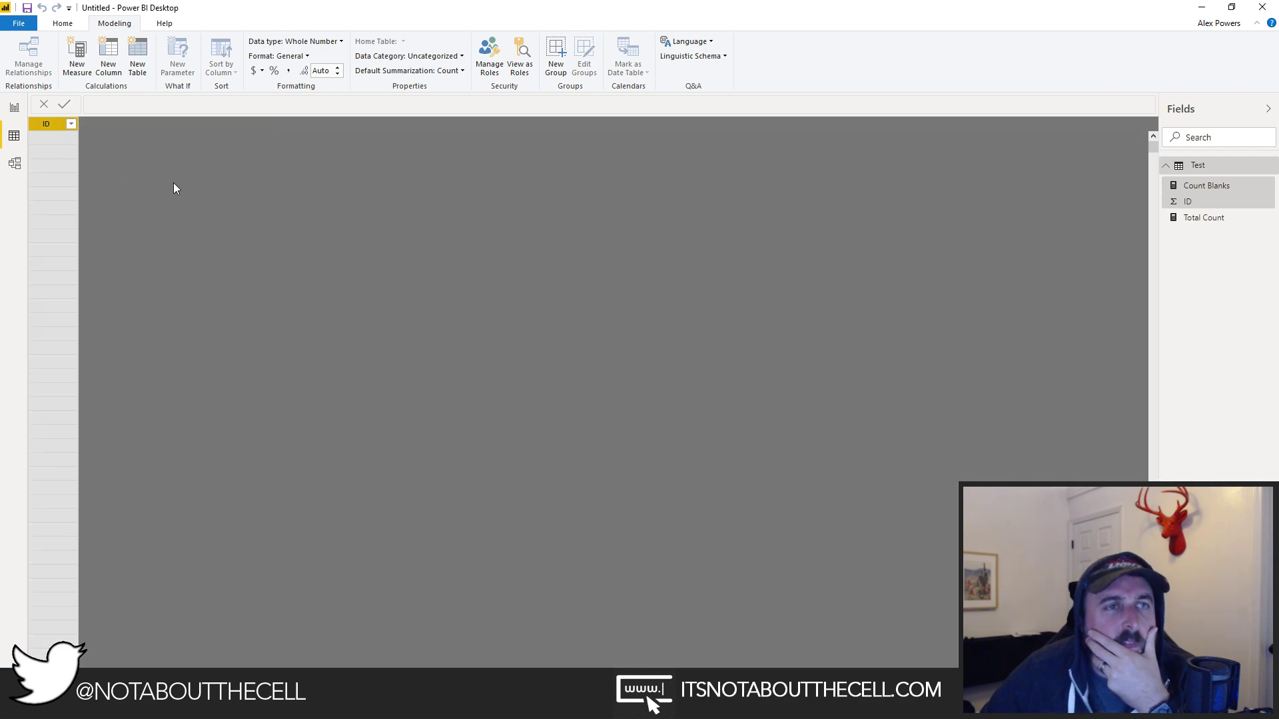
left_click(1195, 189)
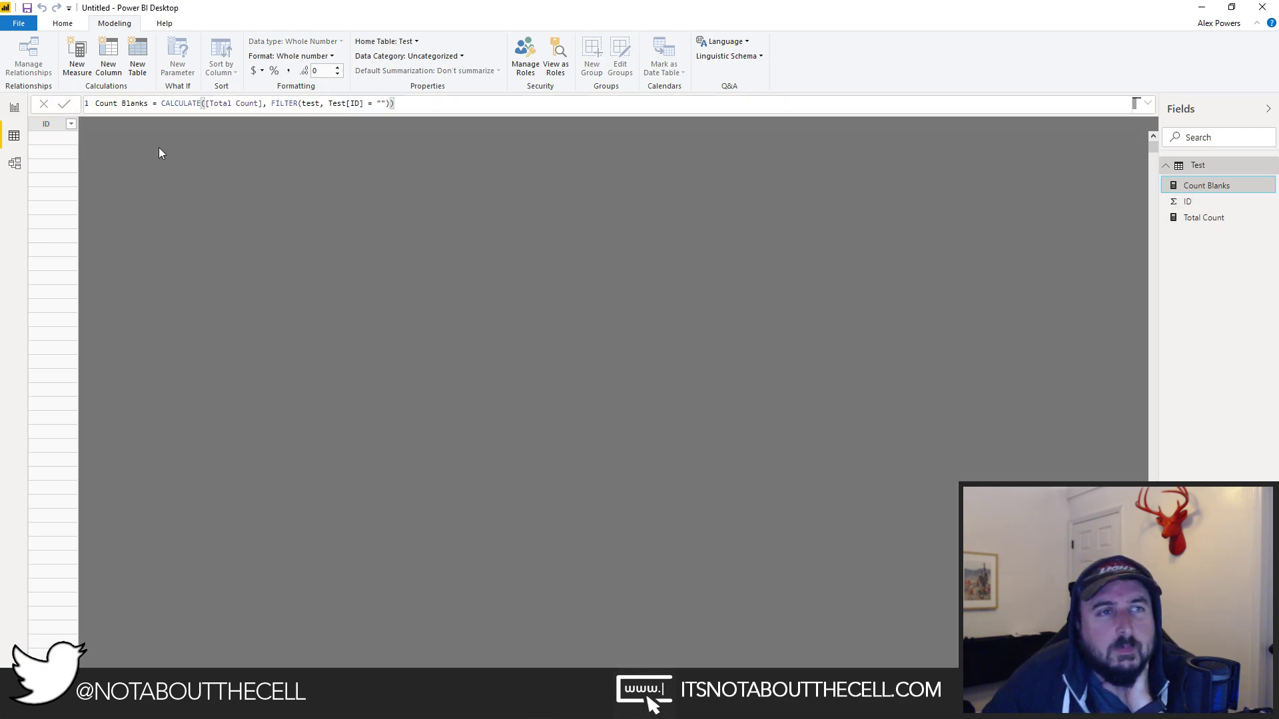
left_click(14, 107)
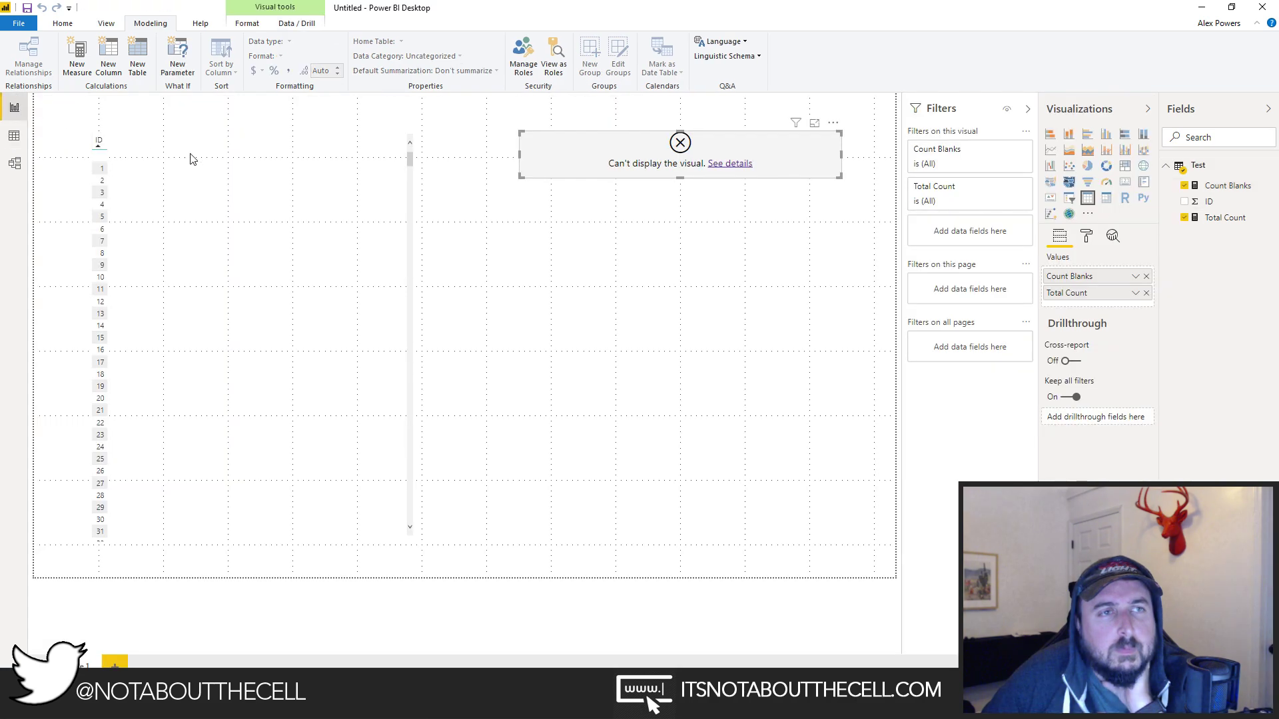
Replace the empty string with BLANK() in the Count Blanks measure's filter condition.
left_click(1202, 189)
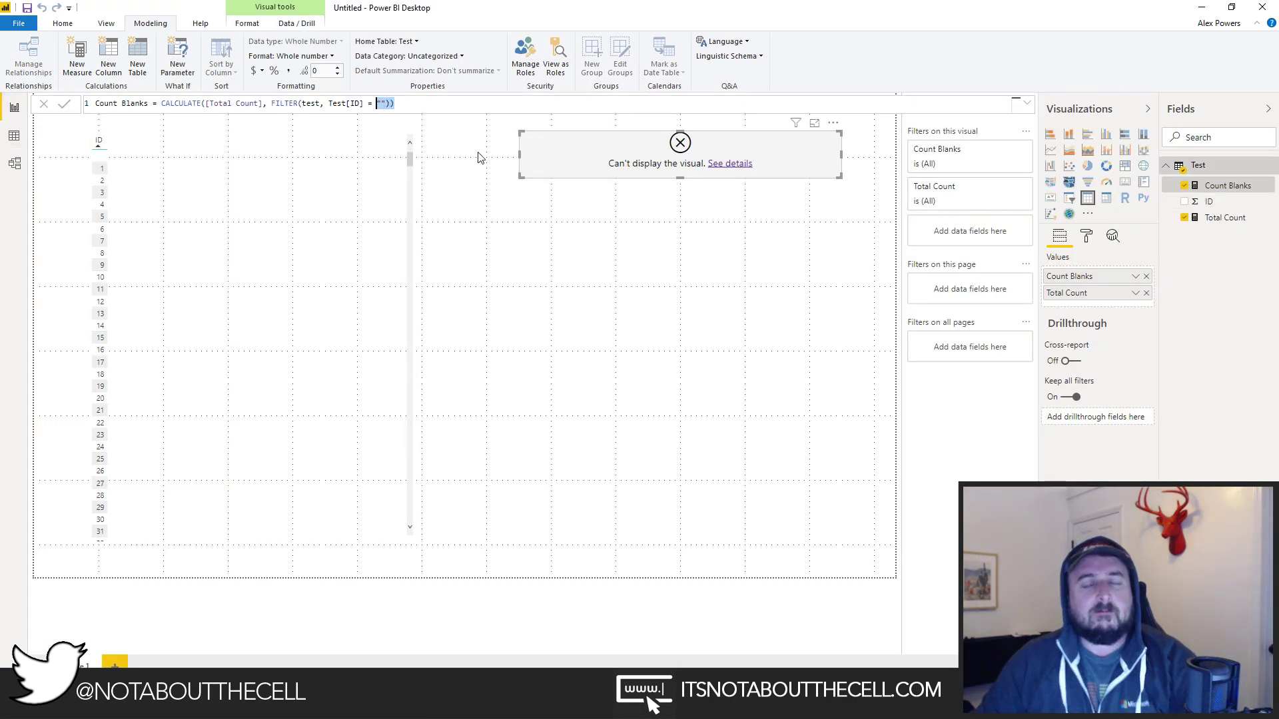
key("BackSpace")
key("BackSpace")
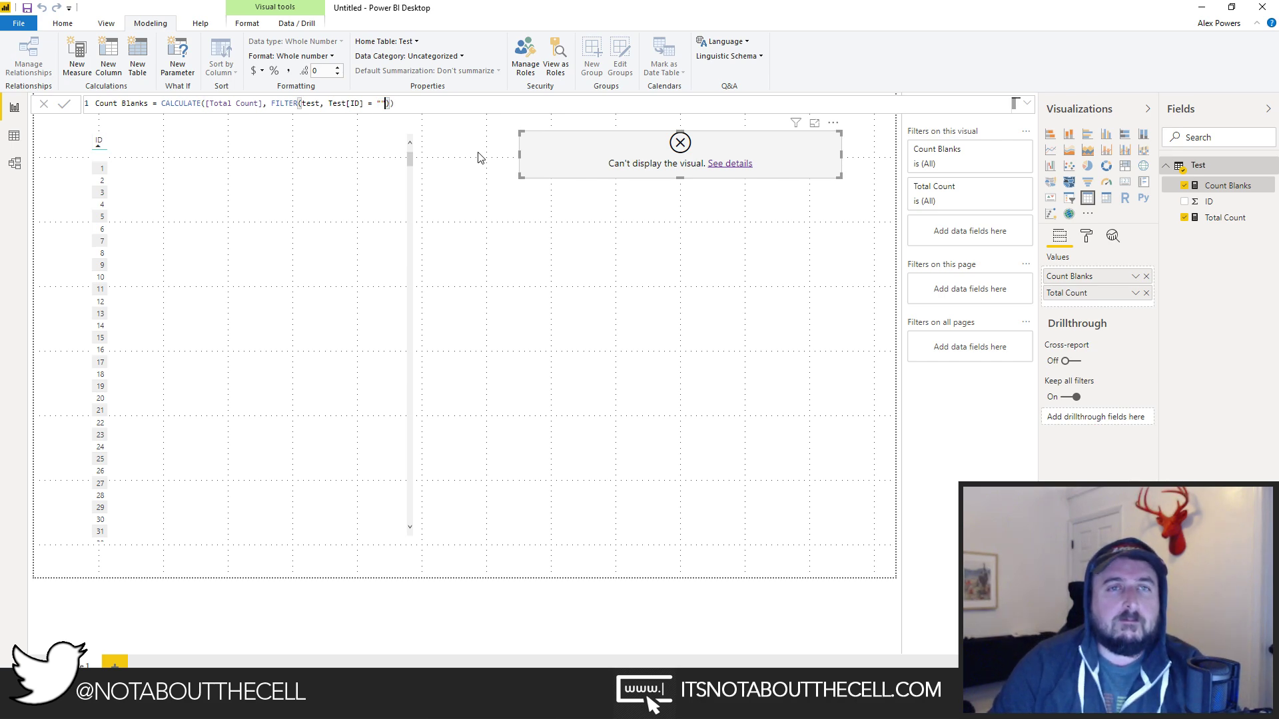
type("BLANK()")
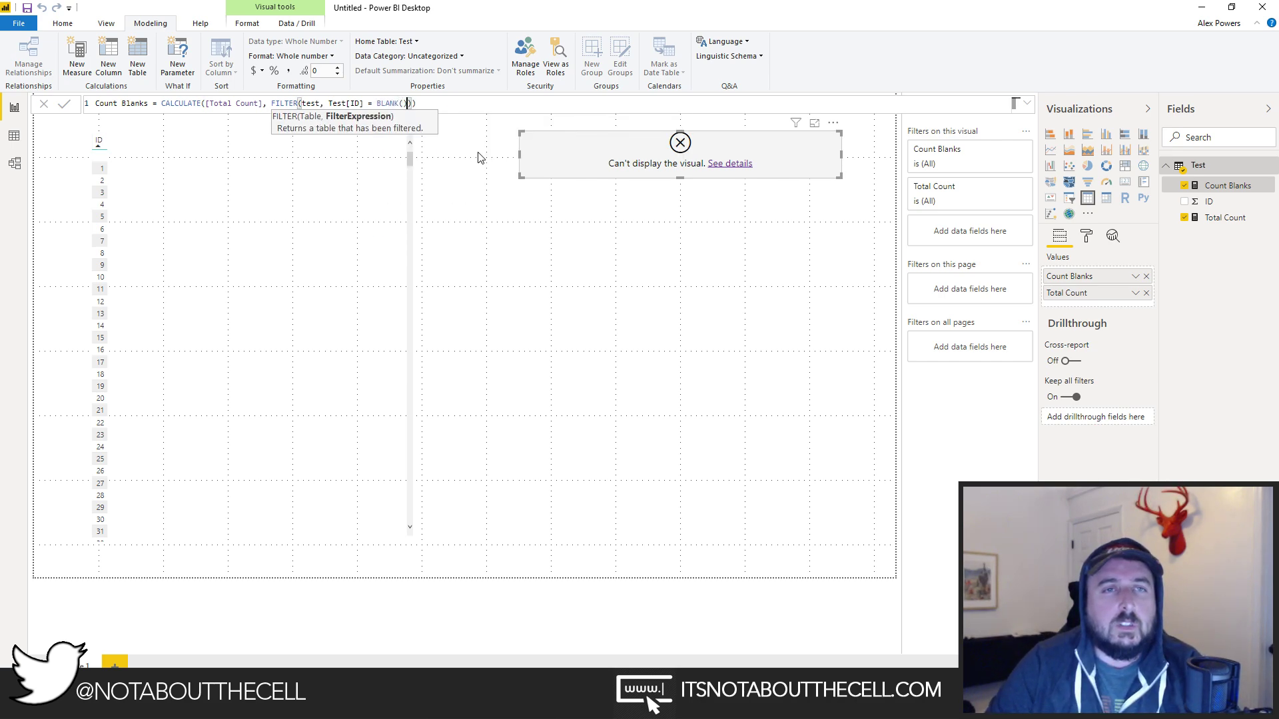
key("End")
key("Return")
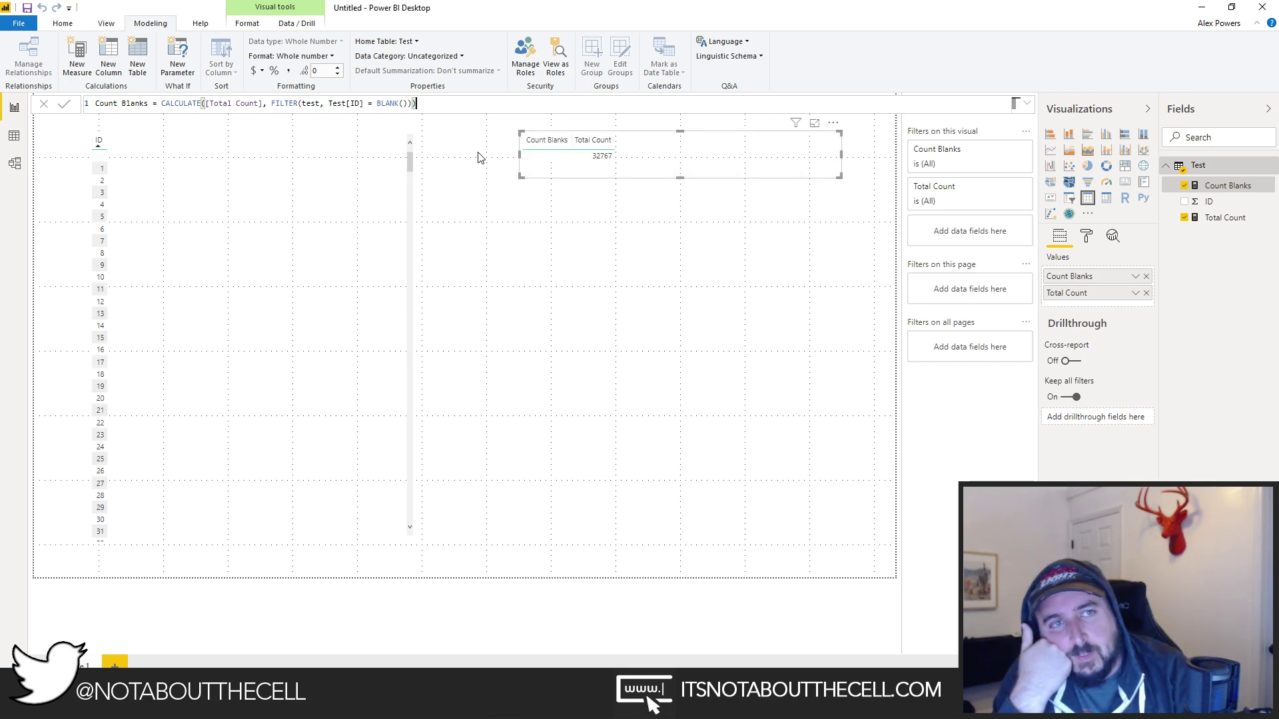
Redefine the Count Blanks measure as COUNTROWS(Test).
double_click(164, 103)
left_click_drag(161, 104, 526, 99)
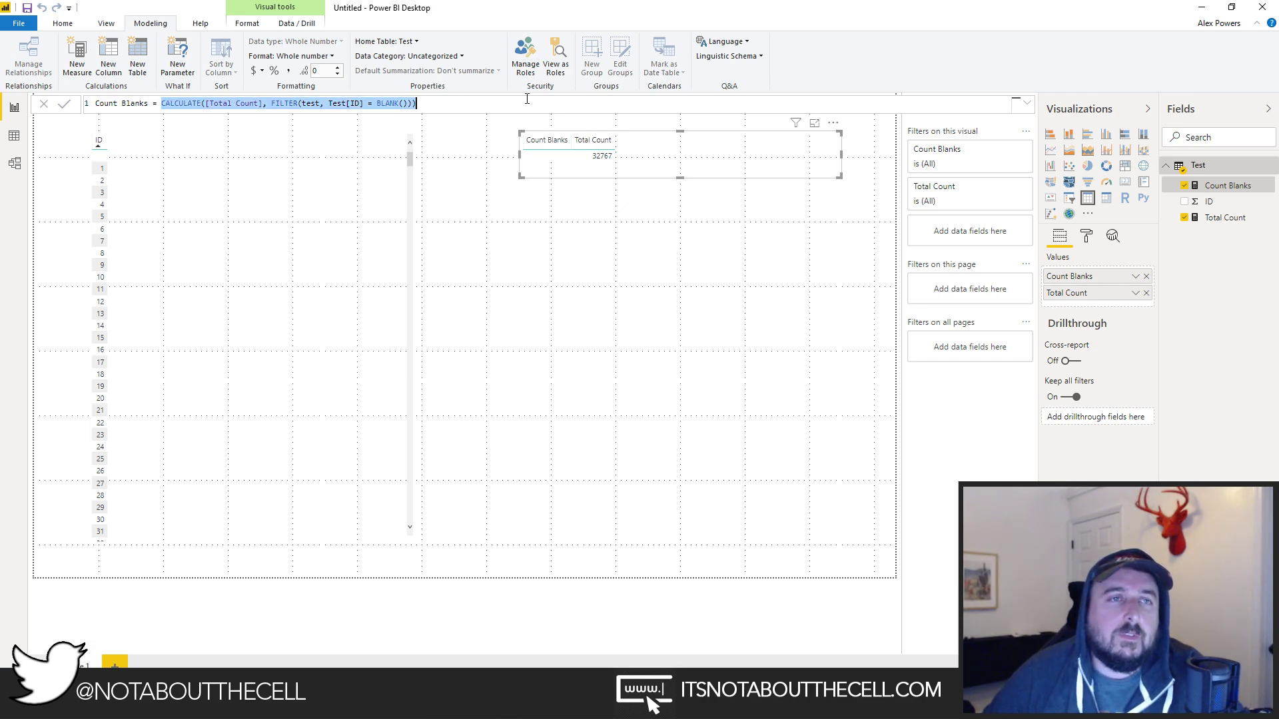
type("COUNTROW")
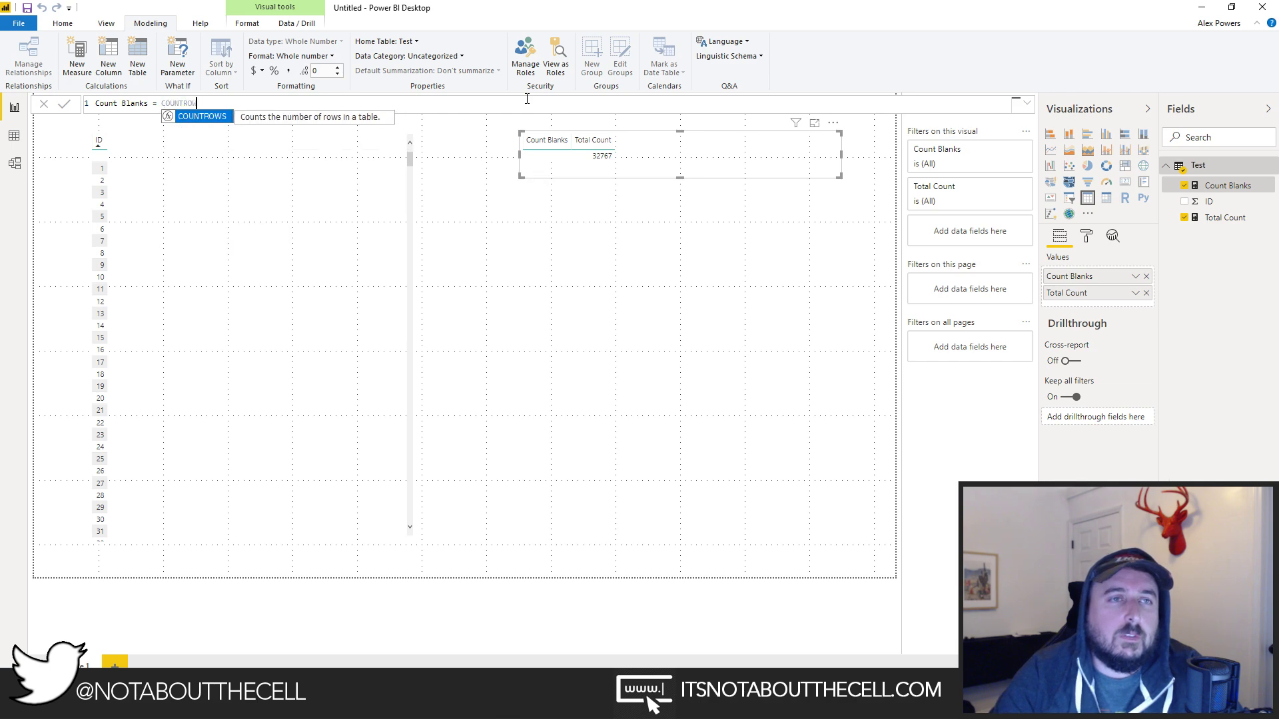
type("S(Test)")
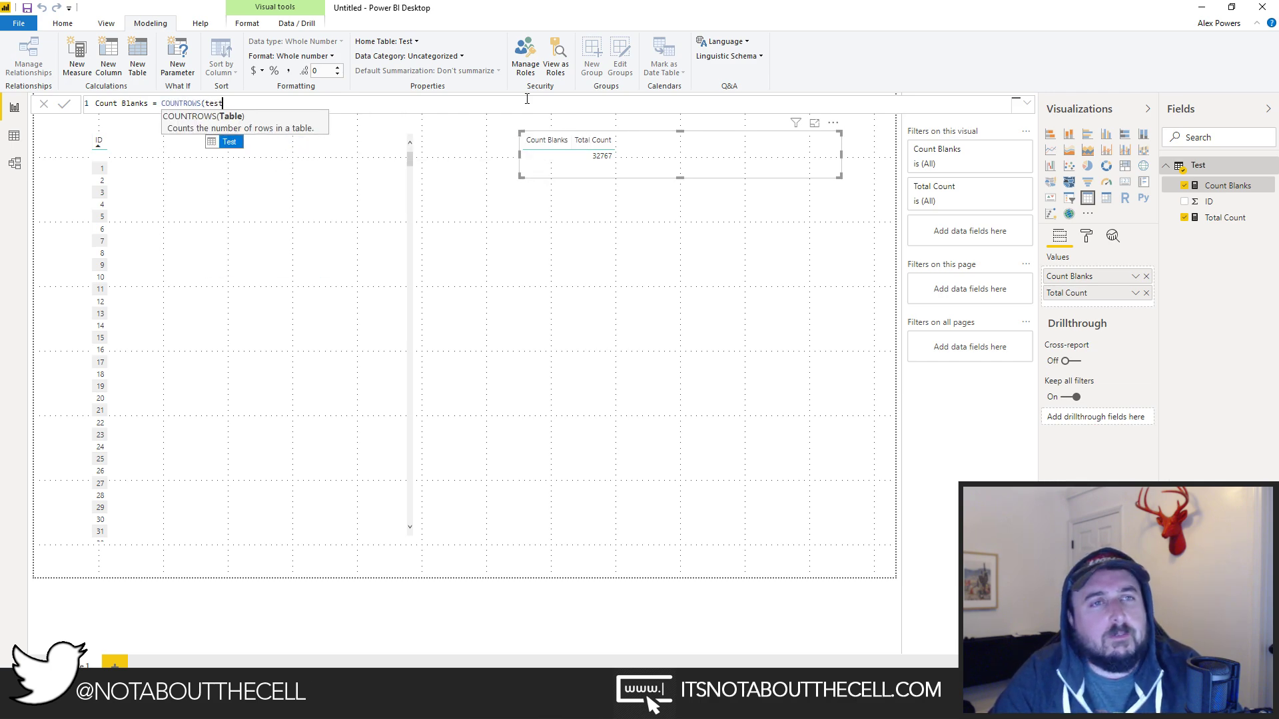
key("Return")
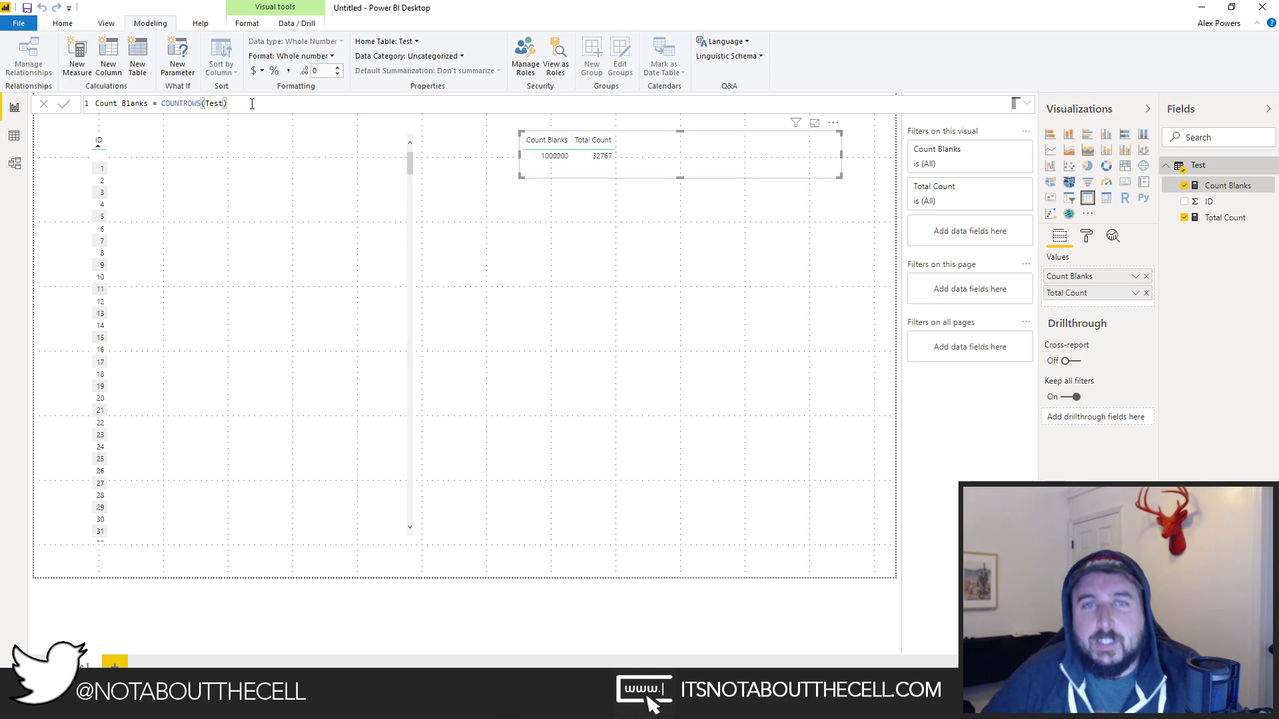
Format the Count Blanks measure with a thousands separator.
left_click(332, 56)
left_click(289, 70)
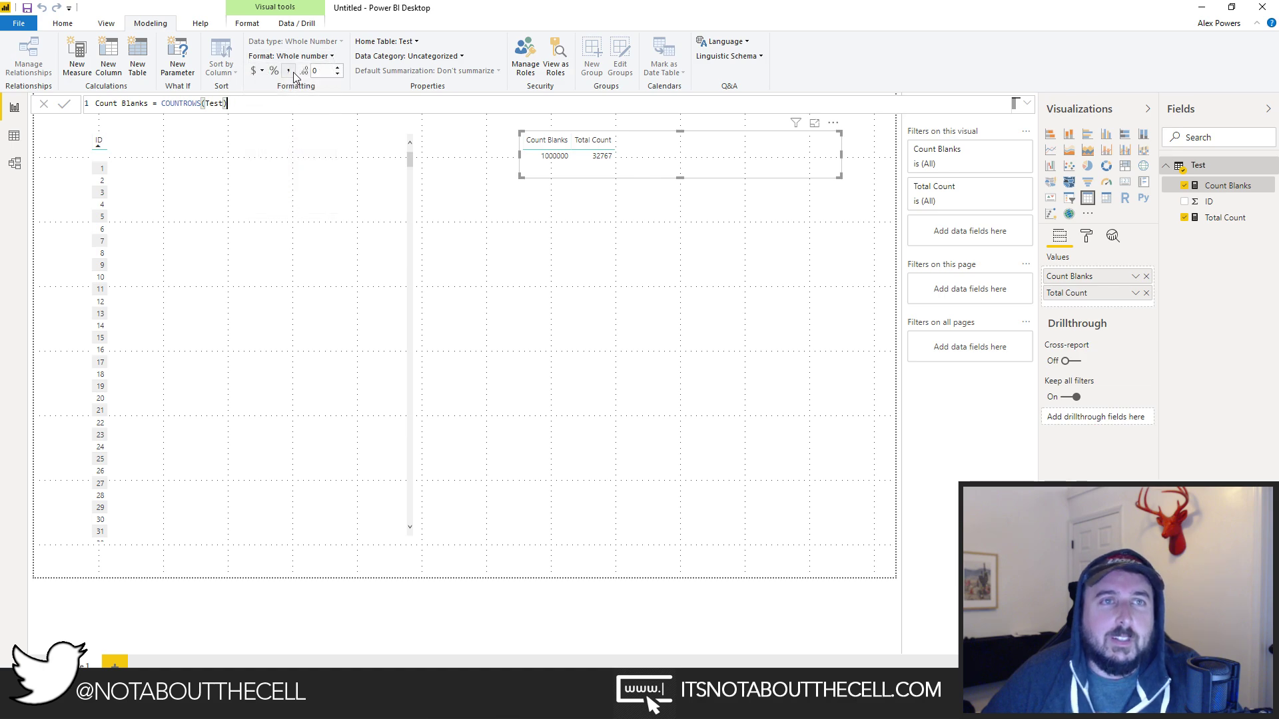
left_click(289, 104)
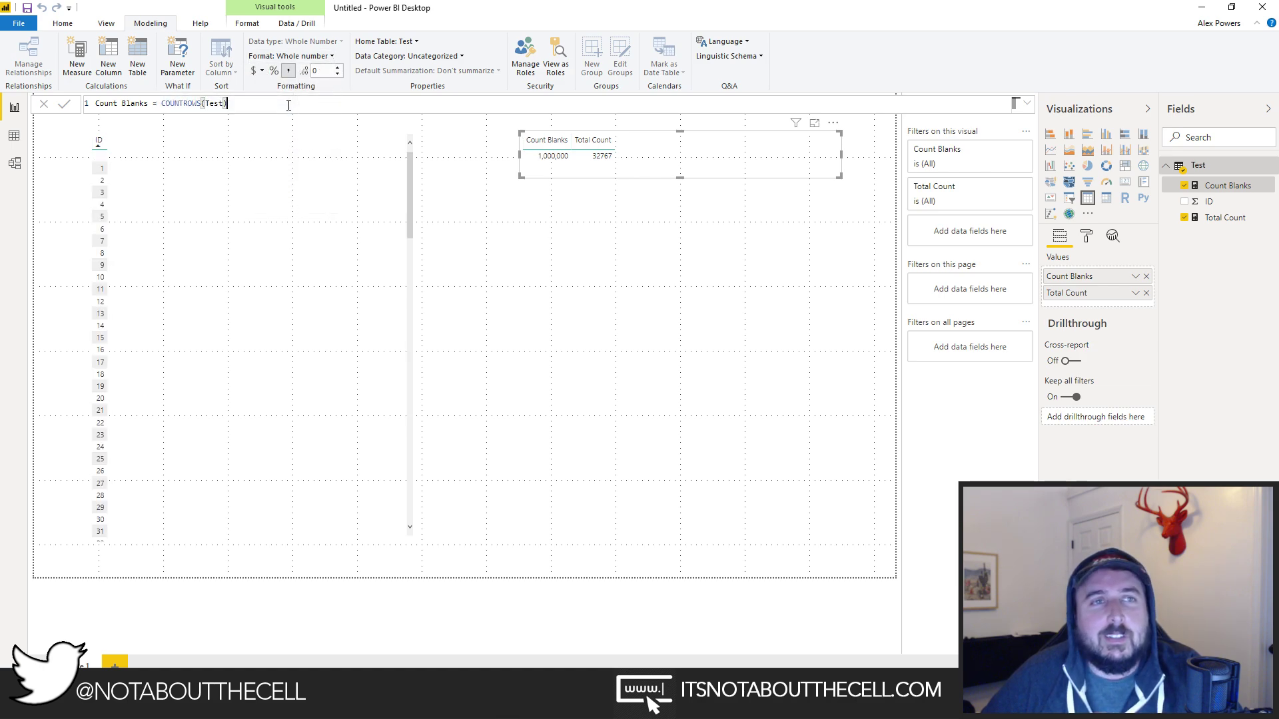
key("BackSpace")
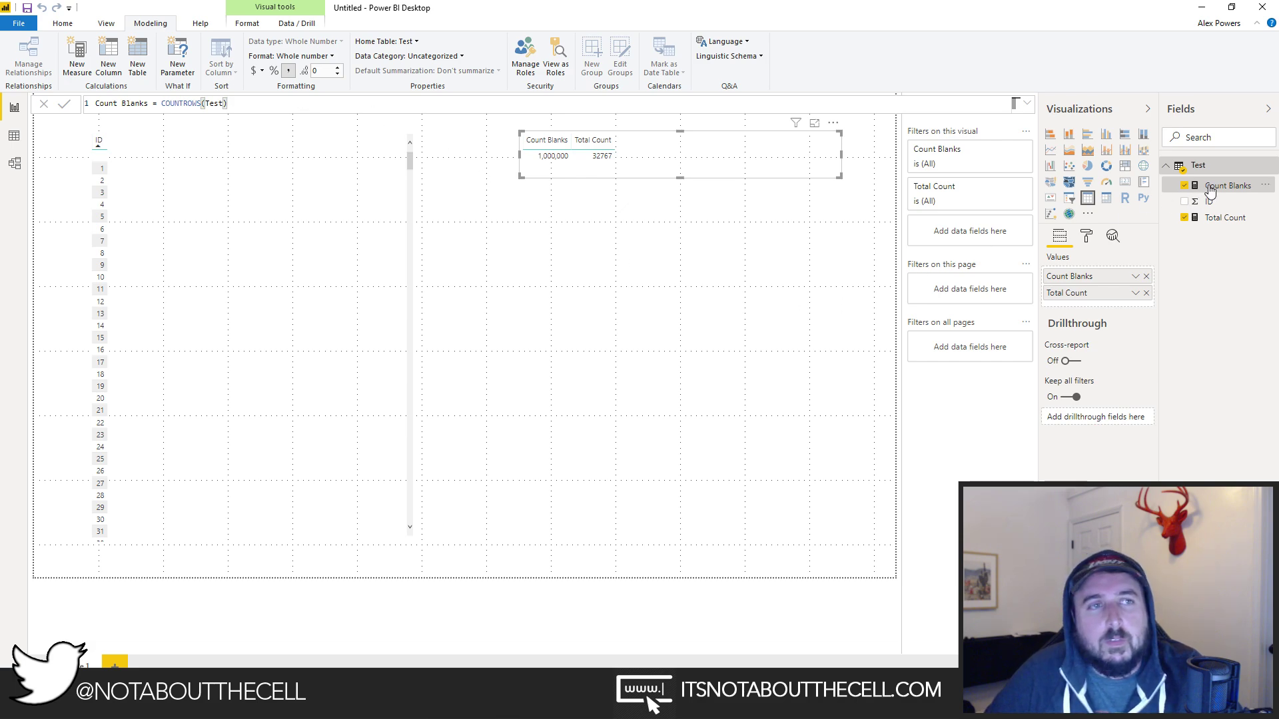
Add the Count Blanks and Total Count measures to the table visual that lists the IDs.
left_click_drag(1210, 191, 252, 194)
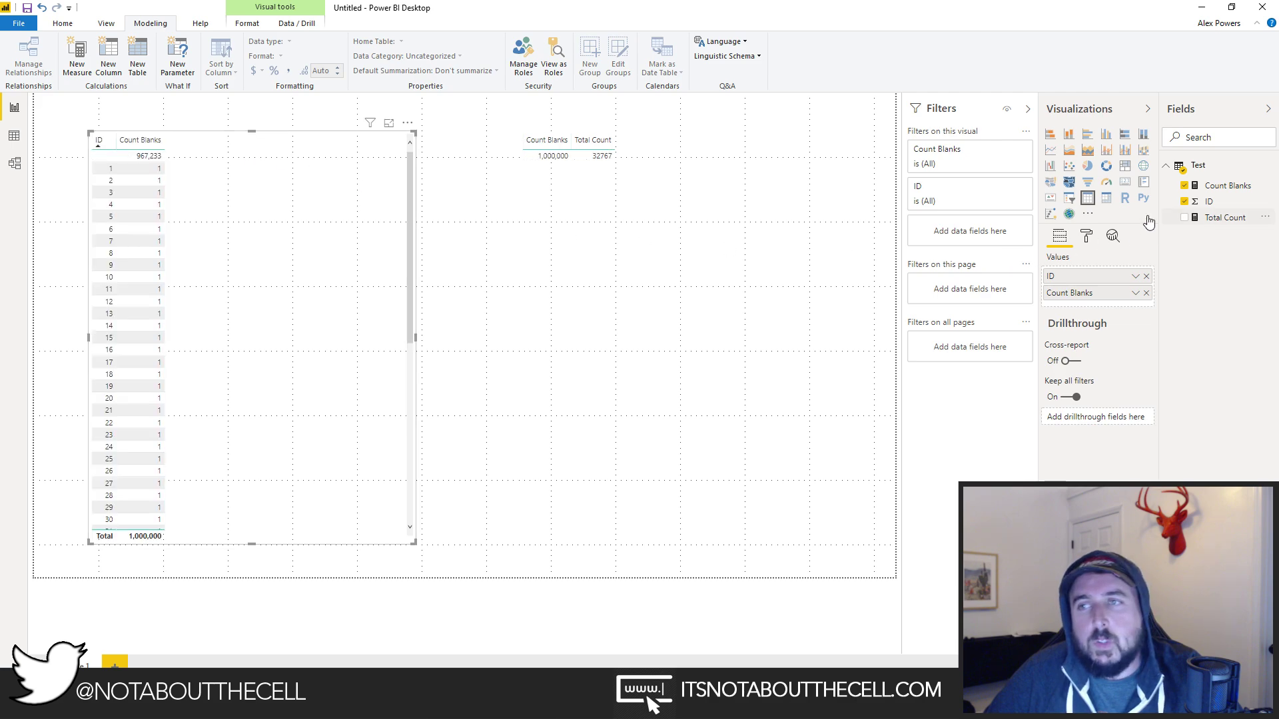
left_click_drag(1224, 217, 288, 226)
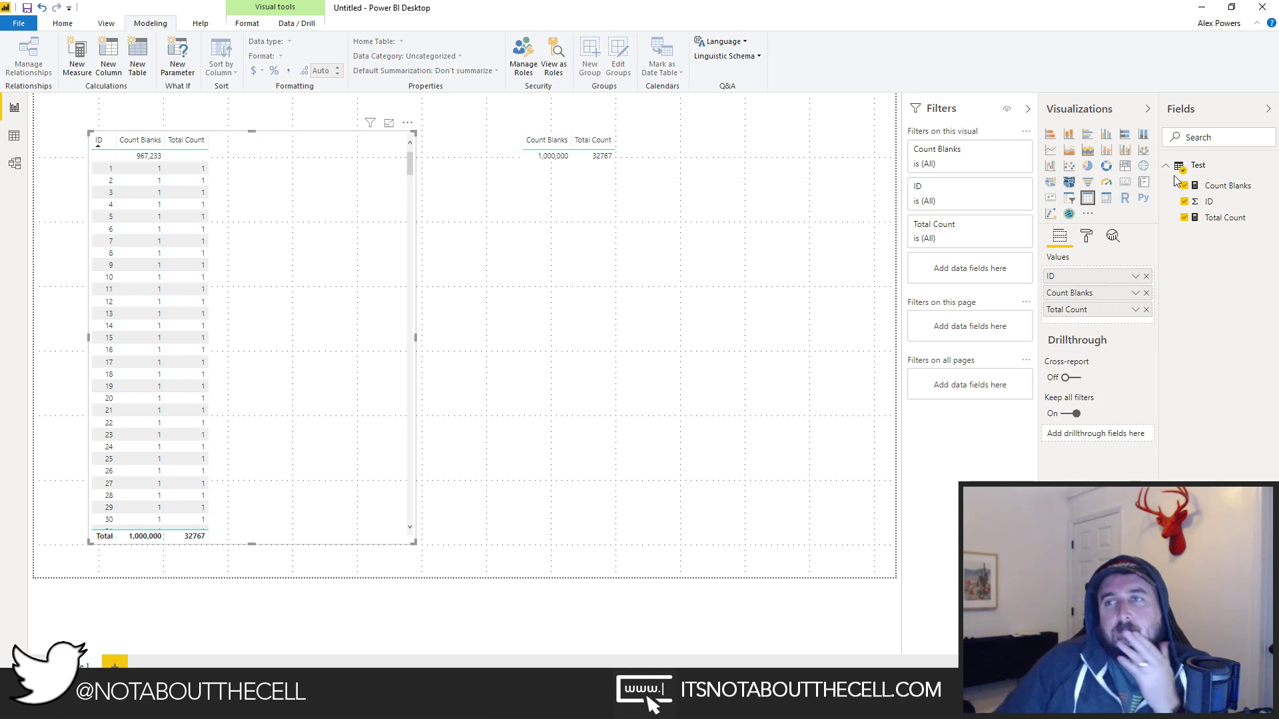
Check the formulas of the Count Blanks and Total Count measures, and delete the Total Count measure.
left_click(1229, 187)
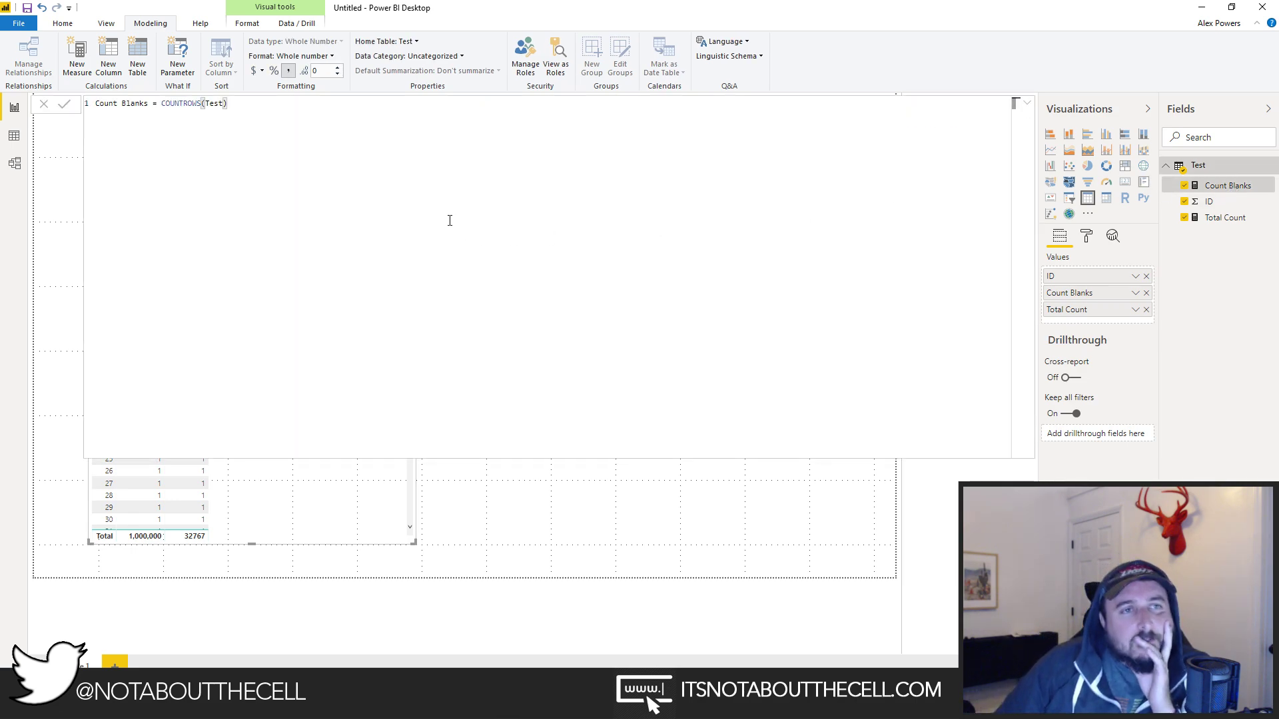
left_click(1027, 104)
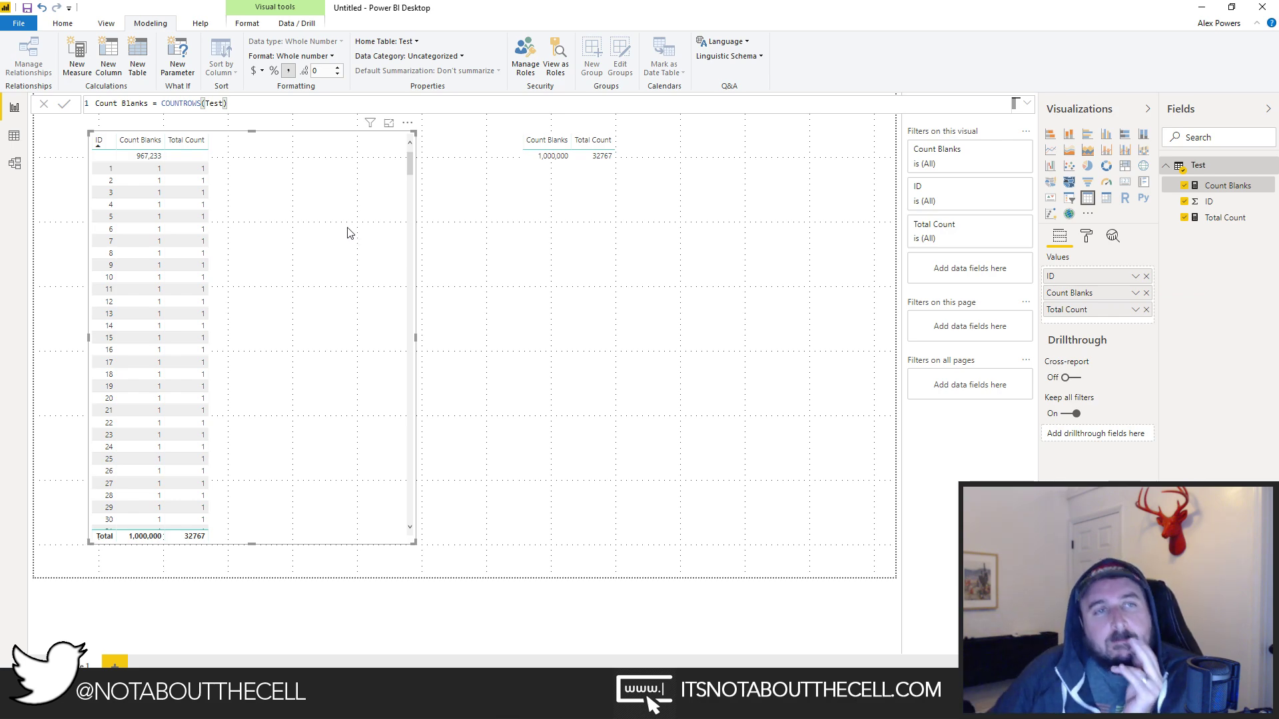
left_click(1233, 221)
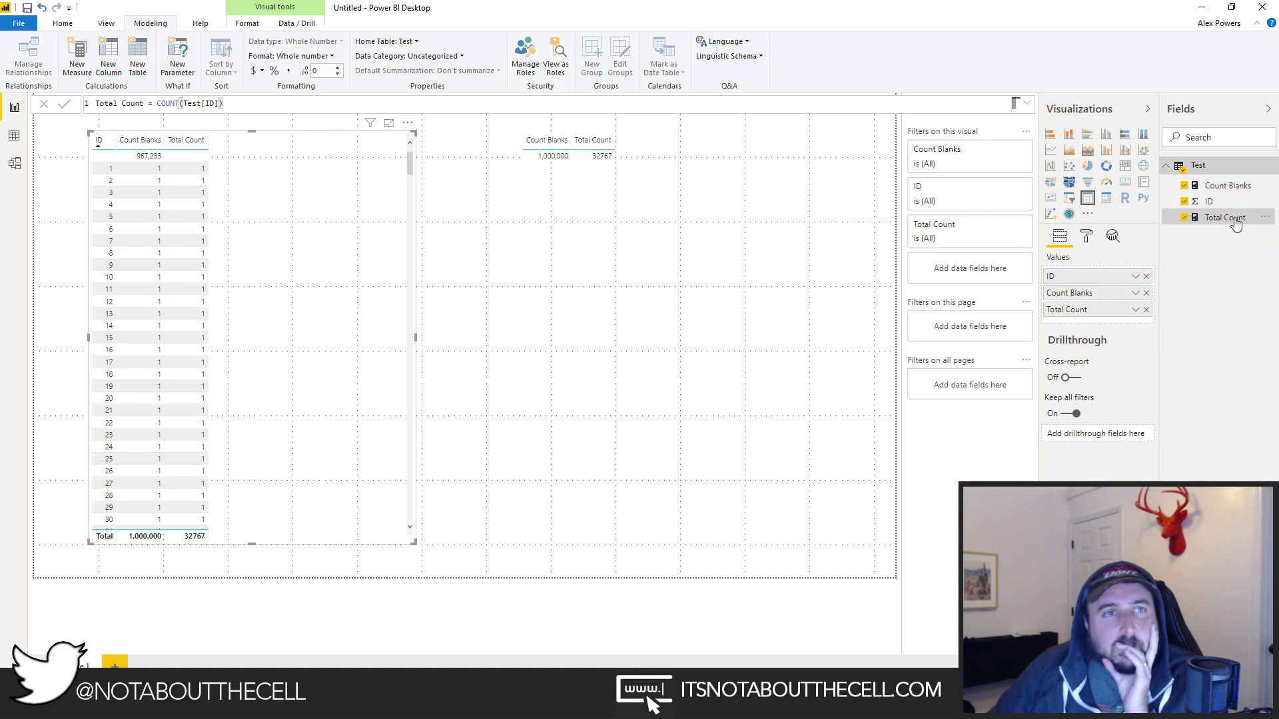
left_click(1226, 186)
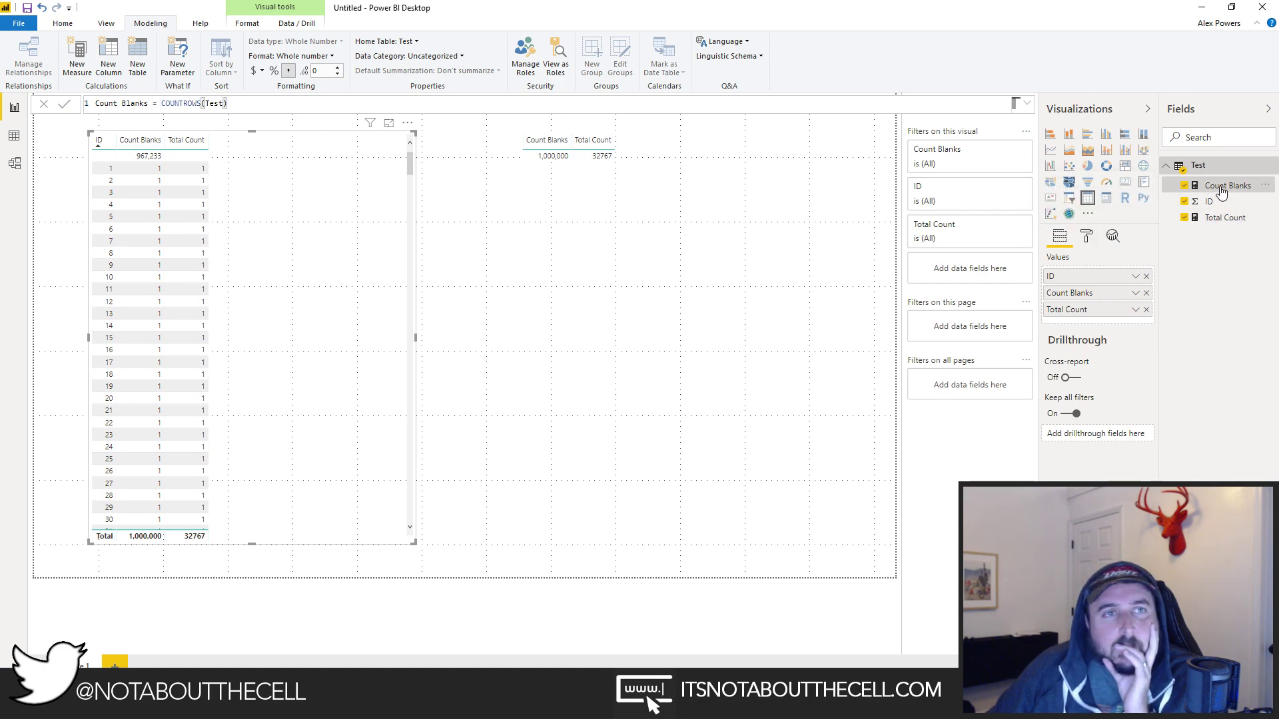
left_click(1265, 218)
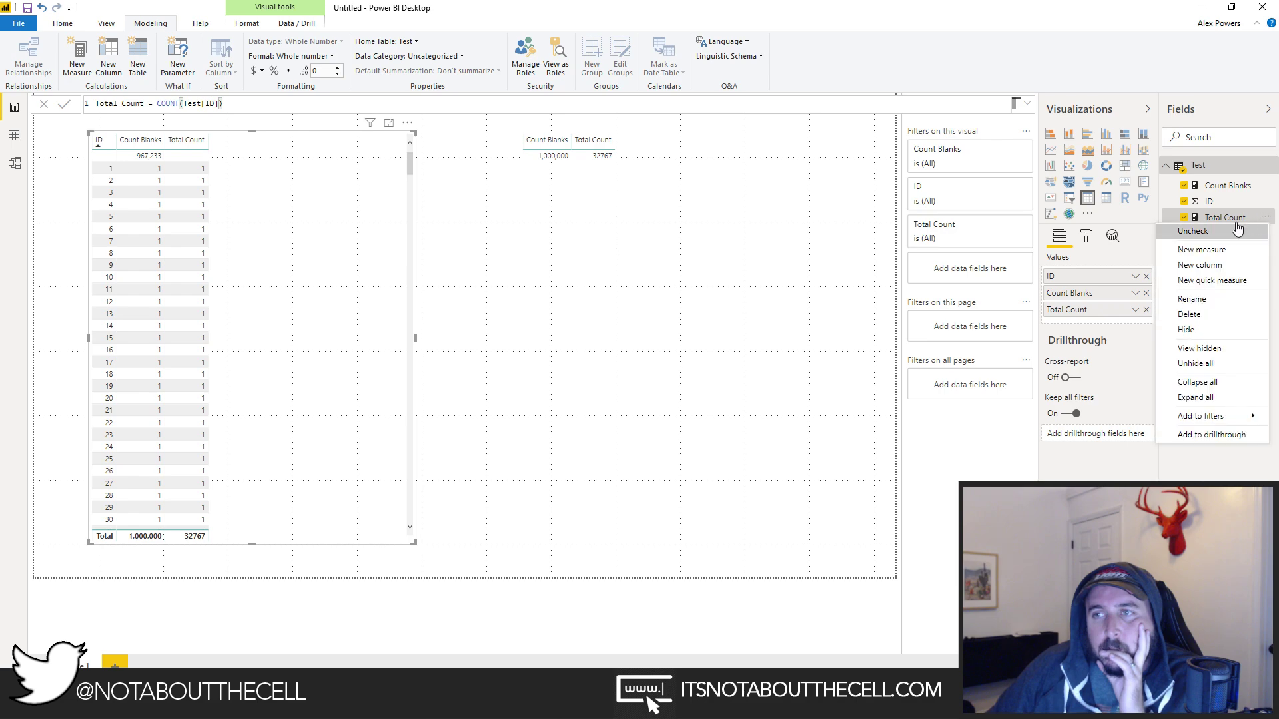
left_click(1192, 313)
left_click(708, 373)
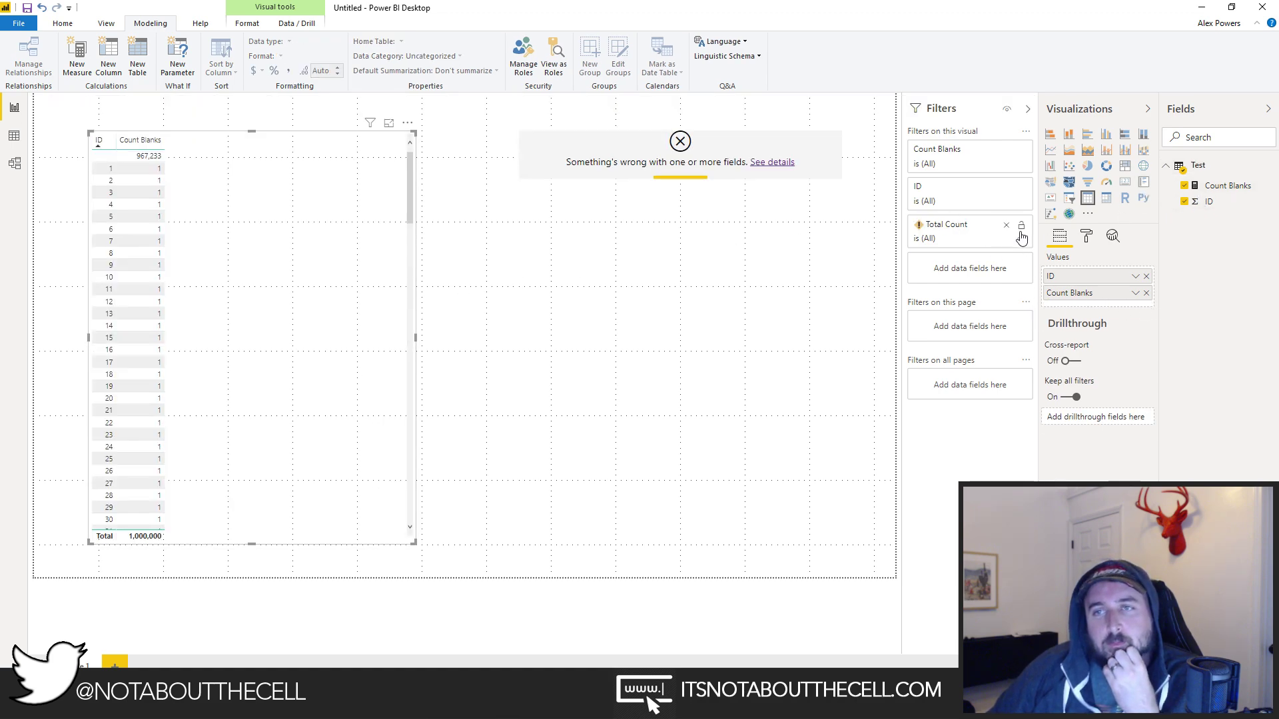
Remove the leftover Total Count filter from the ID table visual and delete the broken measures-only visual.
left_click(893, 274)
left_click(337, 293)
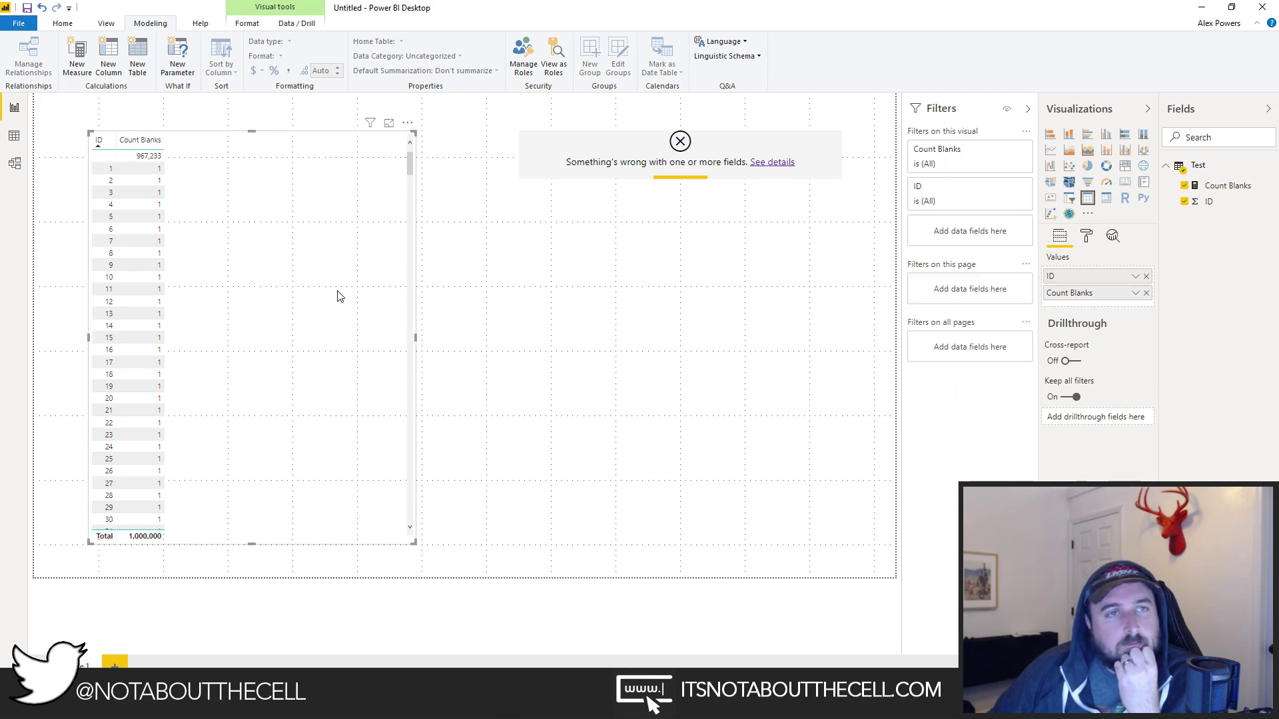
left_click(766, 143)
left_click(834, 123)
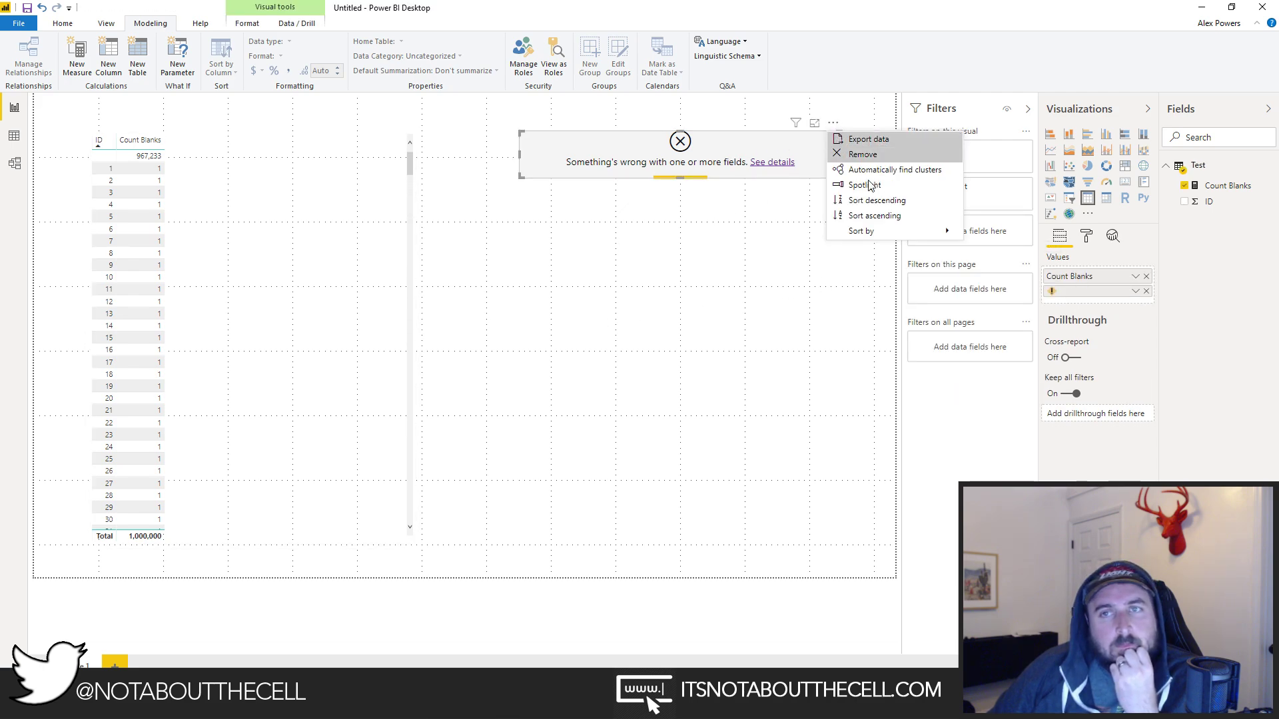
left_click(859, 155)
Narrow the ID and Count Blanks table visual and move it slightly closer to the report page's edge.
left_click(418, 335)
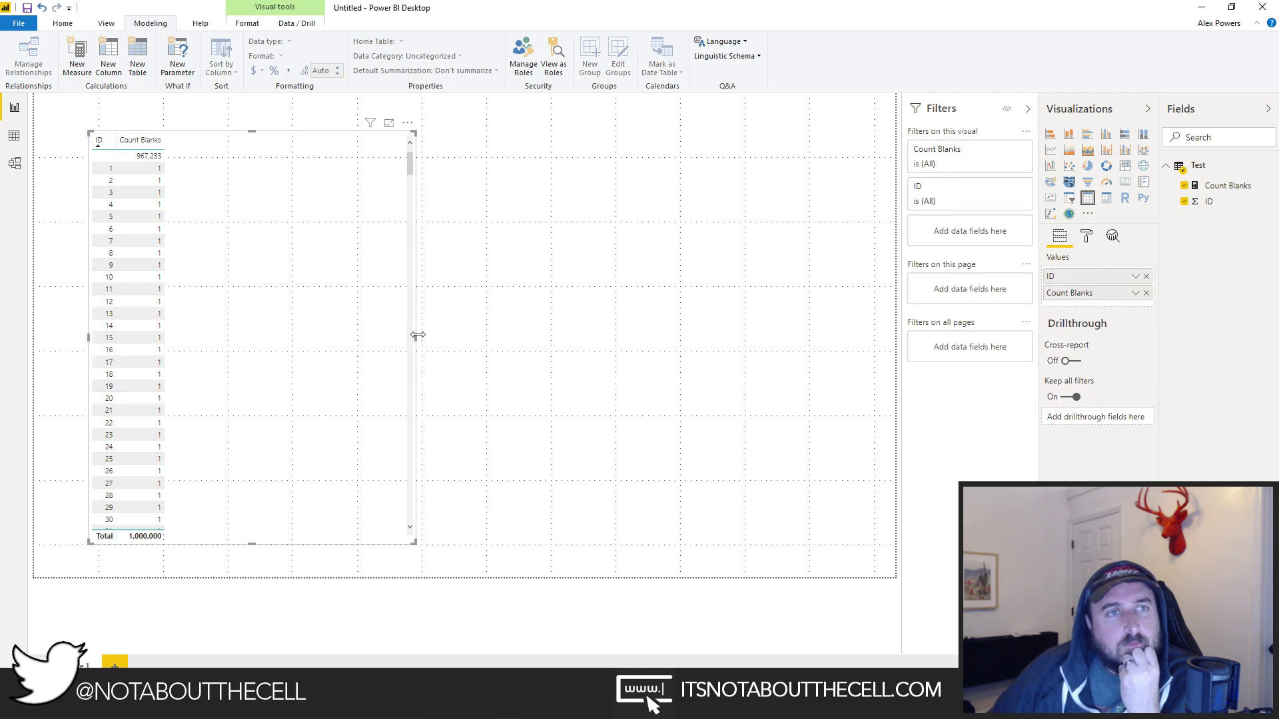
left_click_drag(418, 337, 184, 339)
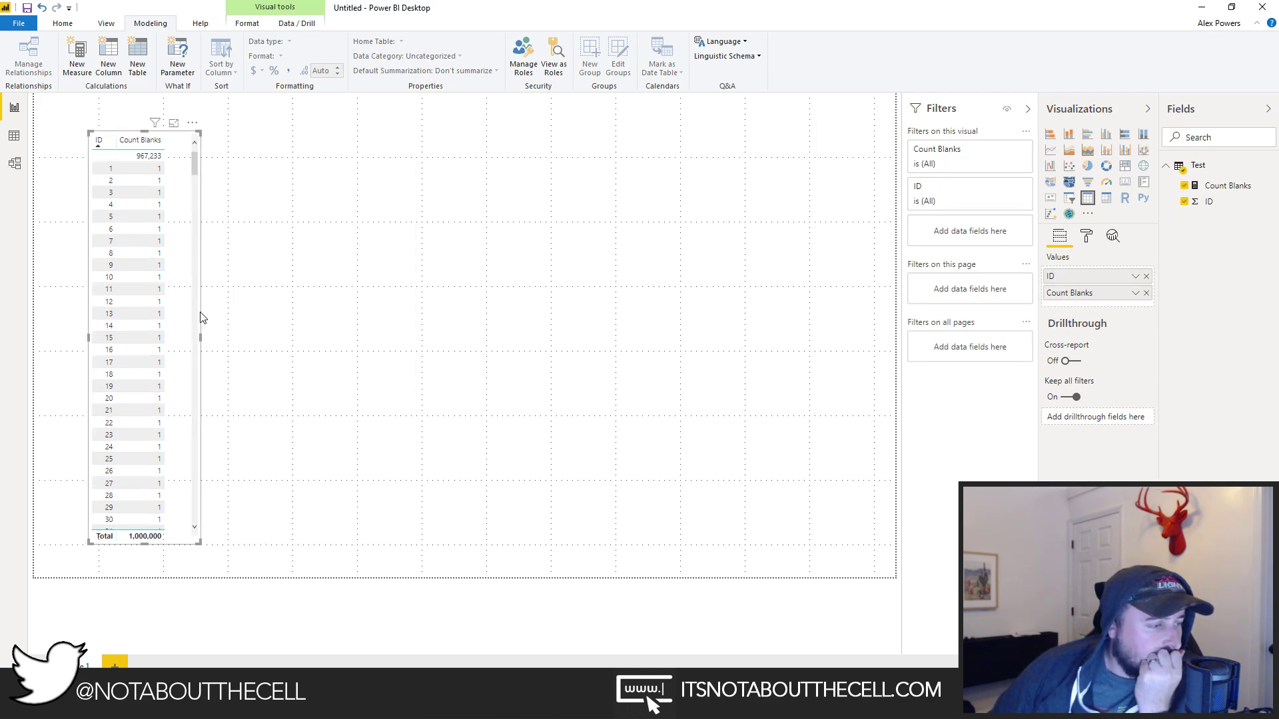
left_click_drag(183, 180, 173, 178)
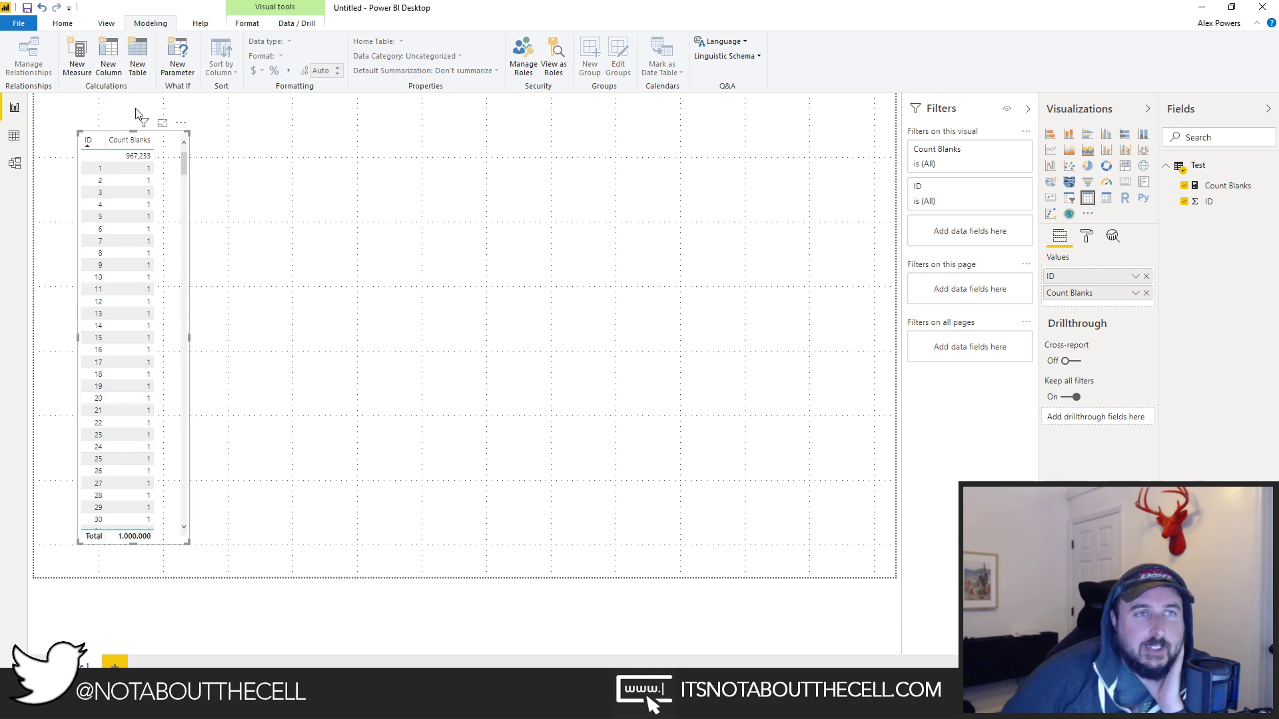
Switch to Excel's Power Query Editor and examine the Int16.Type declaration in the Test query's Source formula.
left_click(63, 23)
mouse_move(571, 705)
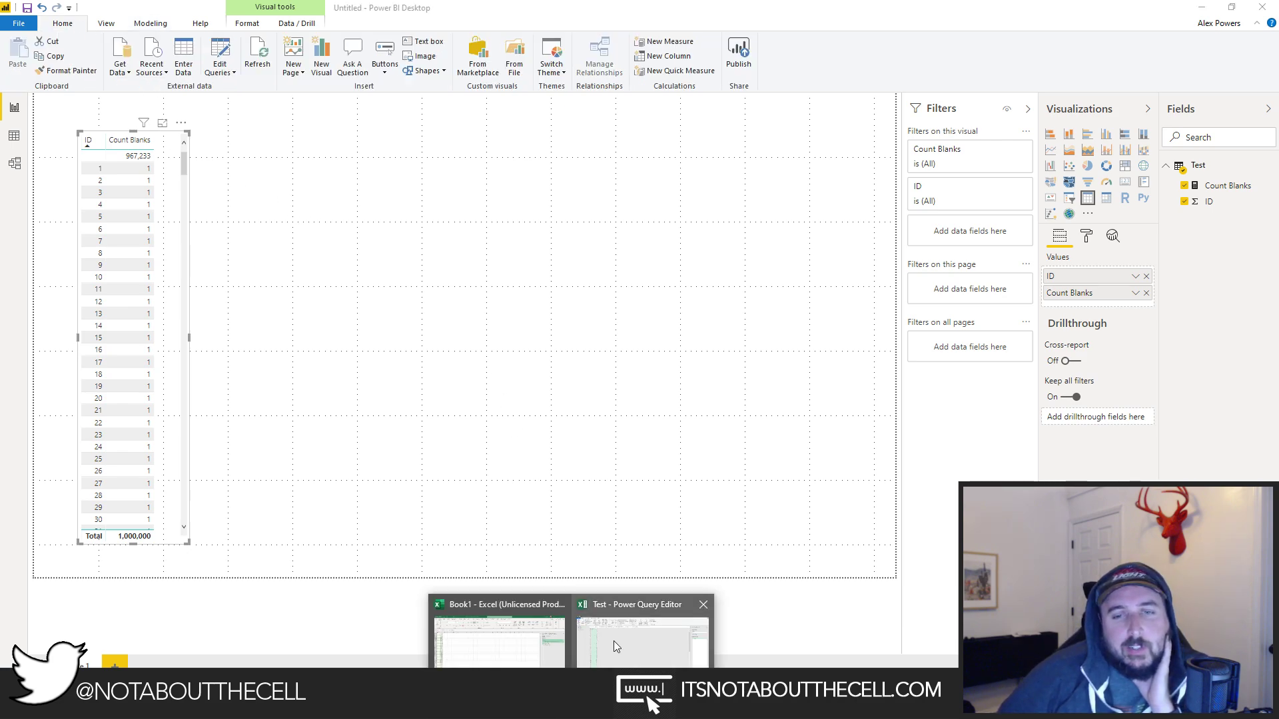
left_click(614, 641)
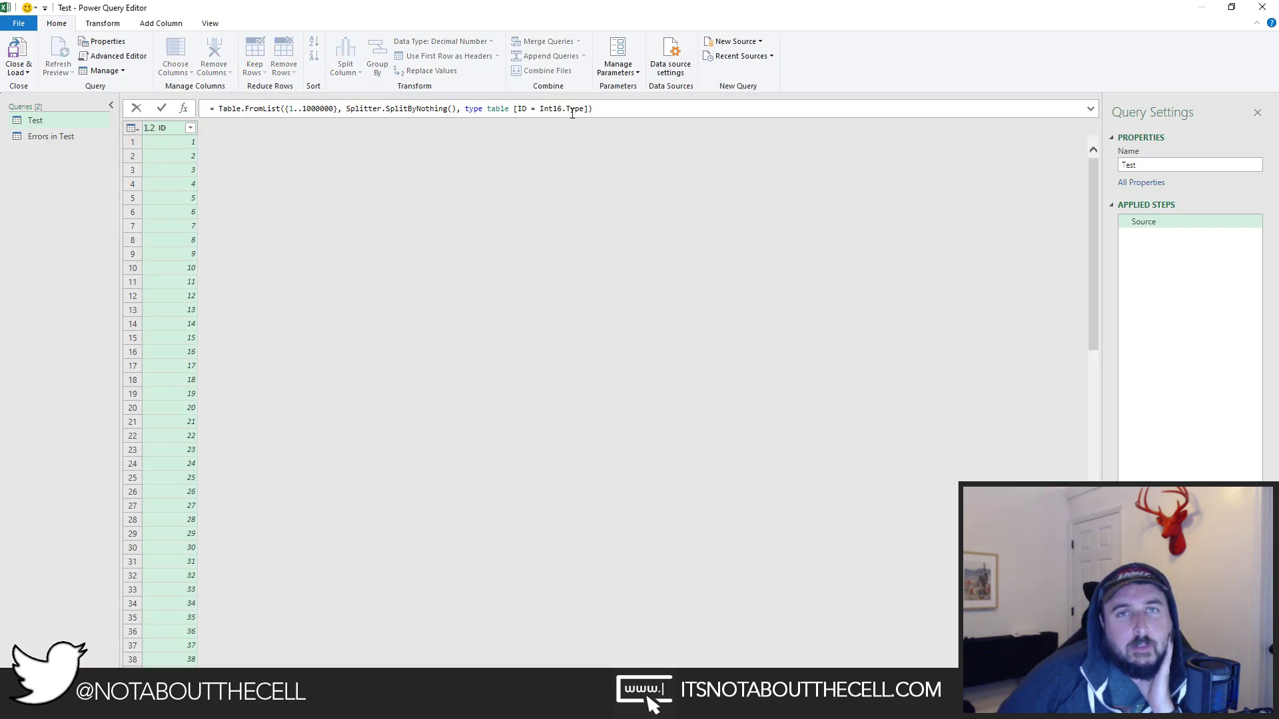
mouse_move(559, 108)
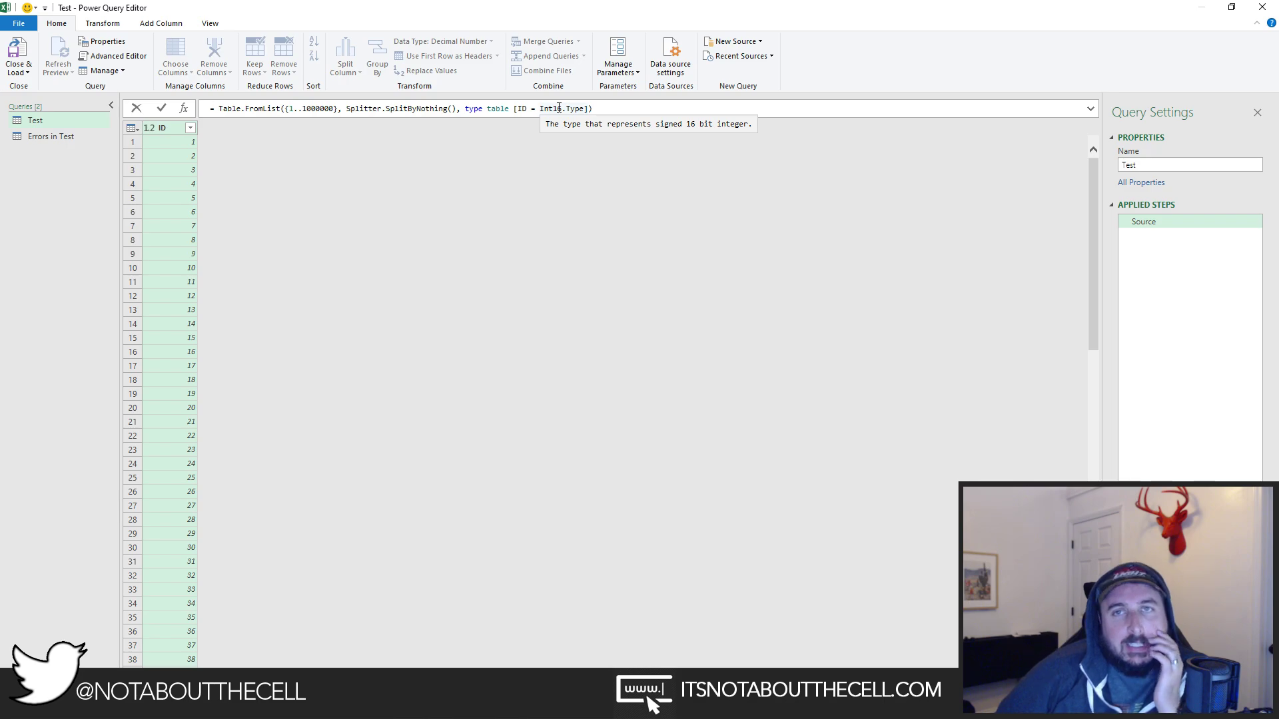
left_click(620, 251)
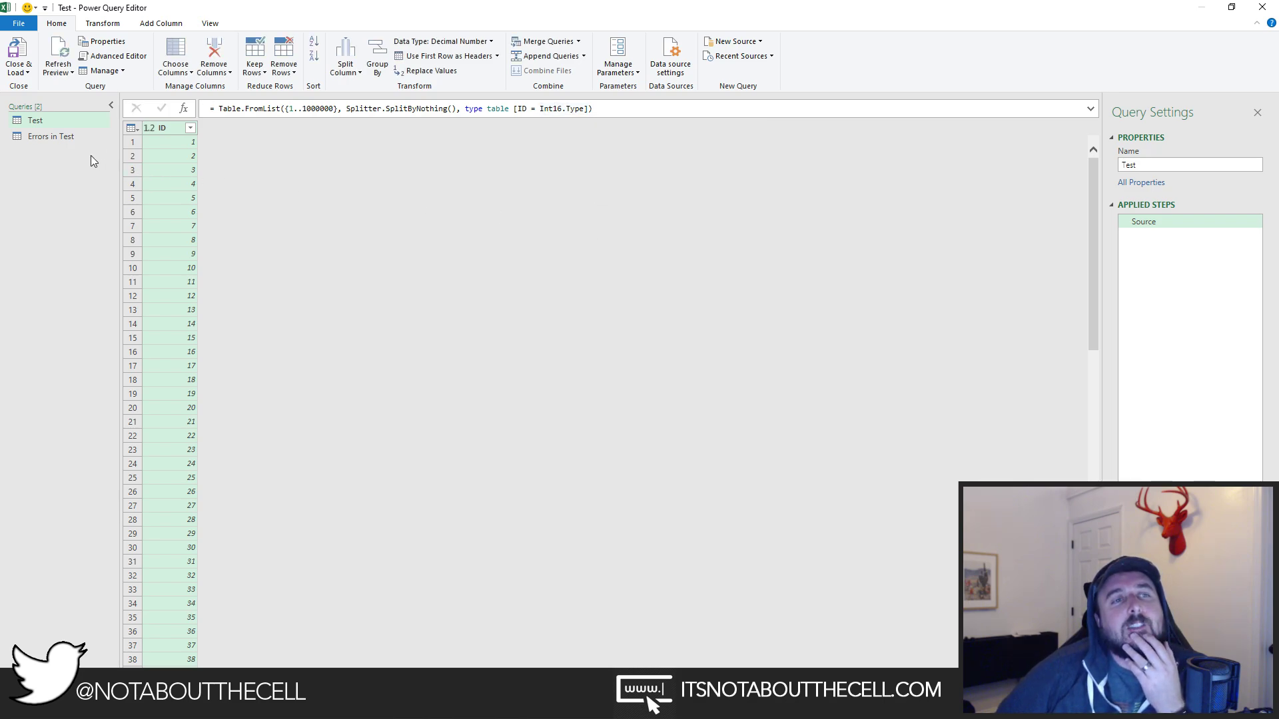
Review each applied step of the Errors in Test query, from Source to Reordered Columns, and close the Power Query Editor.
left_click(53, 136)
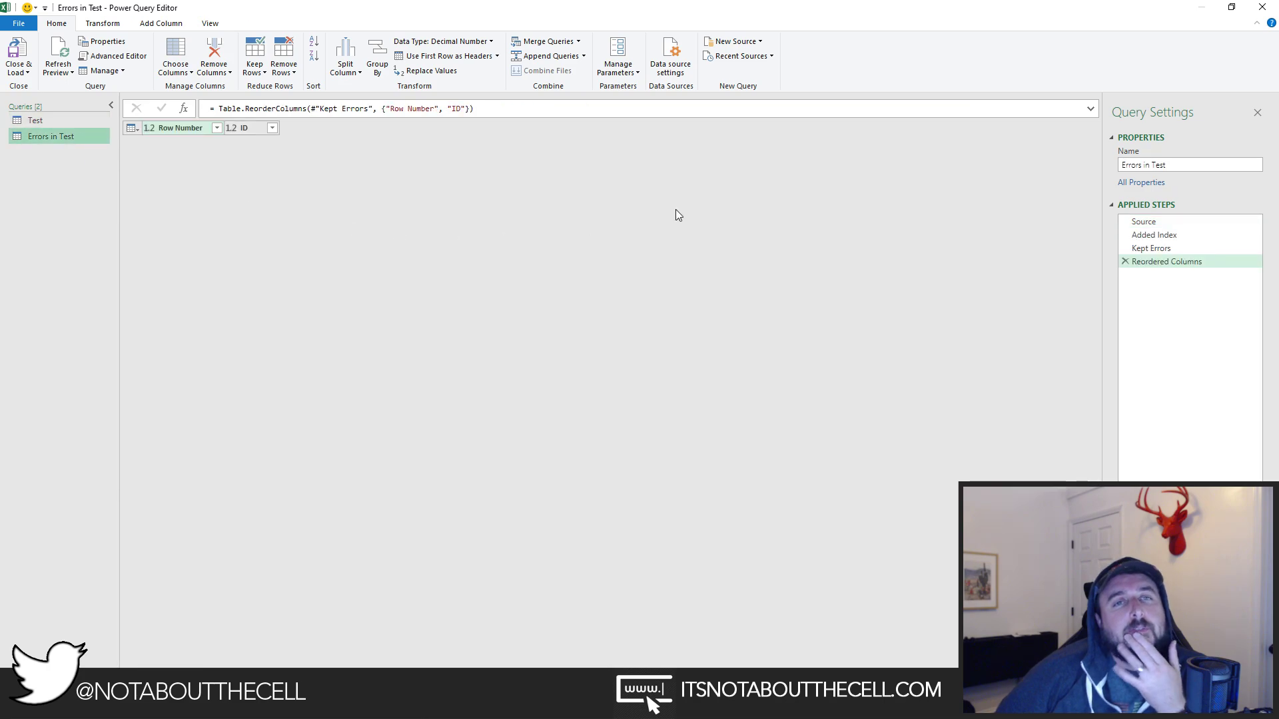
left_click(1144, 221)
left_click(1153, 234)
left_click(1151, 248)
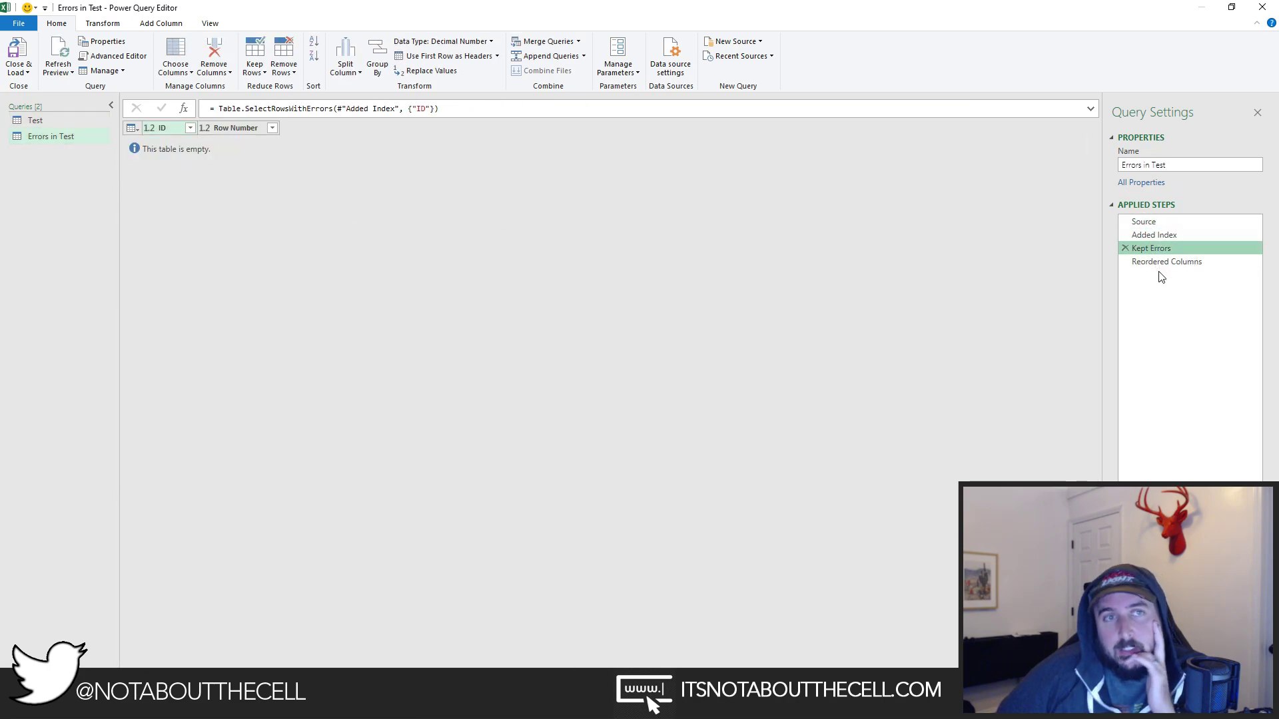
left_click(1162, 262)
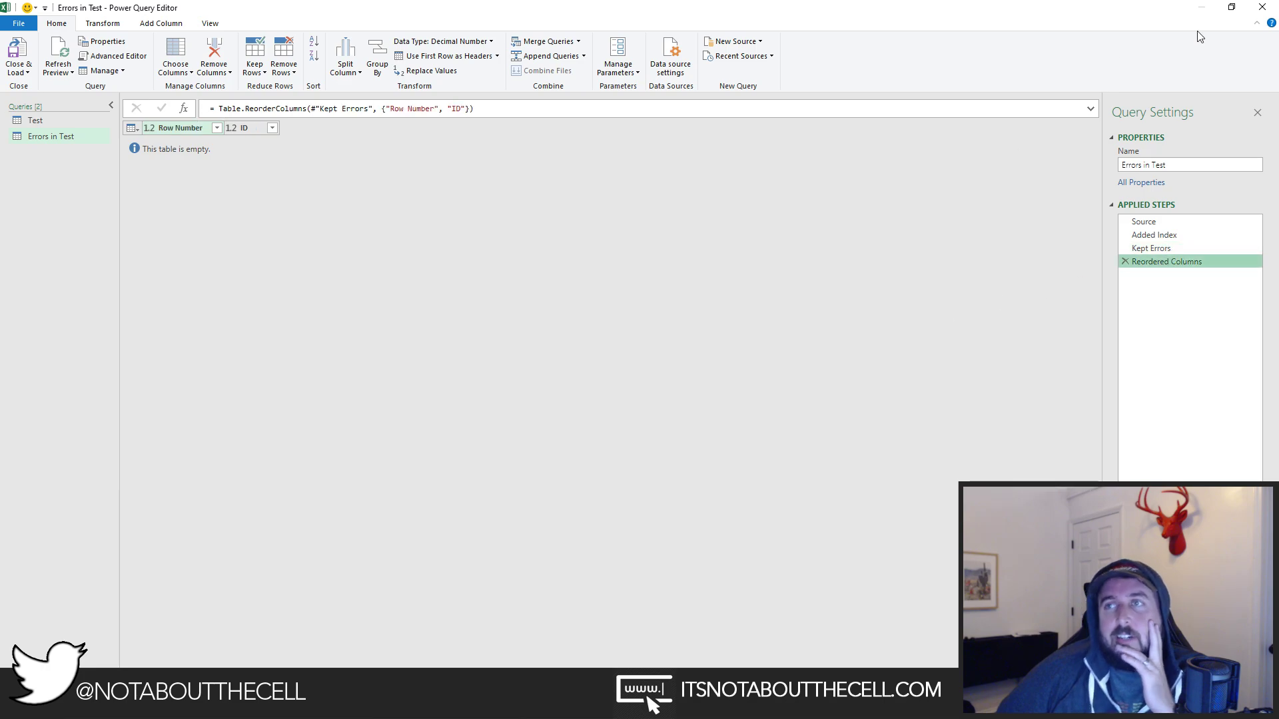
left_click(1263, 7)
left_click(657, 367)
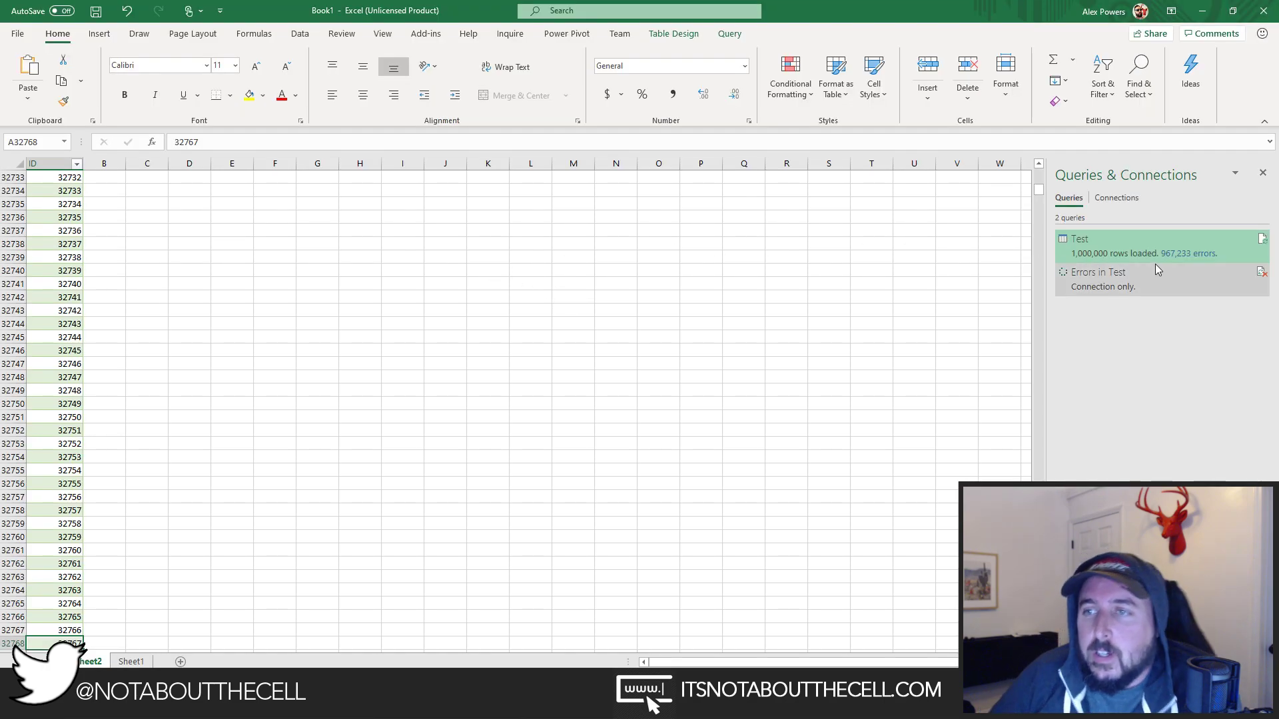
Preview the Test query's data and load details from the workbook's query list.
mouse_move(1100, 254)
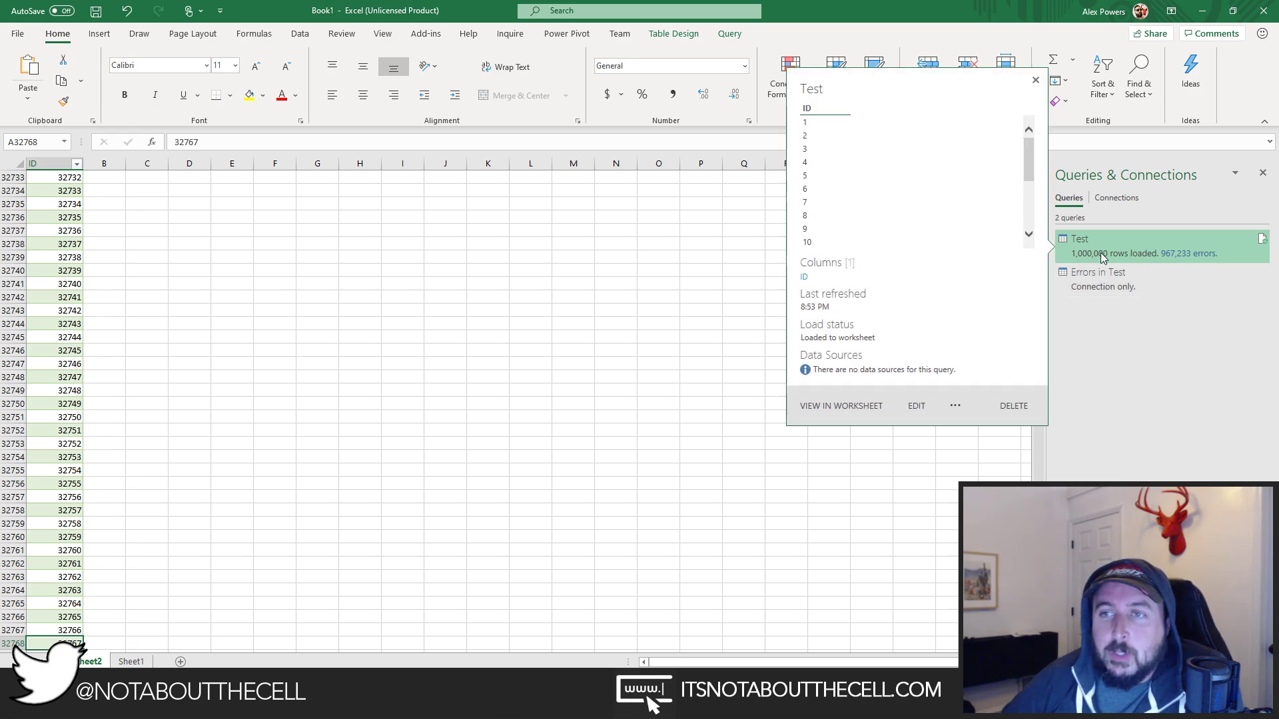
mouse_move(1029, 159)
left_mouse_down()
mouse_move(1036, 220)
mouse_move(1039, 144)
left_mouse_up()
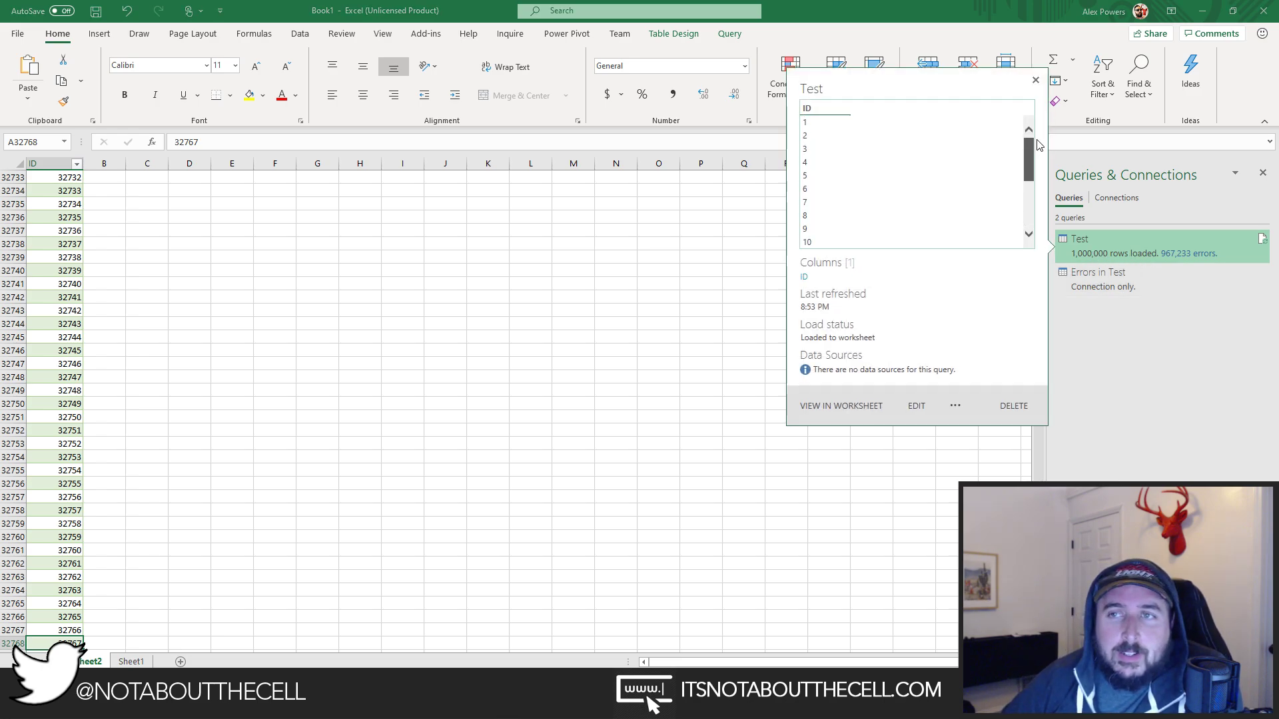
left_click(231, 230)
Go from the header of the loaded ID column to its last filled value and the first blank cell below.
left_click(60, 192)
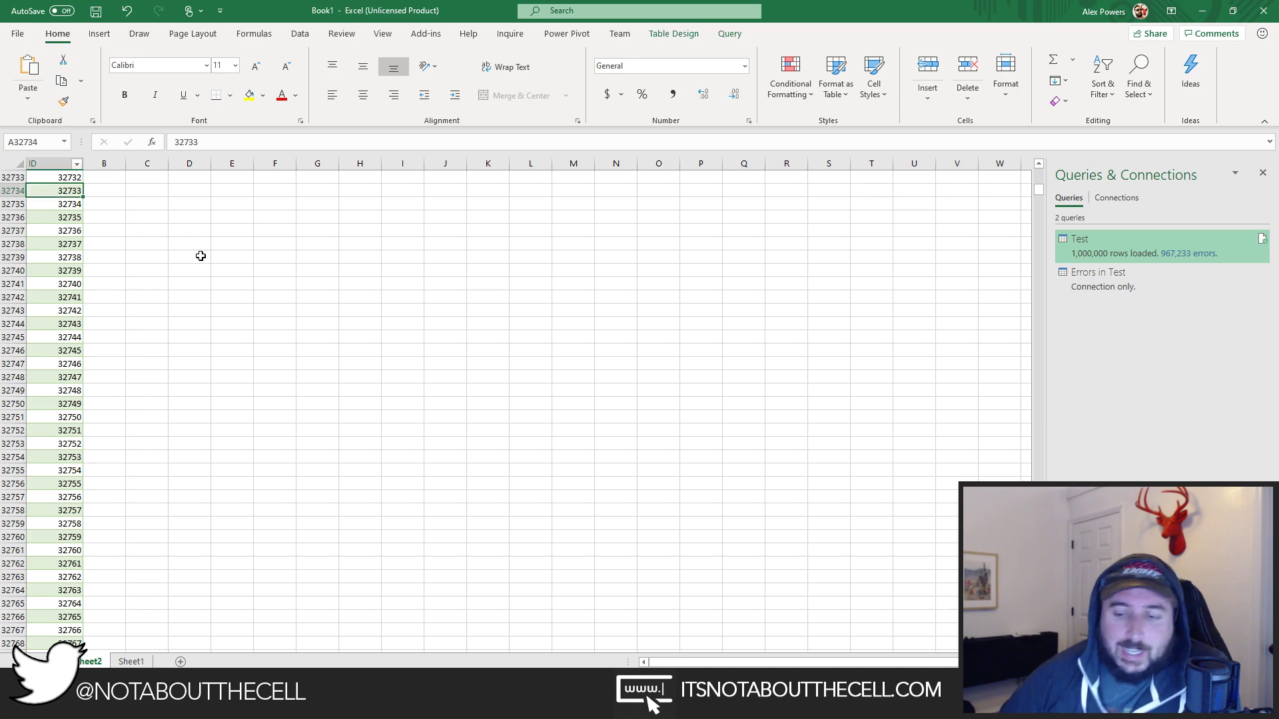
key("ctrl+Home")
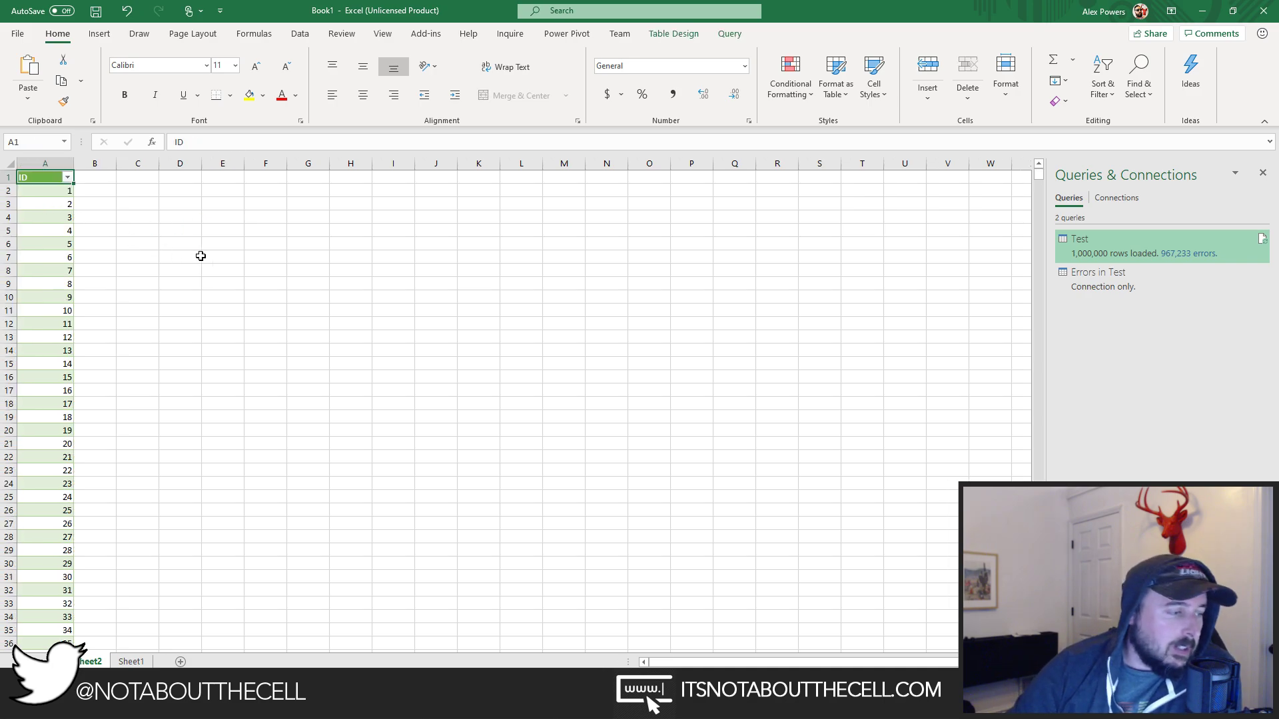
key("Down")
key("shift+Down")
key("Up")
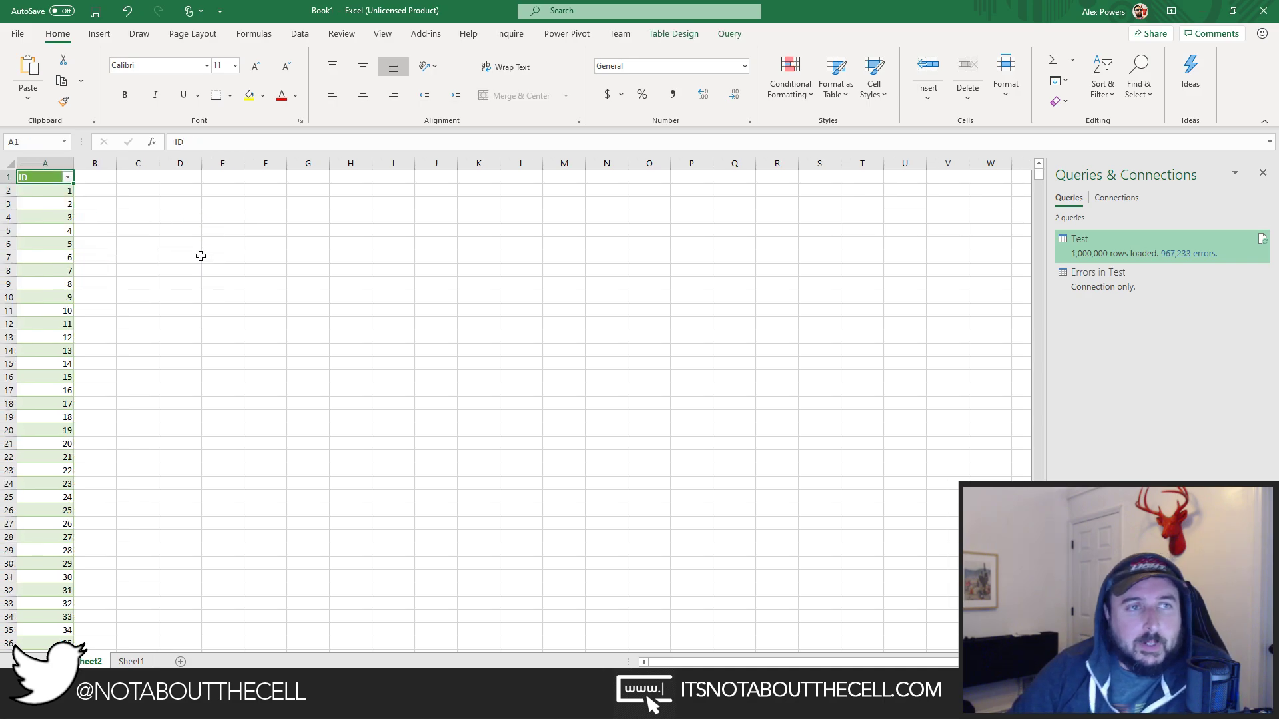
key("ctrl")
key("ctrl+Down")
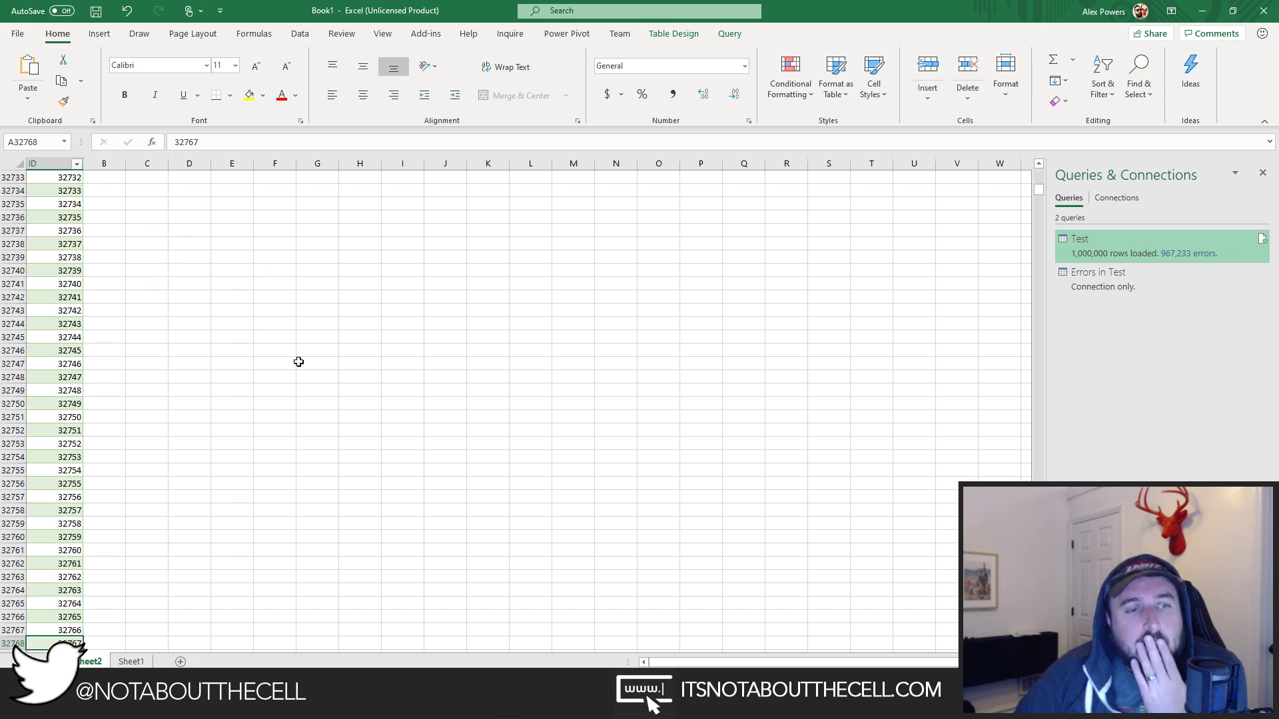
scroll(235, 388, "down", 3)
key("Down")
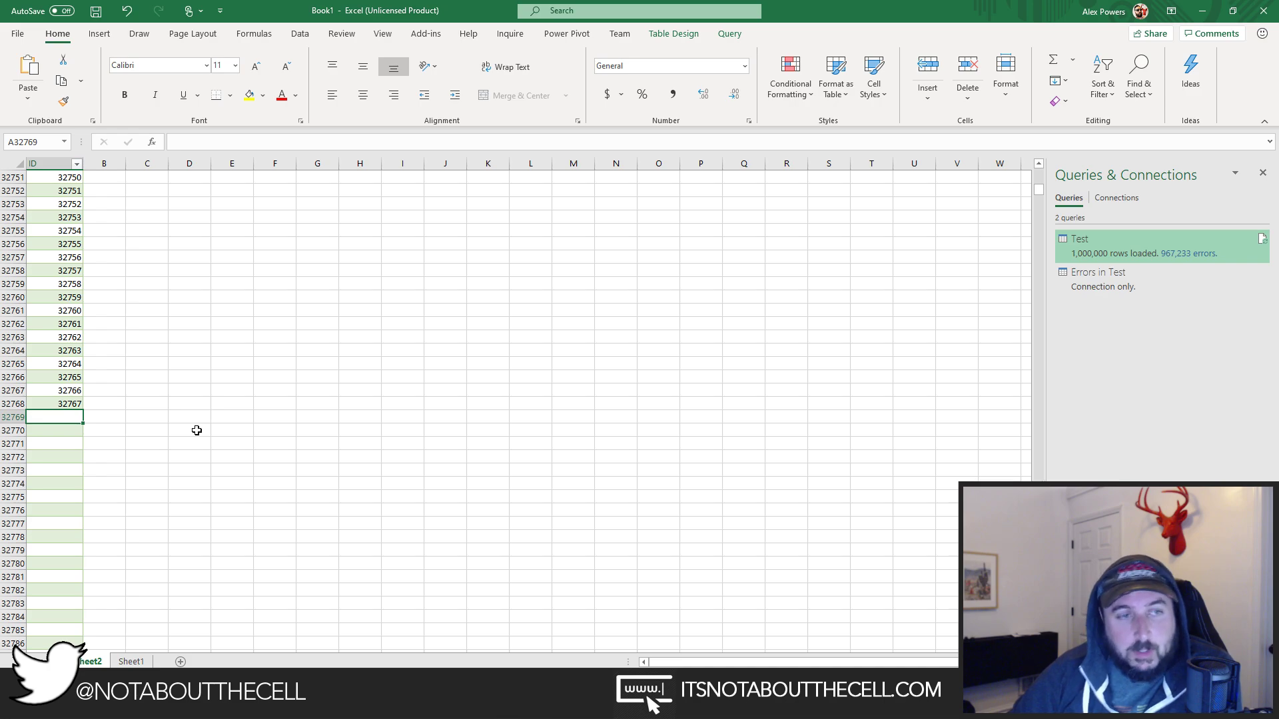
Inspect the blank cells at the end of the loaded Test table and return to the first ID value in A2.
key("ctrl+End")
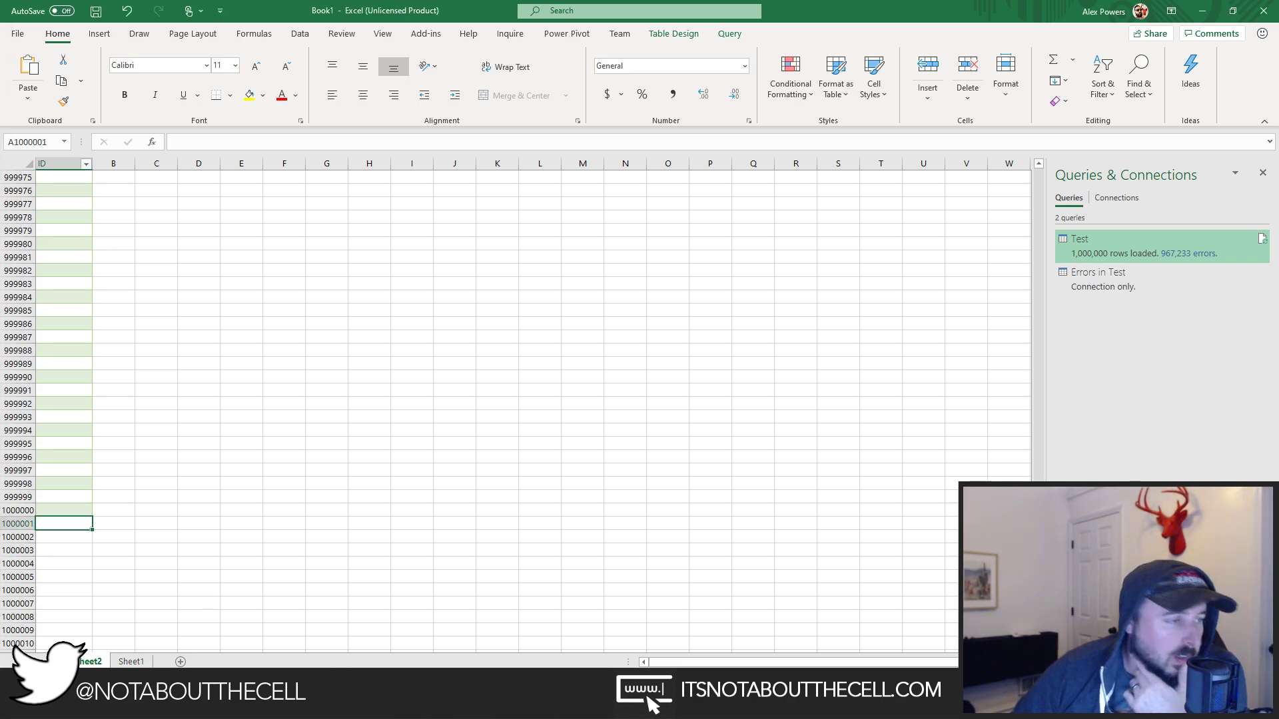
left_click(138, 313)
left_click(74, 287)
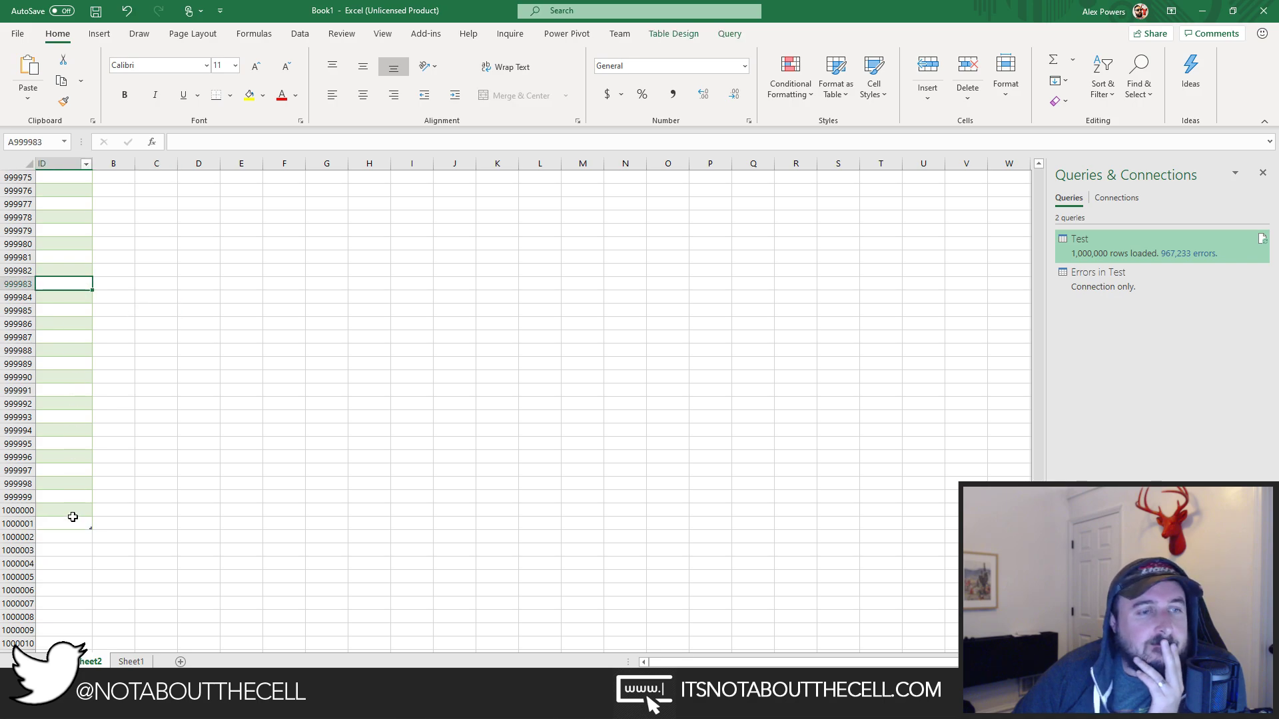
key("ctrl+a")
key("ctrl+a")
left_click(71, 518)
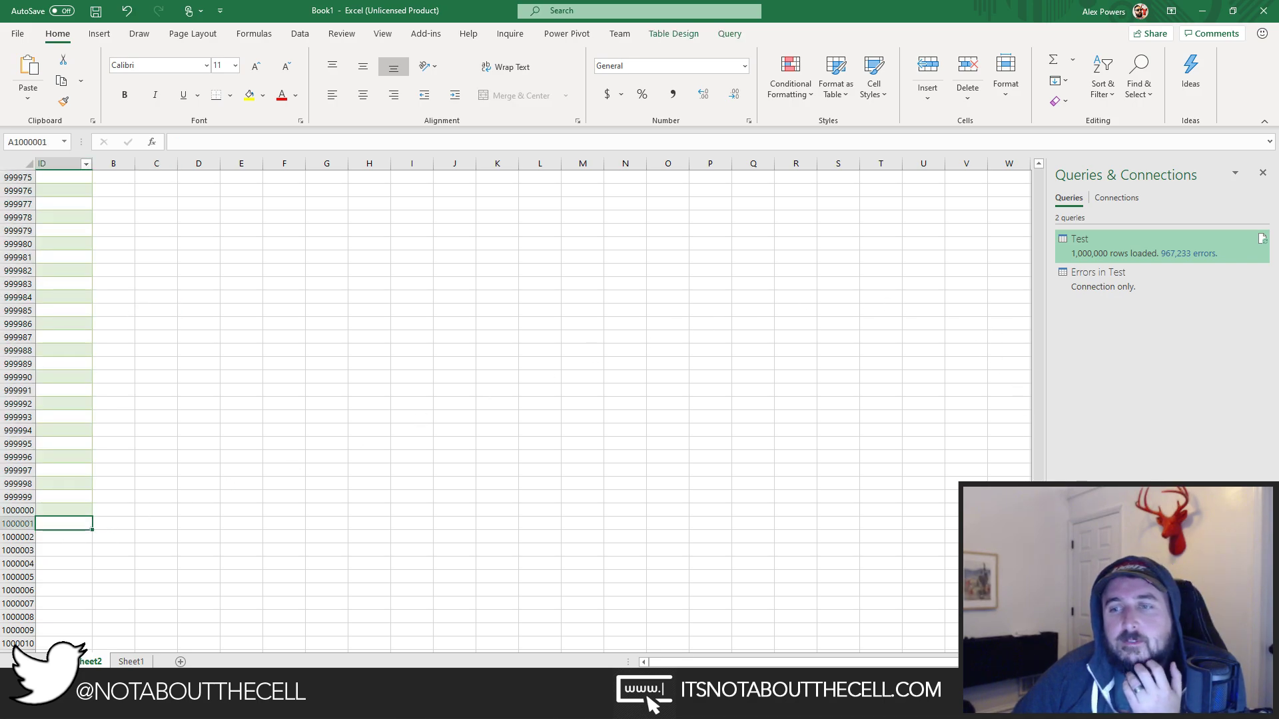
left_click_drag(1041, 406, 1041, 175)
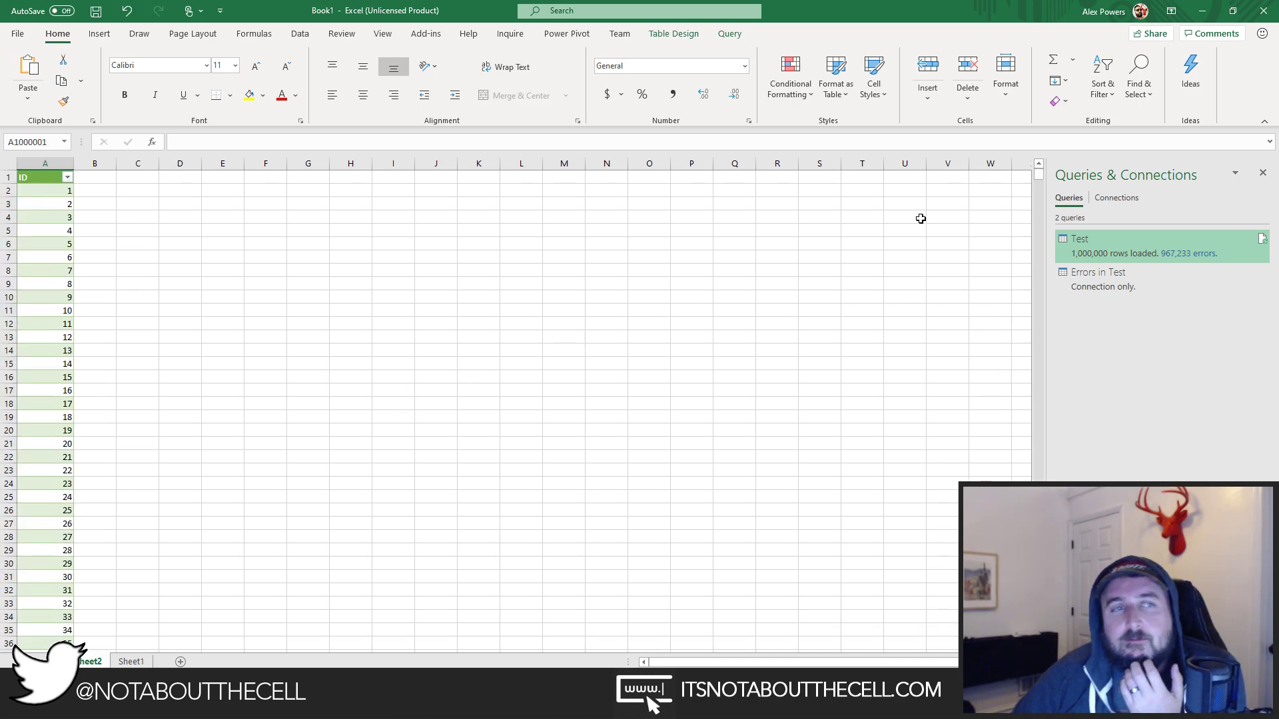
left_click(68, 192)
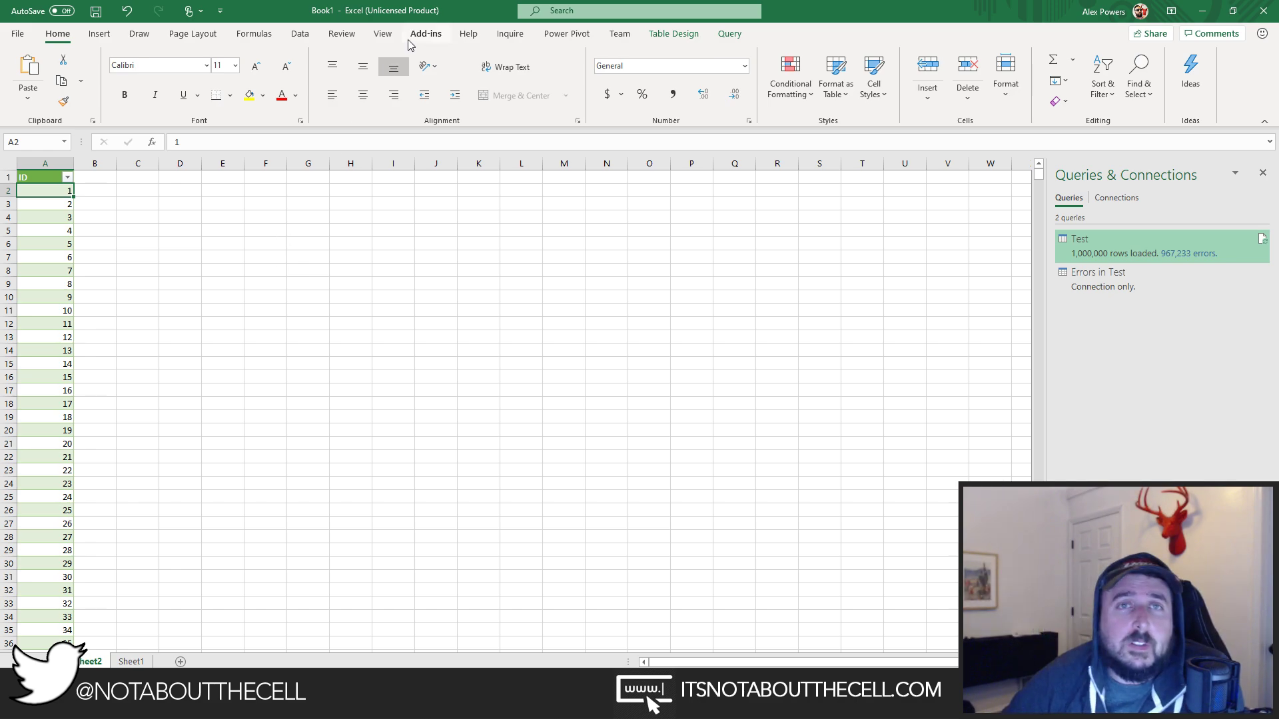
left_click(300, 33)
left_click(26, 79)
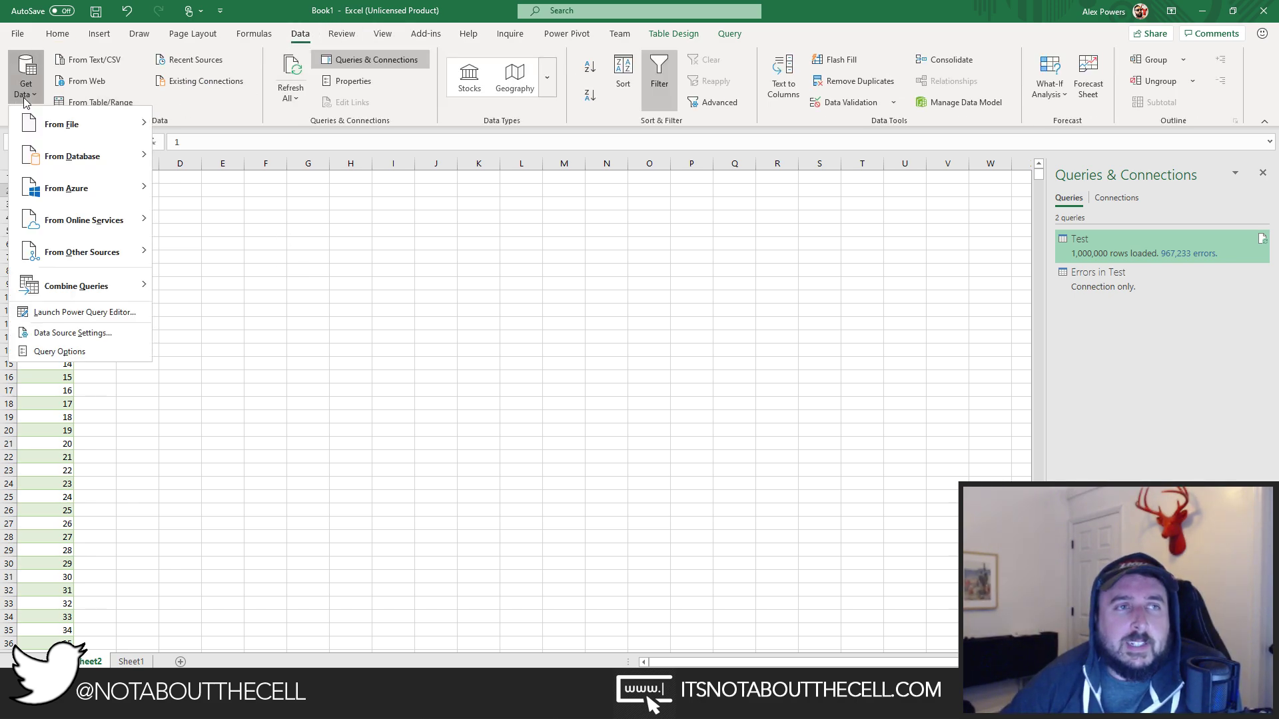
left_click(1128, 240)
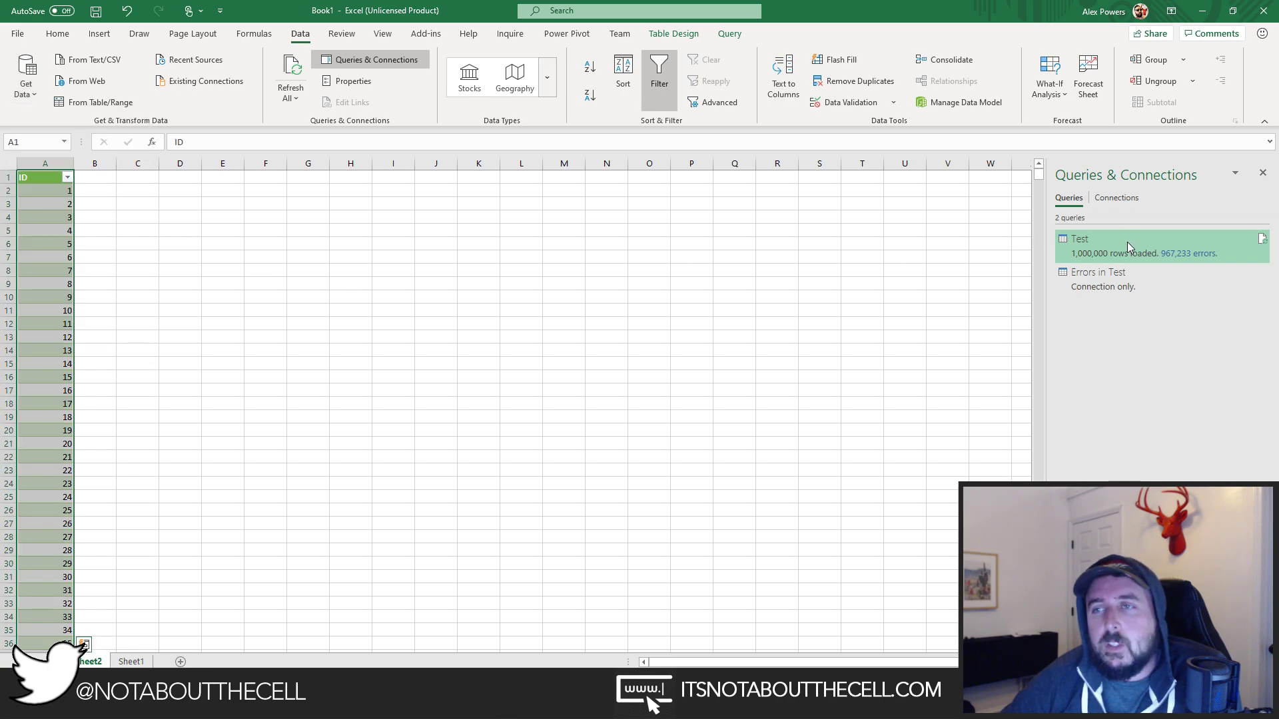
right_click(1117, 253)
left_click(1073, 349)
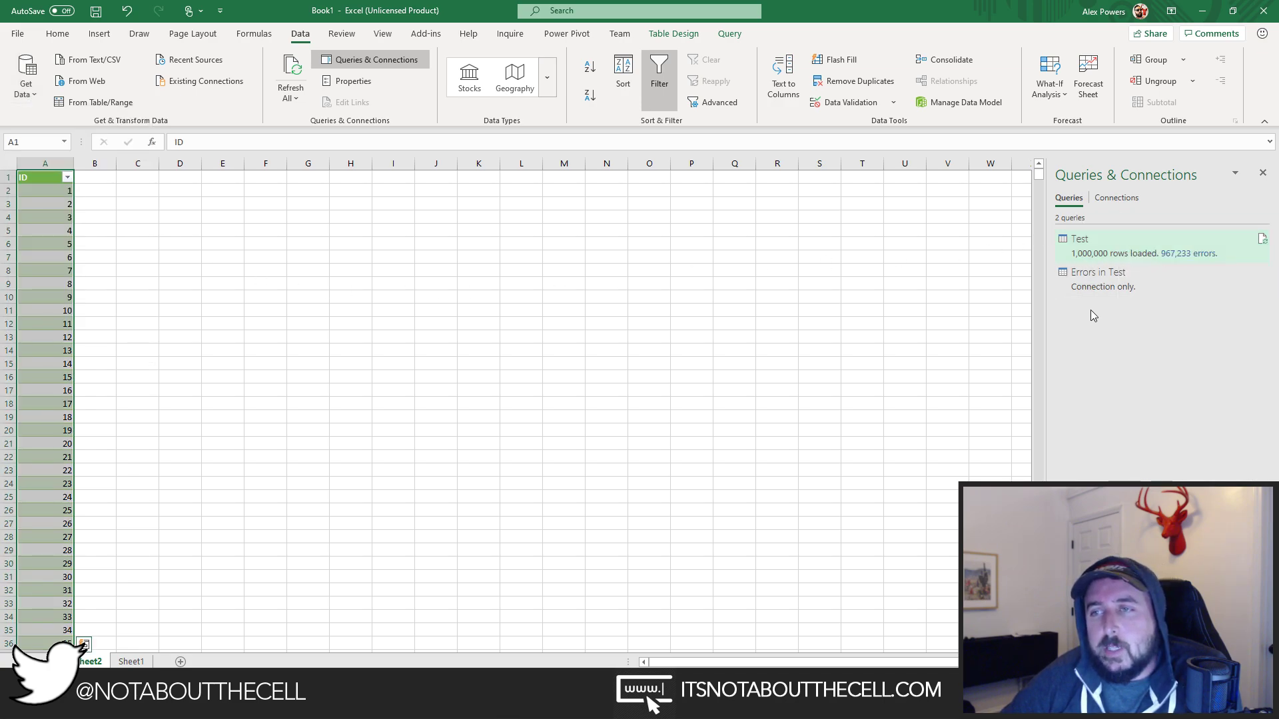
right_click(1095, 285)
key("Escape")
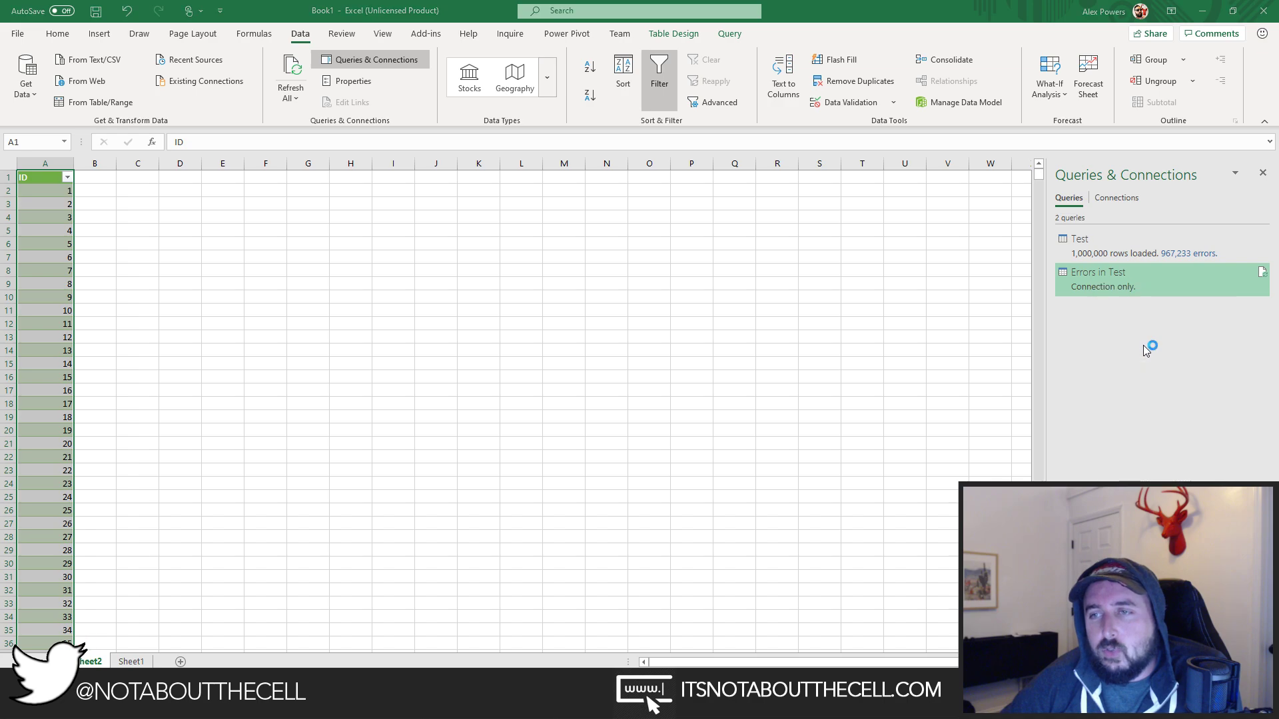
Confirm deleting the Errors in Test query and open the Test query for editing.
left_click(716, 373)
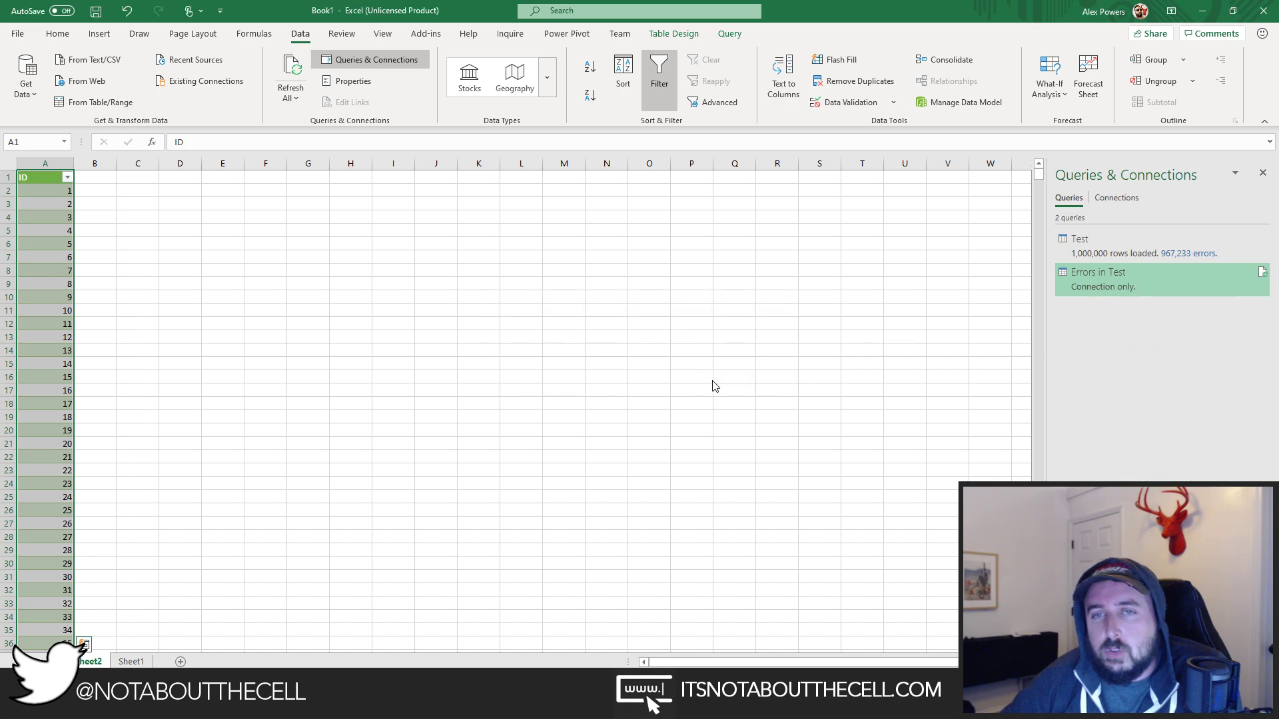
left_click(1096, 253)
right_click(1097, 253)
left_click(1132, 289)
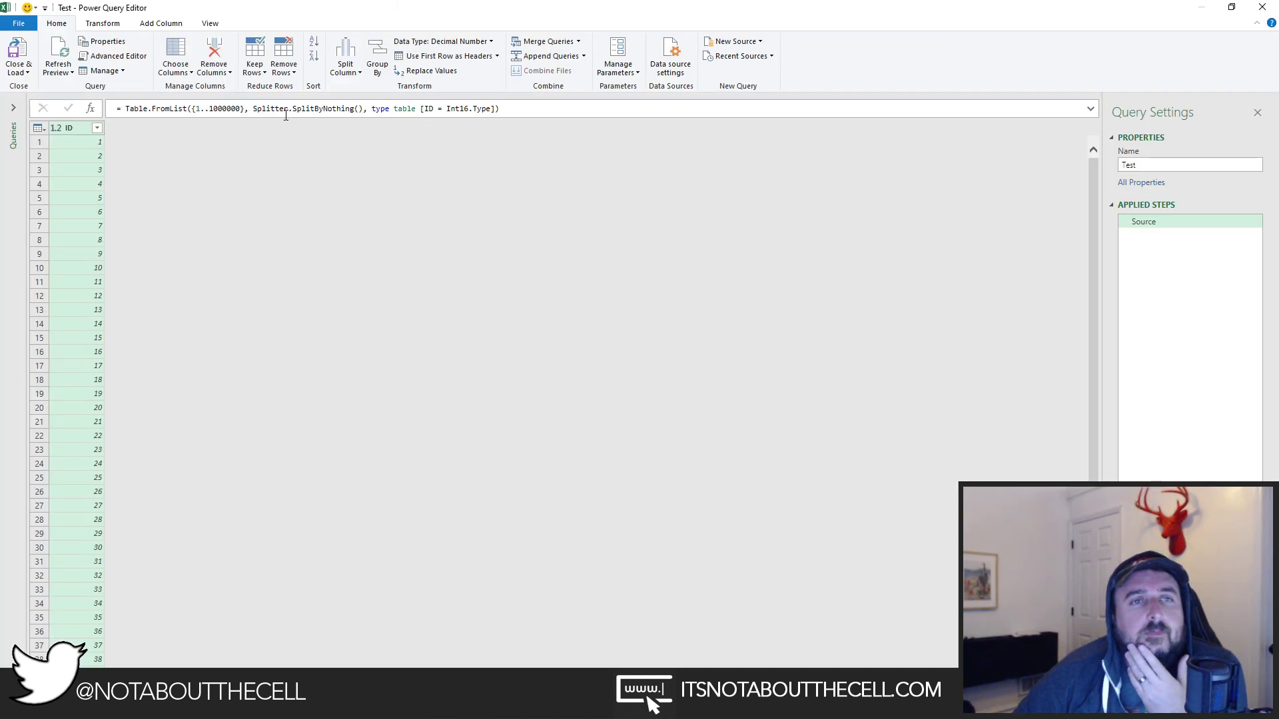
Change the list in the Test query's Source formula to run from 1 to 255.
double_click(229, 109)
type("255")
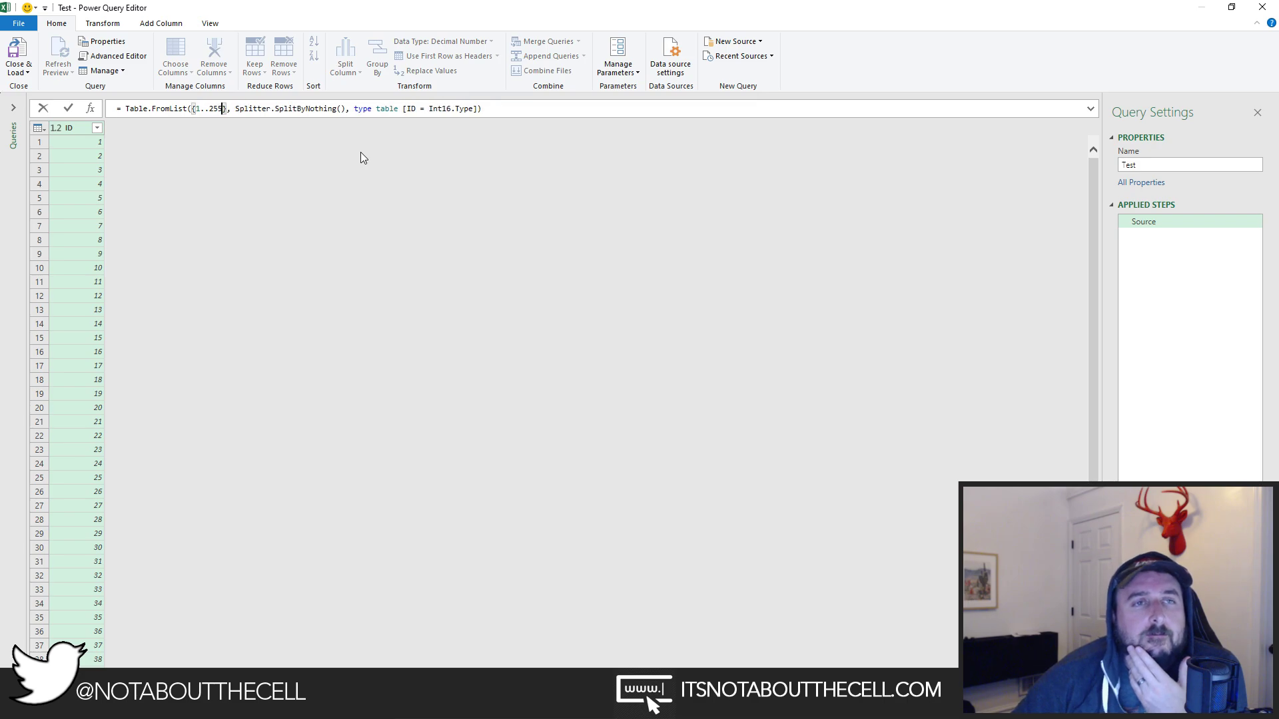
key("Return")
Change the ID column's type in the Source formula to Int8.Type and load the Test query to the worksheet.
left_click(441, 108)
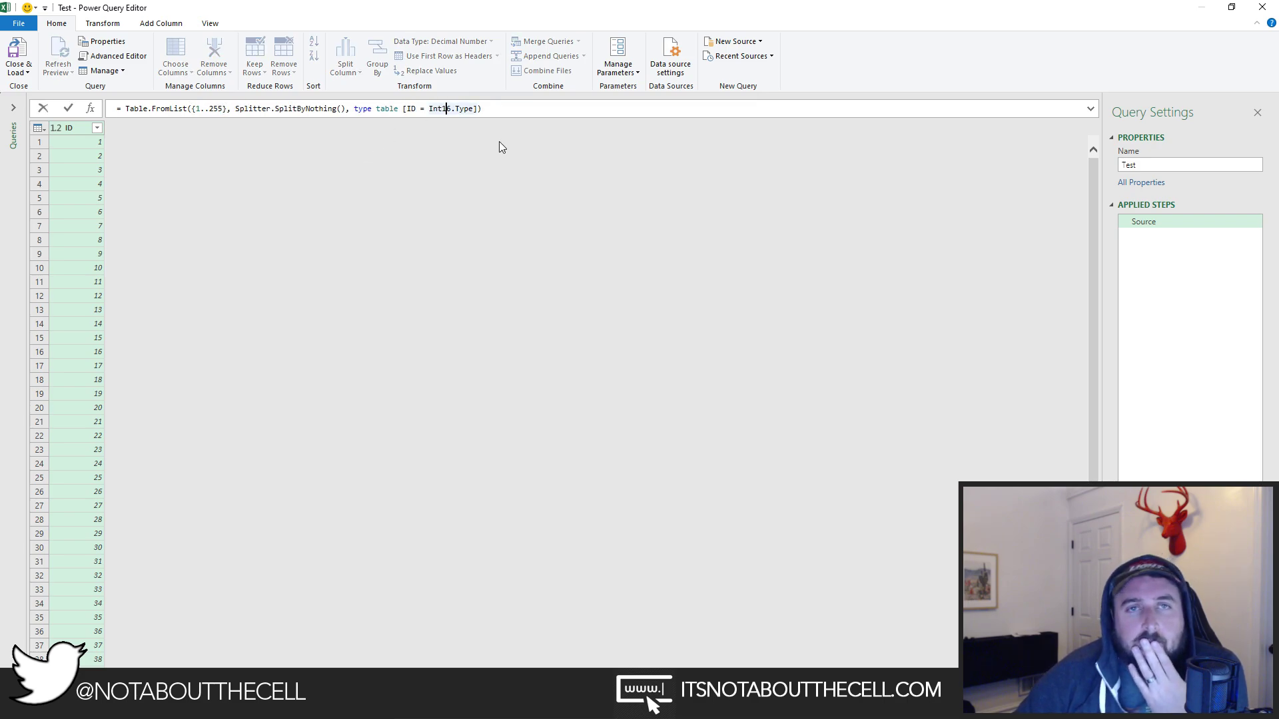
key("Delete")
key("Delete")
type("8")
key("Return")
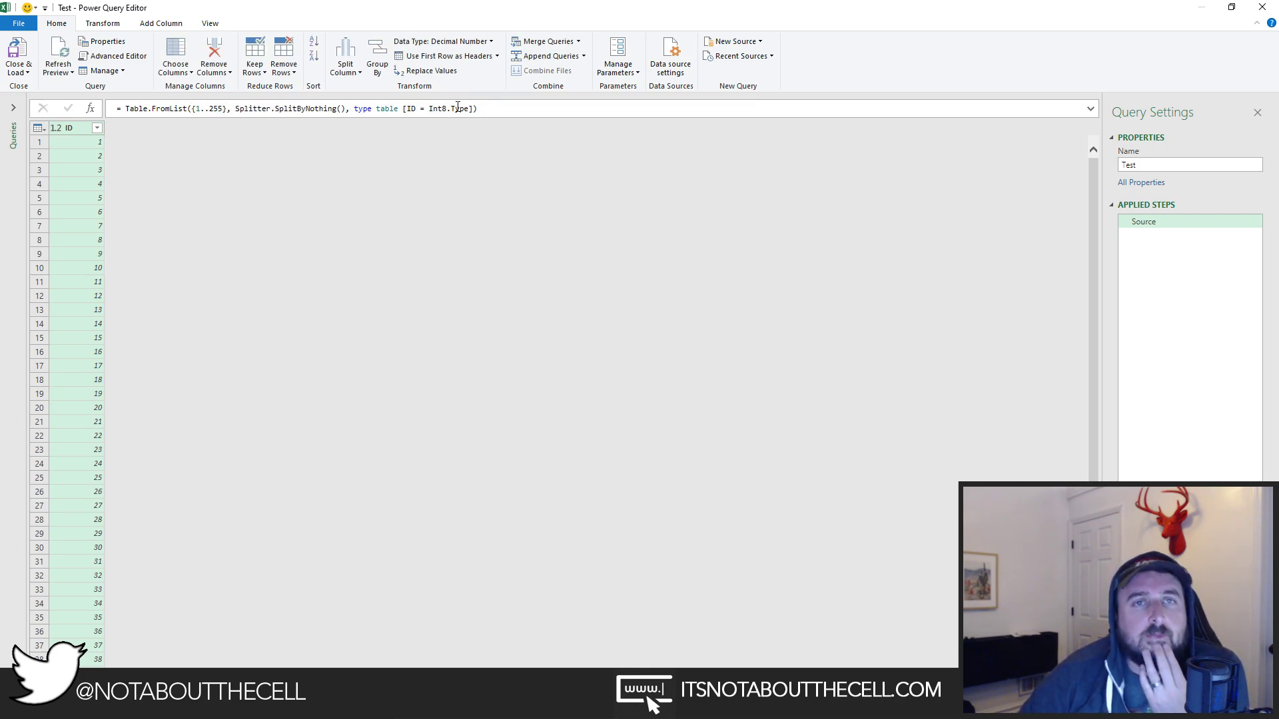
left_click(439, 108)
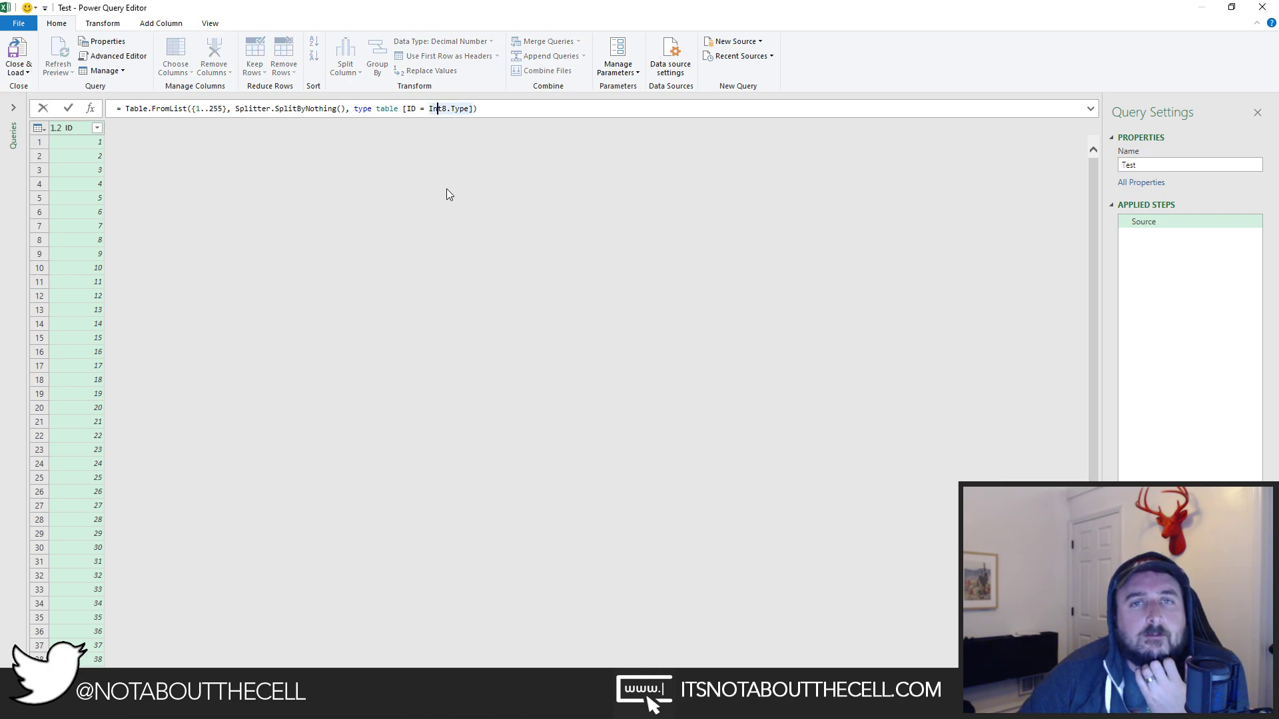
left_click(68, 108)
left_click(19, 69)
left_click(20, 85)
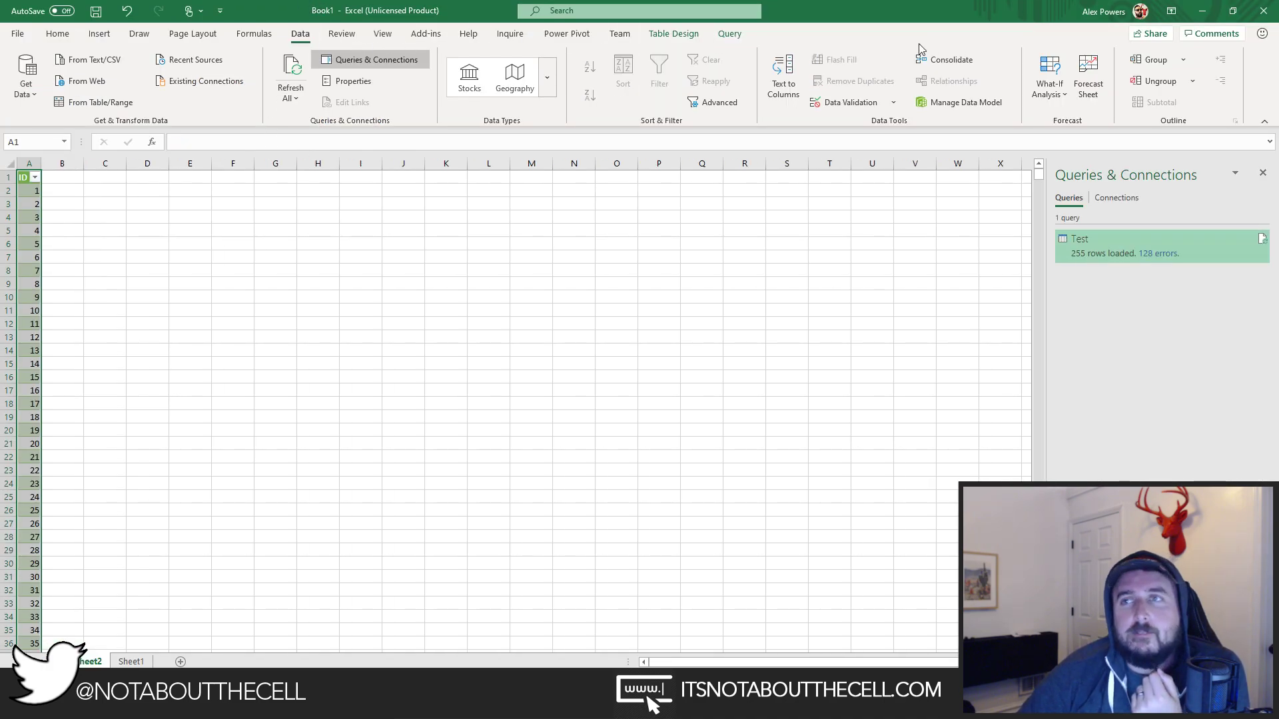
left_click(1126, 12)
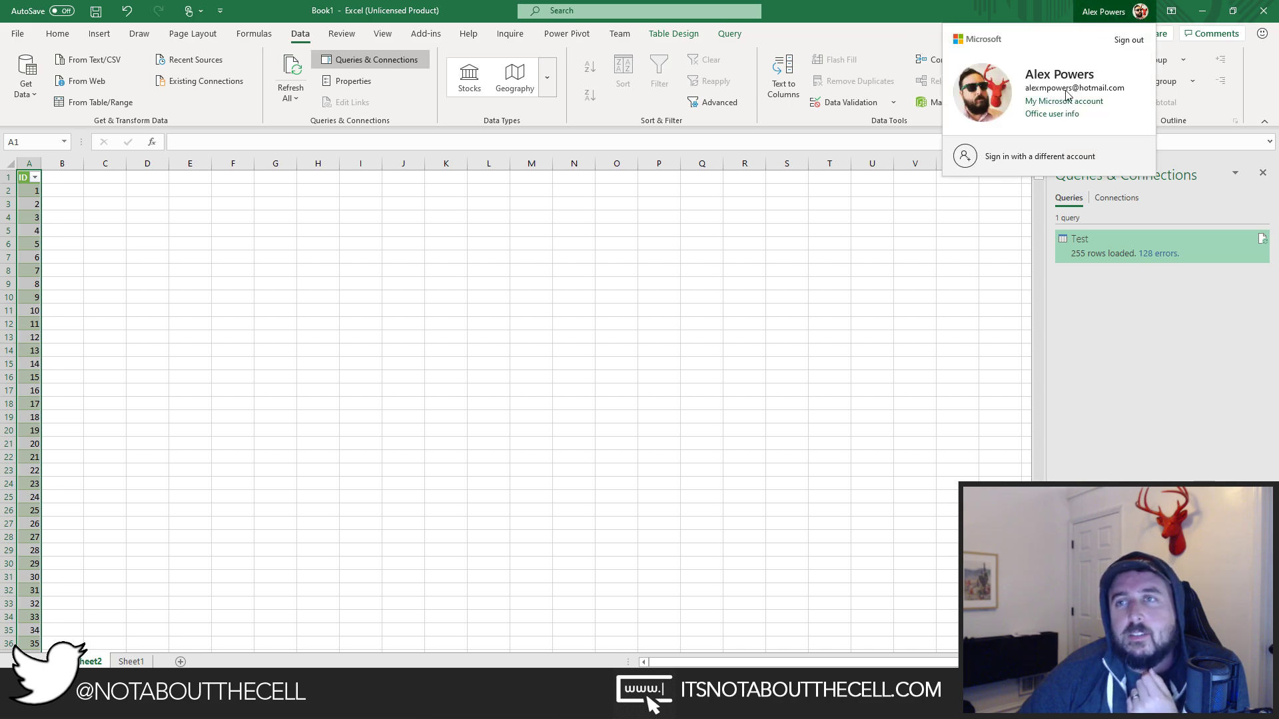
left_click(926, 17)
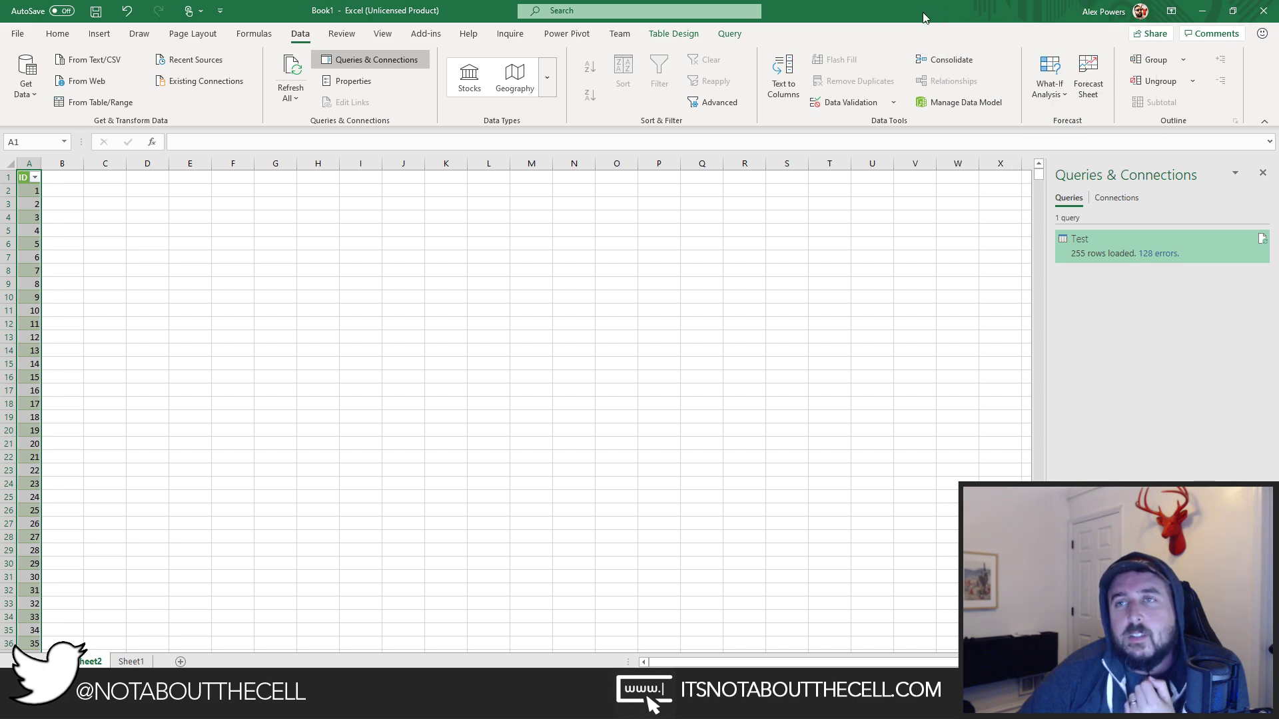
Refresh the loaded Test table on the worksheet.
left_click(30, 192)
left_click(296, 74)
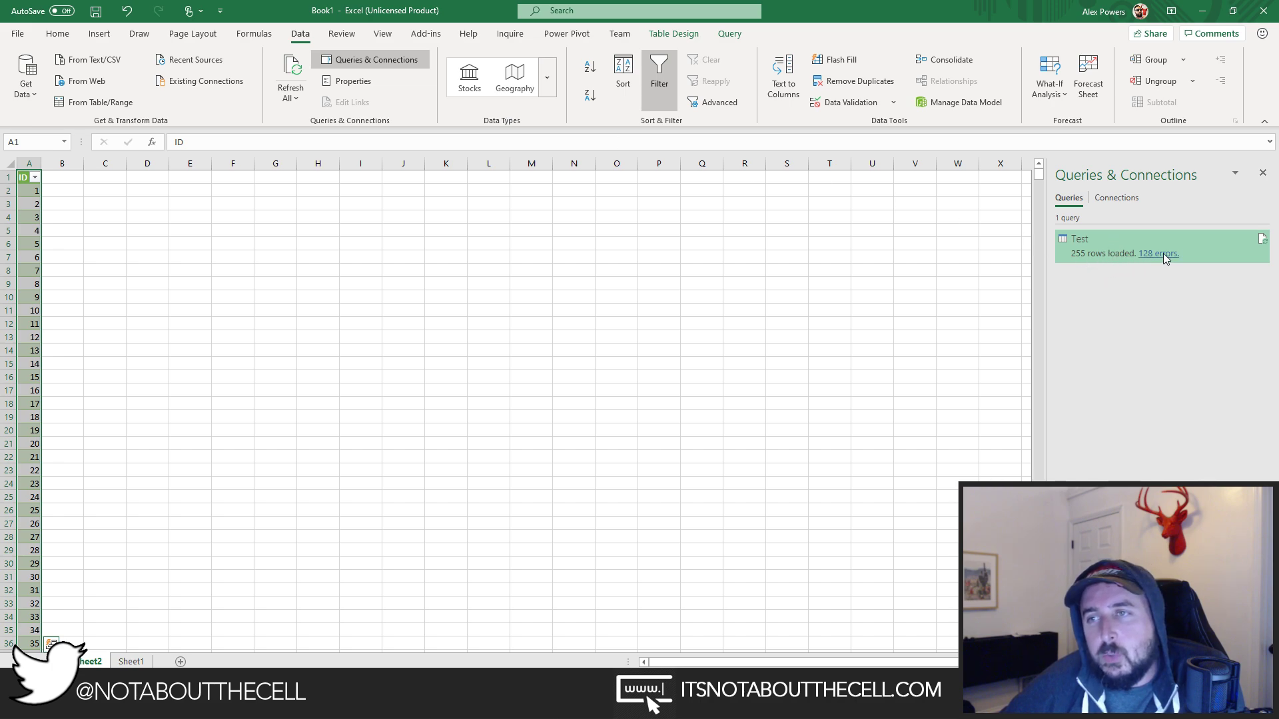
Open the Power Query Editor with a new blank query, expand the query list and show the Test query.
left_click(24, 100)
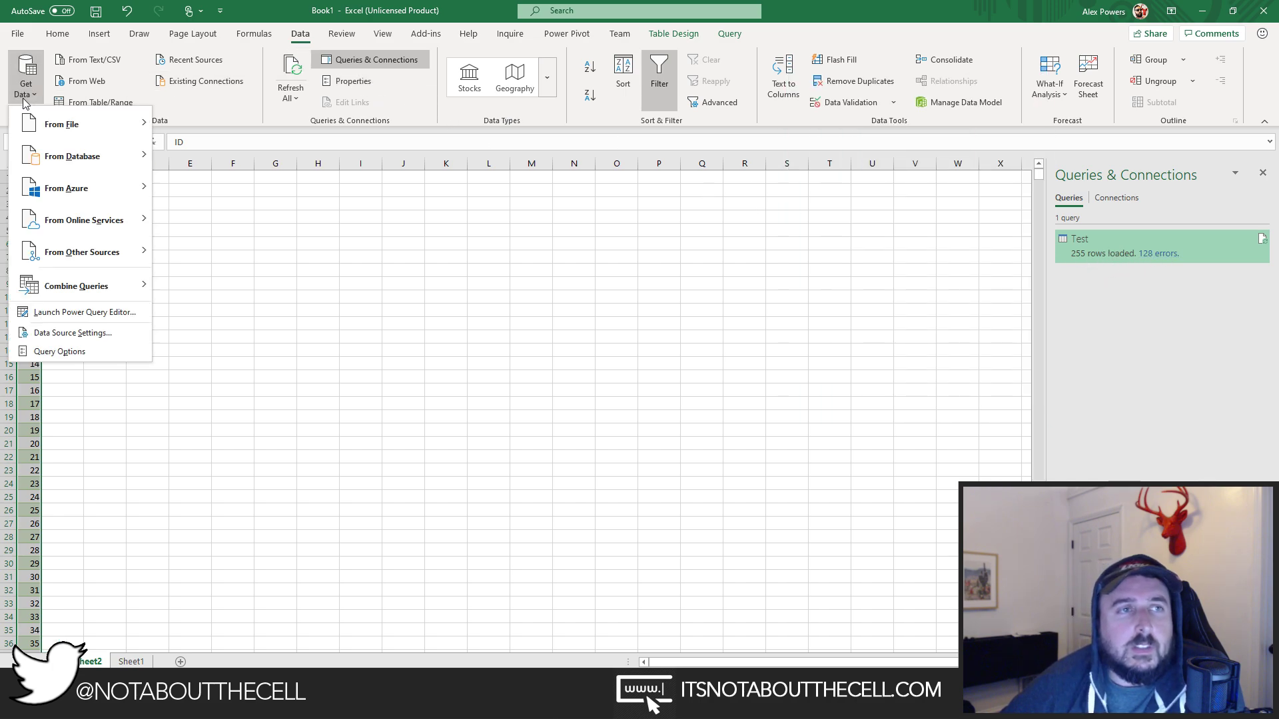
mouse_move(86, 252)
left_click(277, 573)
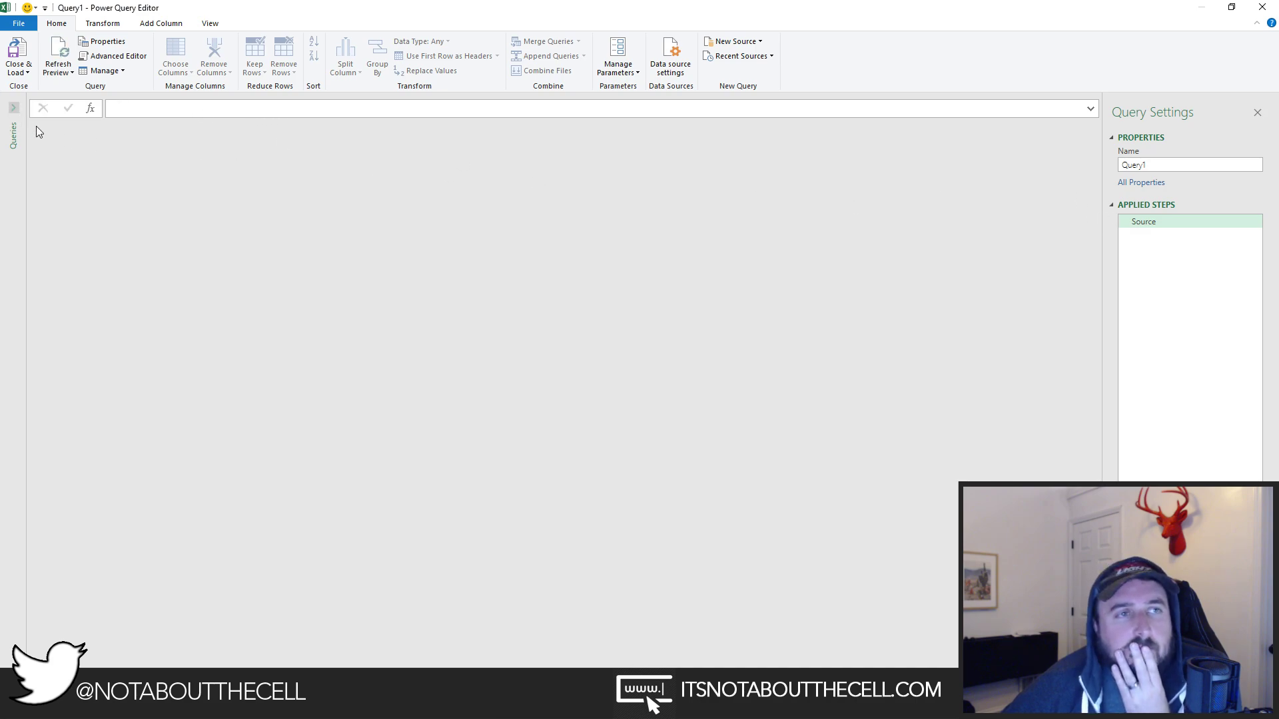
left_click(16, 111)
left_click(57, 121)
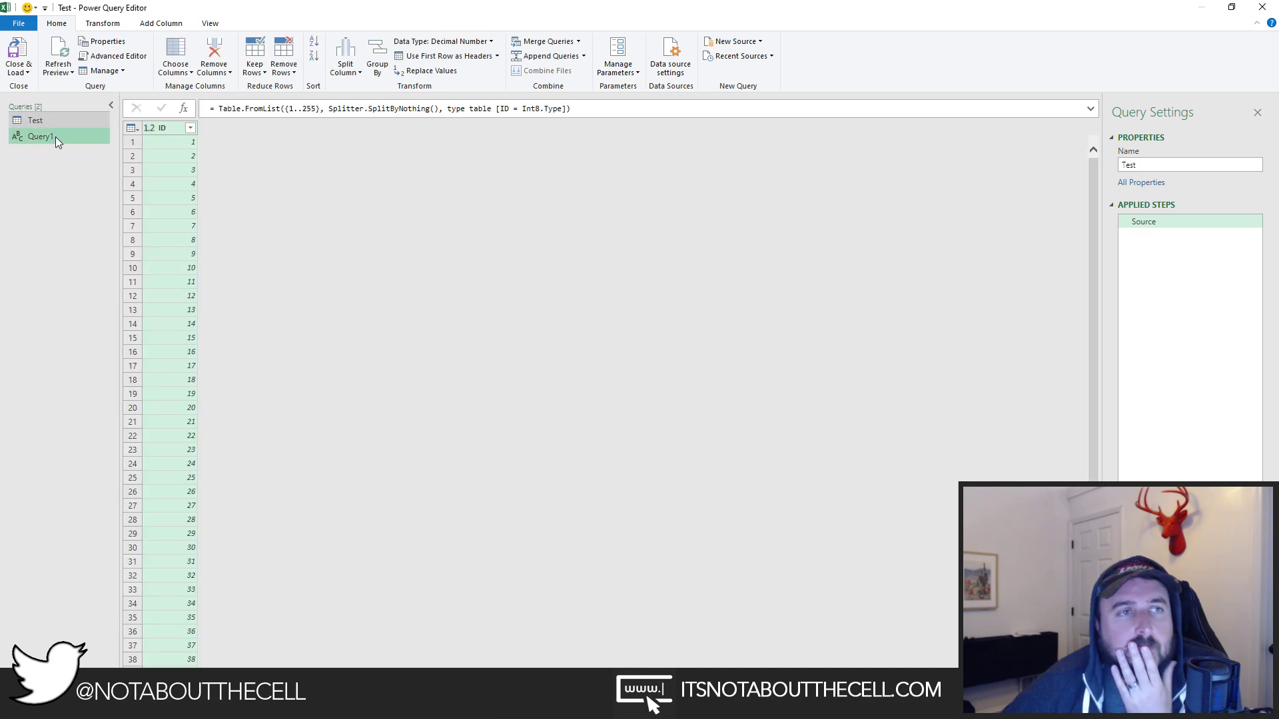
Delete the blank Query1 query and confirm its removal.
left_click(55, 137)
right_click(55, 136)
left_click(100, 178)
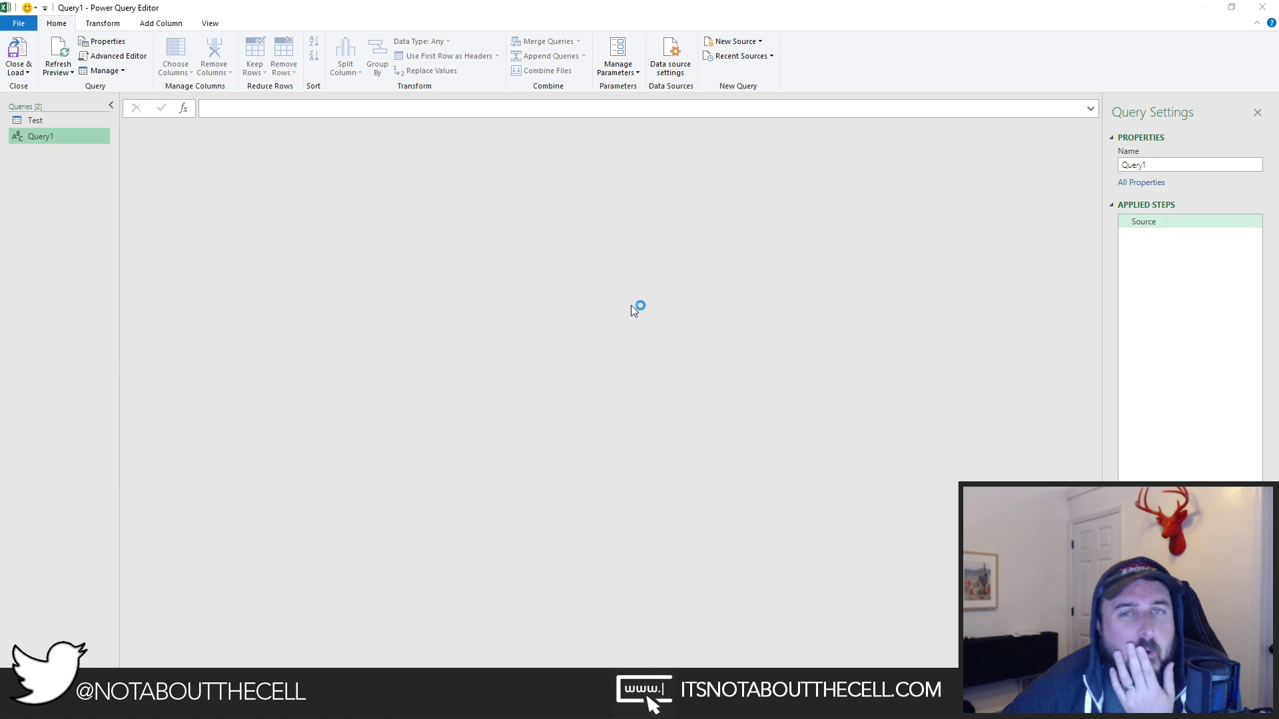
left_click(689, 371)
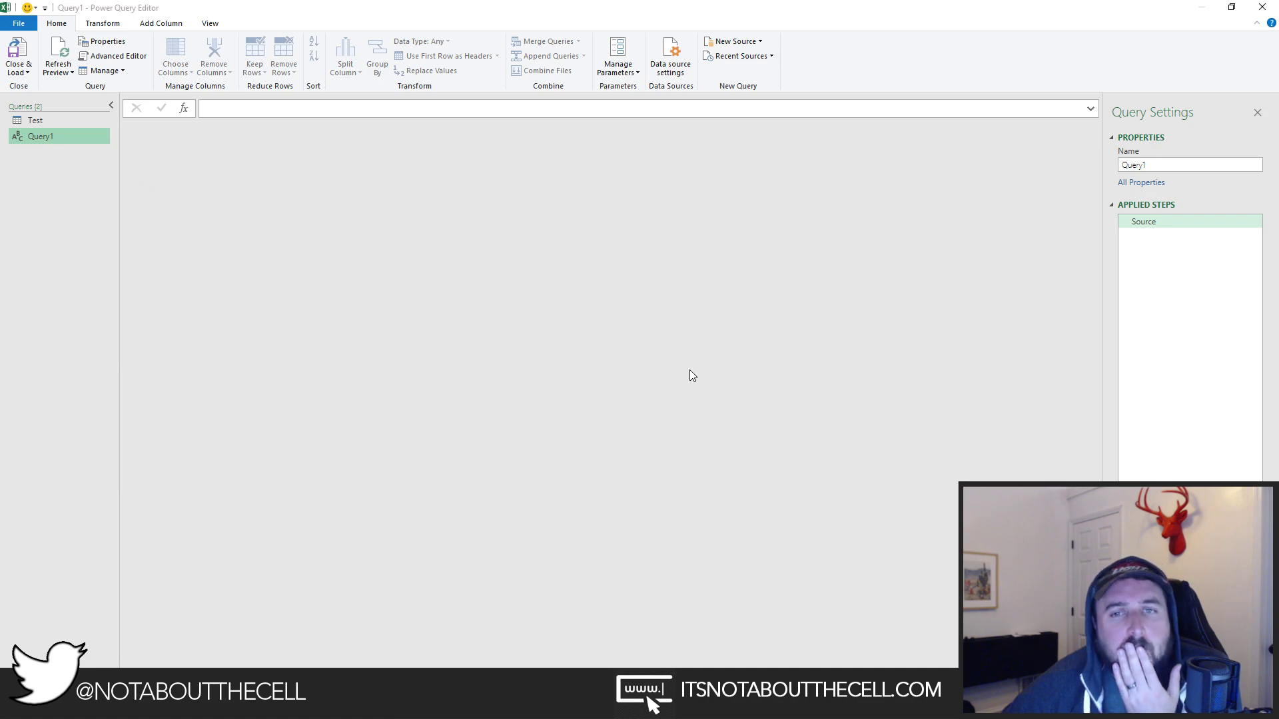
Change the Test query's list to run from 1 to 127 and load the result to the worksheet.
left_click(60, 121)
double_click(309, 109)
type("127")
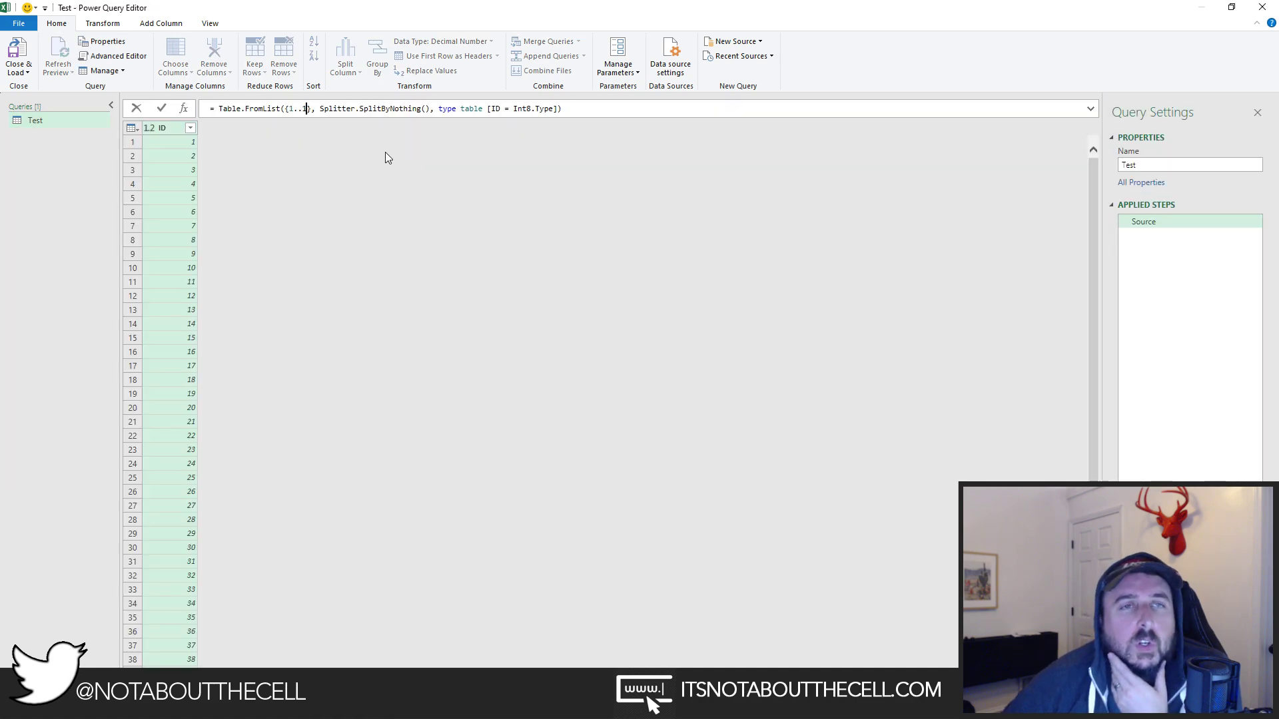
key("Return")
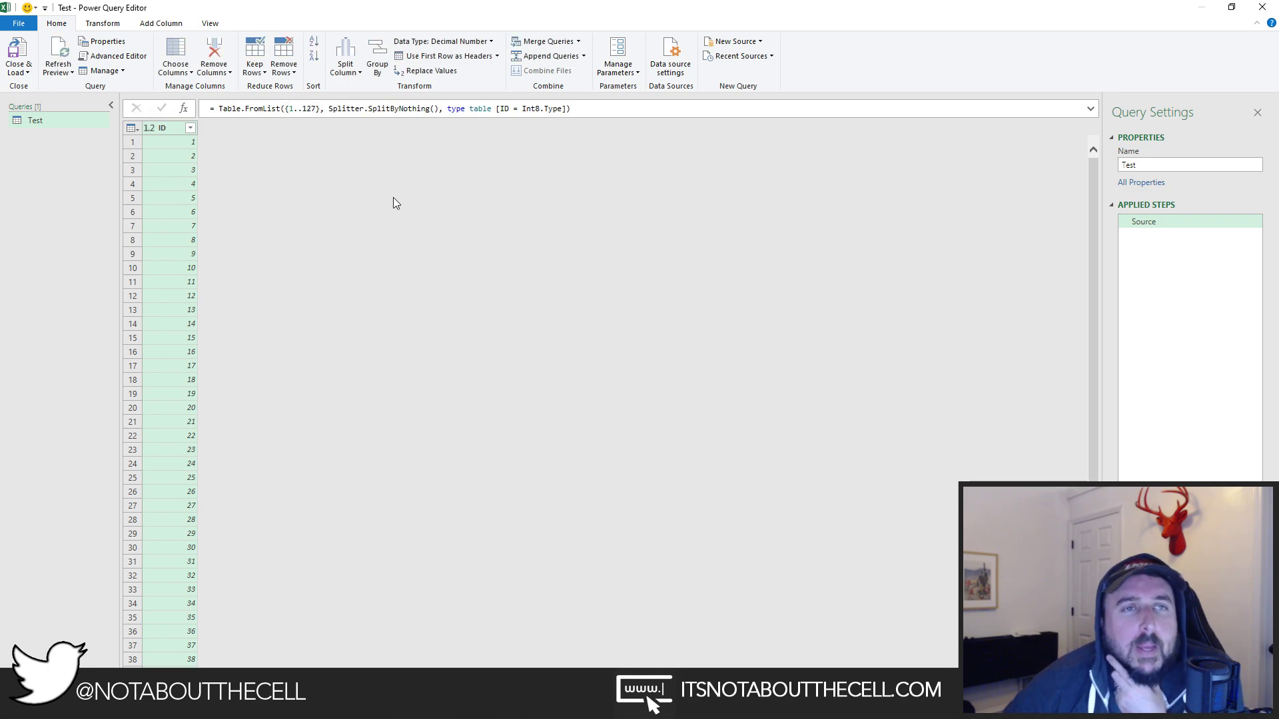
left_click(17, 55)
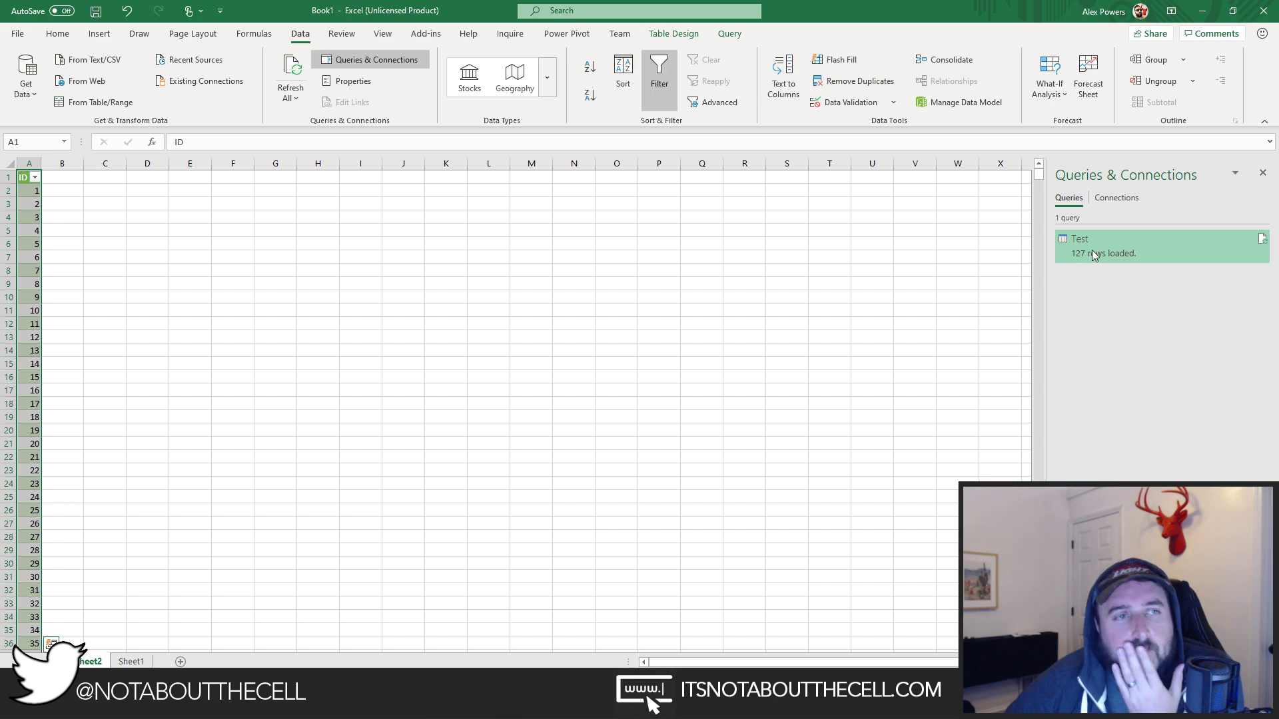
mouse_move(1112, 250)
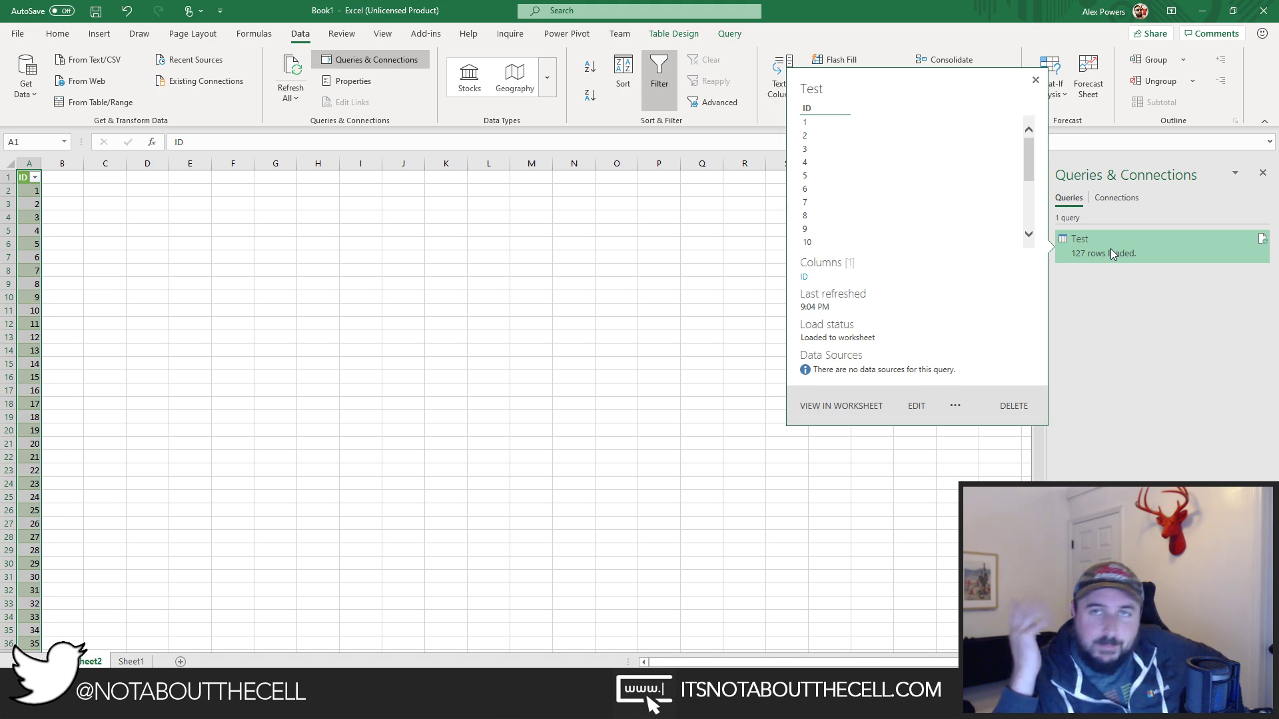
left_click(1107, 11)
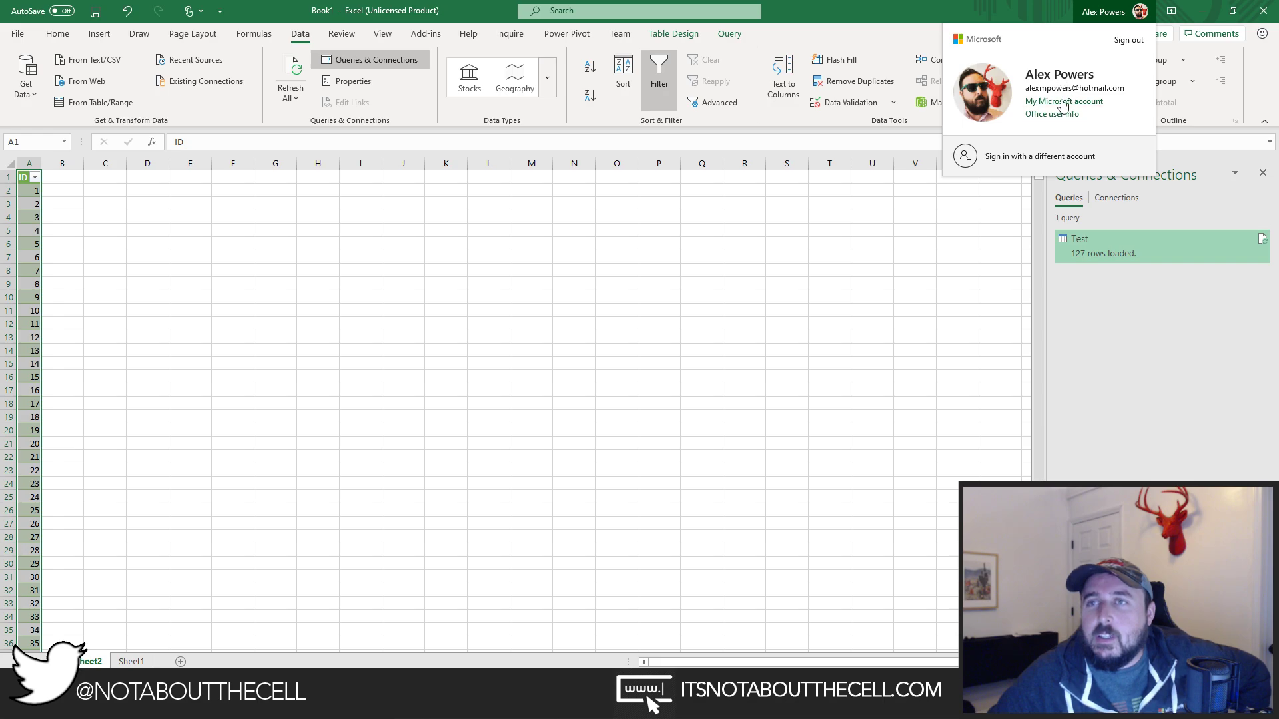
left_click(30, 37)
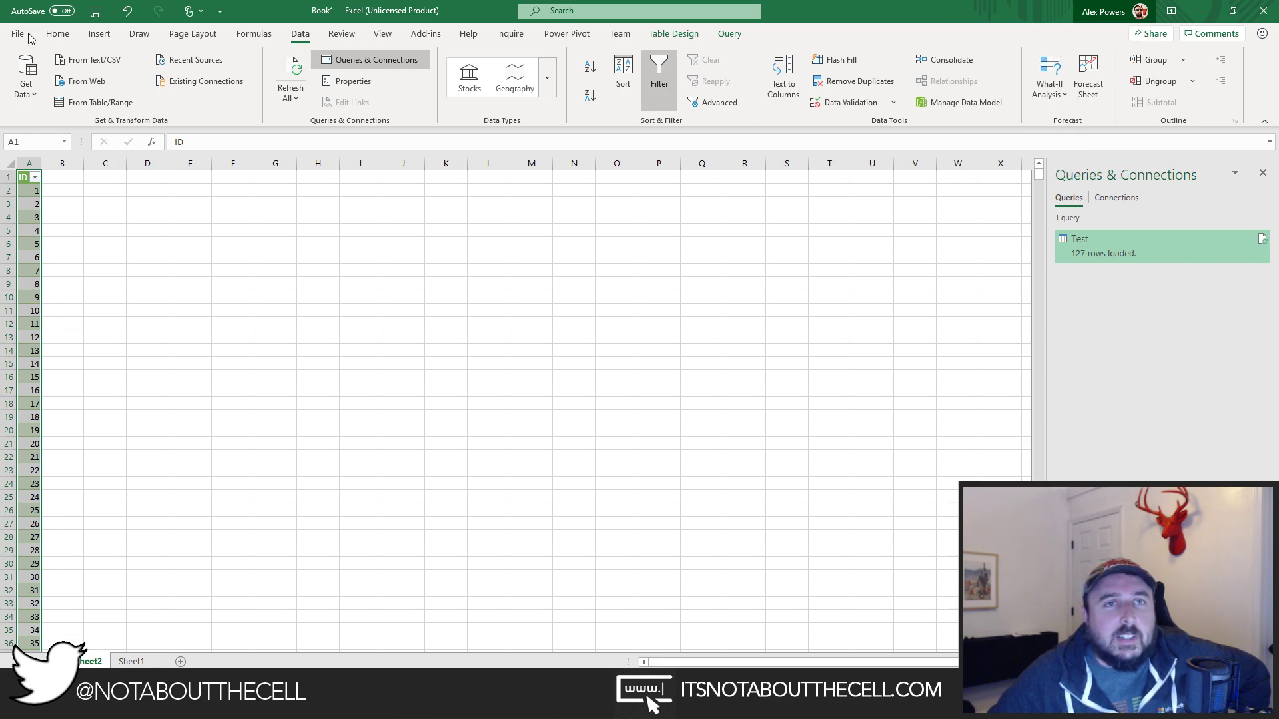
left_click(20, 38)
left_click(24, 38)
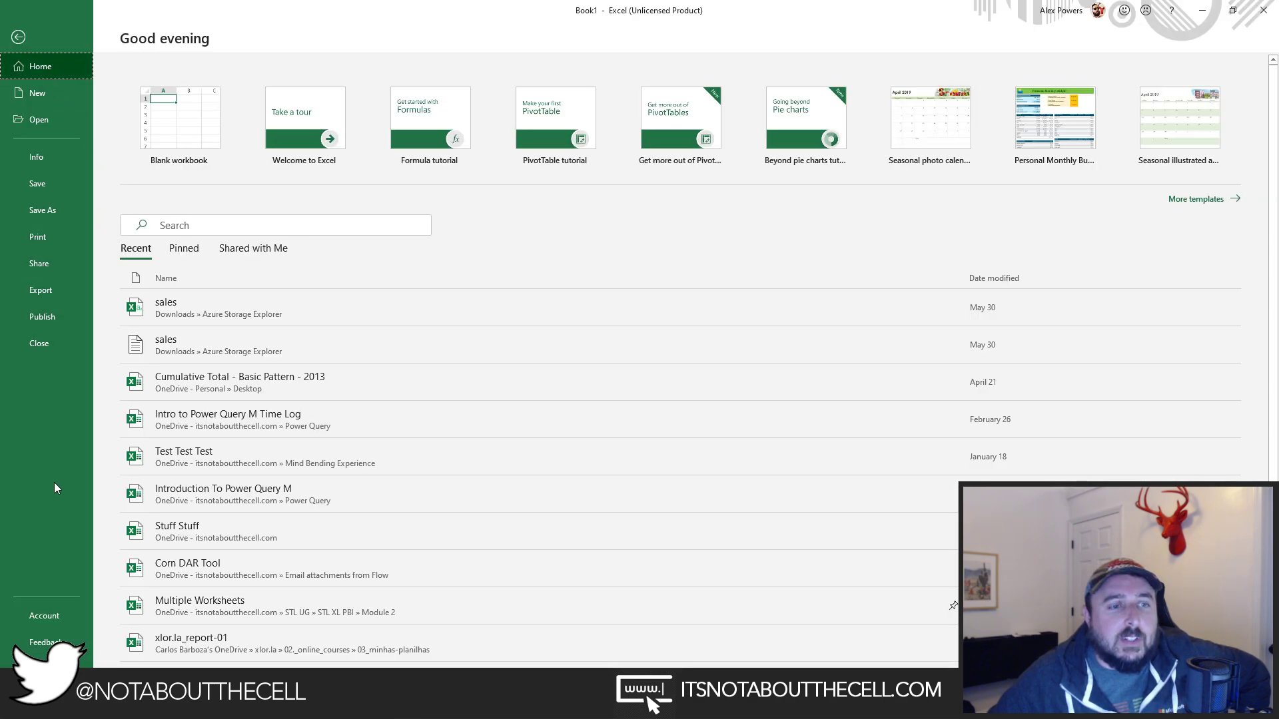
left_click(71, 621)
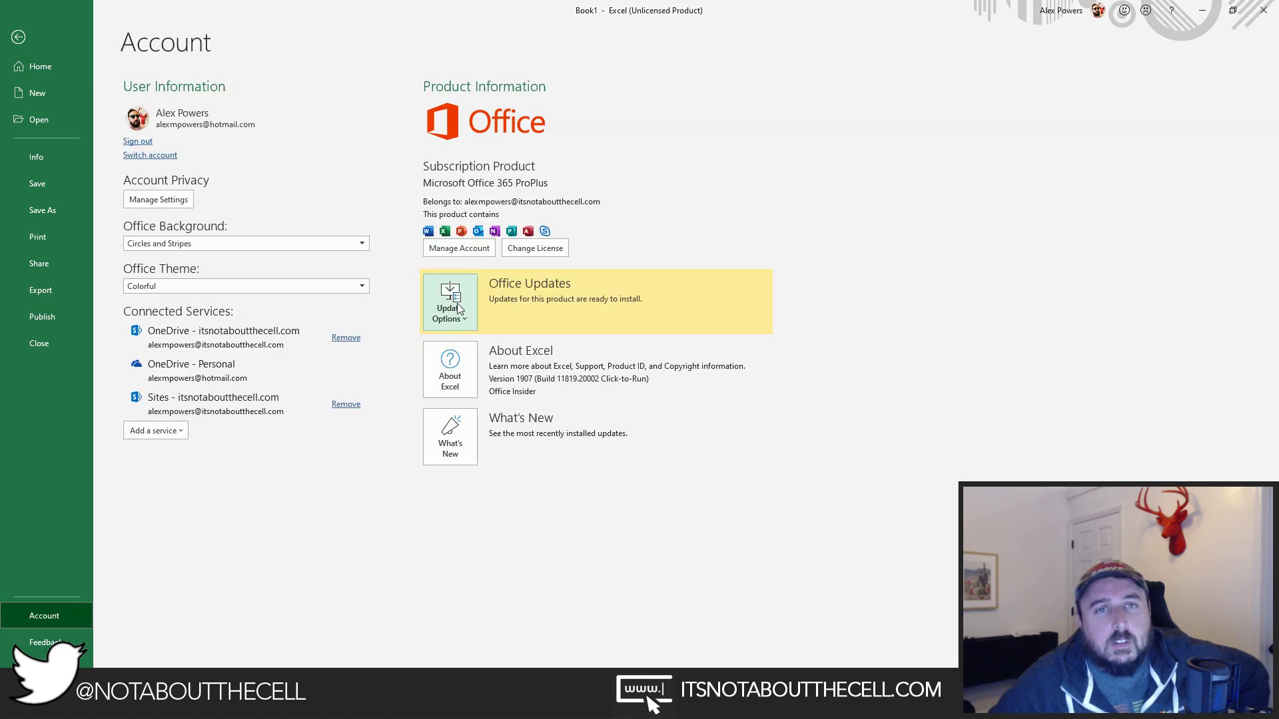
left_click(457, 308)
left_click(505, 347)
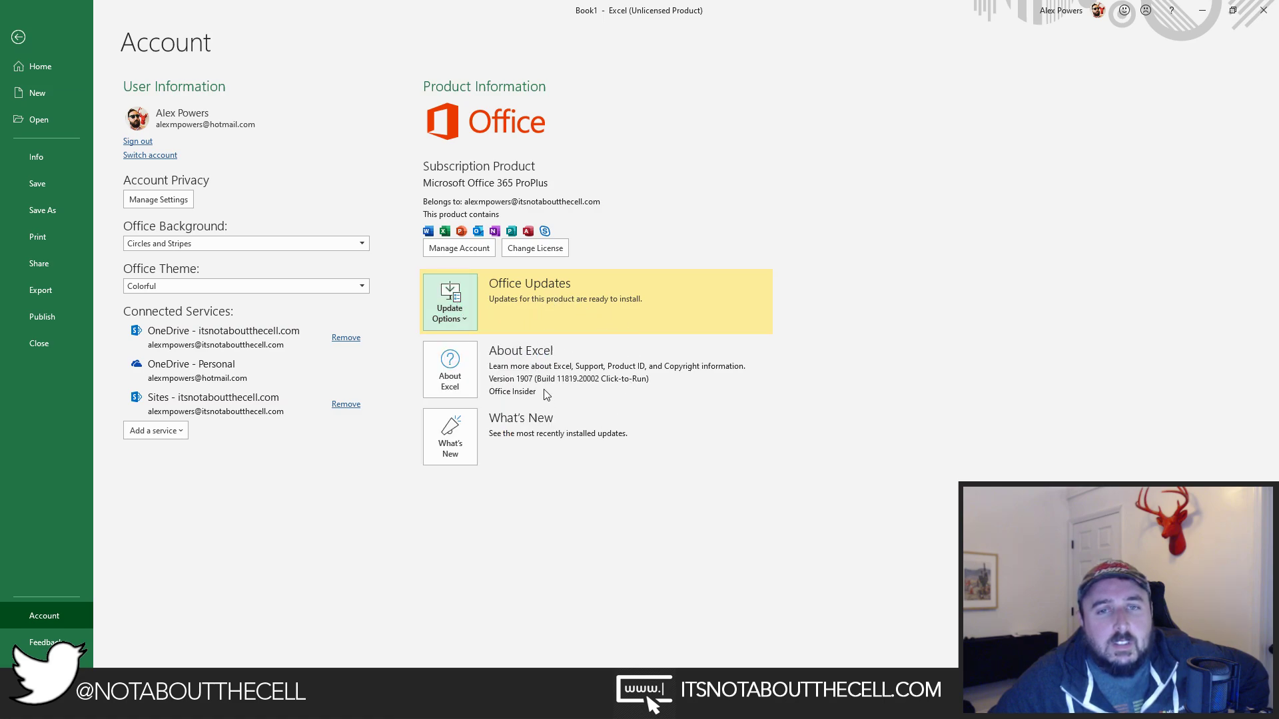
left_click(458, 313)
left_click(469, 343)
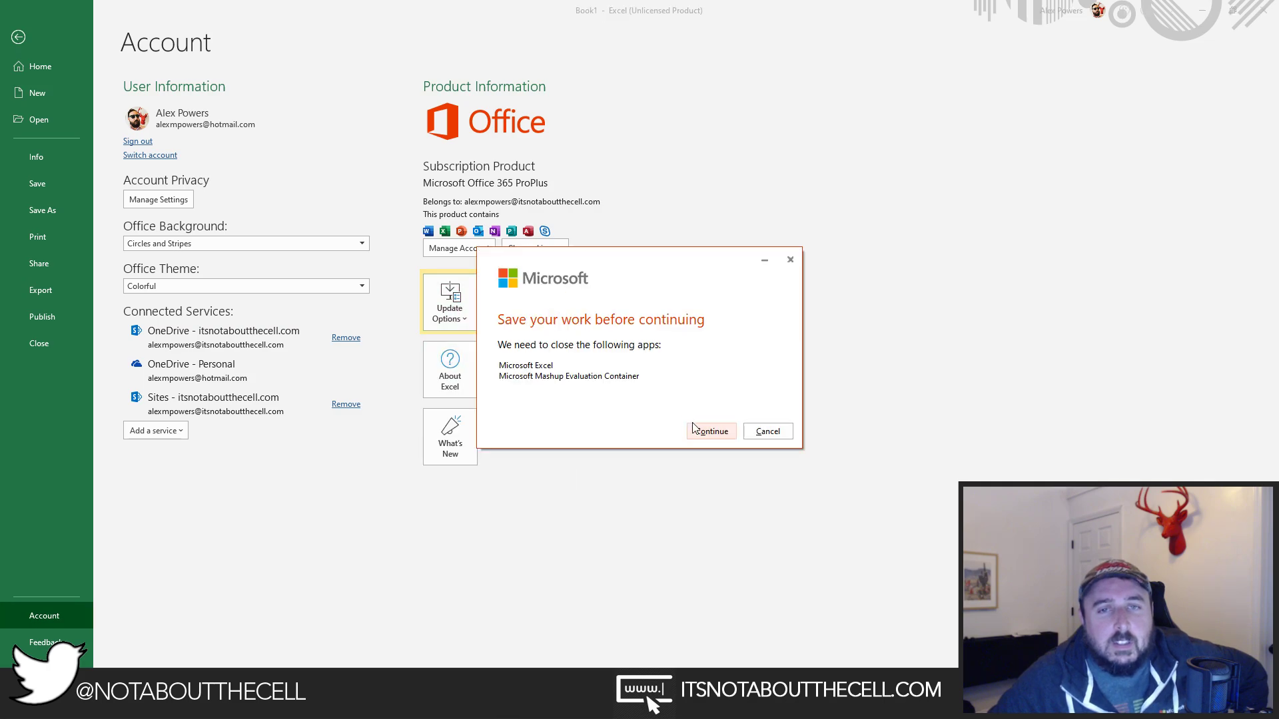
left_click(723, 434)
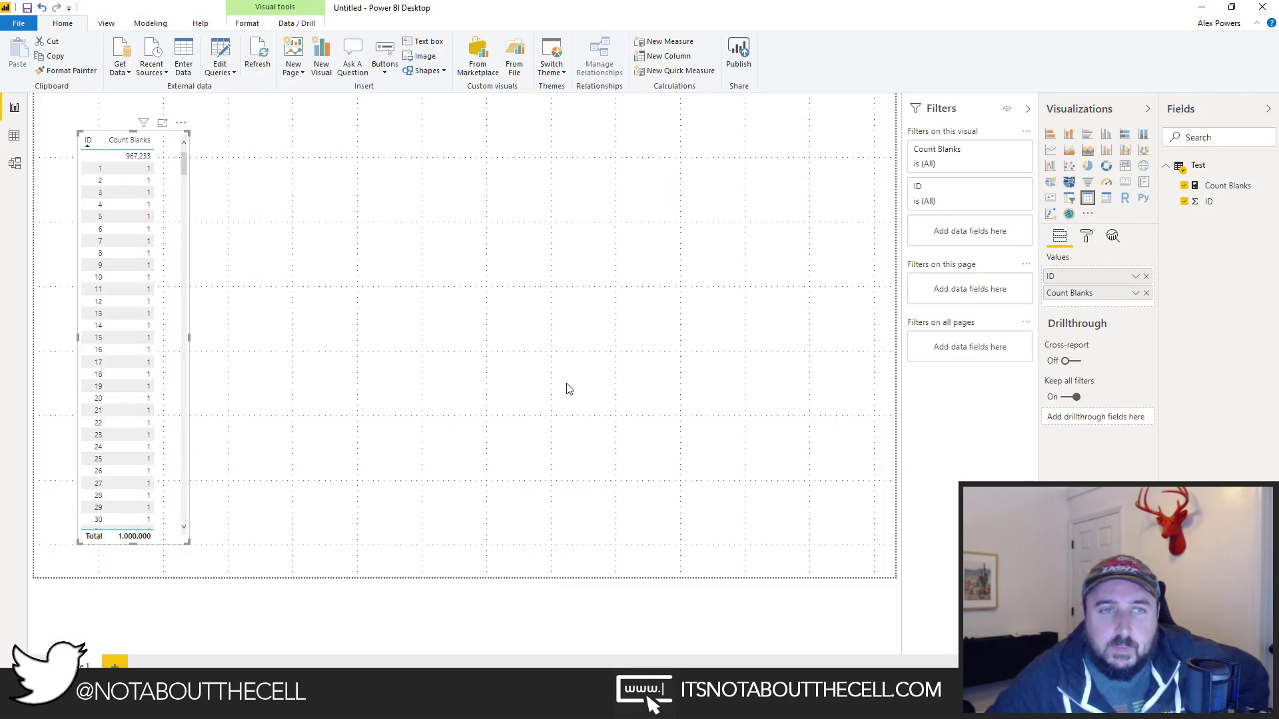
In Power BI Desktop, examine the ID table visual, the Count Blanks measure's formula and the Test table's data view.
key("alt+Tab")
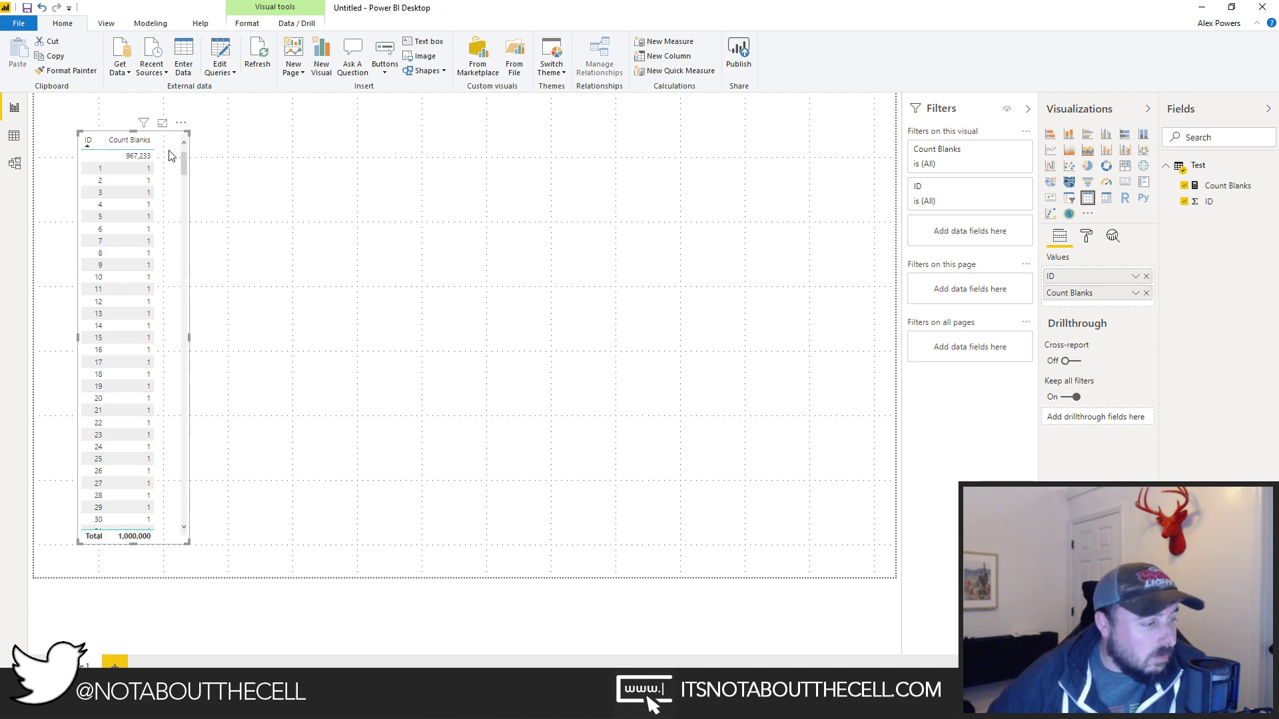
left_click_drag(183, 159, 187, 159)
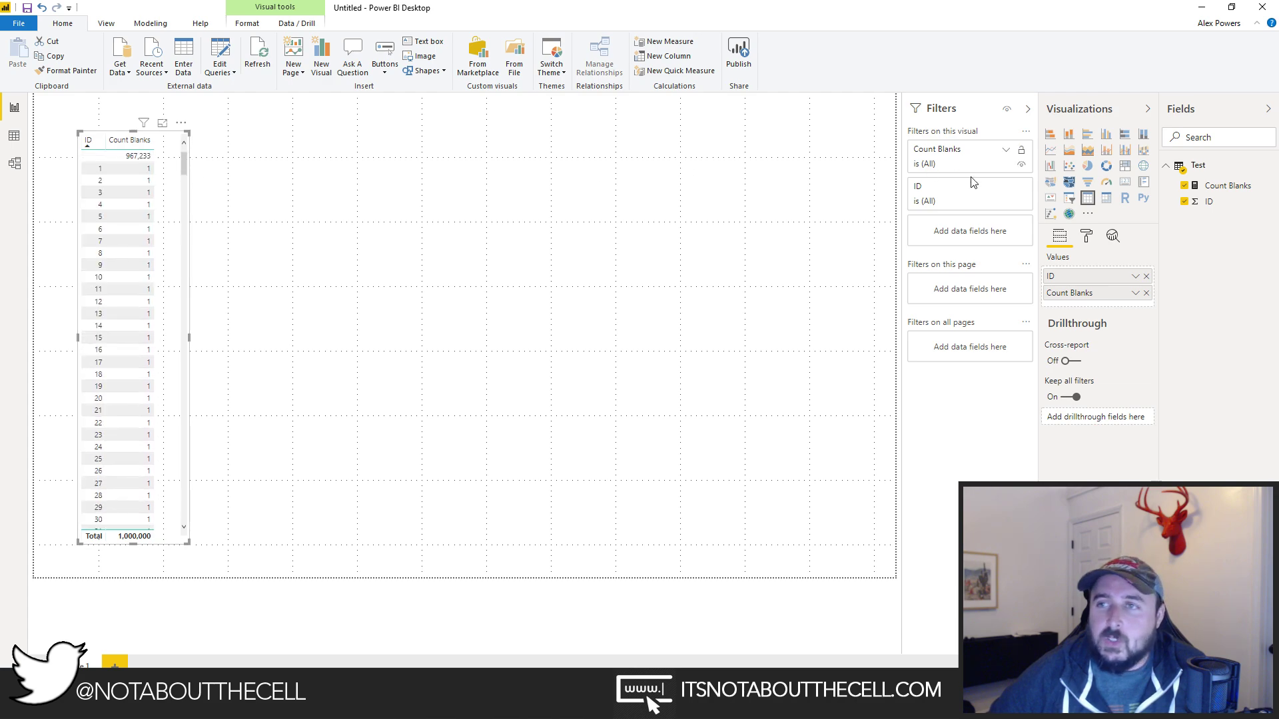
left_click(1209, 184)
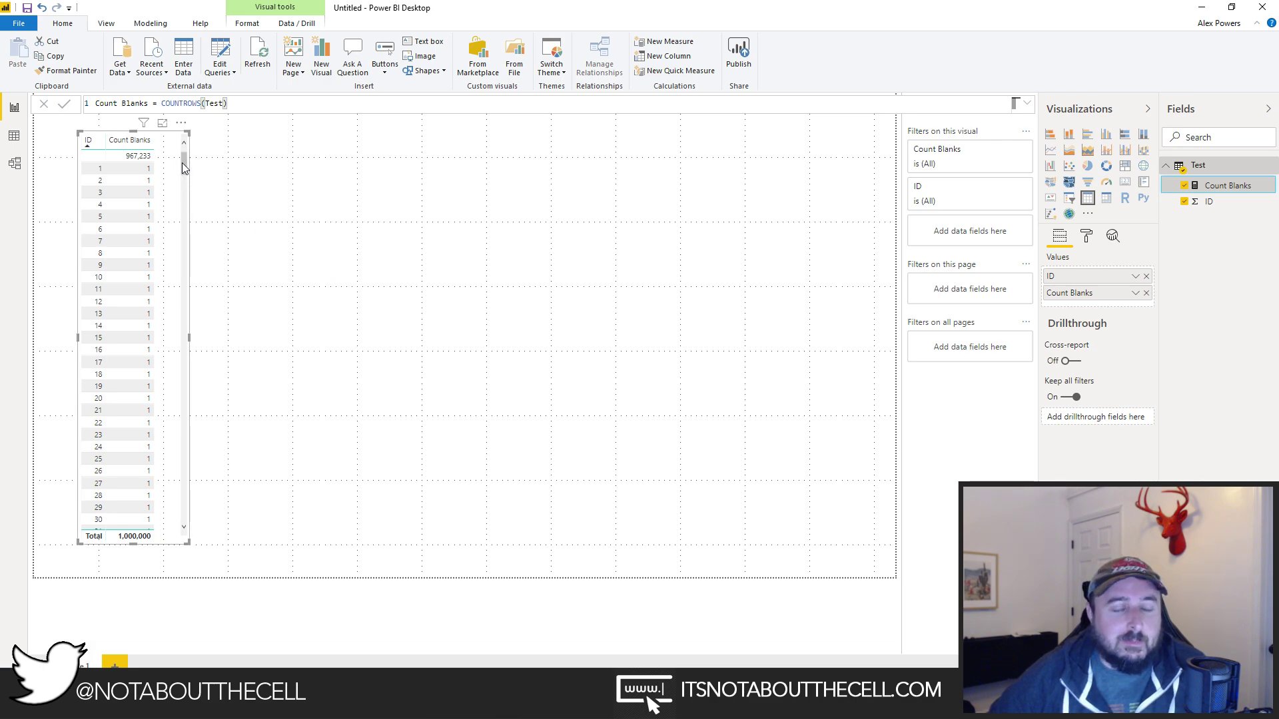
mouse_move(184, 166)
left_mouse_down()
mouse_move(172, 428)
mouse_move(192, 475)
mouse_move(191, 186)
left_mouse_up()
left_click(25, 141)
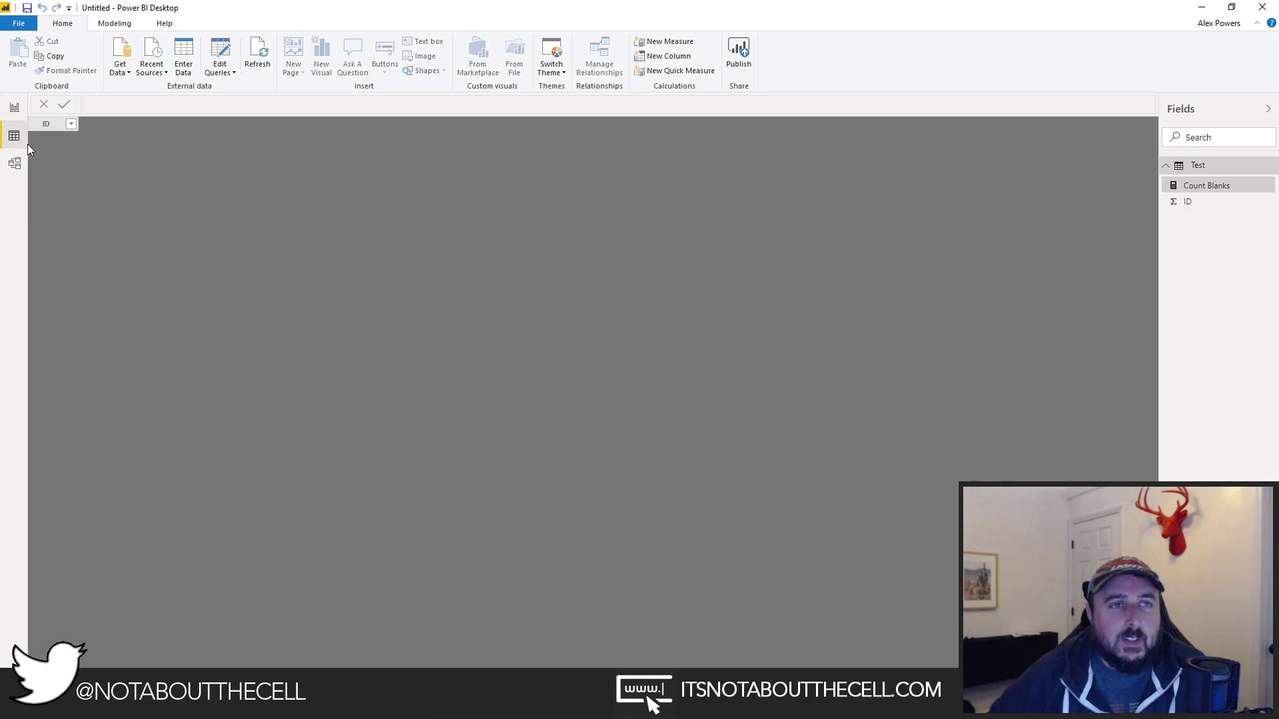
left_click(13, 111)
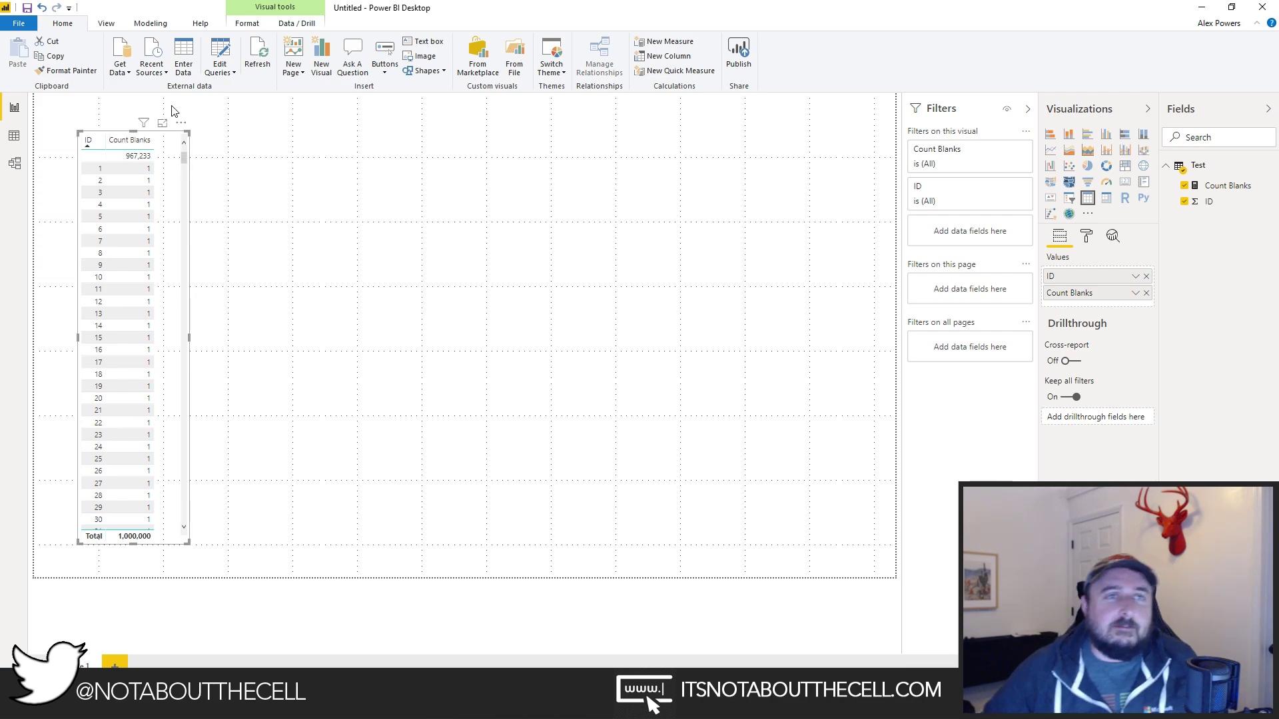
Open the Power Query Editor and add a new blank query next to the Test query.
left_click(220, 67)
left_click(204, 90)
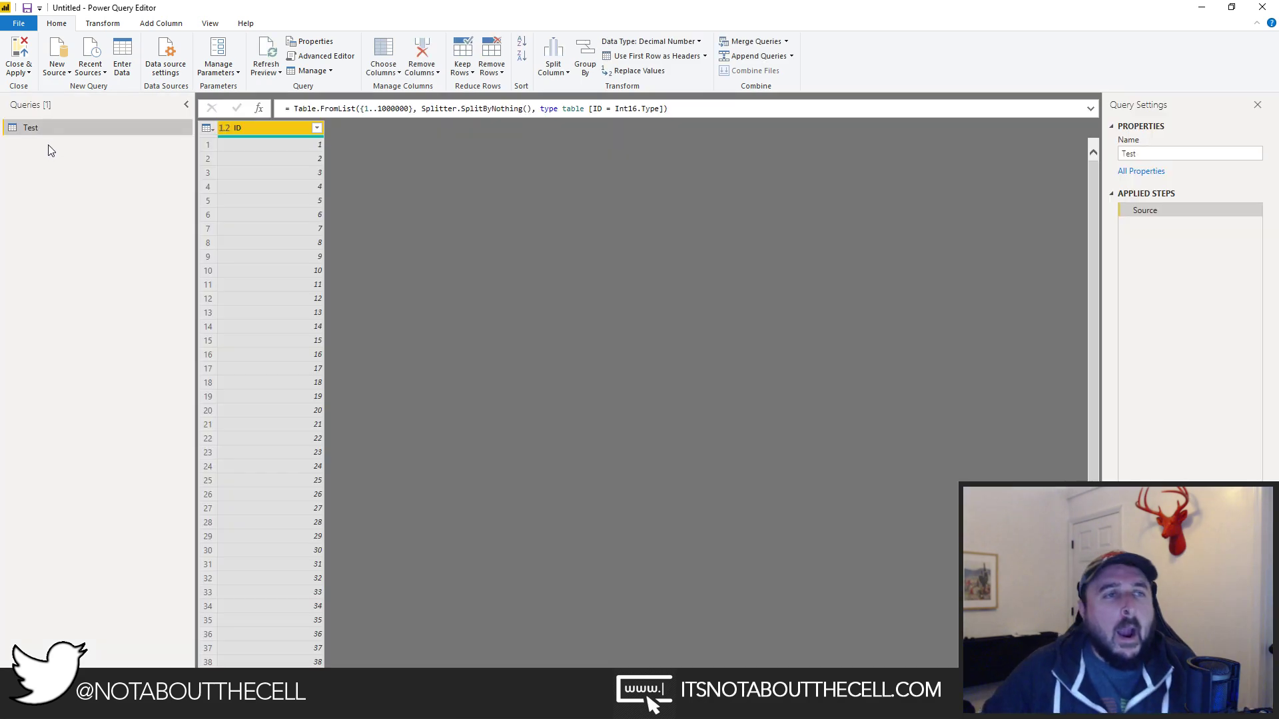
right_click(49, 146)
mouse_move(126, 172)
left_click(222, 263)
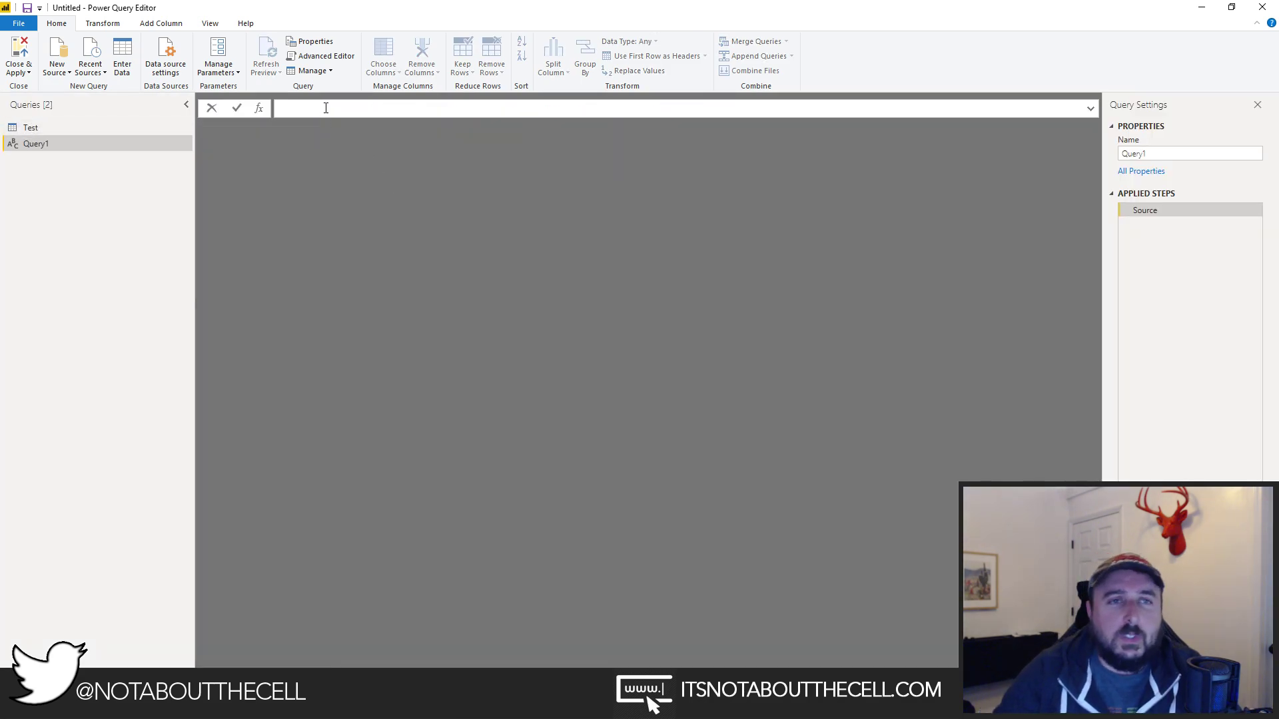
Begin Query1's formula with Table.FromList, using the list {"A".."Z"} and Splitter.SplitByNothing() as the splitter.
type("Tabl")
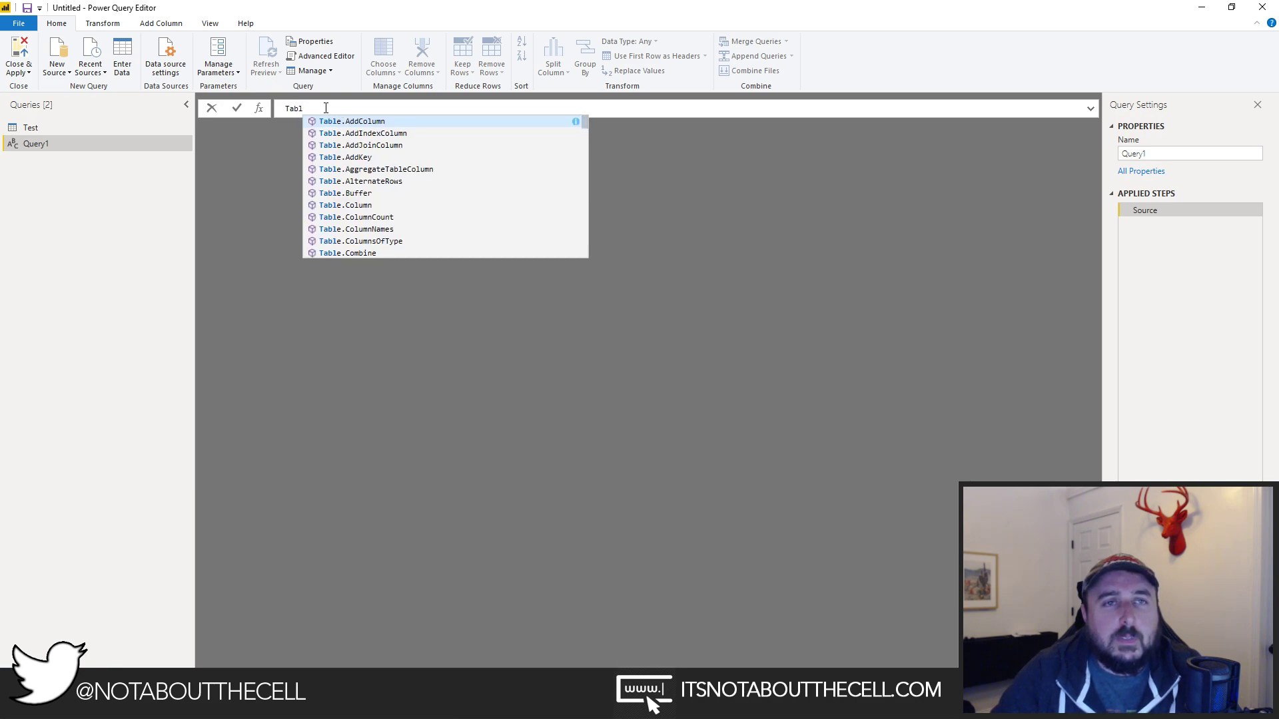
type("e.FromList")
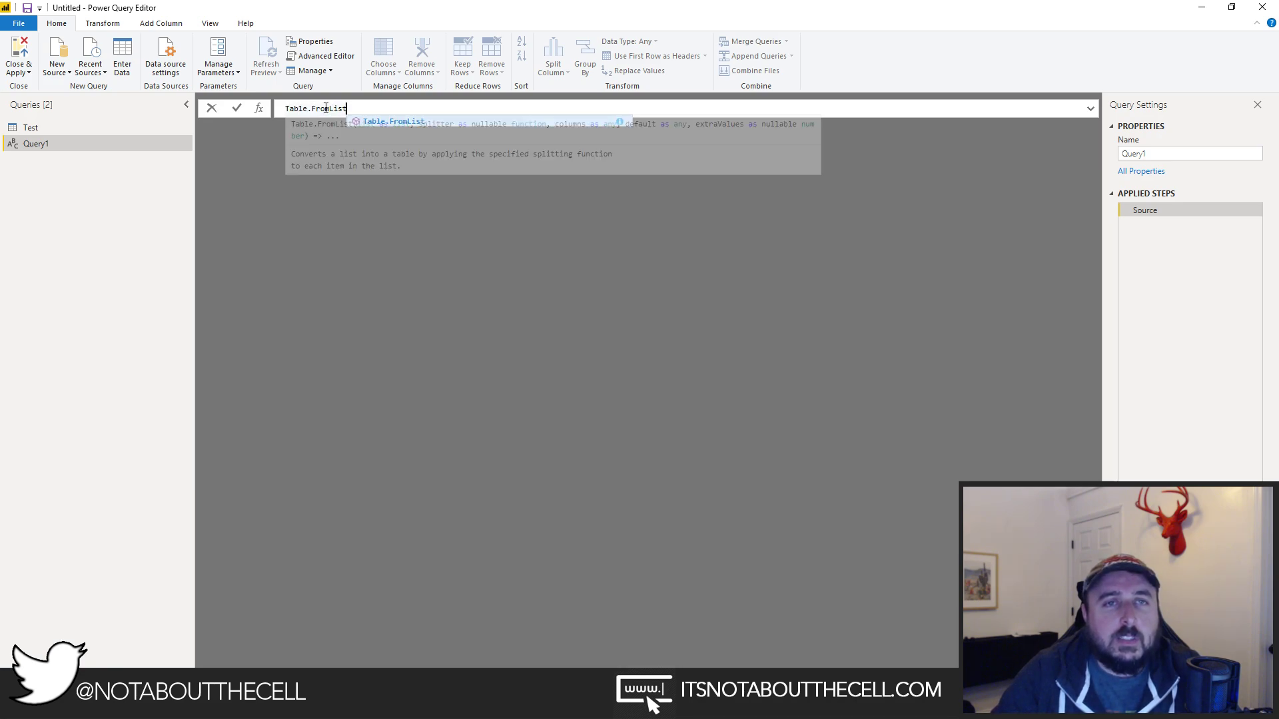
key("Escape")
type("({\"")
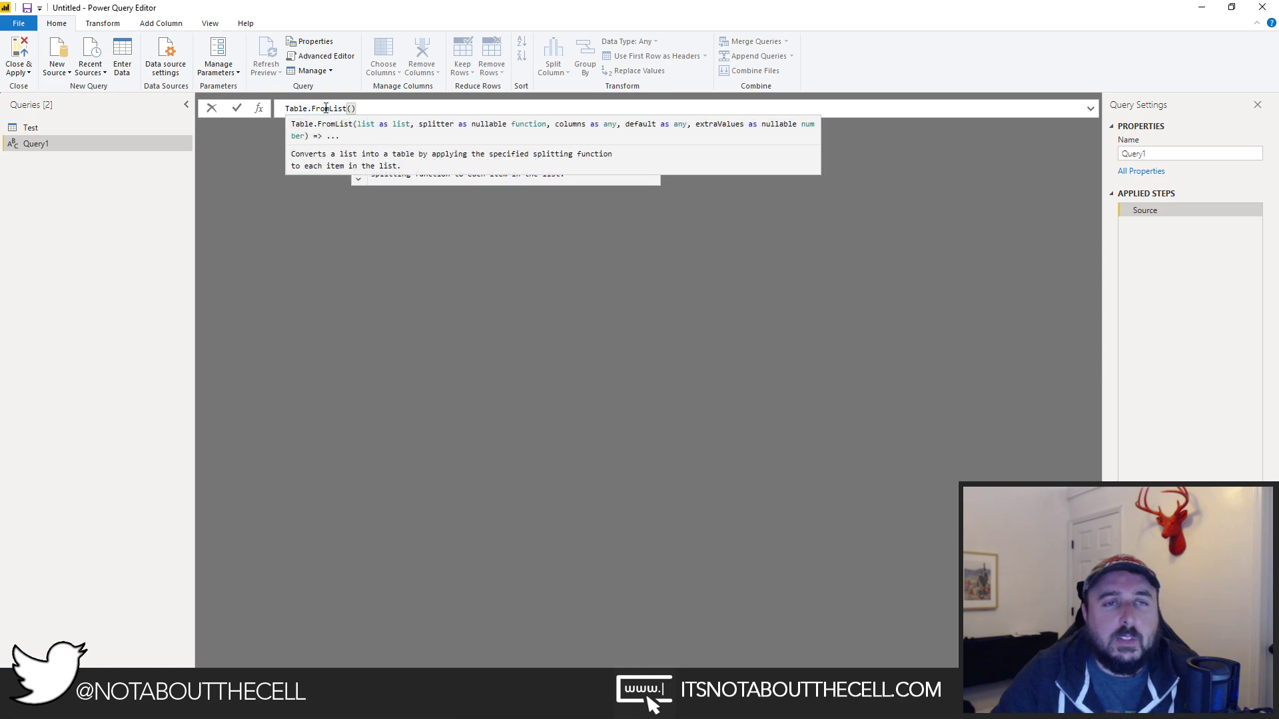
type("A\"..\"")
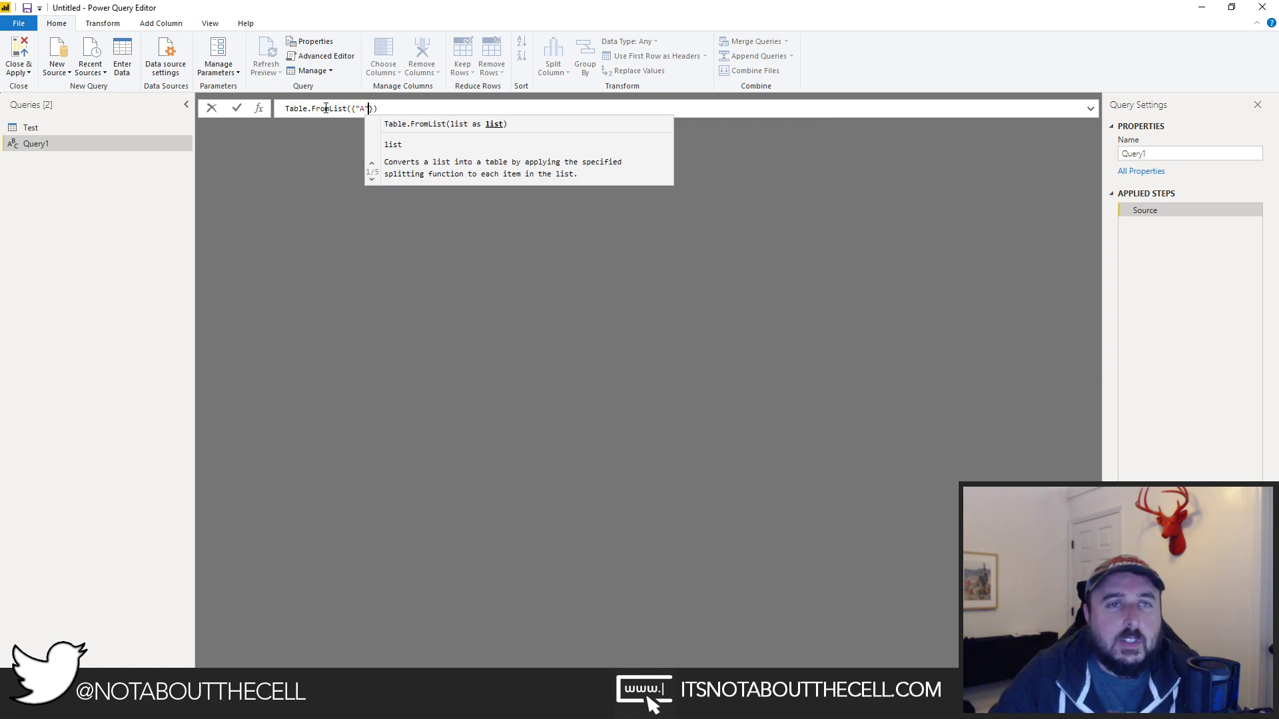
type("Z\"")
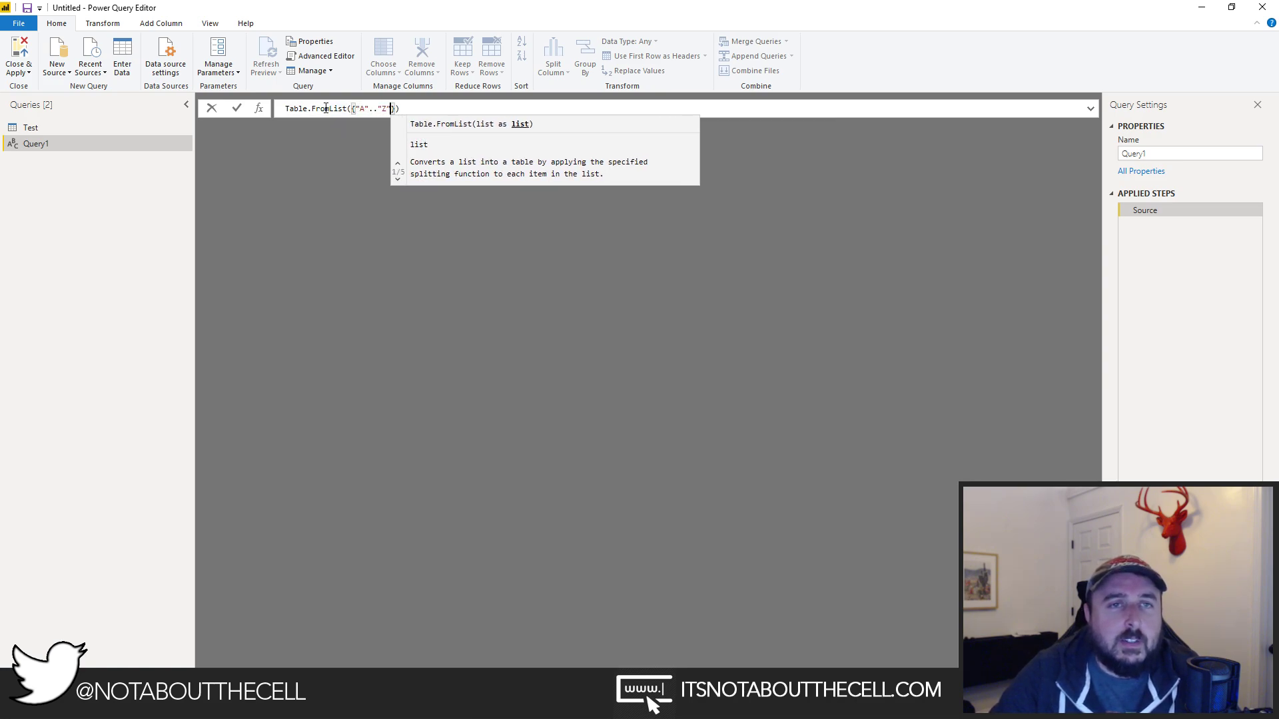
type("}, Splitter.SplitByNothing")
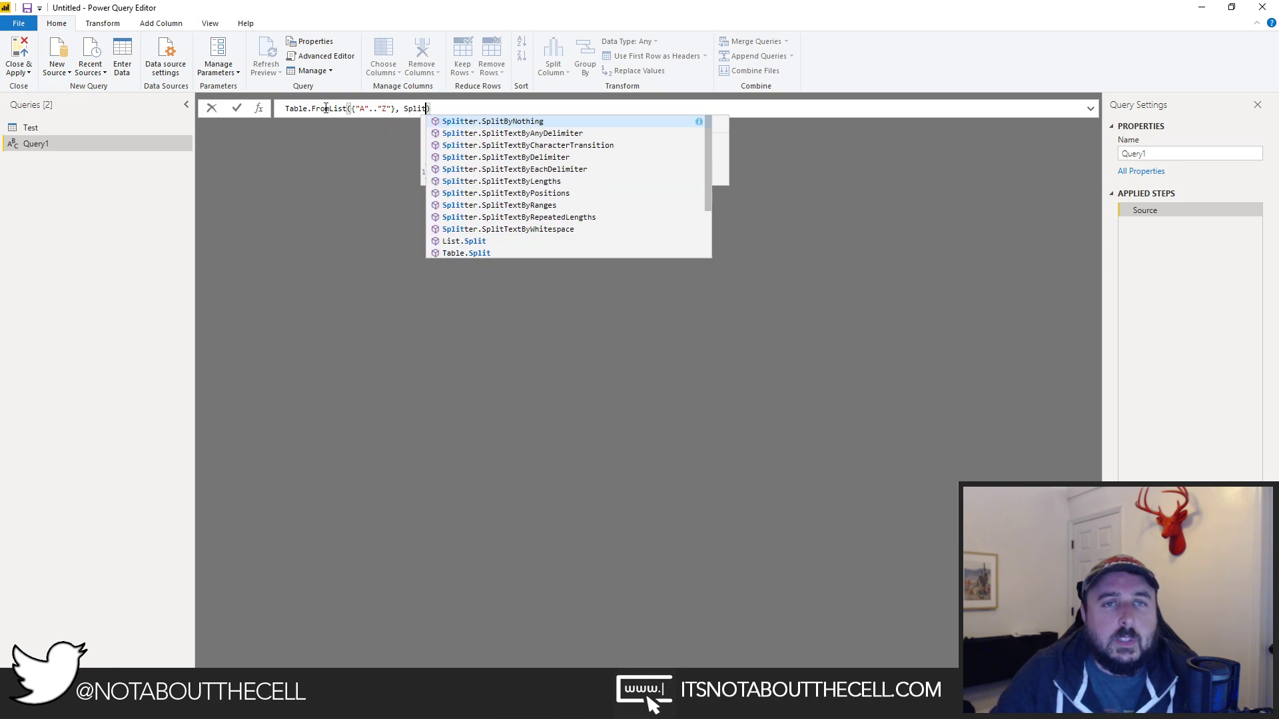
type("(), ")
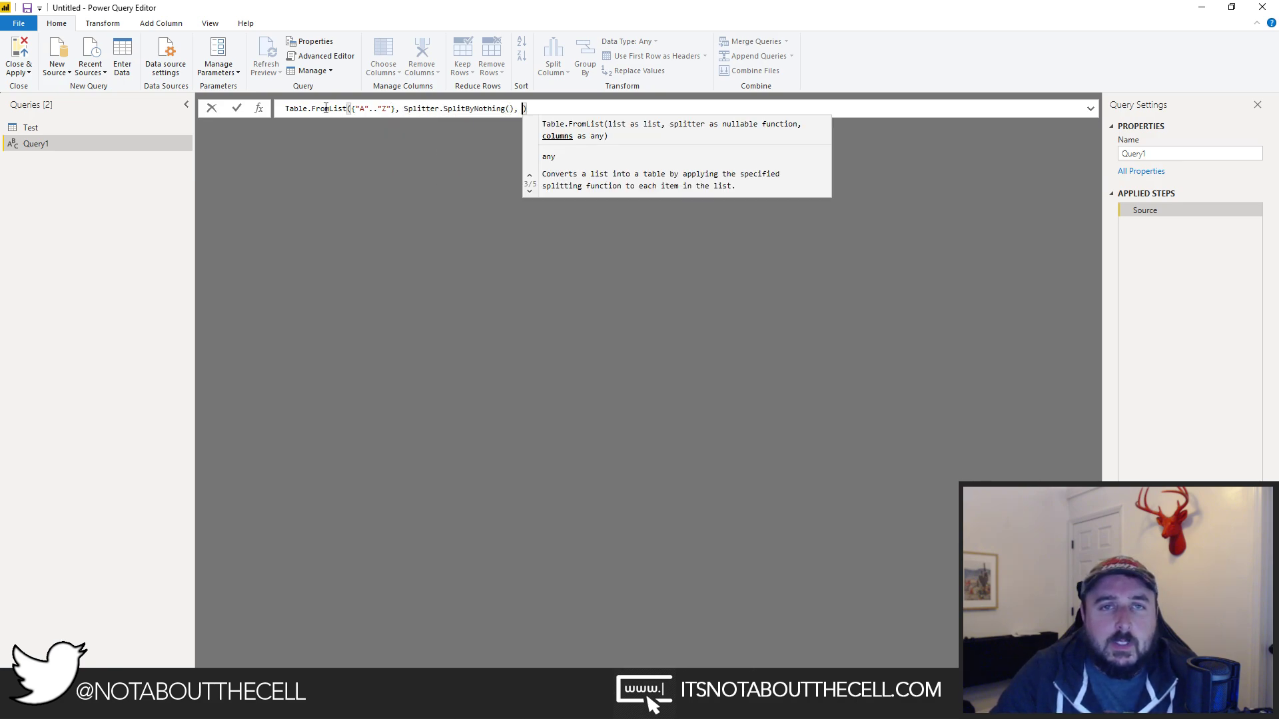
Complete the formula with type table [Alpha = number] as the columns argument and make it evaluate as an expression.
type("type table ")
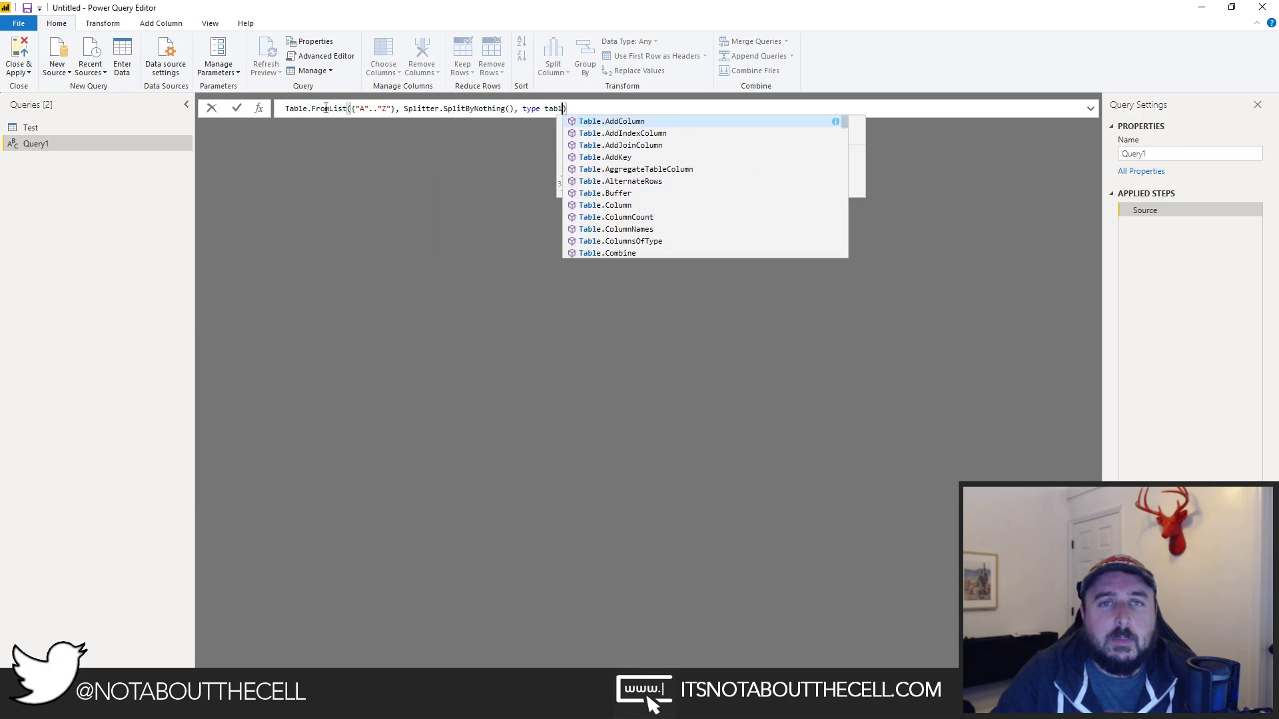
type("[")
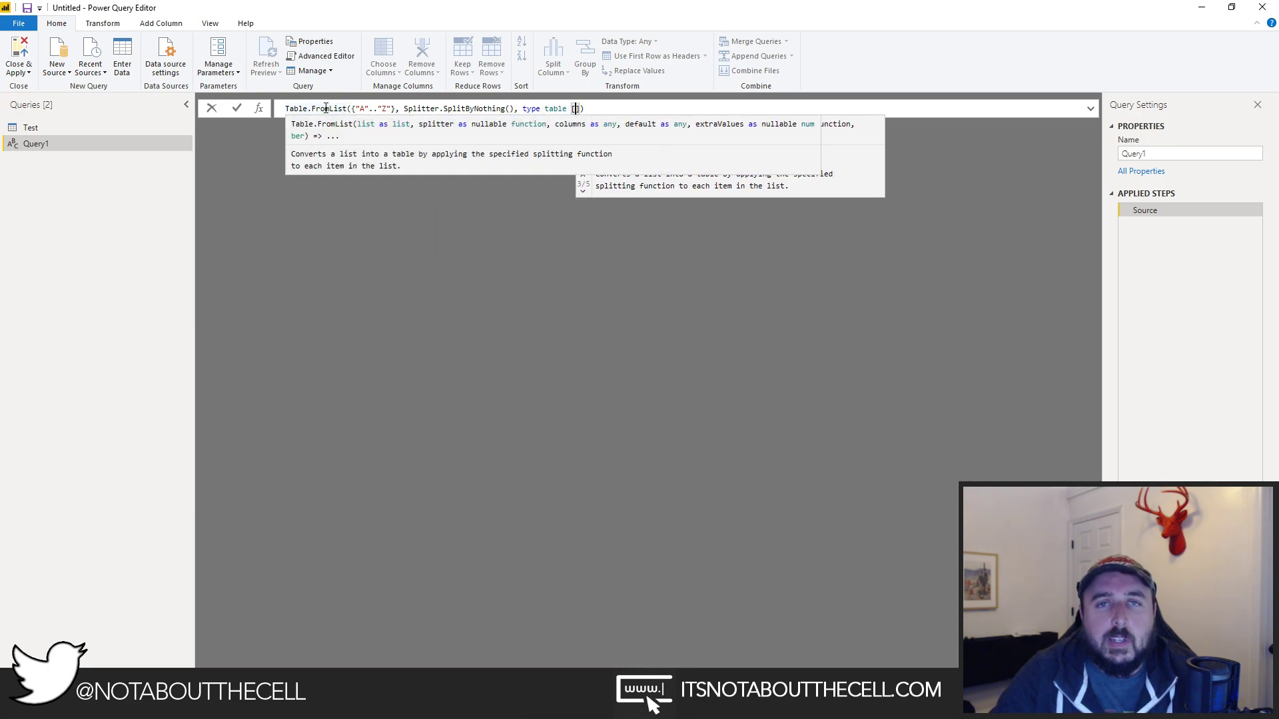
type("Alpha = ")
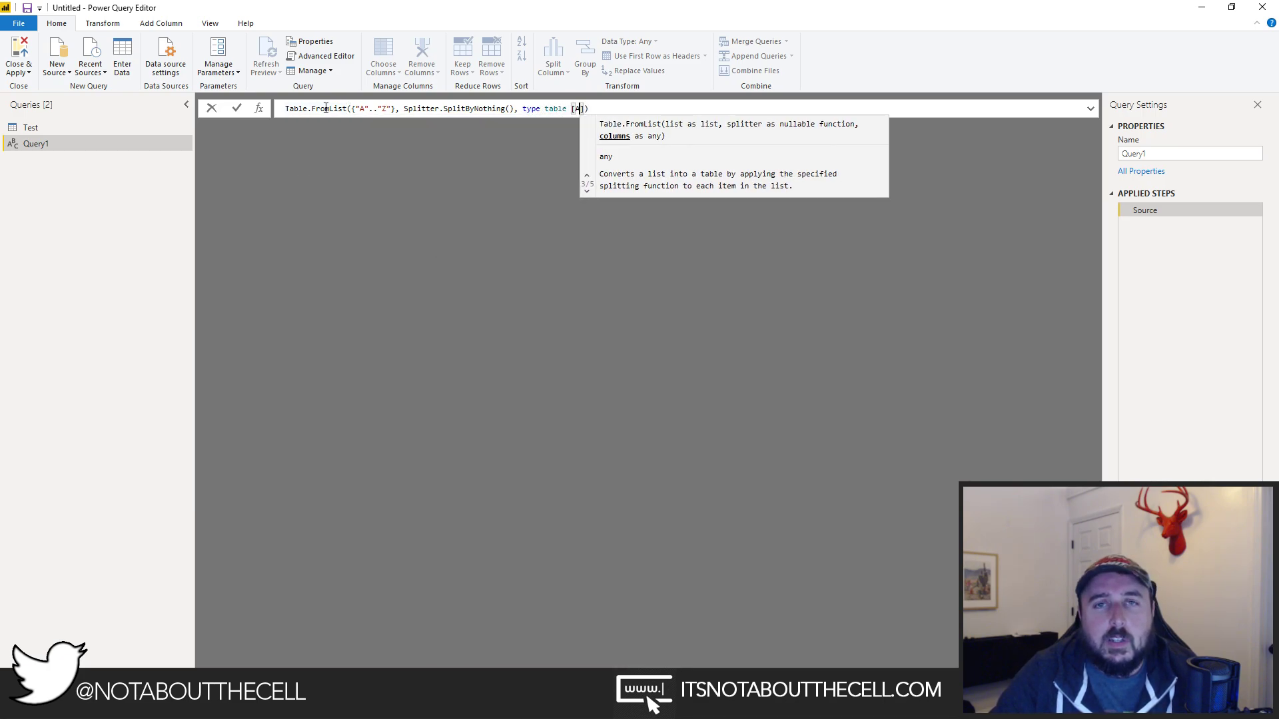
type("number])")
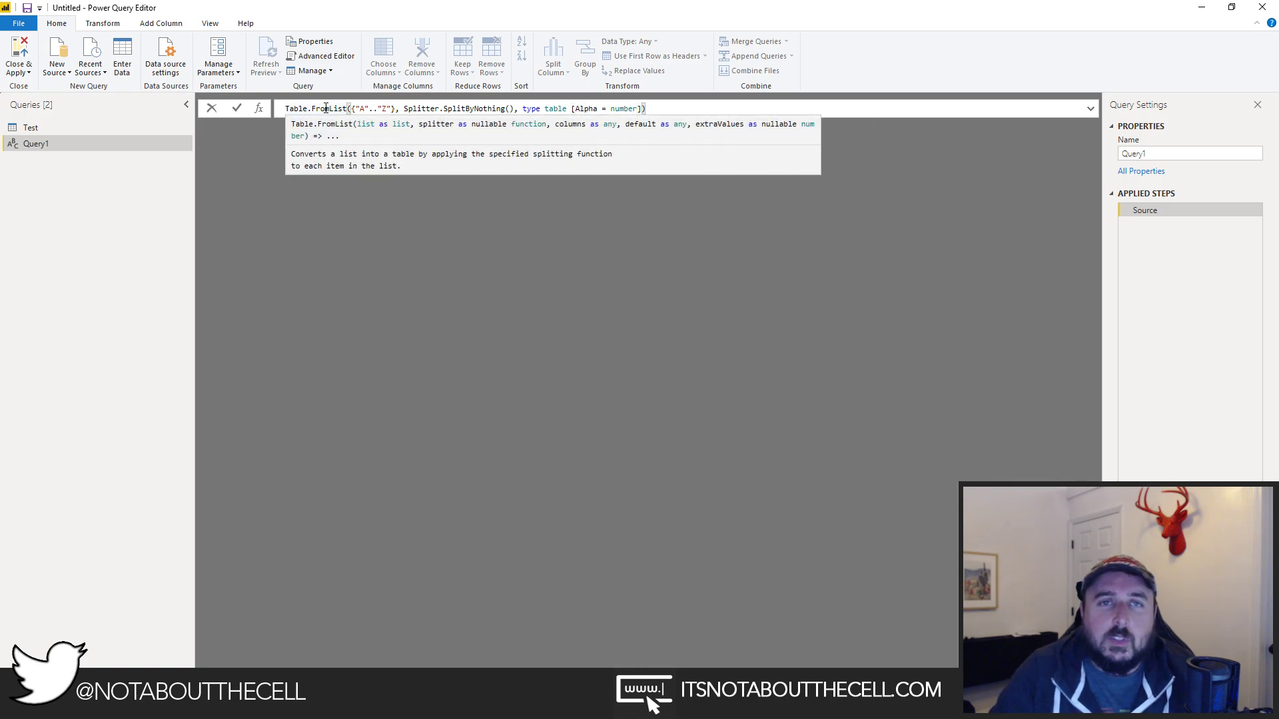
key("Return")
left_click(290, 107)
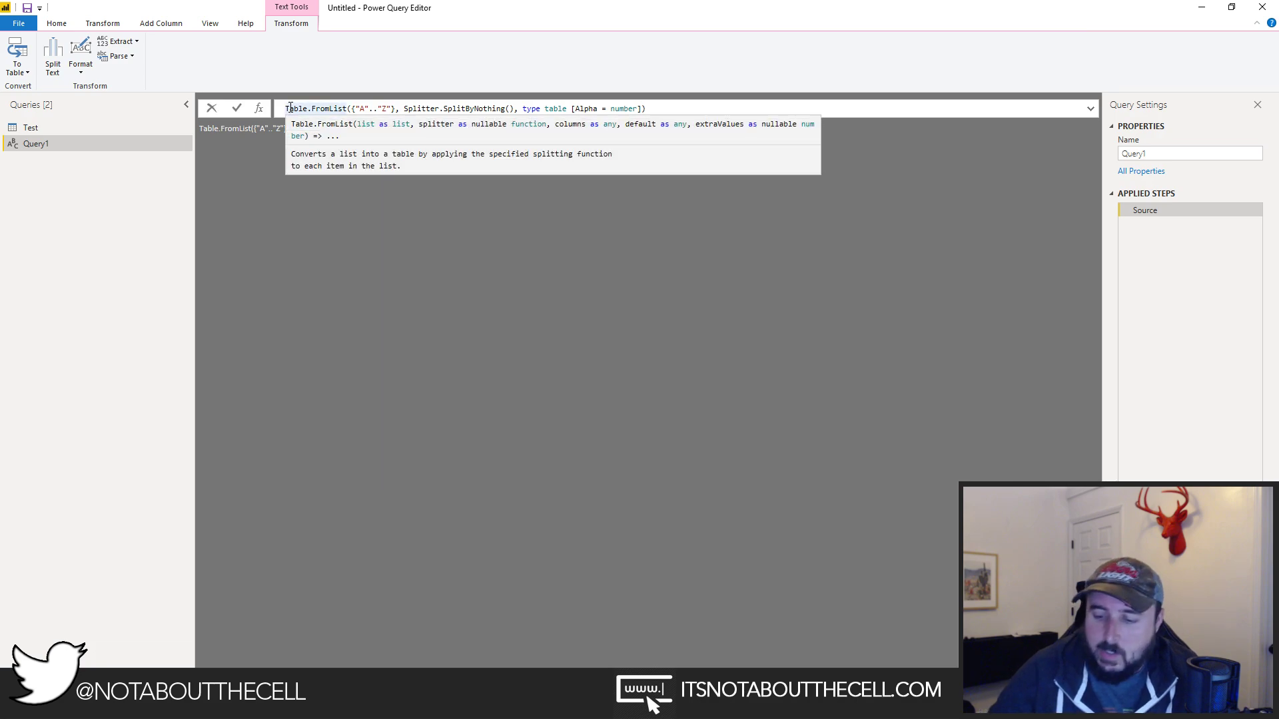
type("=")
key("Return")
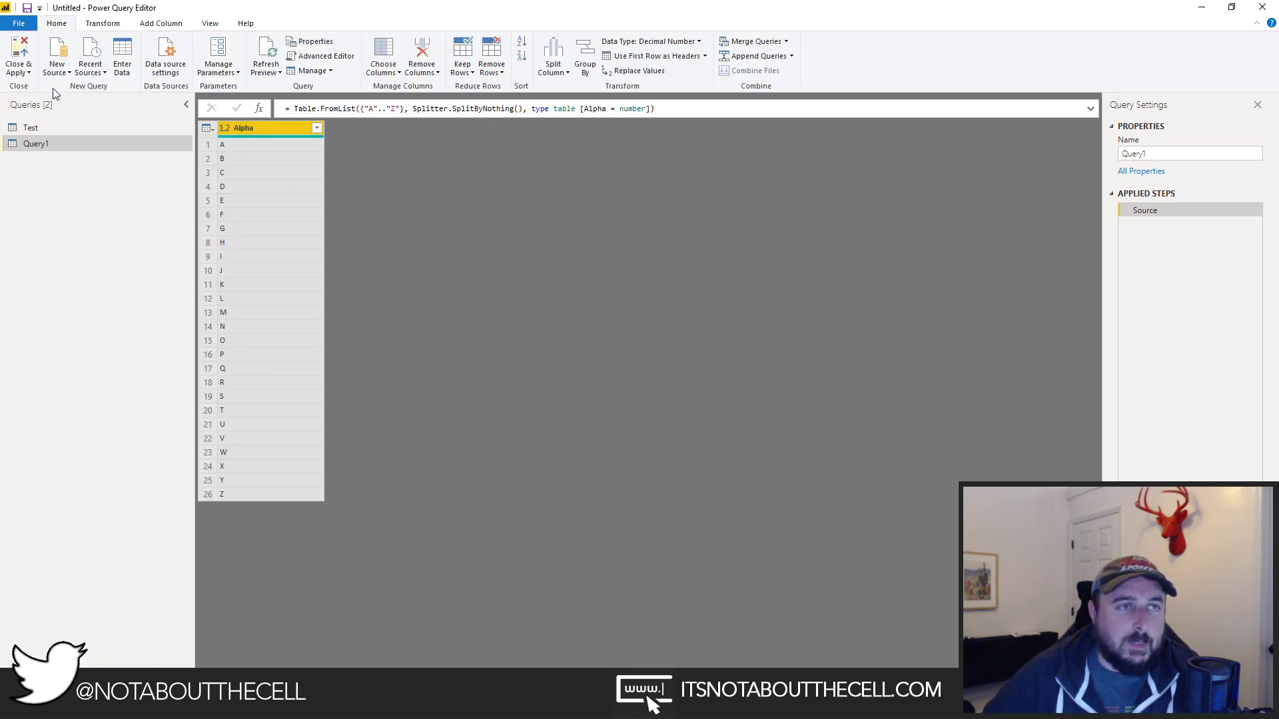
Apply the query changes to load Query1 into the model and dismiss the load report.
left_click(24, 73)
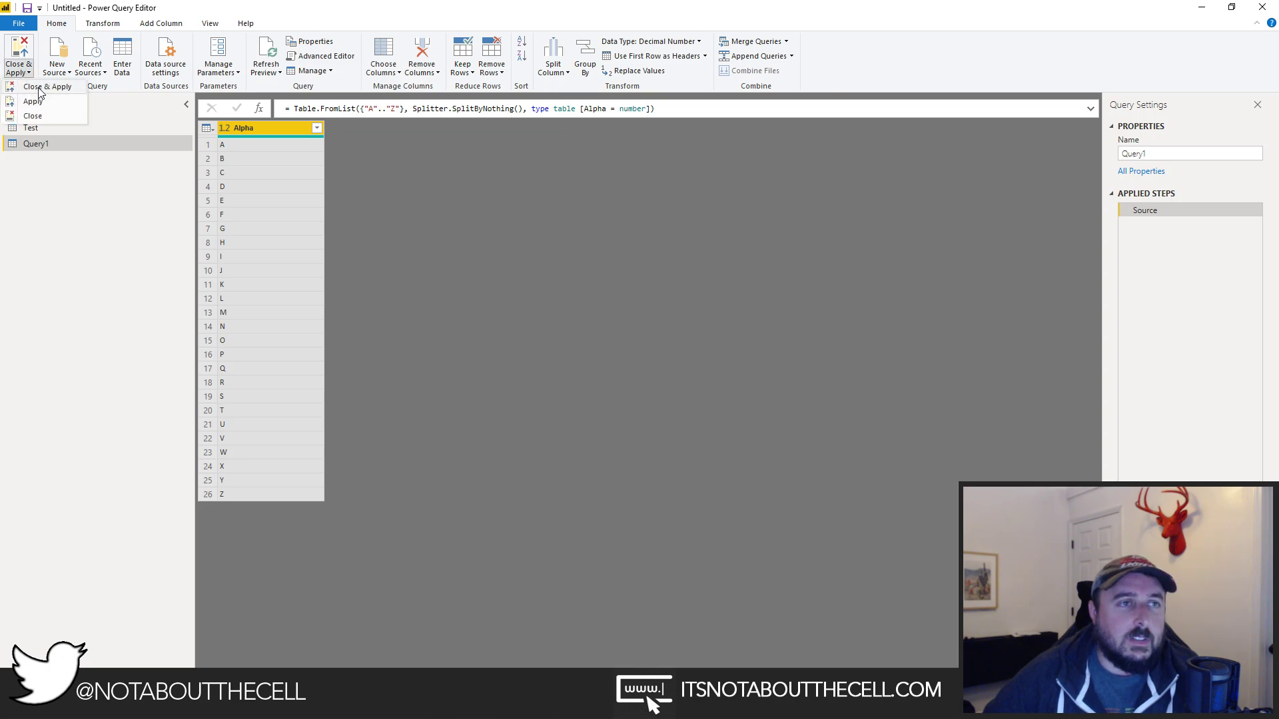
left_click(327, 166)
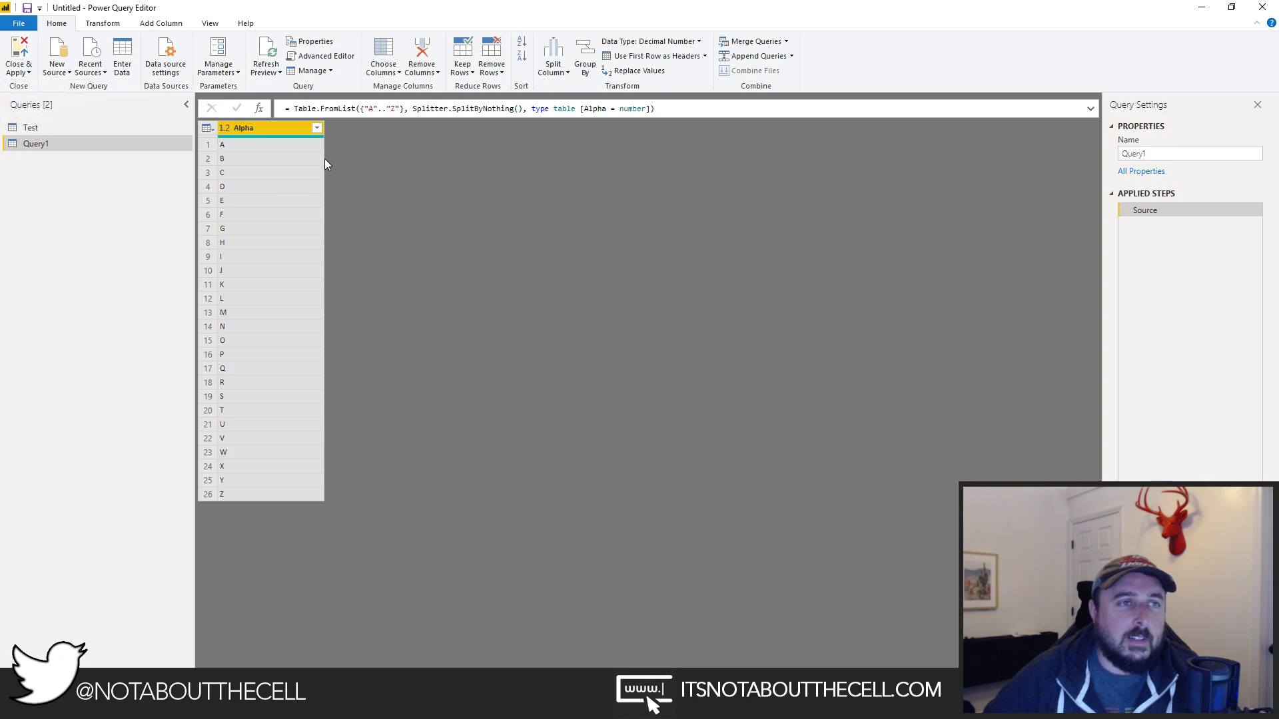
key("alt+Tab")
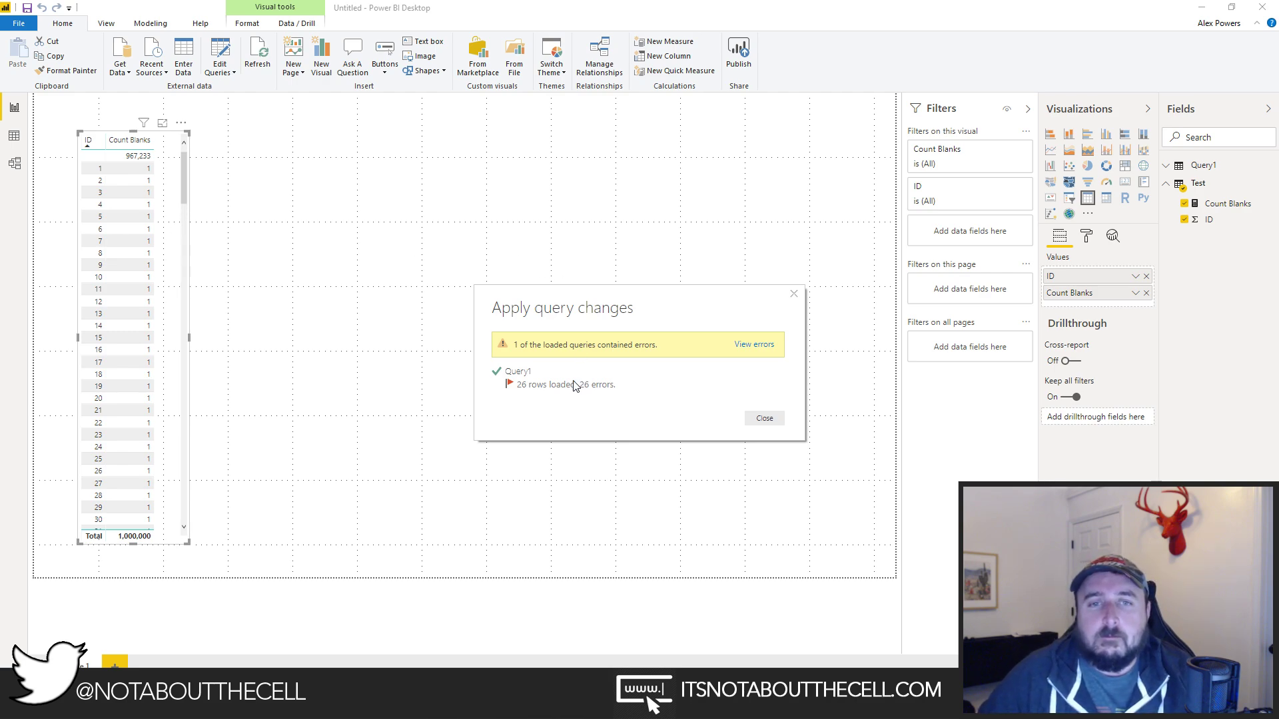
left_click(765, 418)
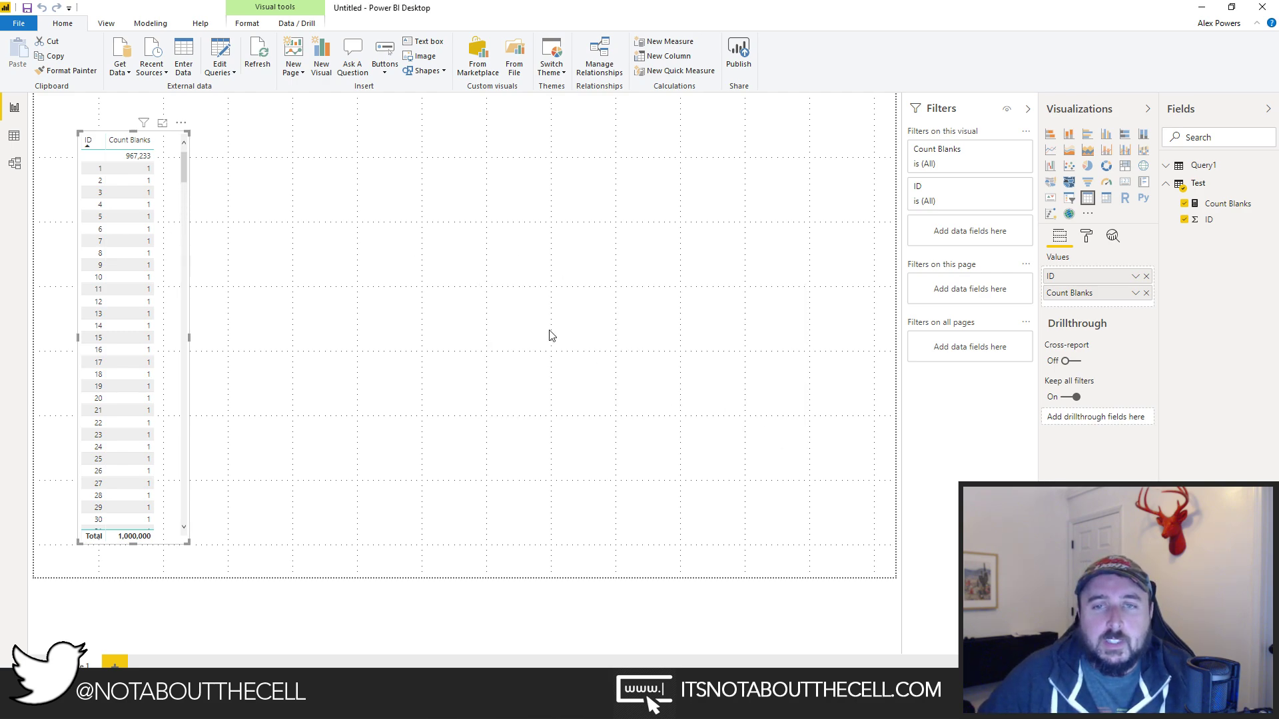
Examine the Alpha column of Query1 in the data view.
left_click(14, 135)
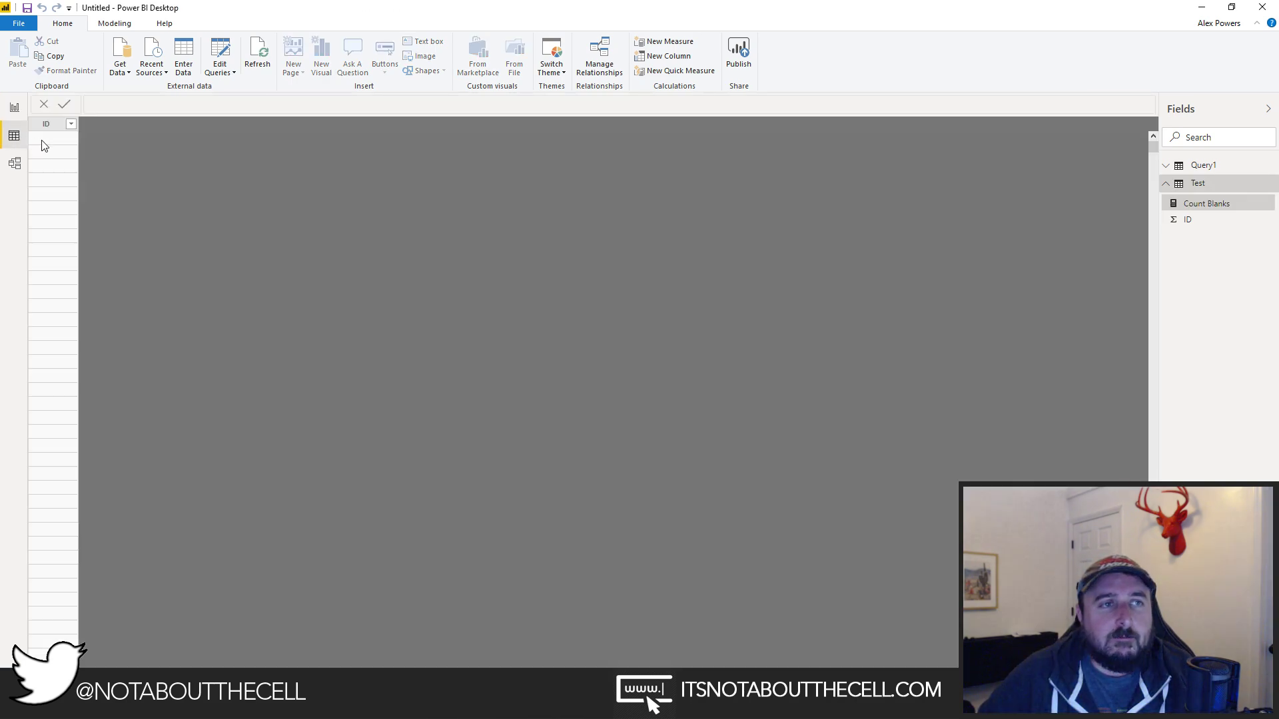
left_click(1202, 164)
left_click(1199, 186)
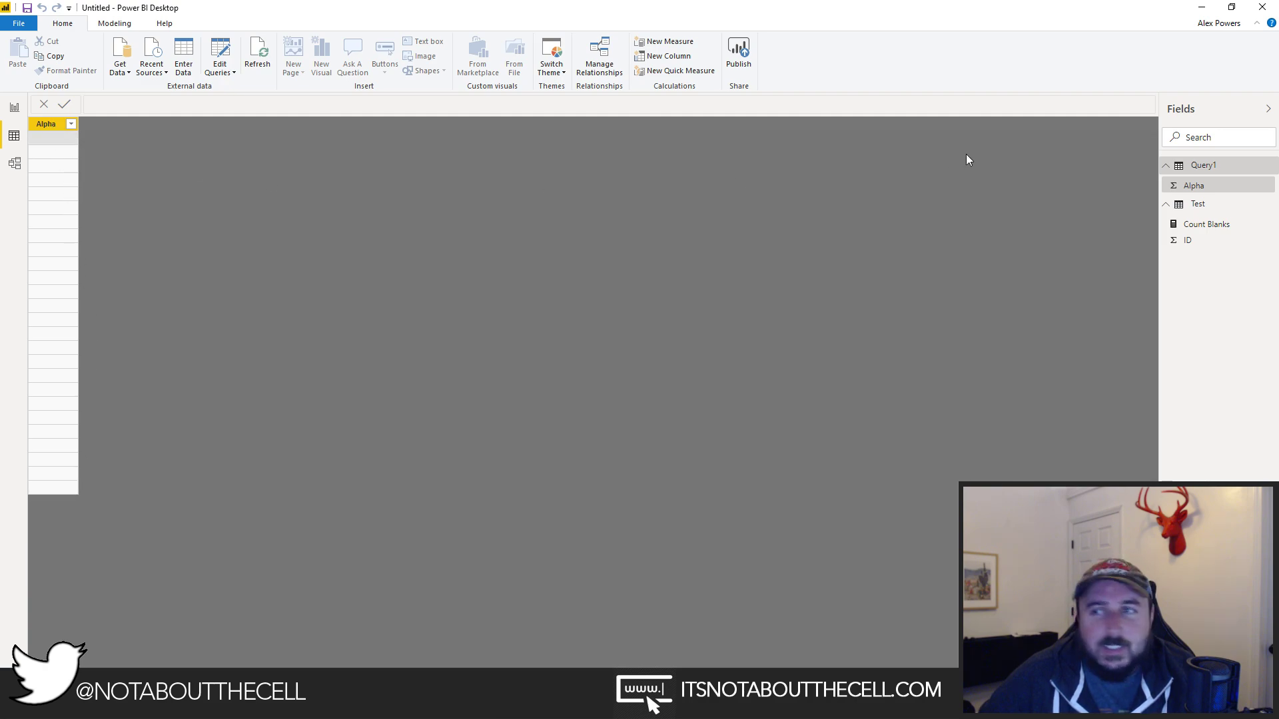
left_click(1201, 187)
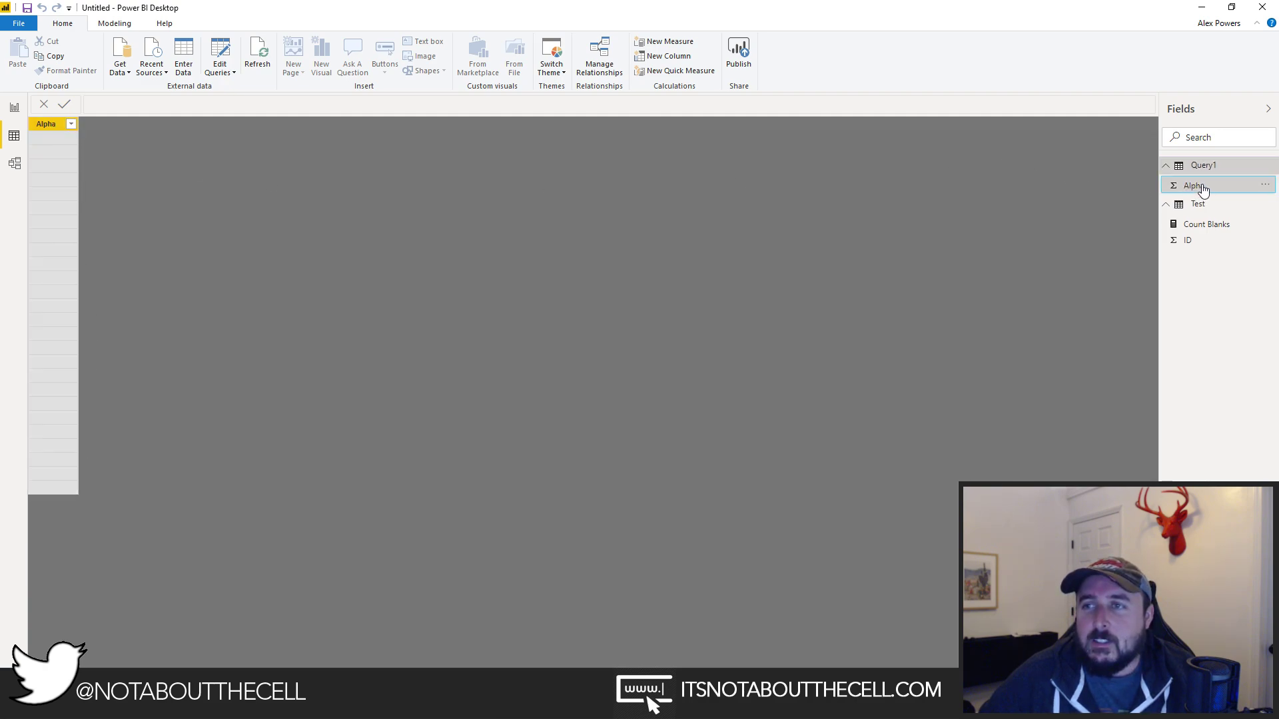
Refresh the data of Query1 and view the errors reported for it.
left_click(1265, 185)
left_click(1229, 171)
left_click(1226, 172)
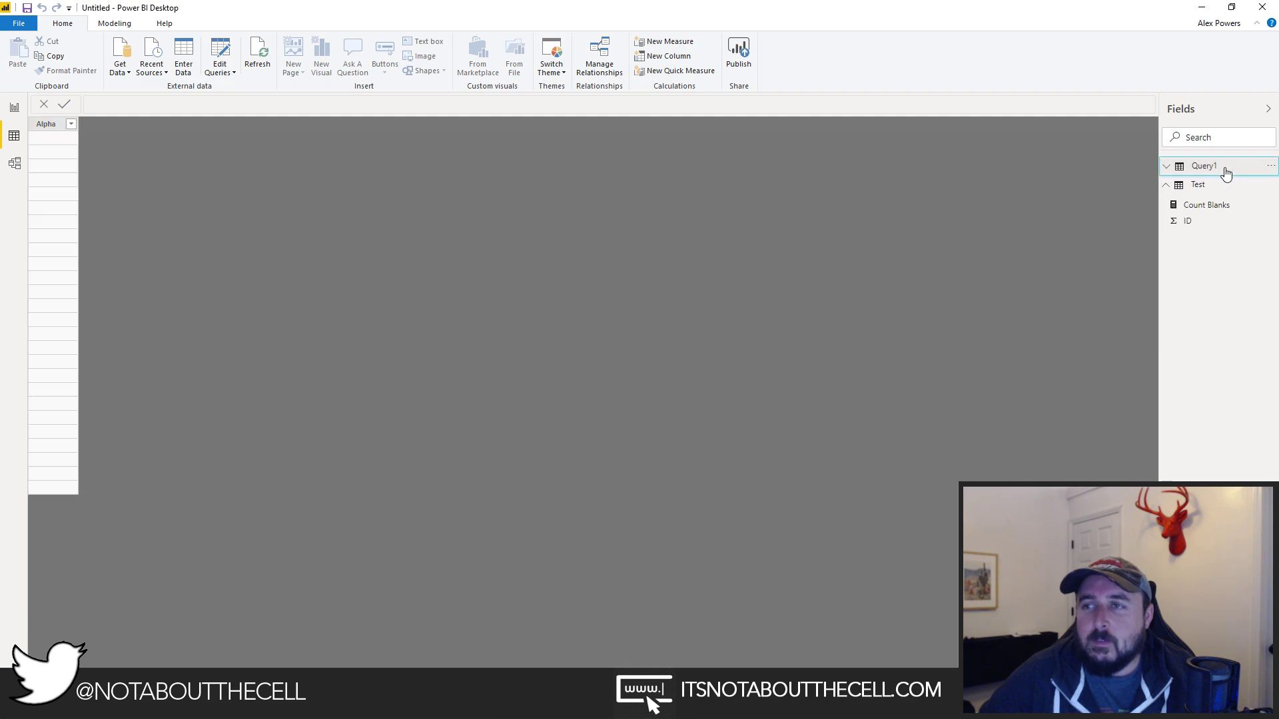
left_click(1226, 172)
left_click(1265, 167)
left_click(1269, 165)
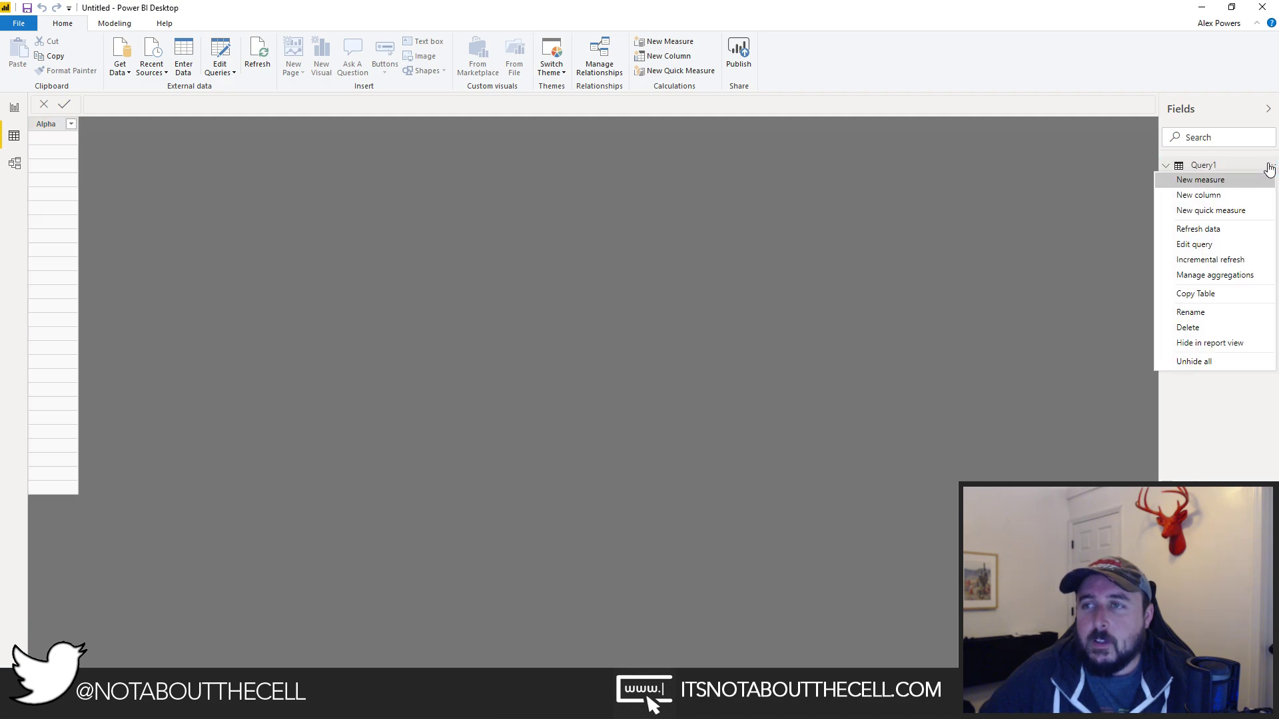
left_click(1221, 232)
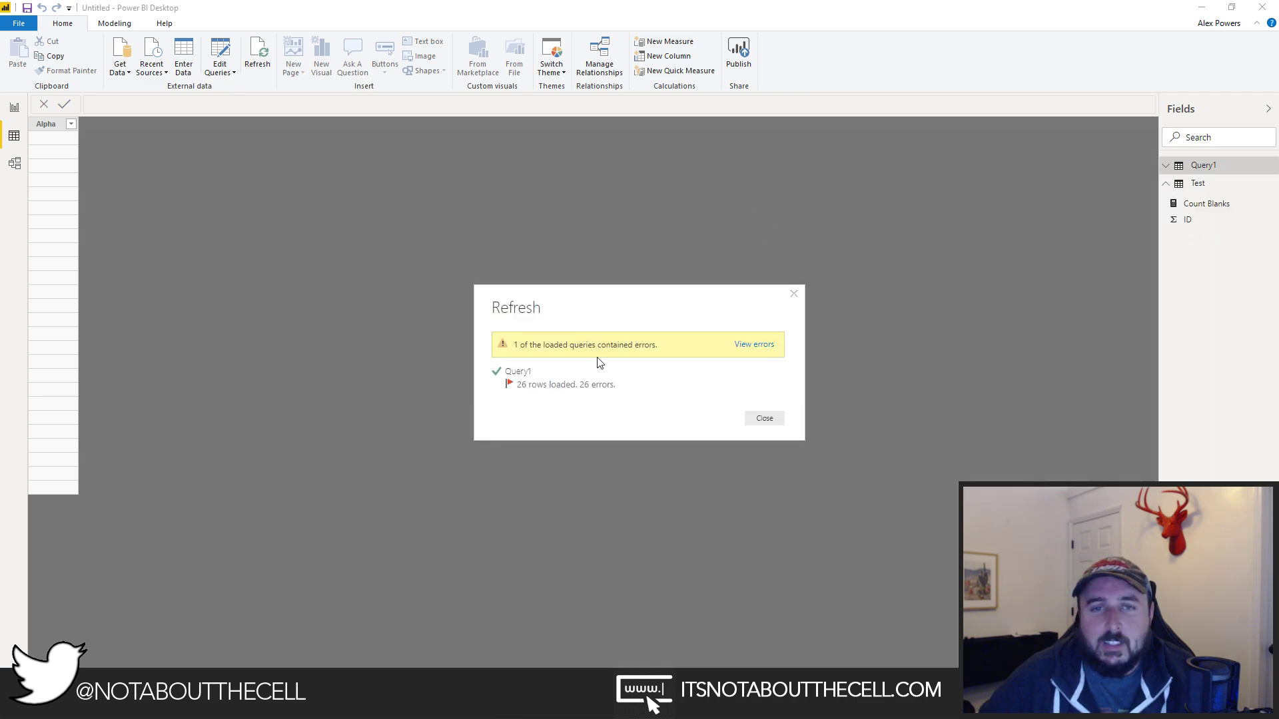
left_click(761, 348)
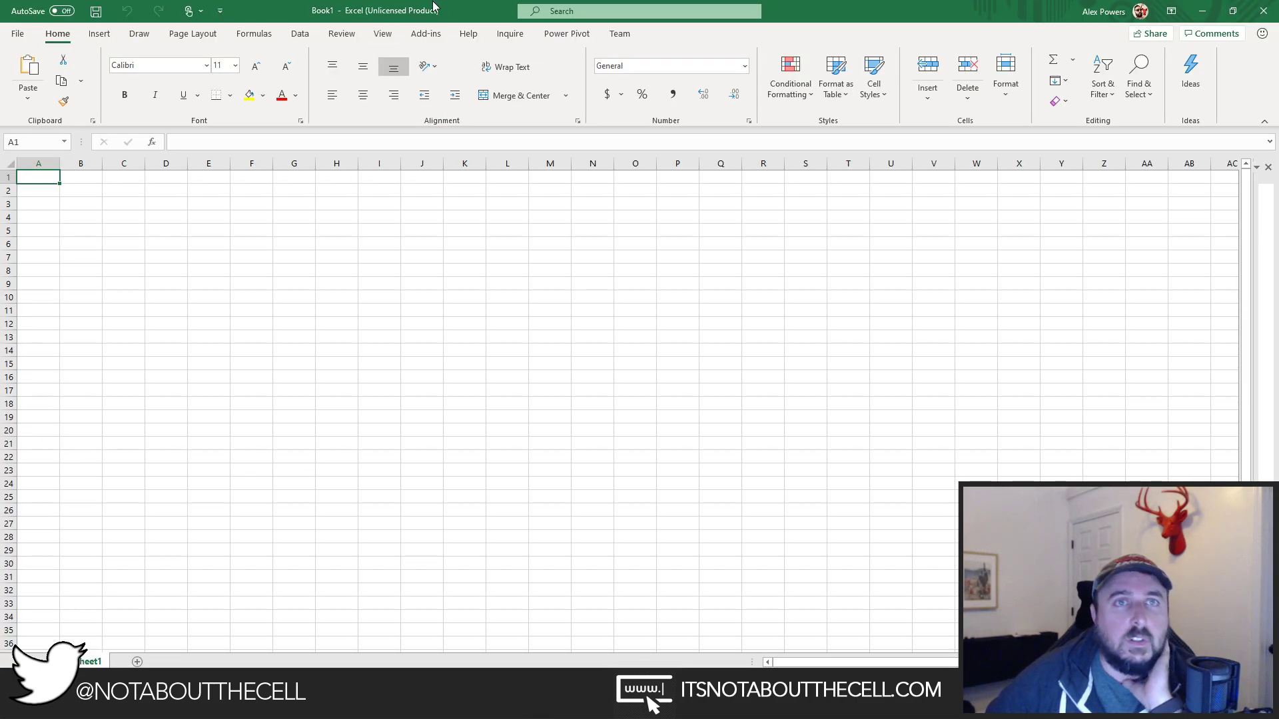
Review the account and product information in Excel, declining to sign out, and dismiss the Office updates notice.
left_click(20, 34)
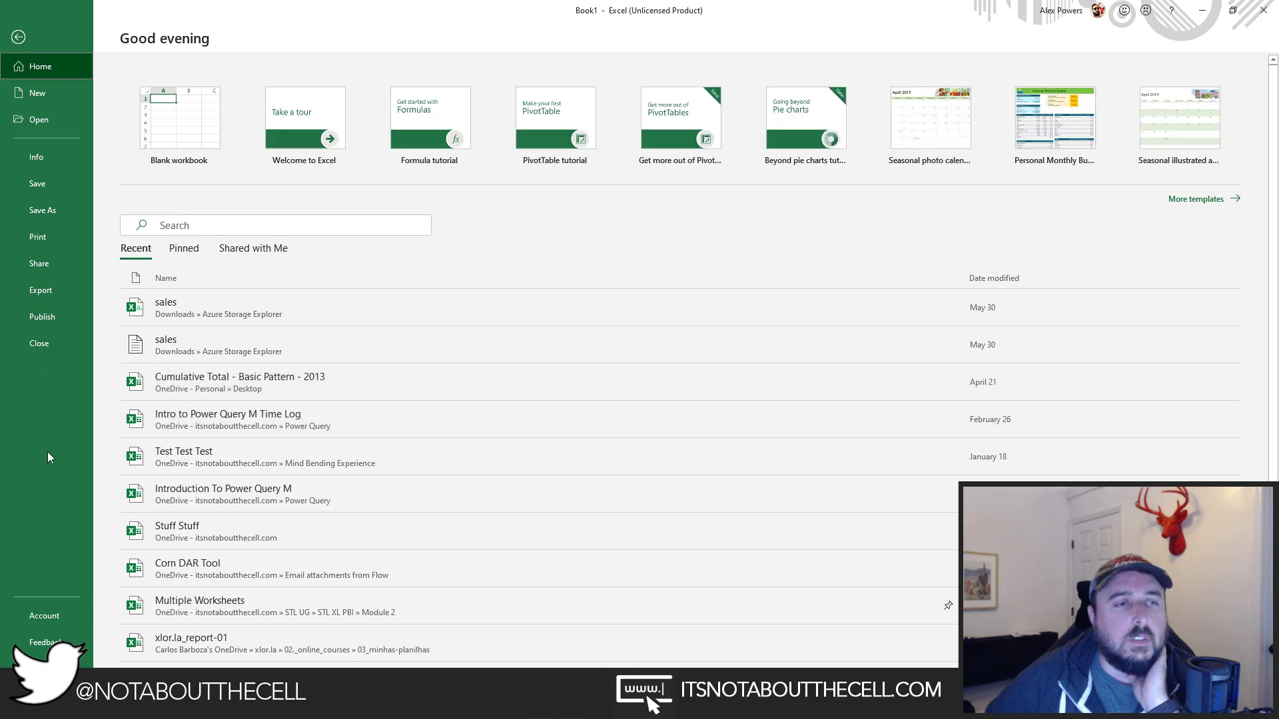
left_click(46, 615)
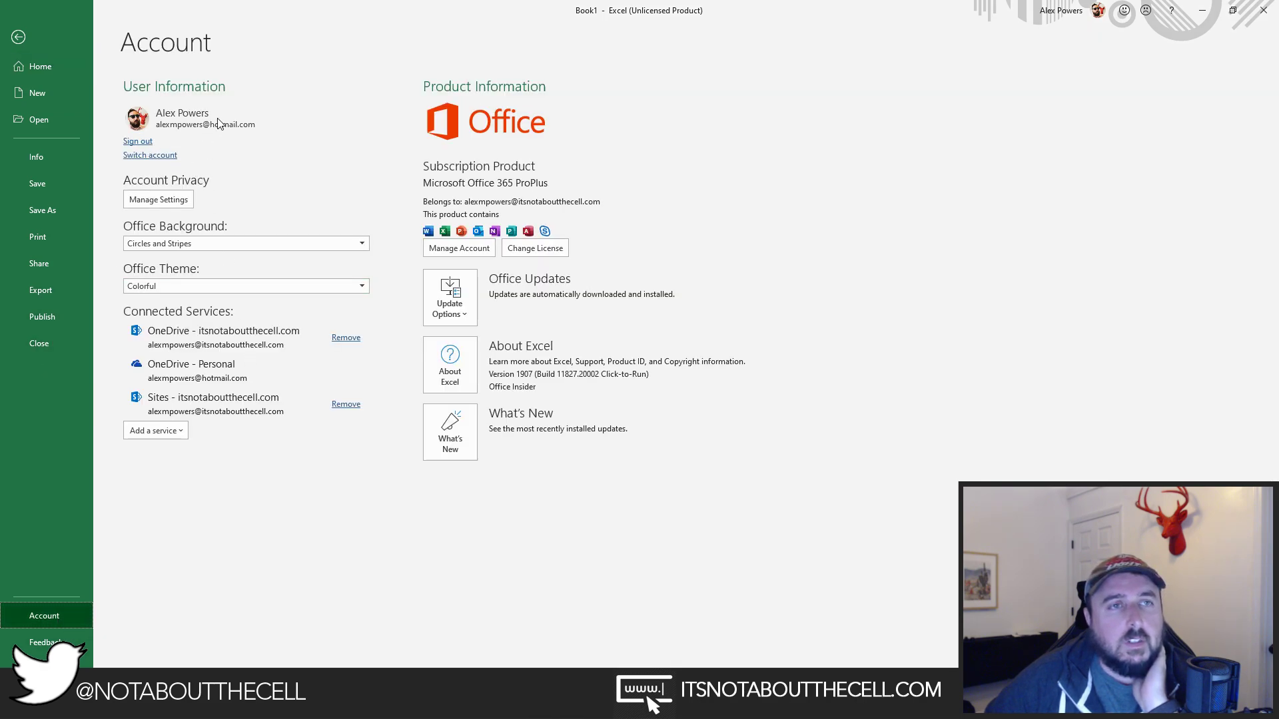
left_click(138, 142)
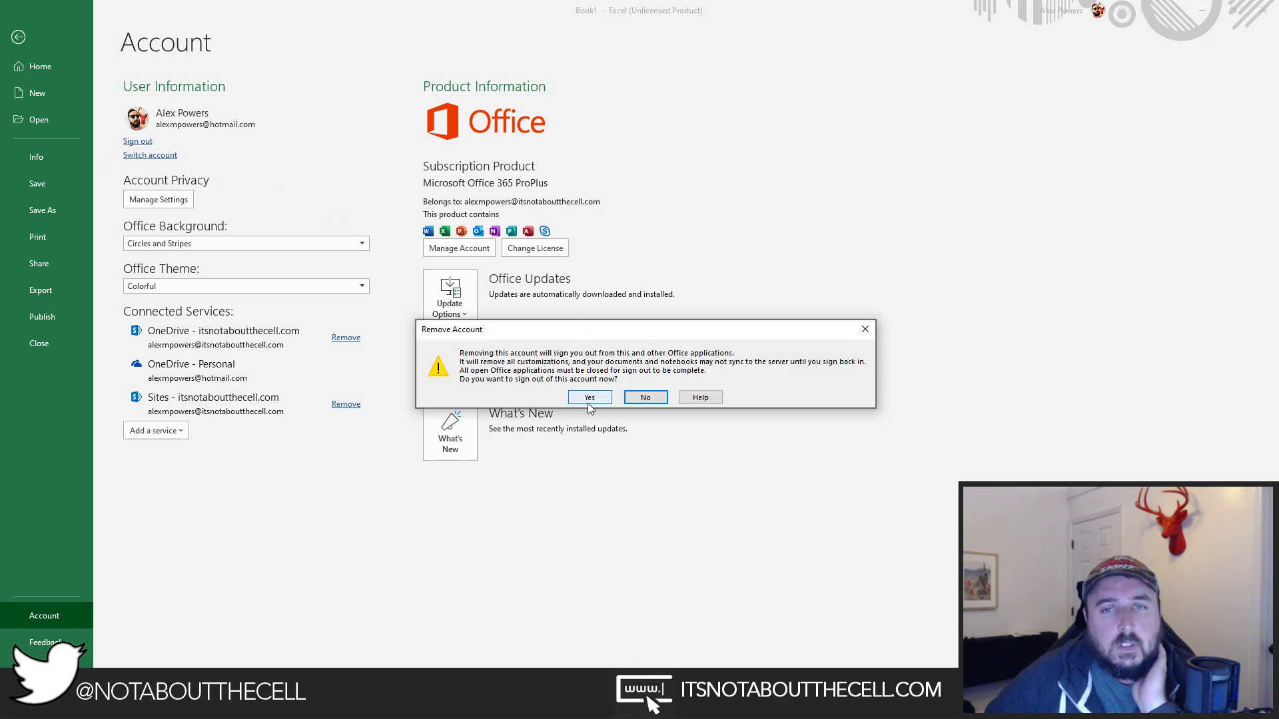
left_click(645, 398)
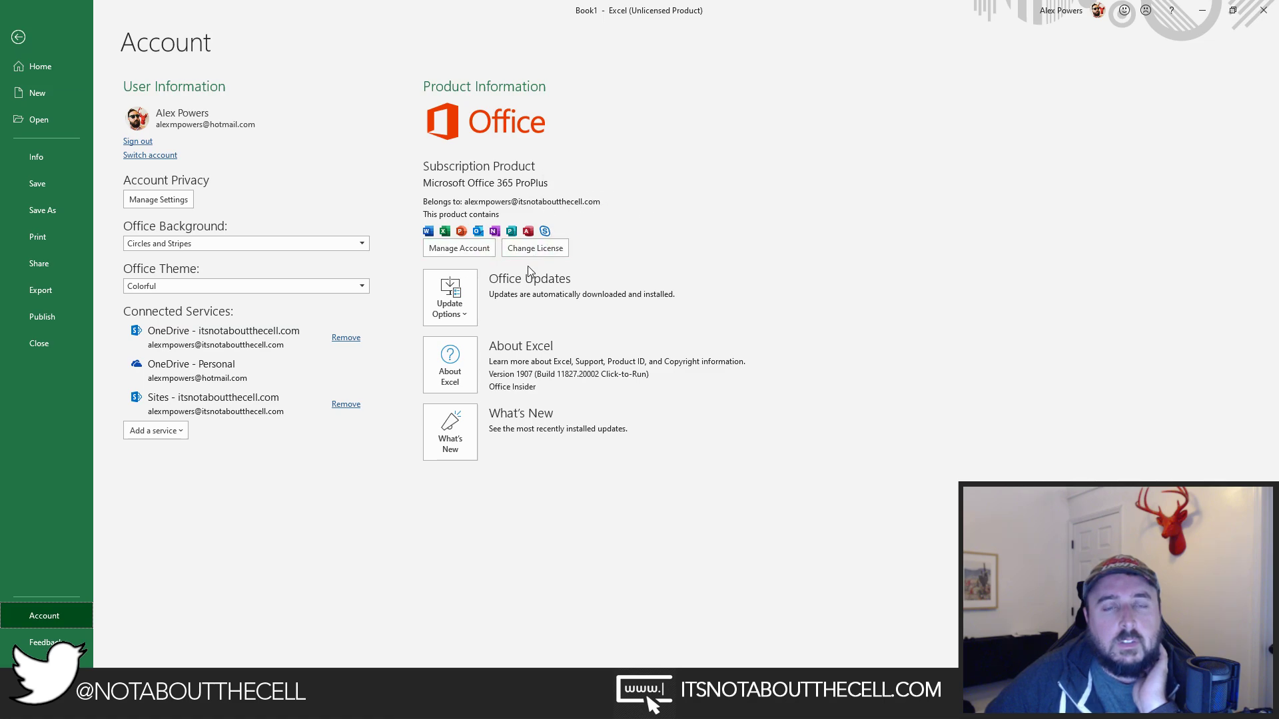
left_click(475, 257)
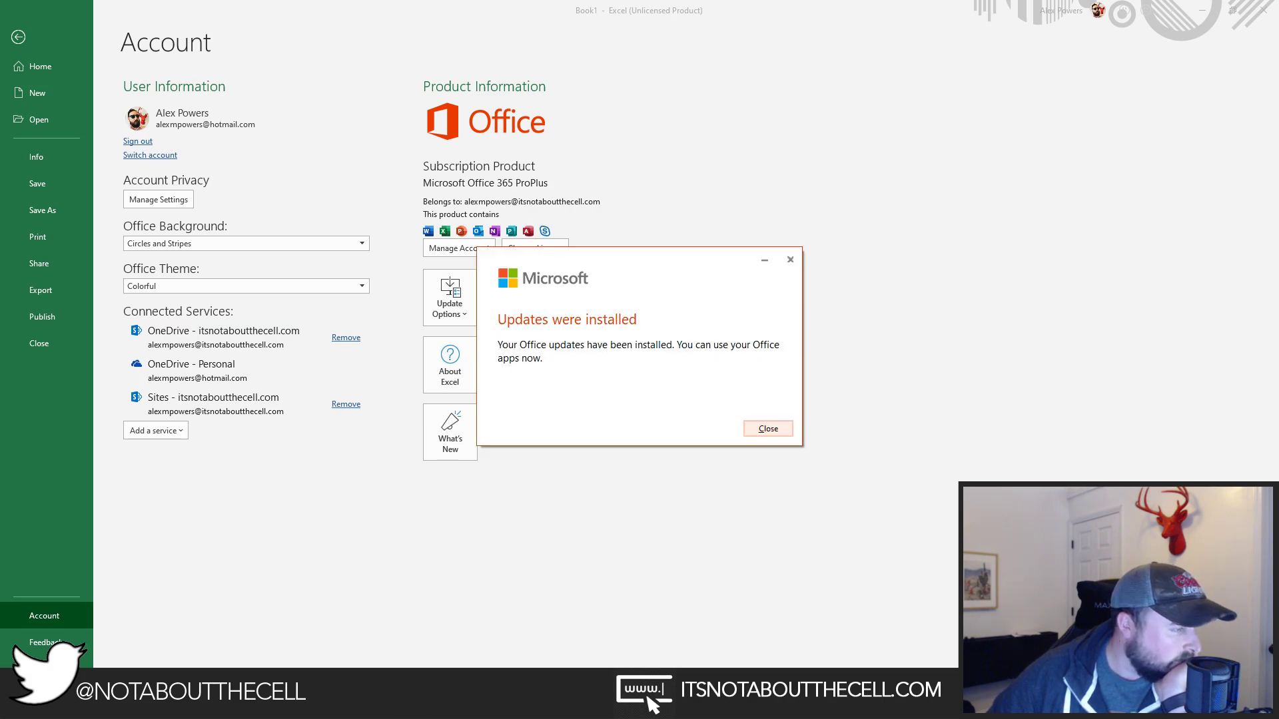
left_click(766, 429)
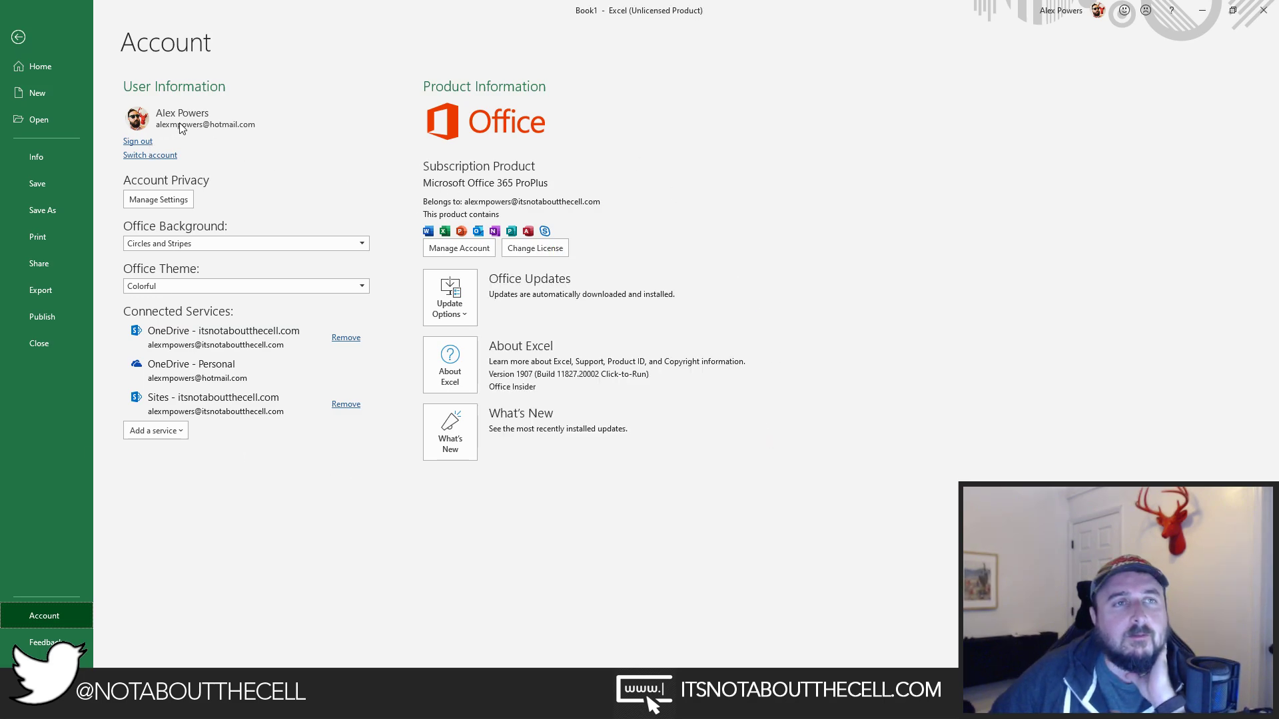
left_click(32, 32)
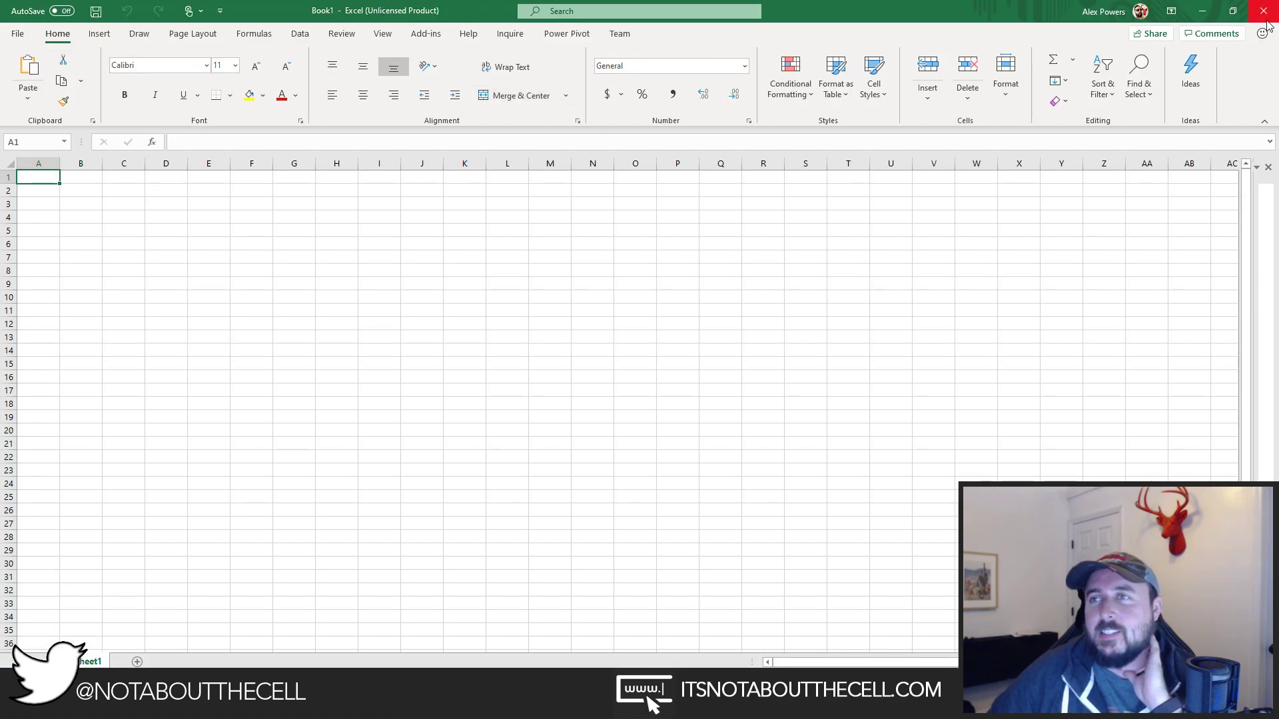
Check the signed-in account's options and close Excel.
left_click(1118, 11)
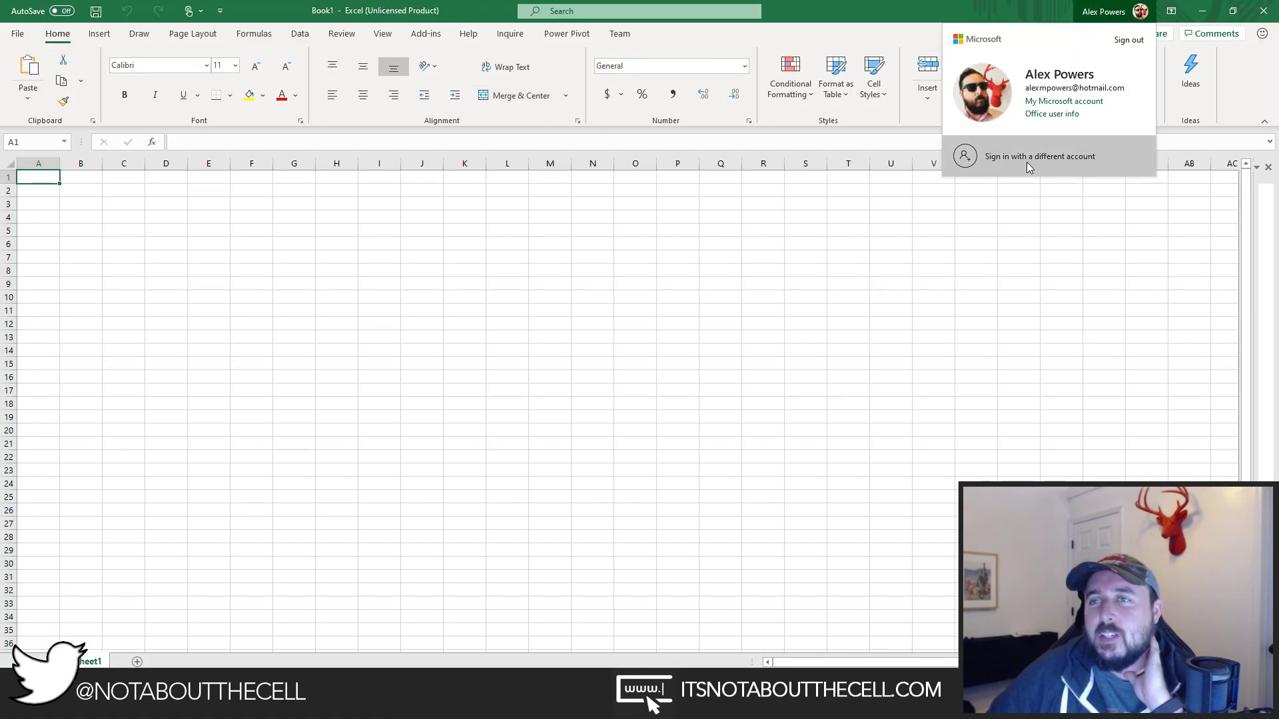
left_click(1123, 13)
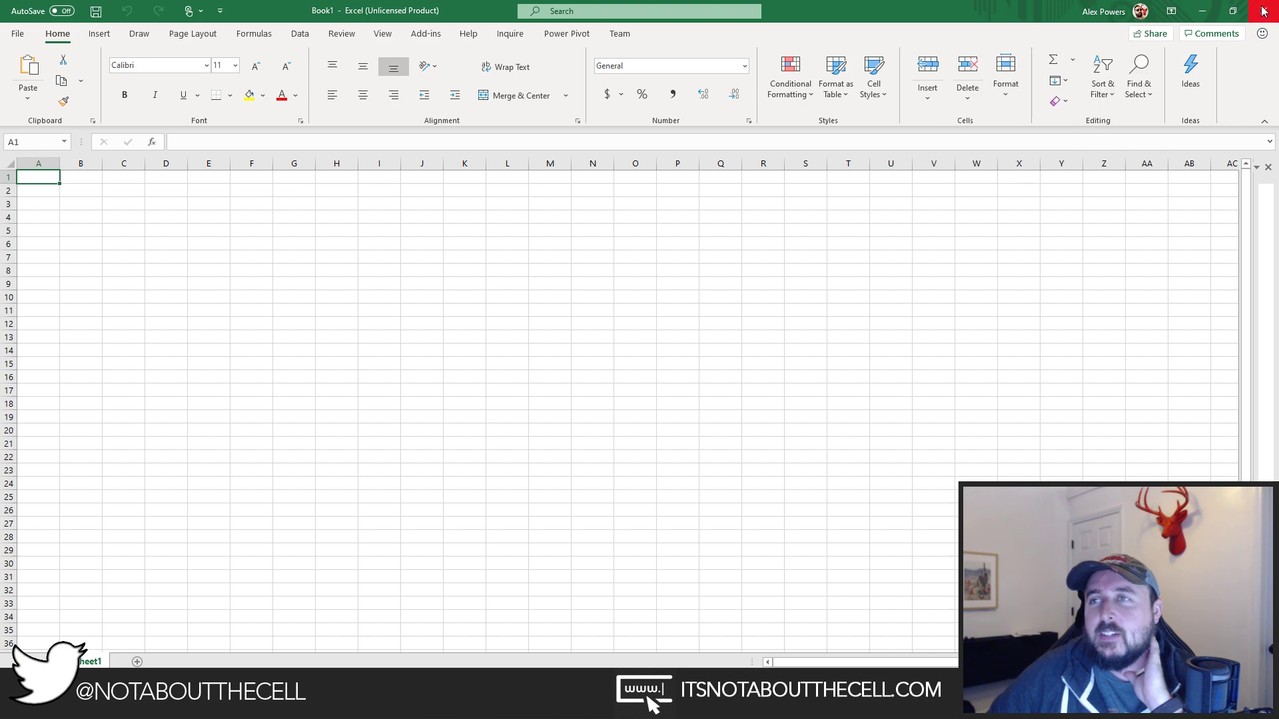
left_click(1263, 11)
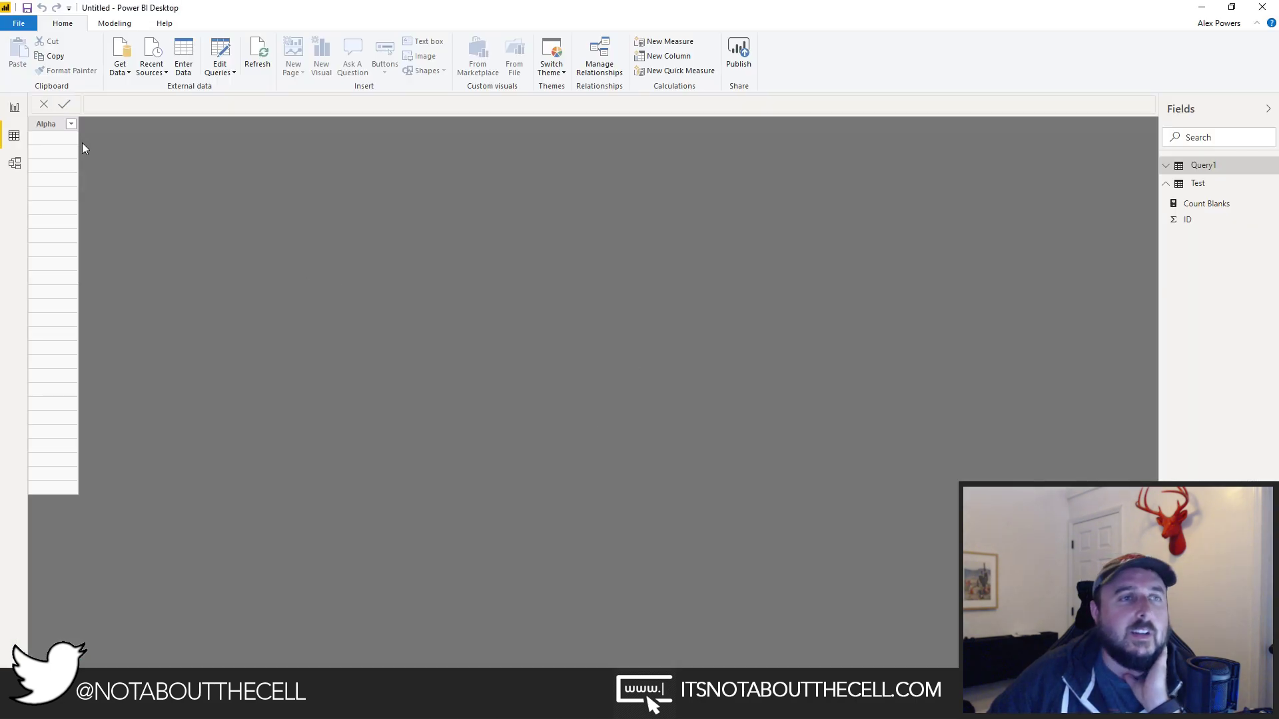
In Power BI Desktop, check the Alpha column, reopen the Power Query Editor and compare the formulas of Test and Query1.
left_click(67, 142)
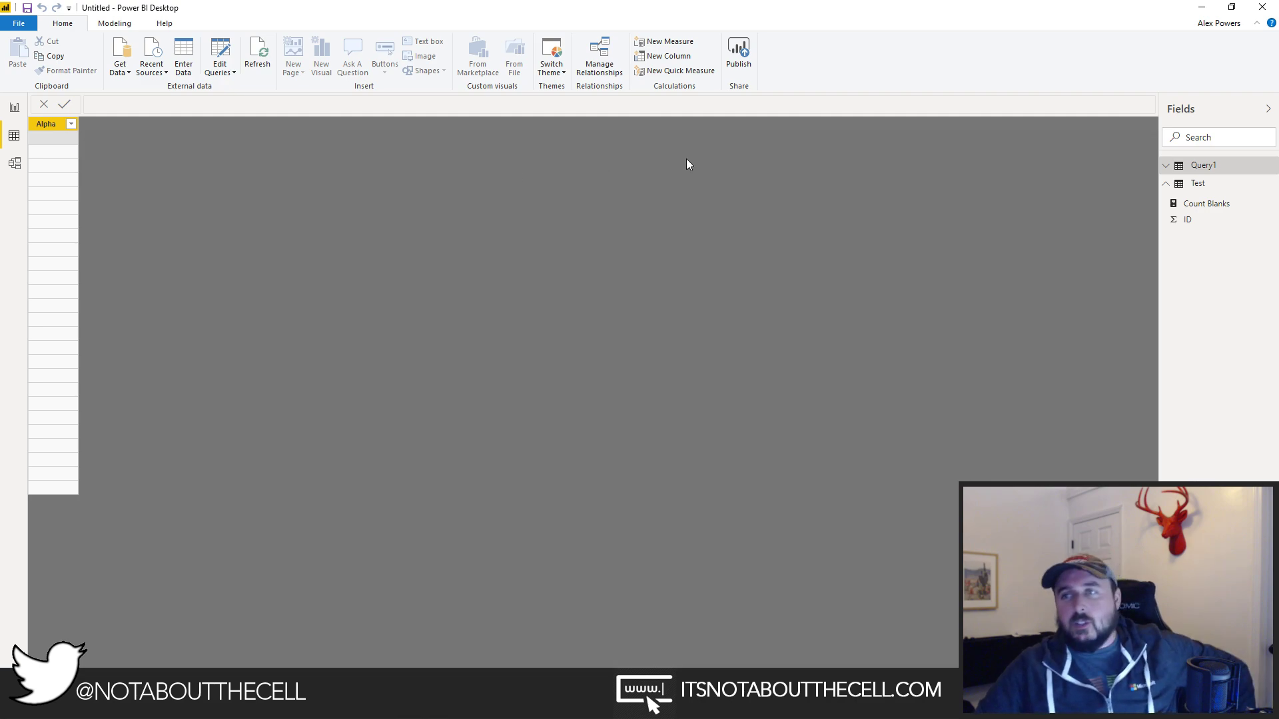
left_click(220, 69)
left_click(160, 84)
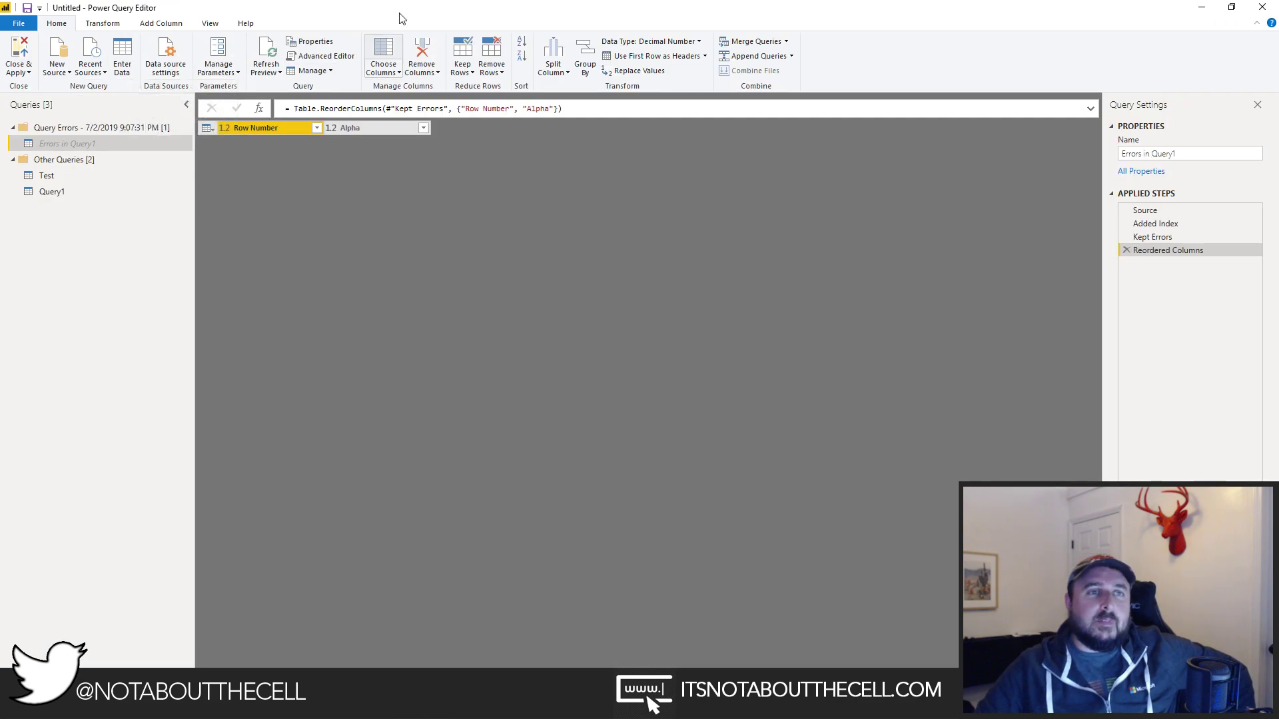
left_click(84, 176)
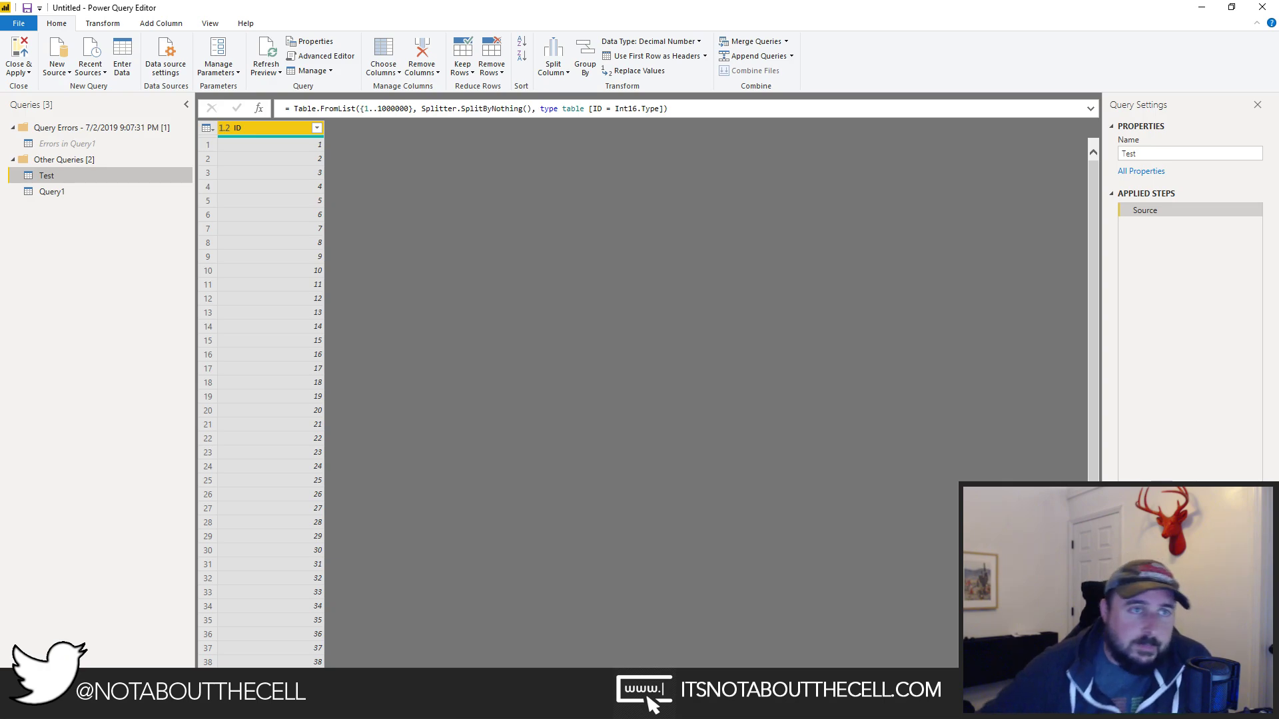
left_click(50, 196)
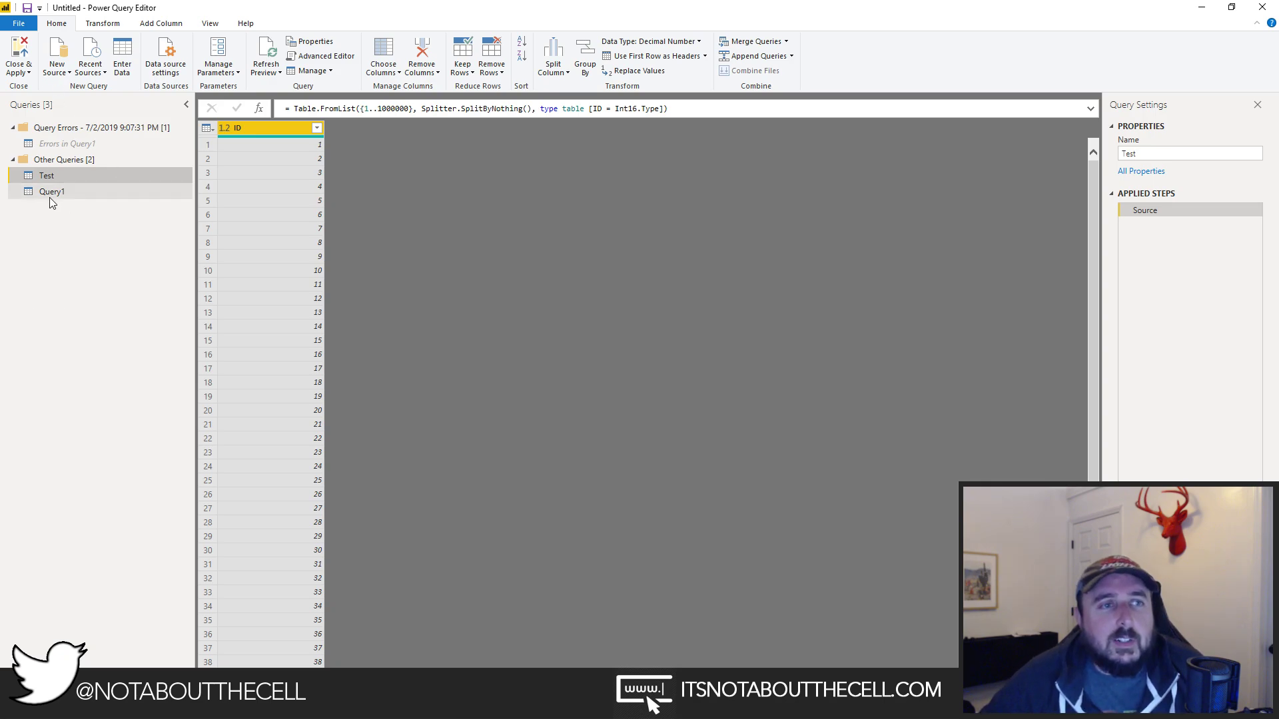
left_click(55, 177)
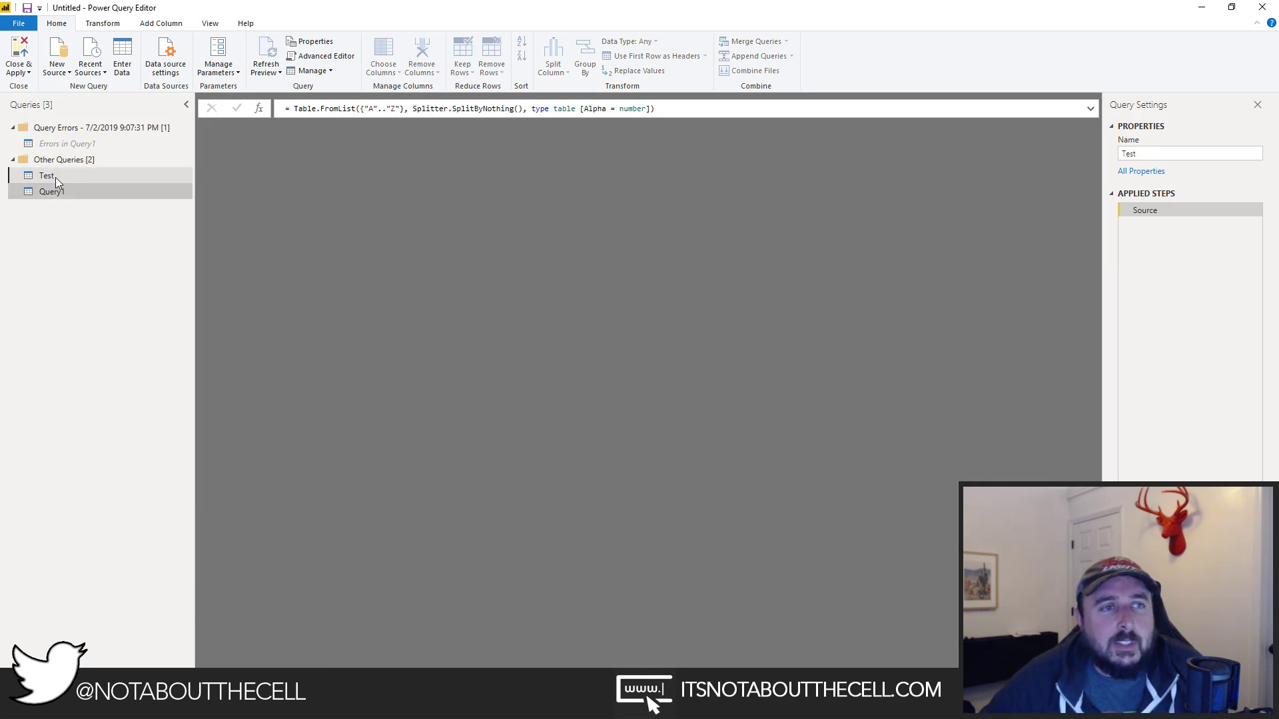